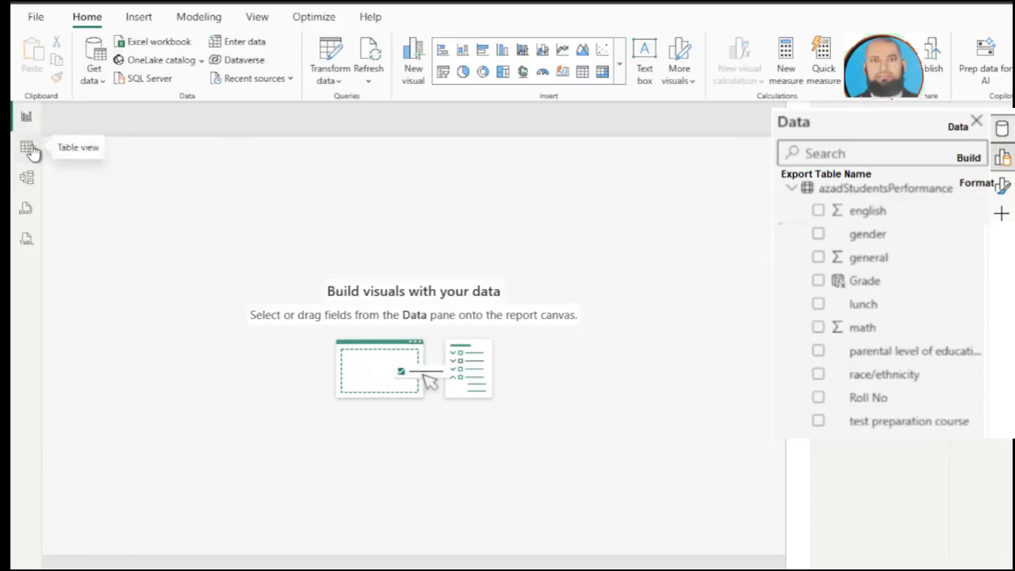
Step: Open the student records in Table view and examine the test preparation course, math, english and general columns
click(28, 151)
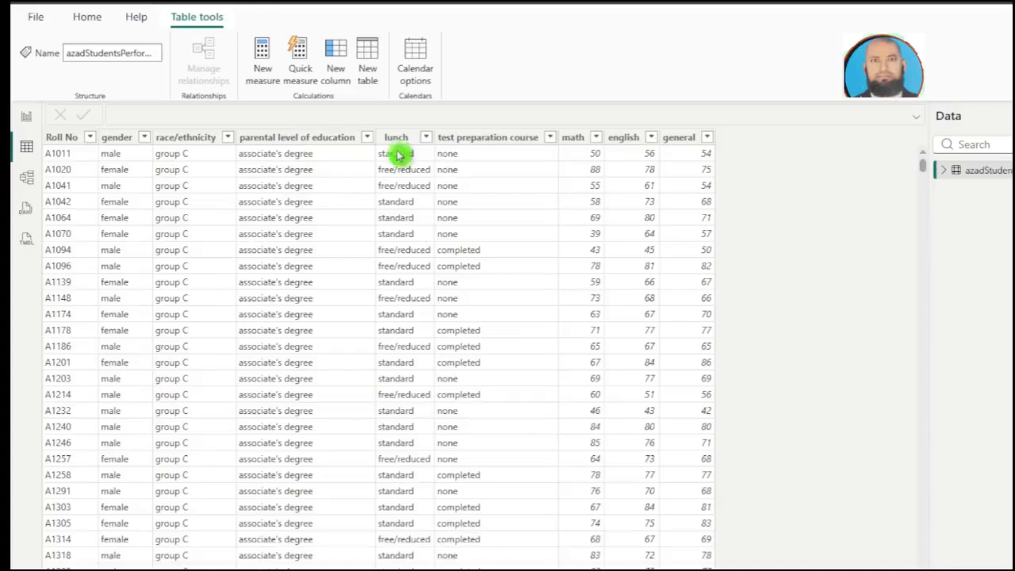
click(472, 141)
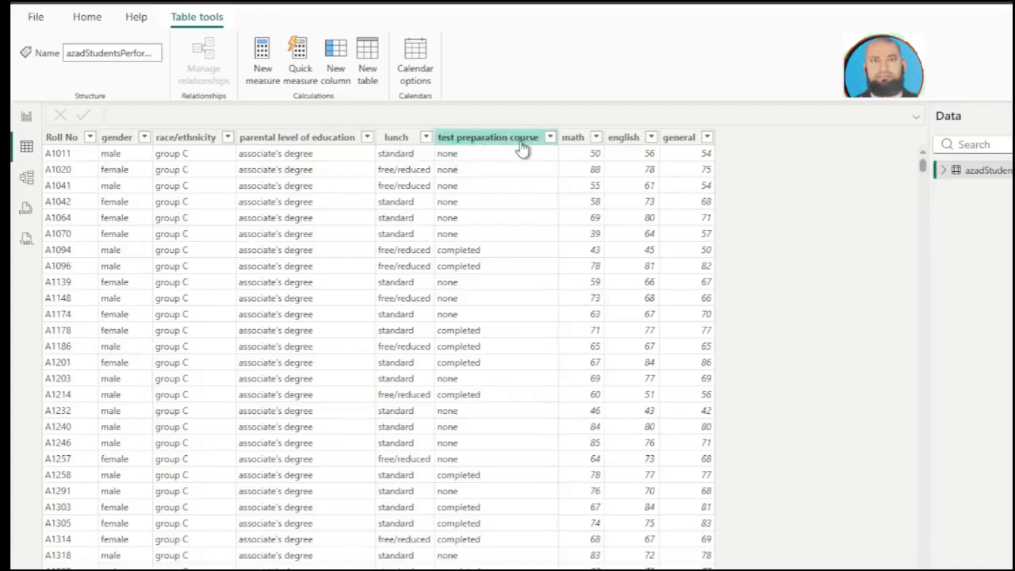
click(519, 179)
click(586, 142)
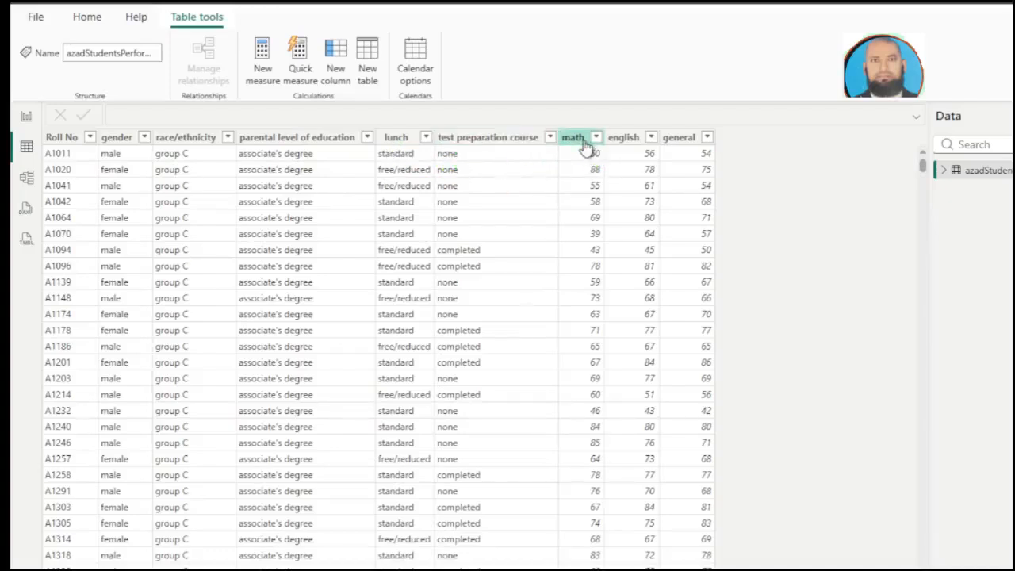
click(624, 141)
click(669, 143)
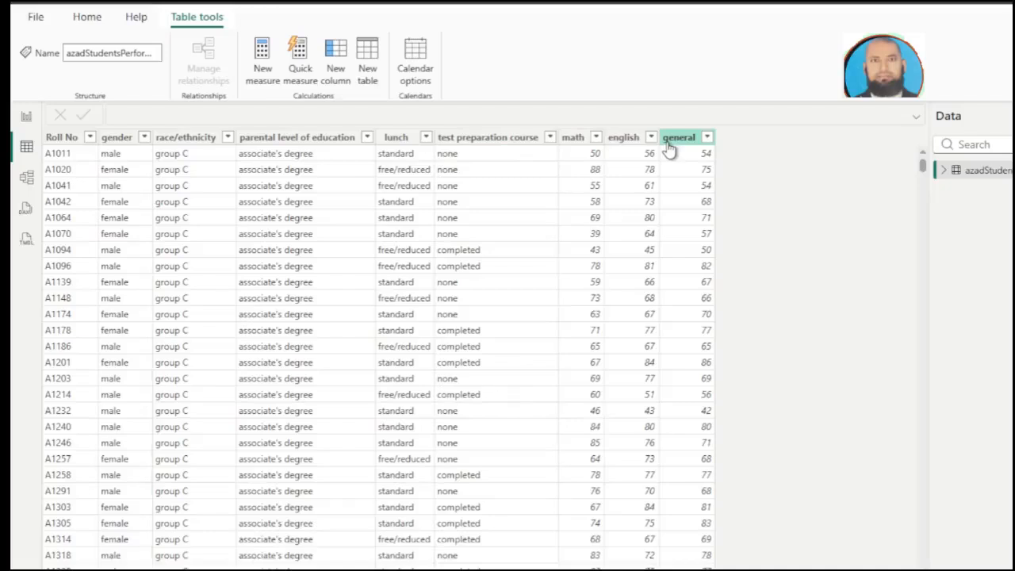
click(734, 146)
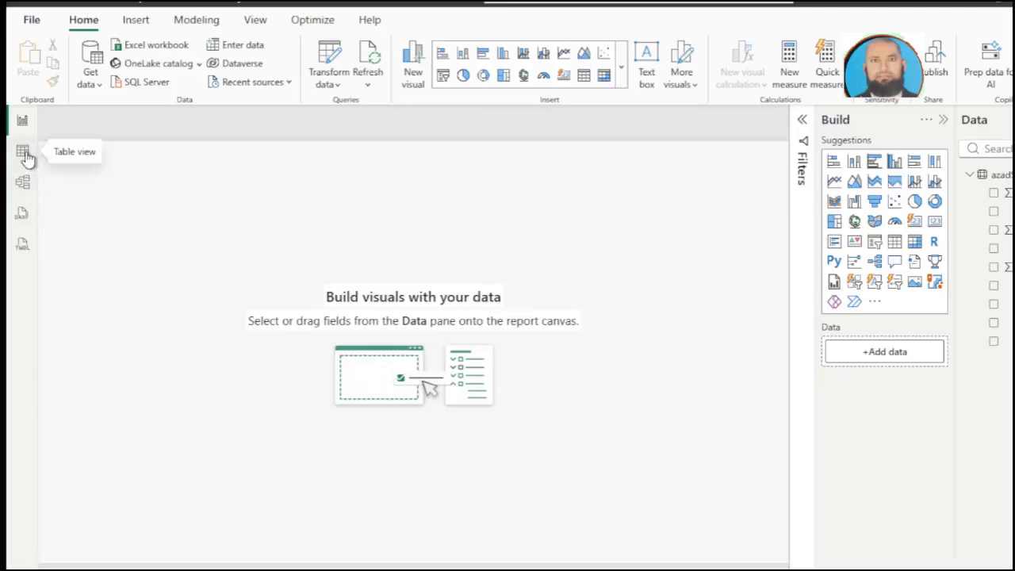
Step: Start a new calculated column named ave in the azadStudentsPerformance table, with its expression cleared for rewriting
click(23, 153)
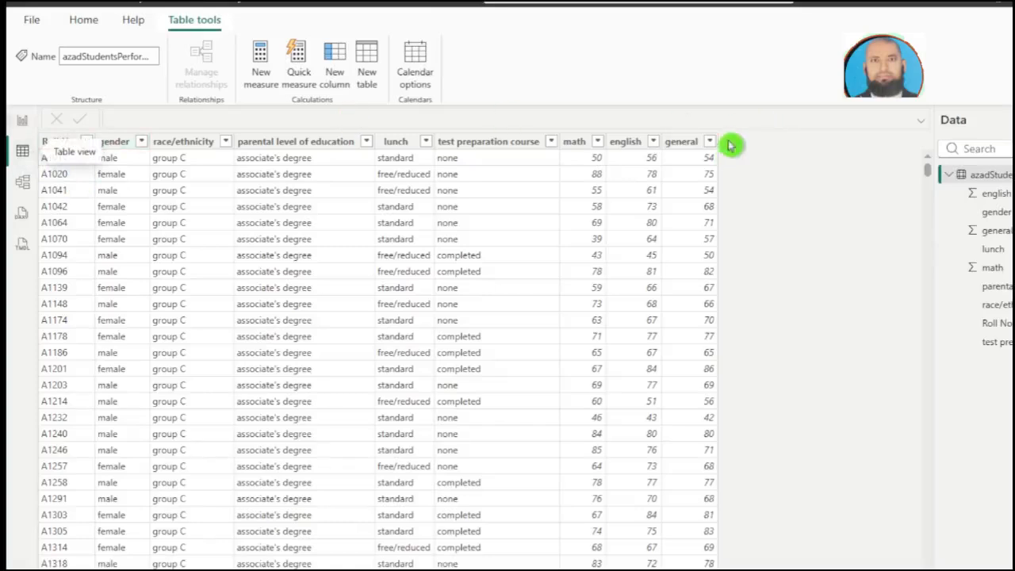
right_click(982, 176)
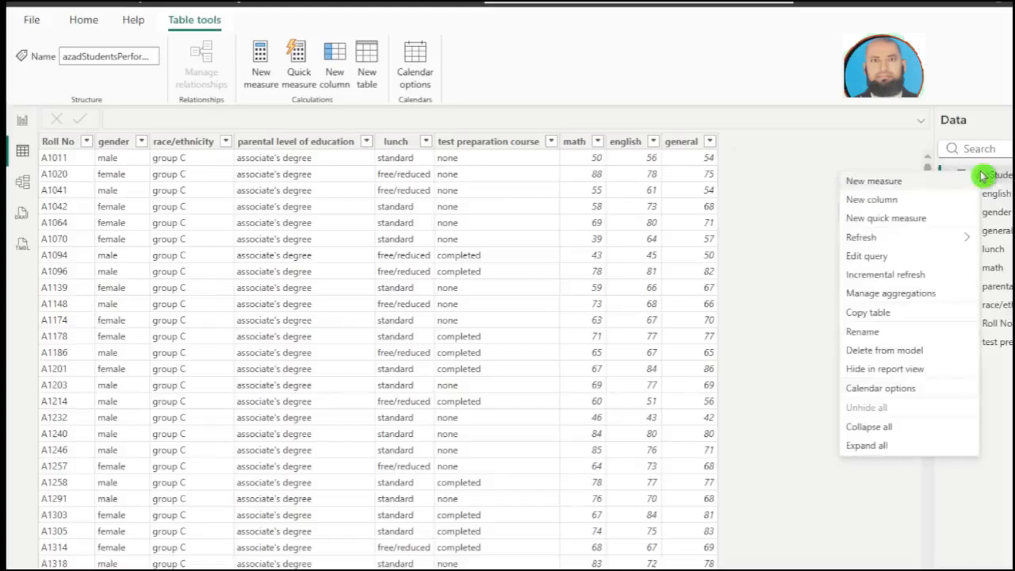
click(871, 199)
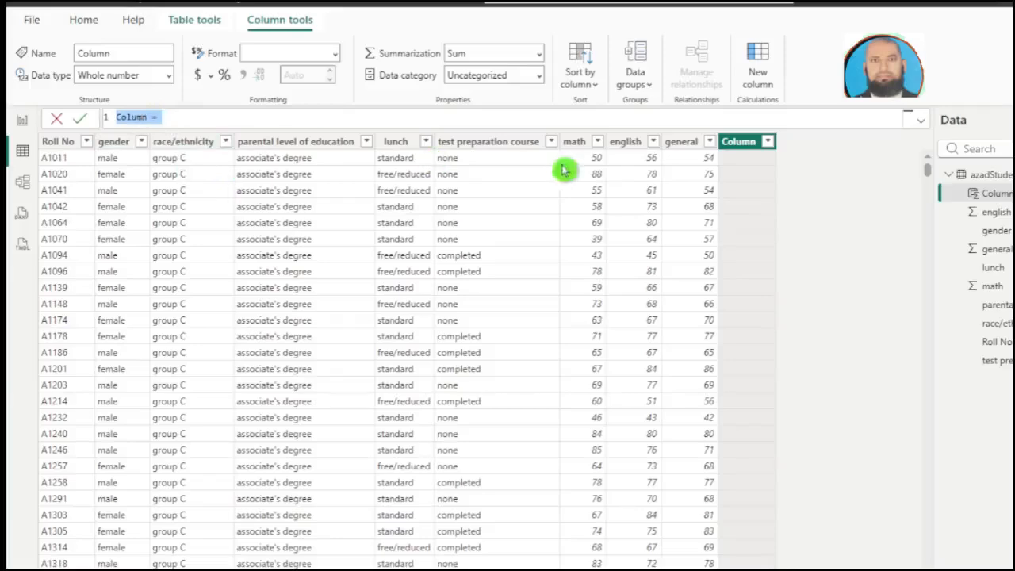
text(ave = ([math] + [english] + [general])/3)
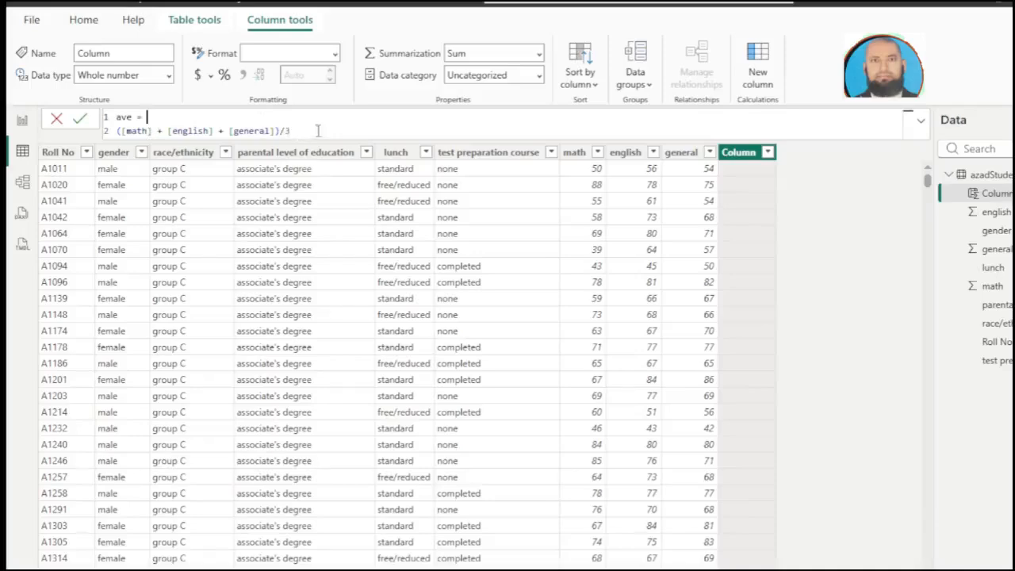
drag(290, 131, 113, 140)
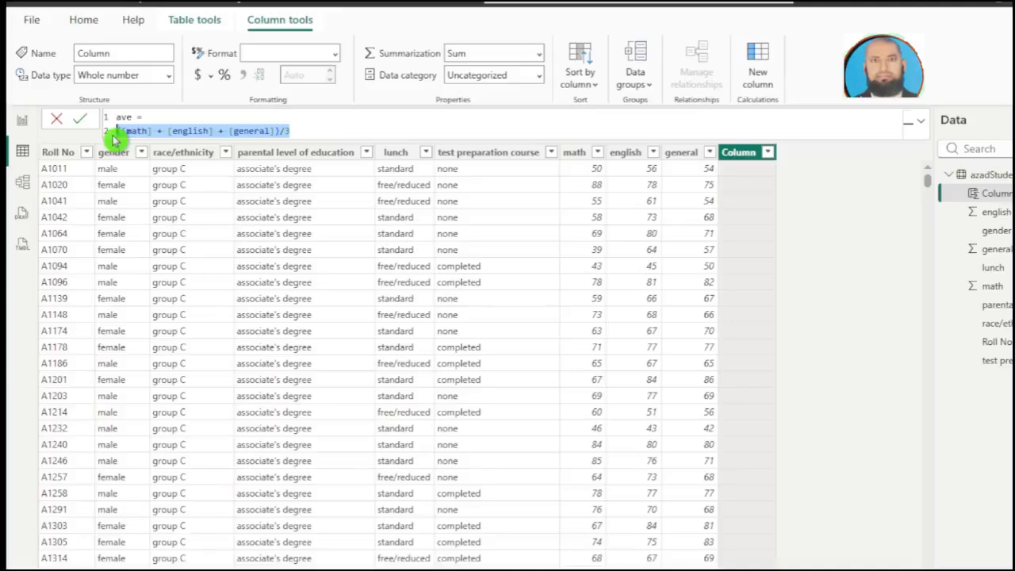
key(BackSpace)
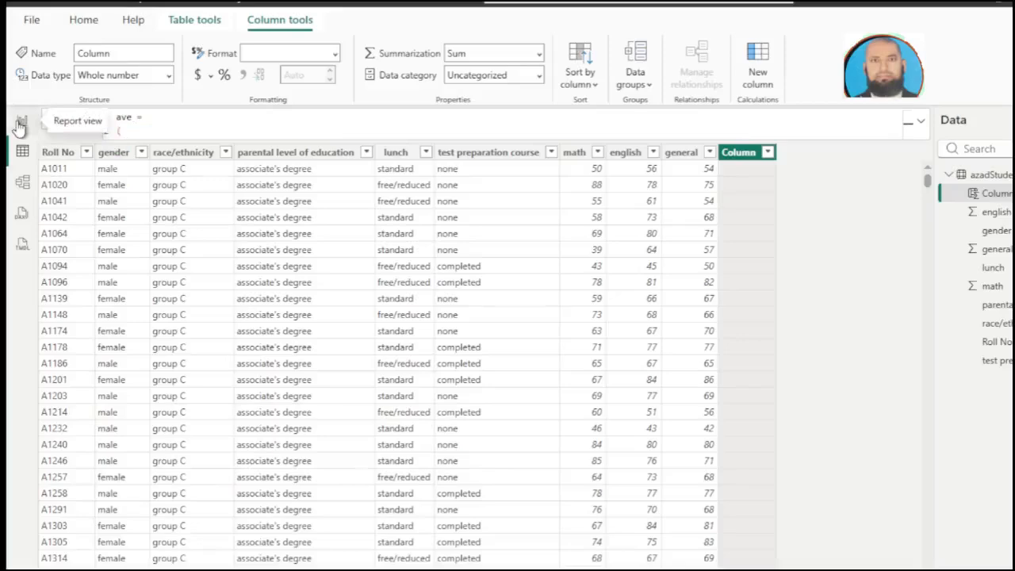
Step: Define the ave column as ([math]+[english]+[general])/3
text(()
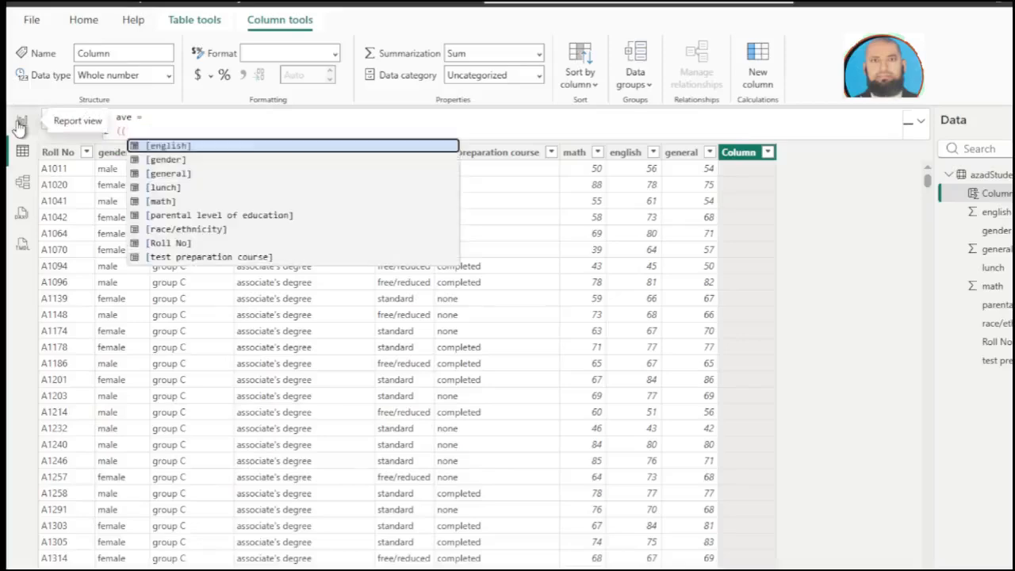
click(168, 201)
text(+)
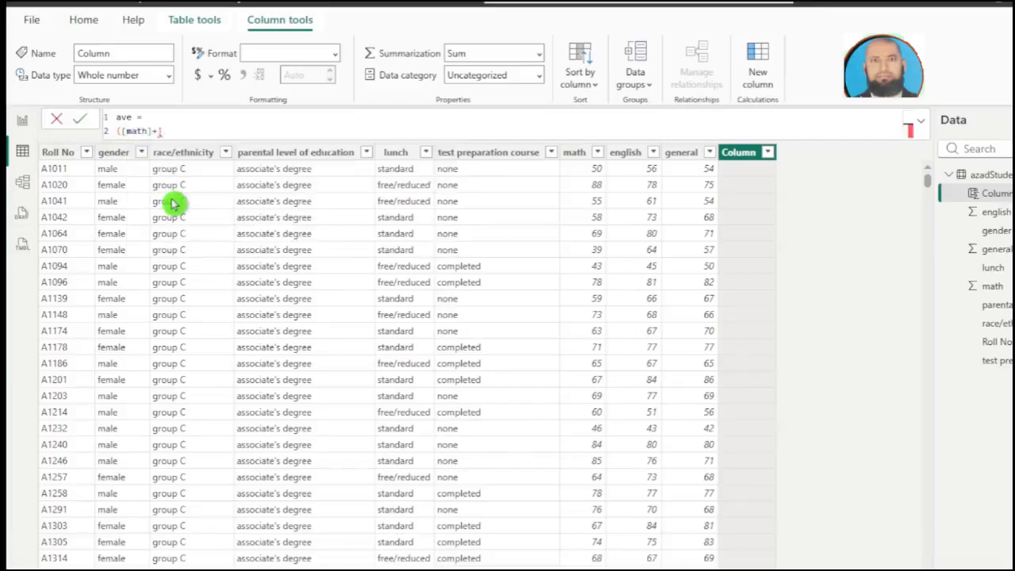
text([)
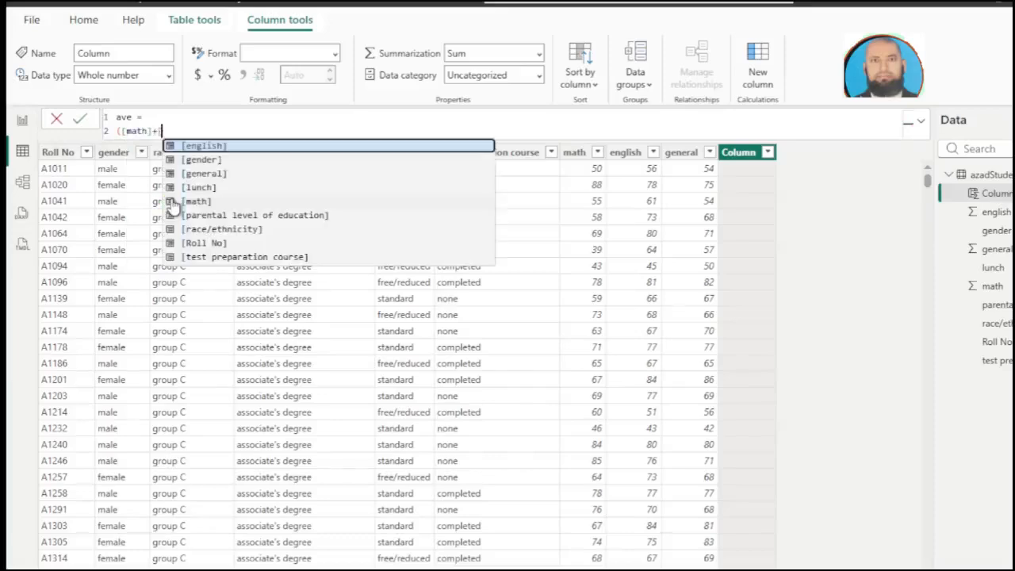
click(199, 146)
text(+)
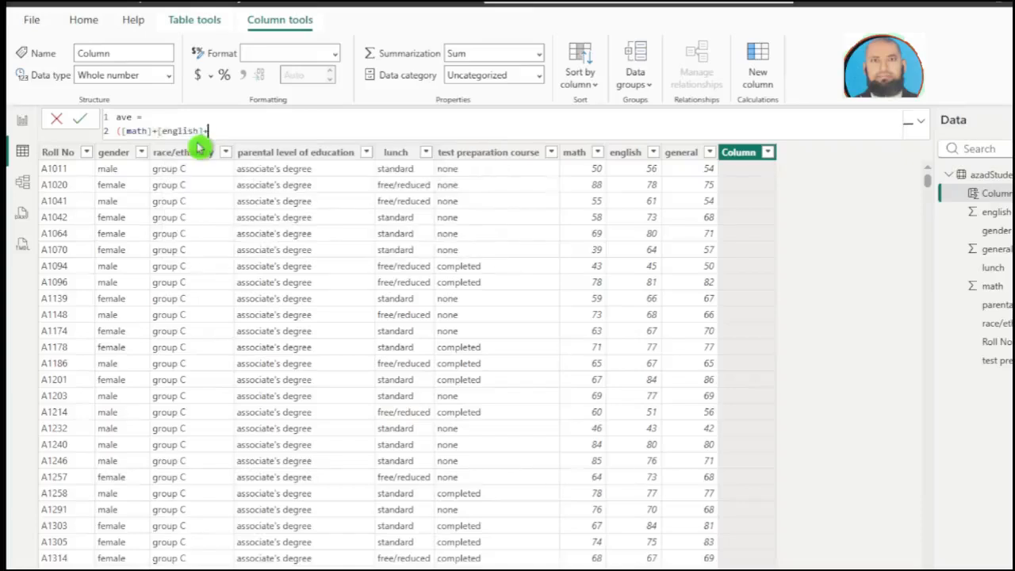
text([)
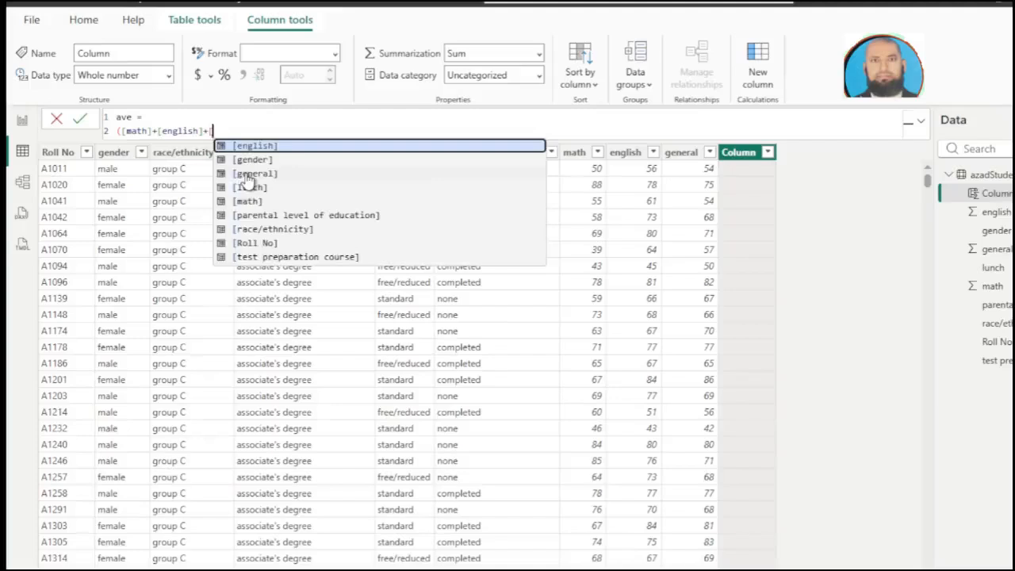
click(245, 176)
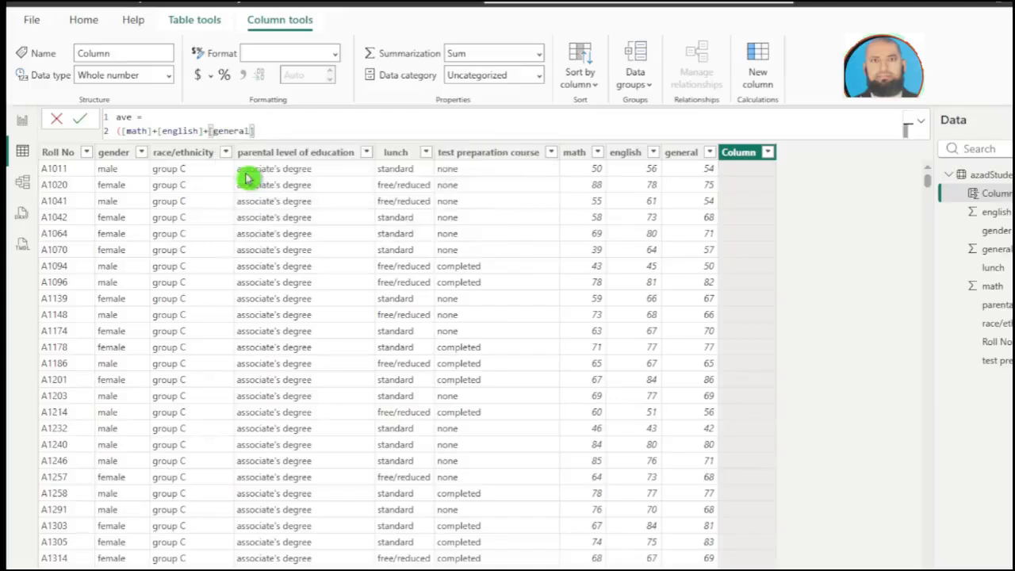
text()/3)
key(Return)
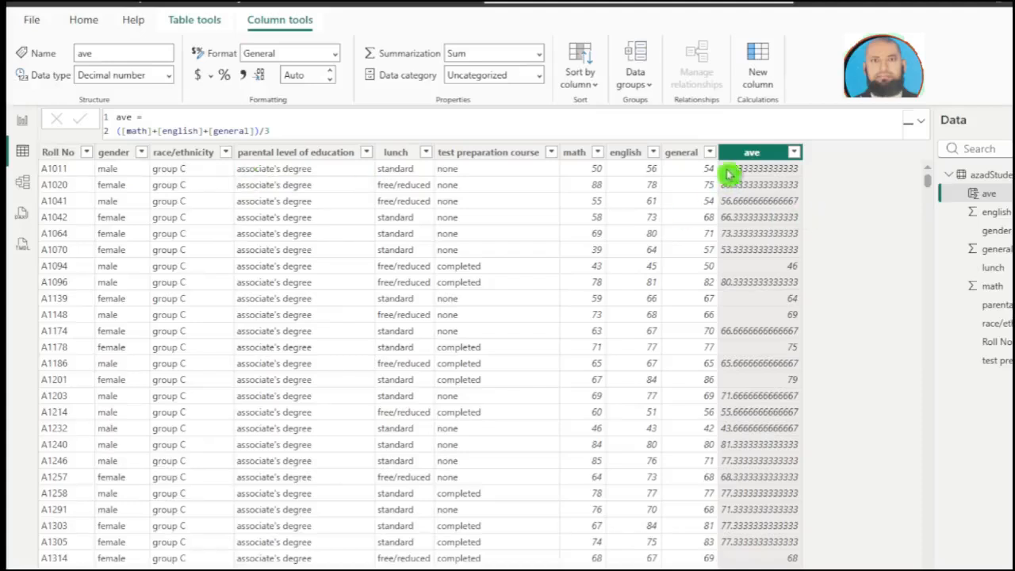
Step: Set the ave column to show 0 decimal places
click(313, 75)
text(0)
key(Return)
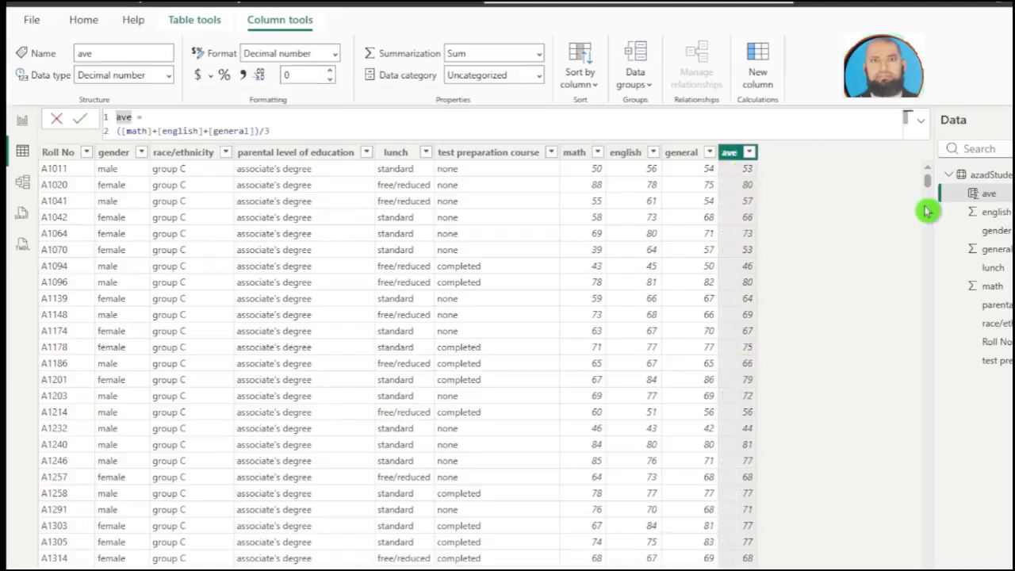
Step: Add a Grade column using Switch on [ave] with minimums A+ 90, A 80, B 70, C 60, D 50, E 40, otherwise F
right_click(986, 180)
click(864, 199)
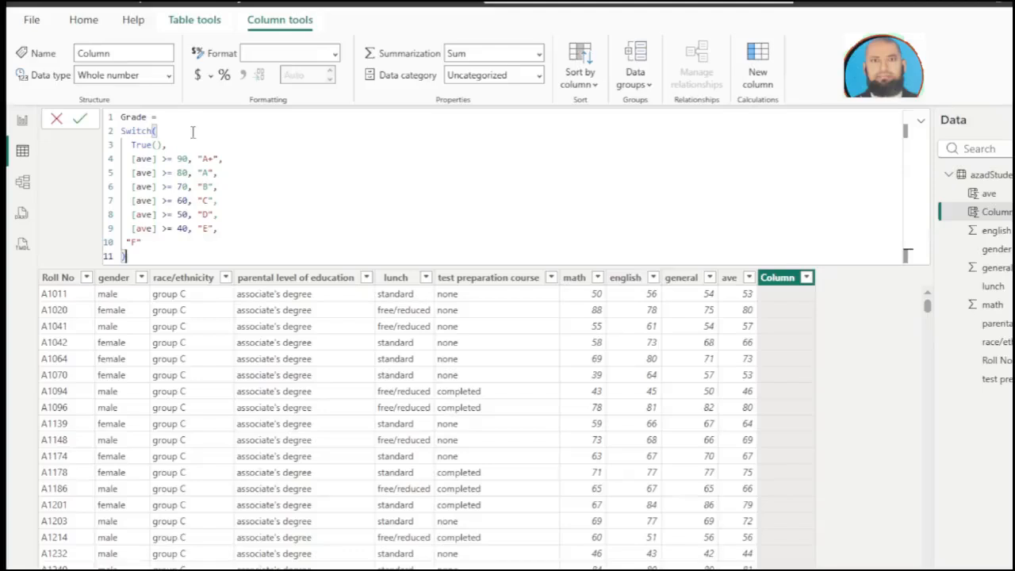
double_click(140, 131)
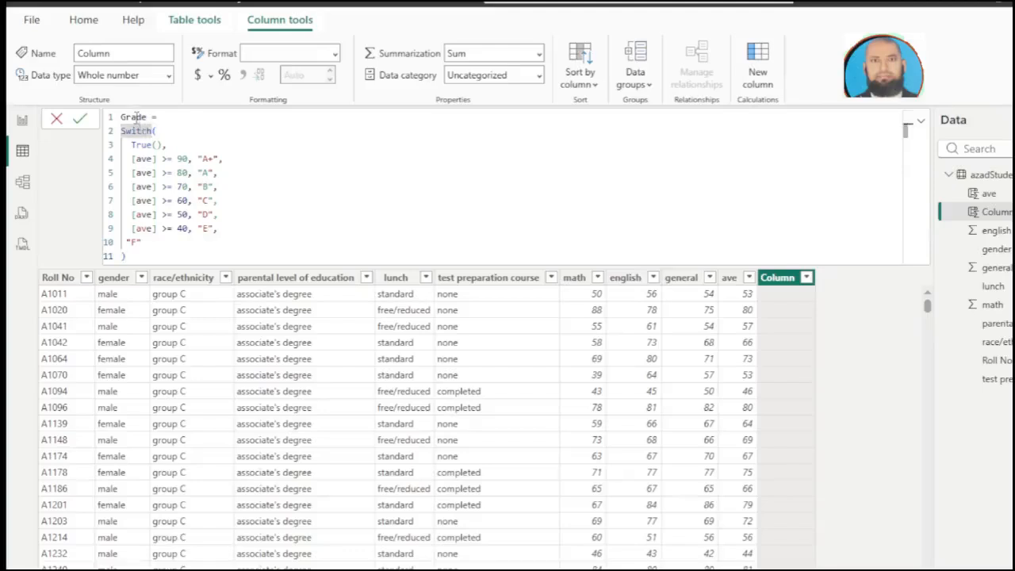
double_click(135, 116)
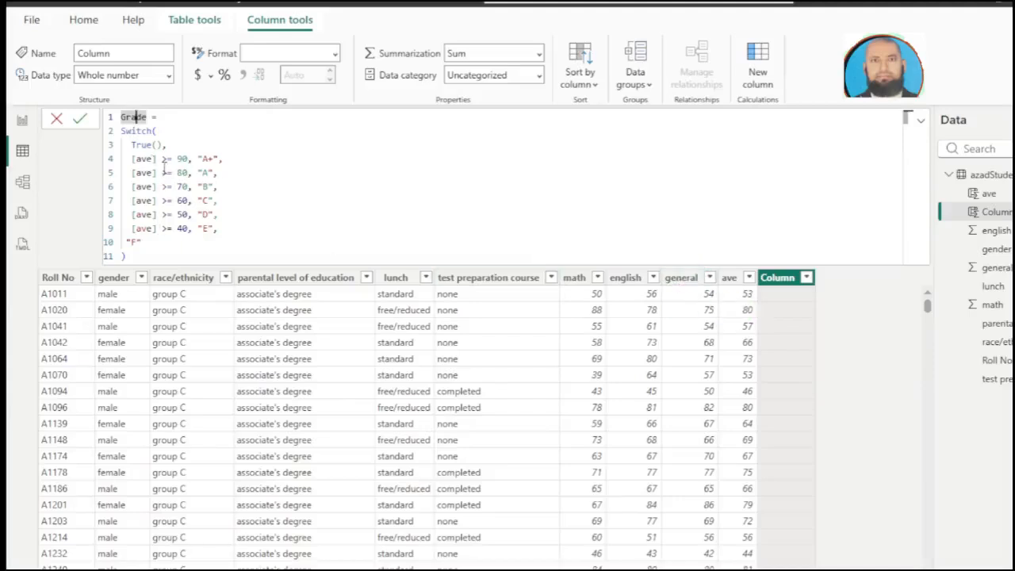
click(227, 157)
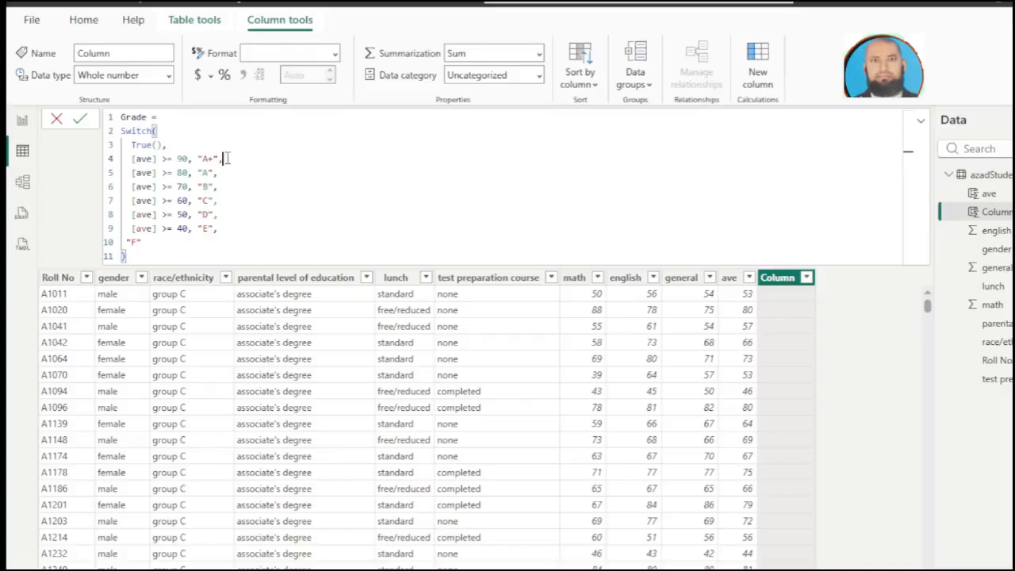
key(Return)
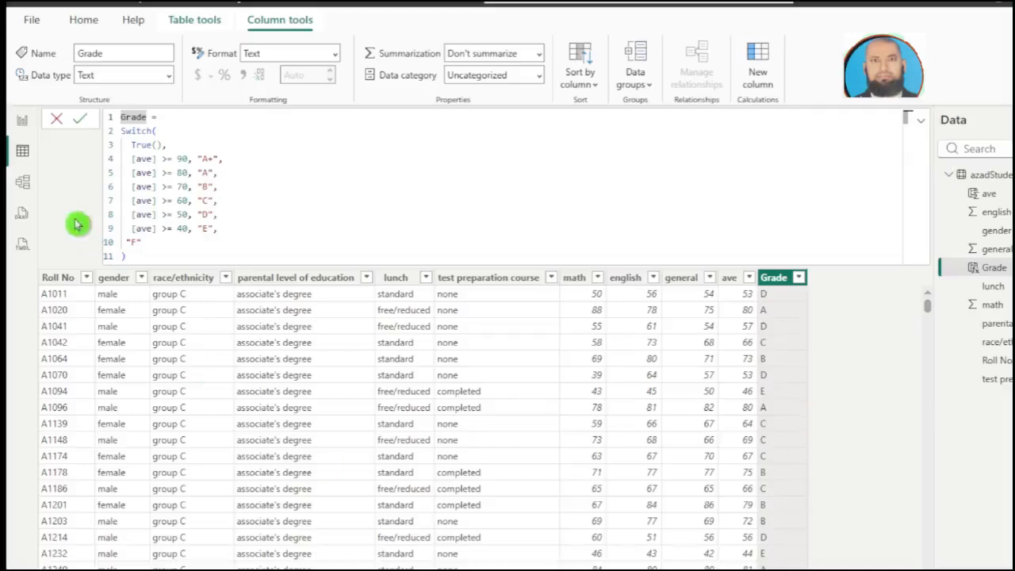
Step: Add a measure named Average to the azadStudentsPerformance table, defined as ([Avg math] + [Avg english] + [Avg general])/3
click(969, 180)
right_click(964, 181)
click(984, 195)
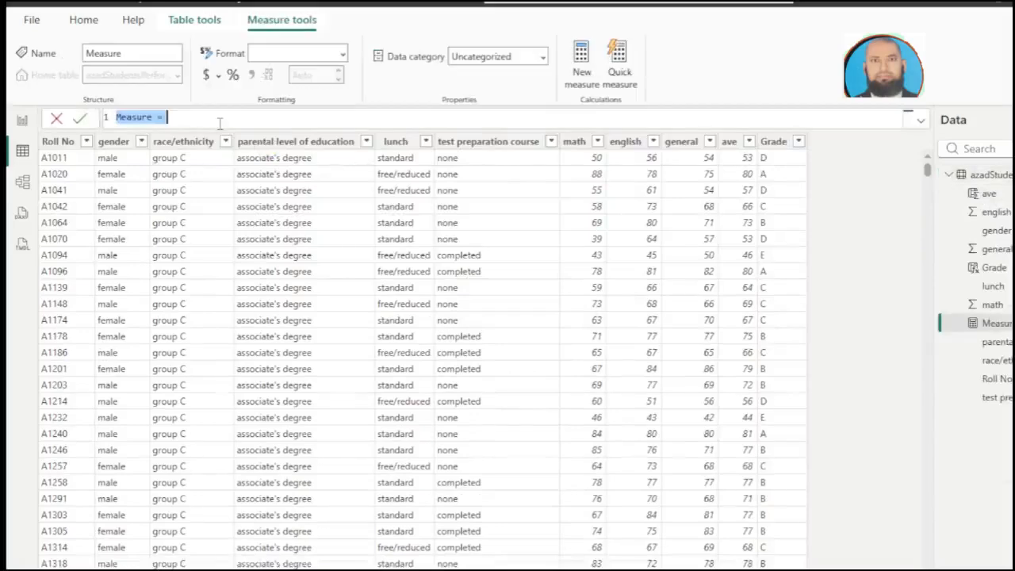
text(Average = ([Avg math] + [Avg english] + [Avg general])/3)
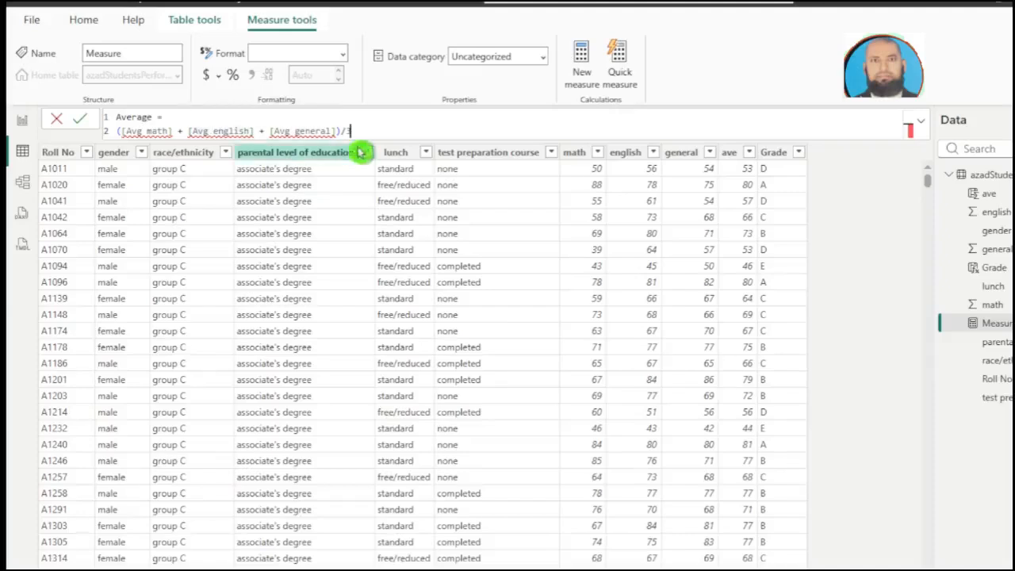
click(979, 175)
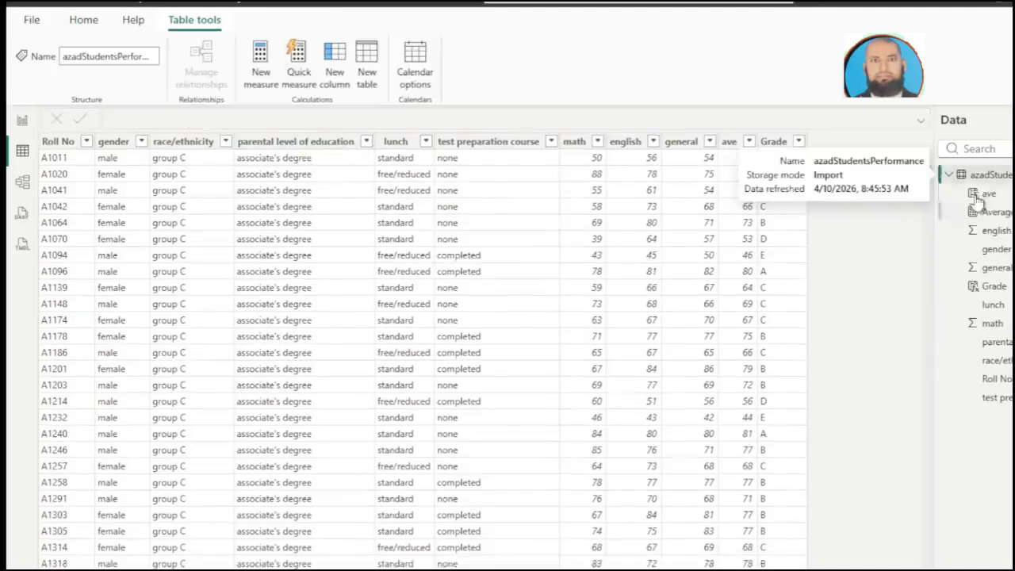
Step: Add a measure named Avg math defined as AVERAGE(azadStudentsPerformance[math])
right_click(979, 175)
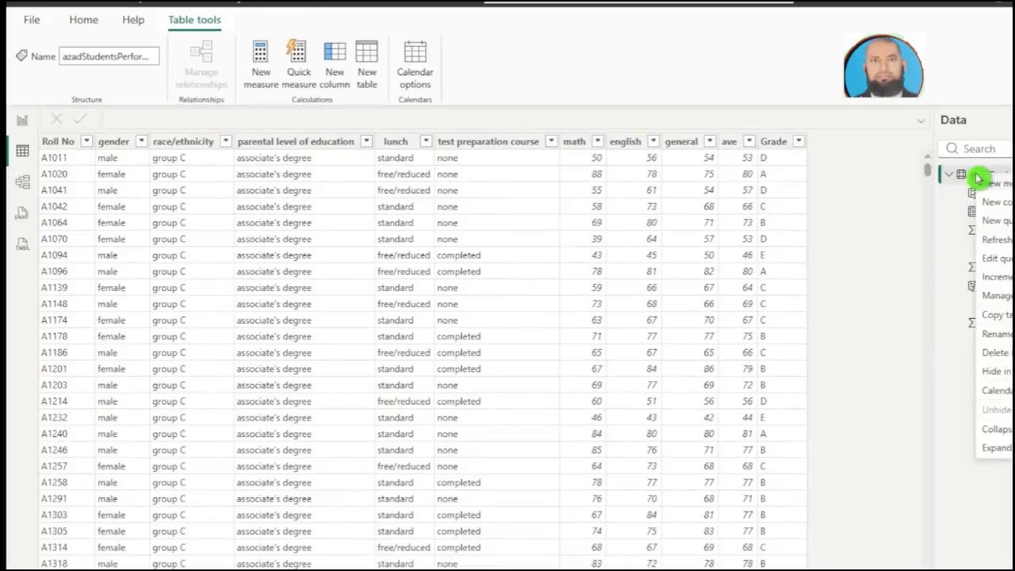
key(Escape)
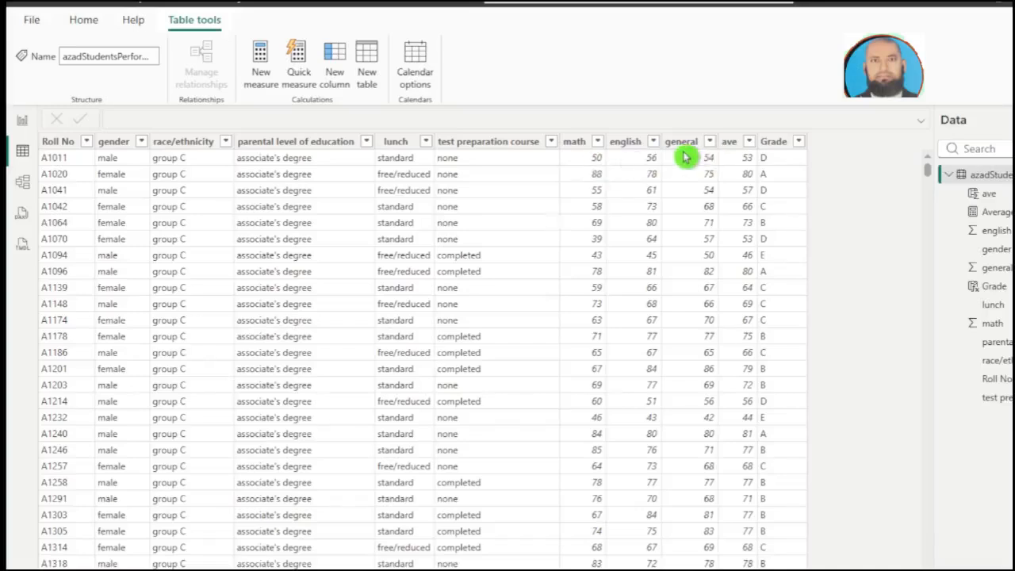
click(261, 65)
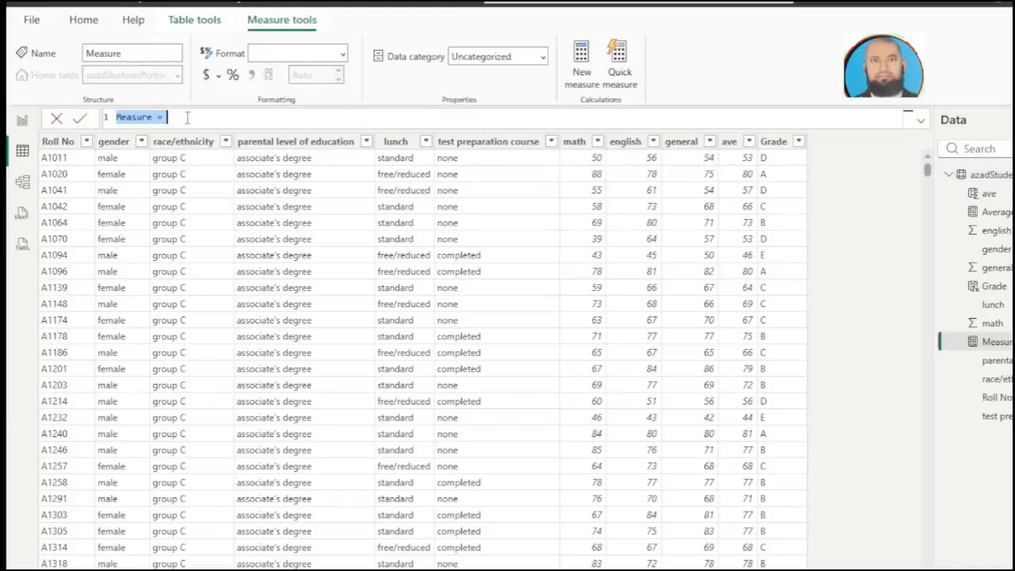
text(Avg math = AVERAGE(azadStudentsPerformance[math]))
key(Return)
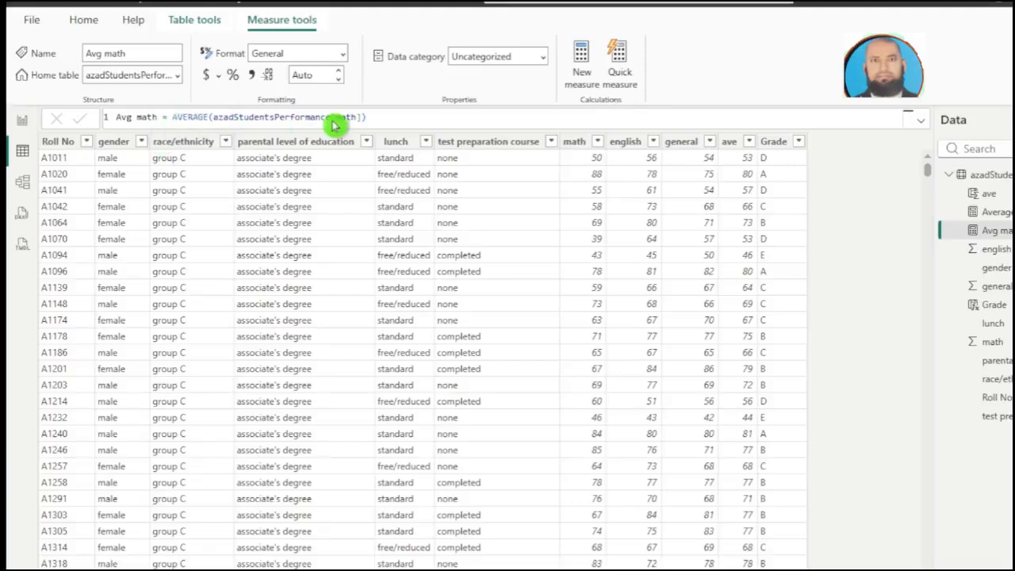
Step: Add a measure named Avg English to the azadStudentsPerformance table, defined as AVERAGE(azadStudentsPerformance[english])
right_click(975, 176)
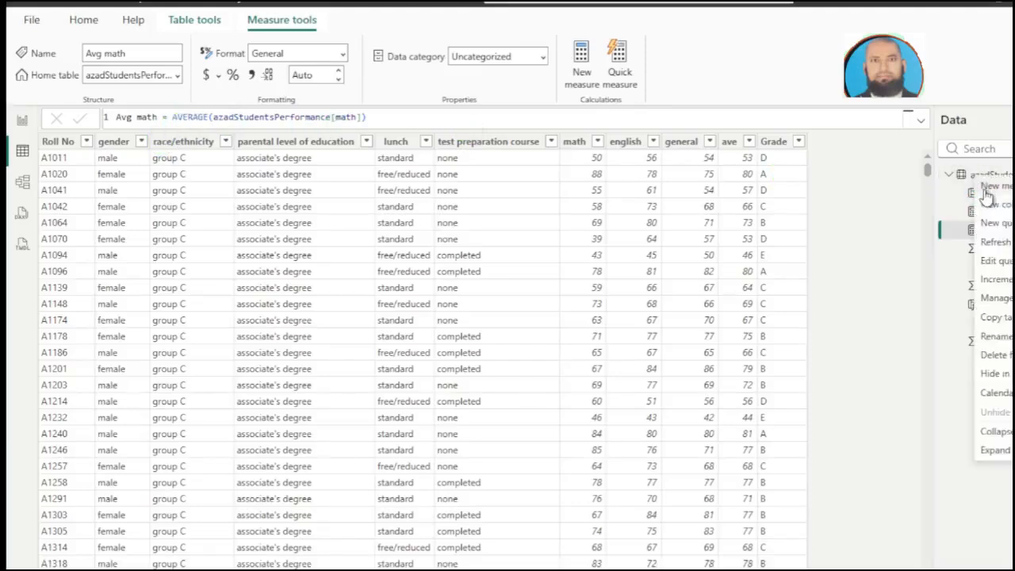
click(992, 201)
text(Avg english = AVERAGE(azadStudentsPerformance[english]))
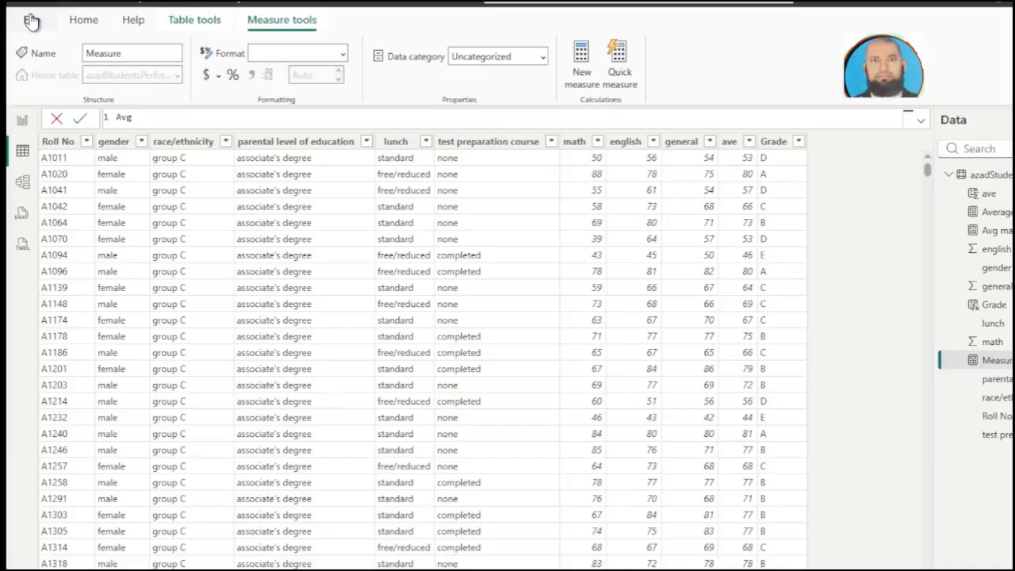
text(English = av)
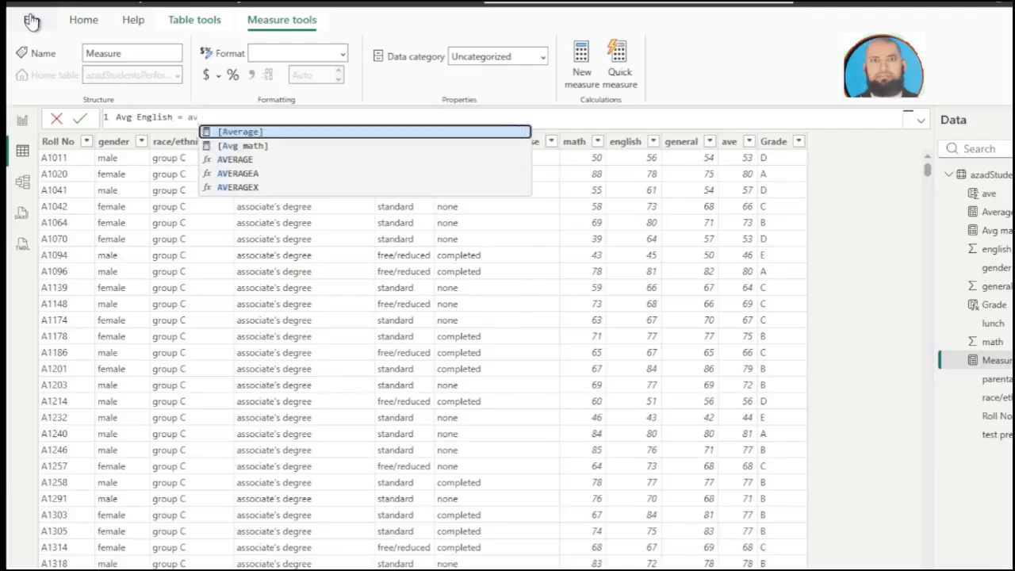
click(225, 159)
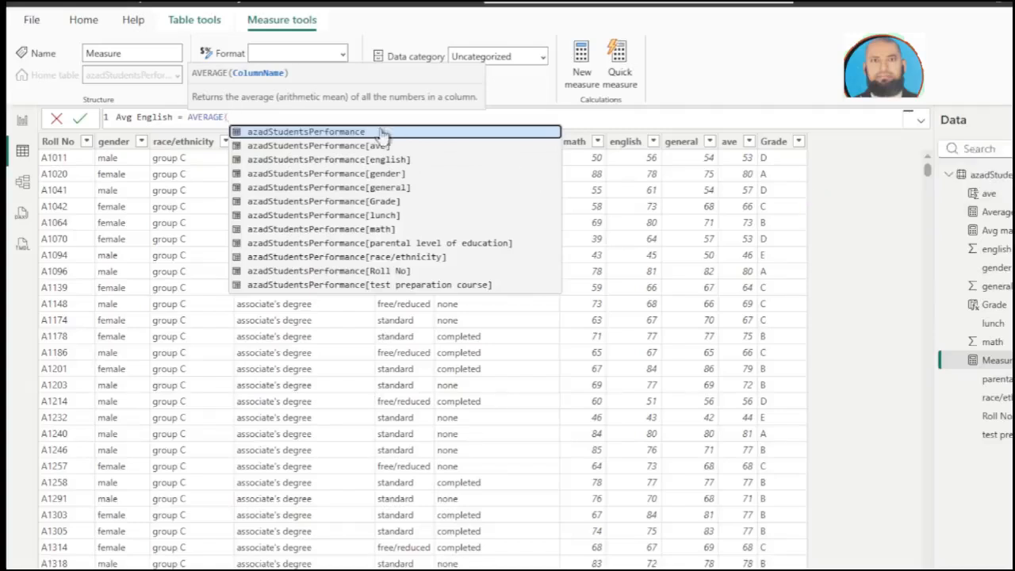
click(352, 132)
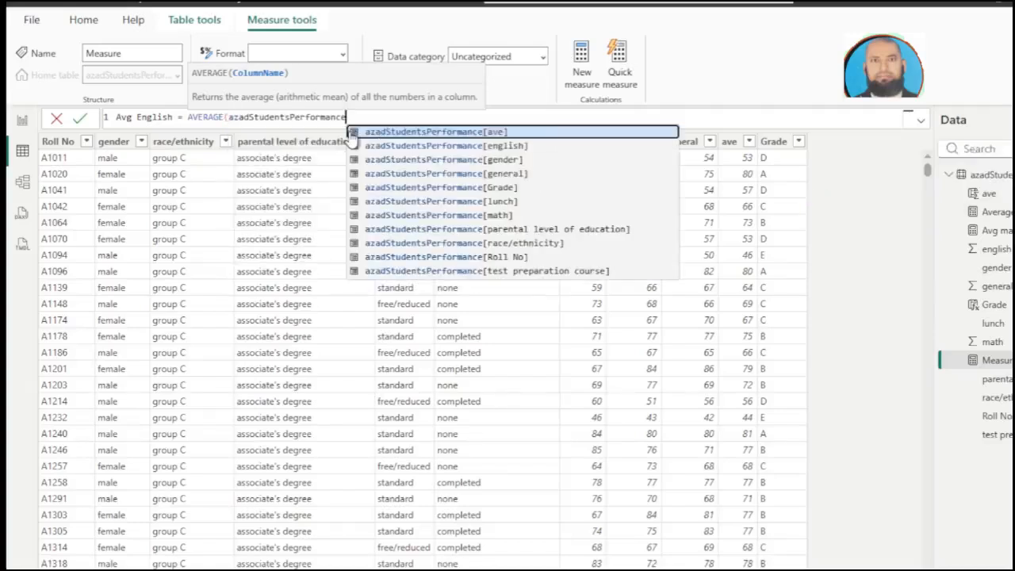
click(432, 148)
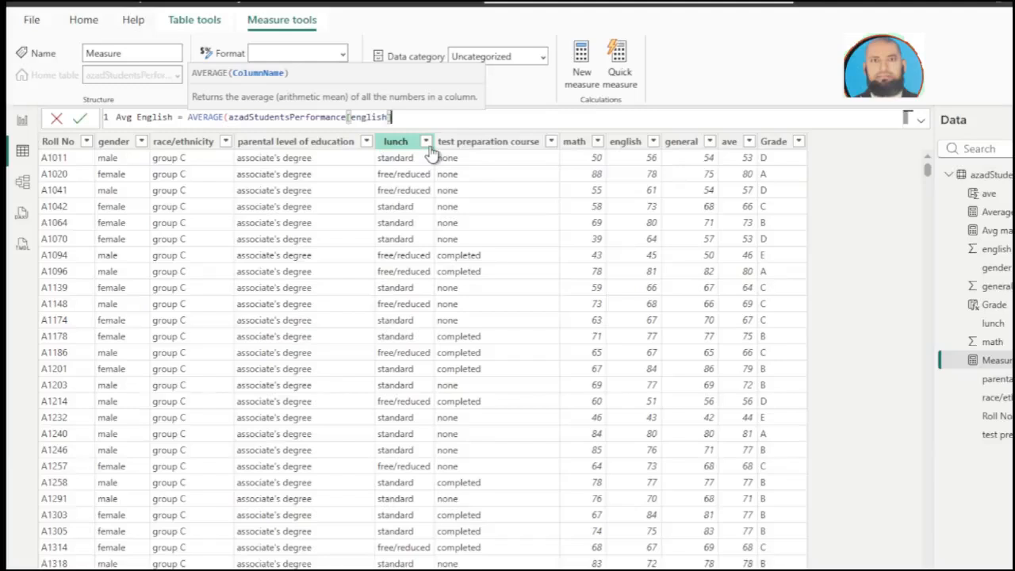
text())
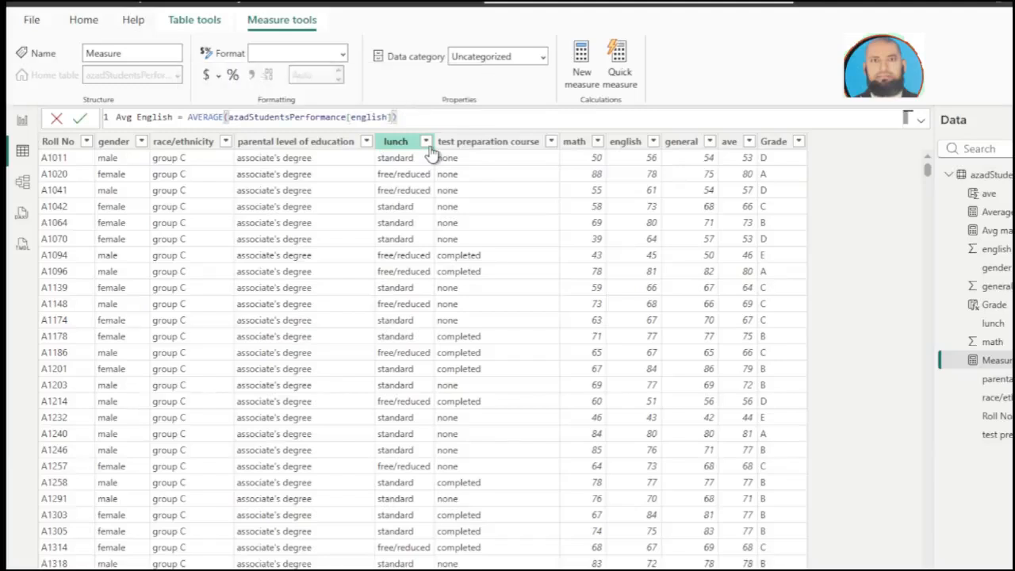
click(430, 151)
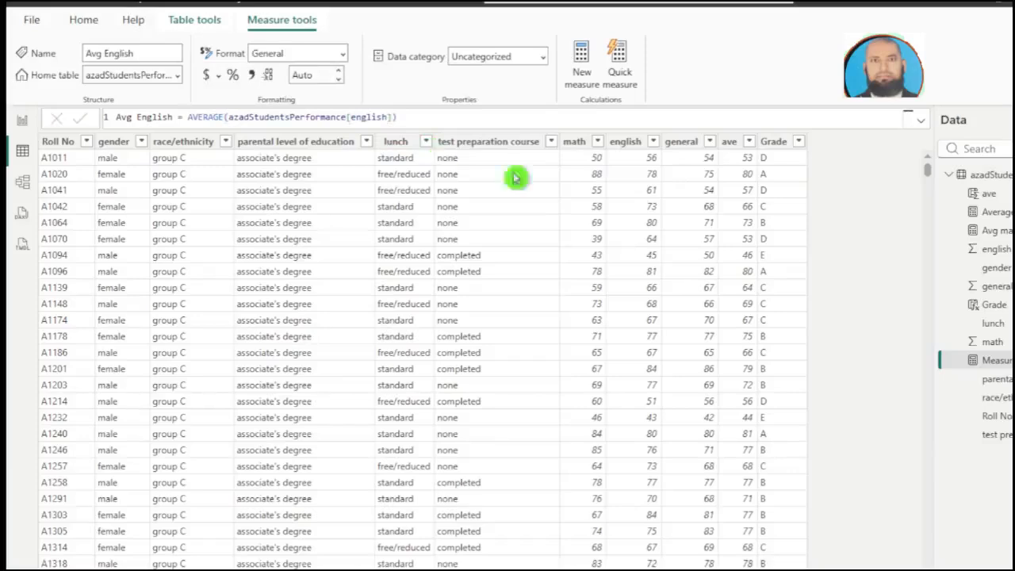
Step: Add a measure named Avg general to the azadStudentsPerformance table, defined as AVERAGE(azadStudentsPerformance[general])
right_click(980, 179)
click(894, 199)
text(Avg general = AVERAGE(azadStudentsPerformance[general]))
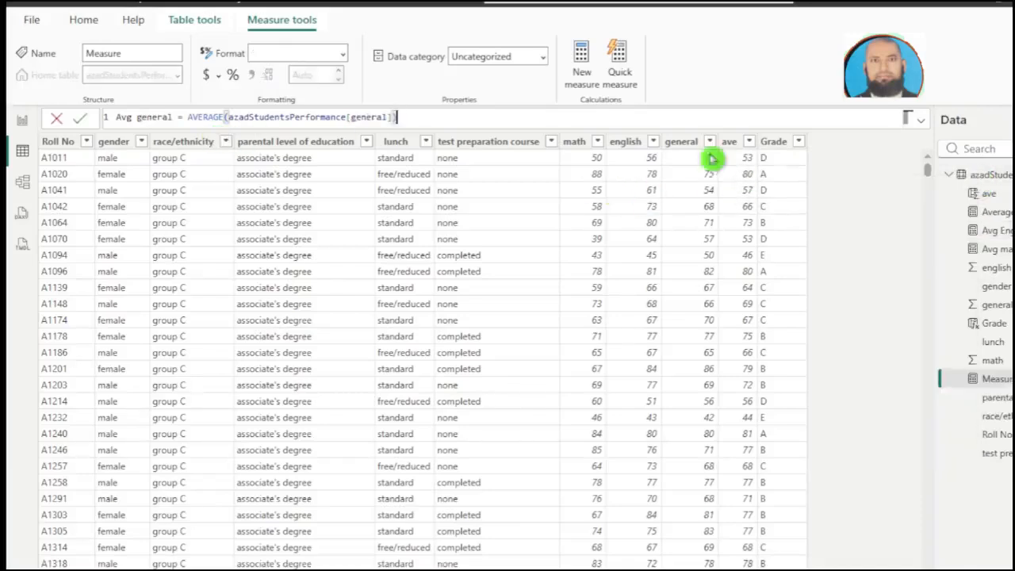
Step: Add a measure named Students defined as DISTINCTCOUNT(azadStudentsPerformance[Roll No])
click(468, 222)
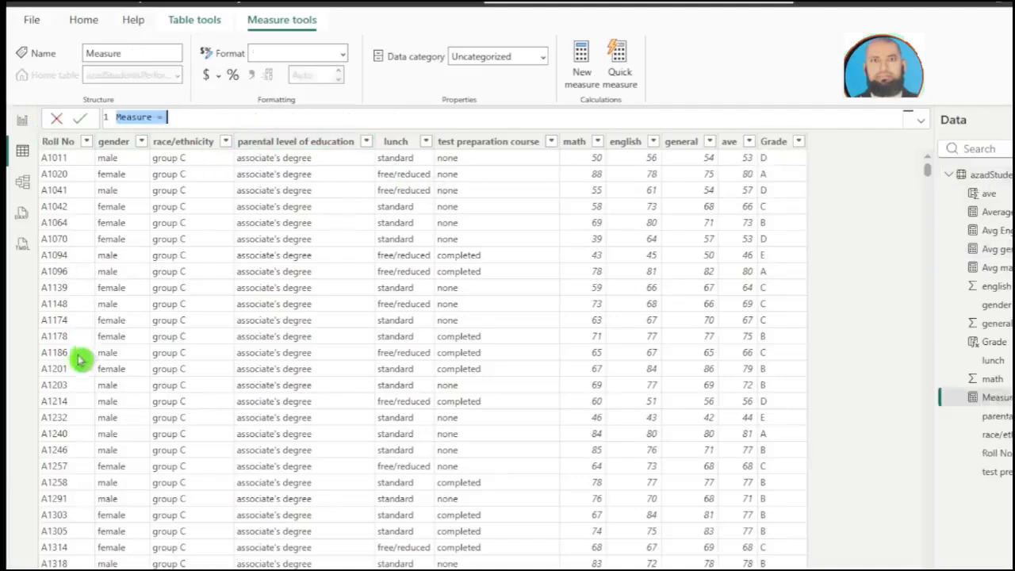
text(Students = DISTINCTCOUNT(azadStudentsPerformance[Roll No]))
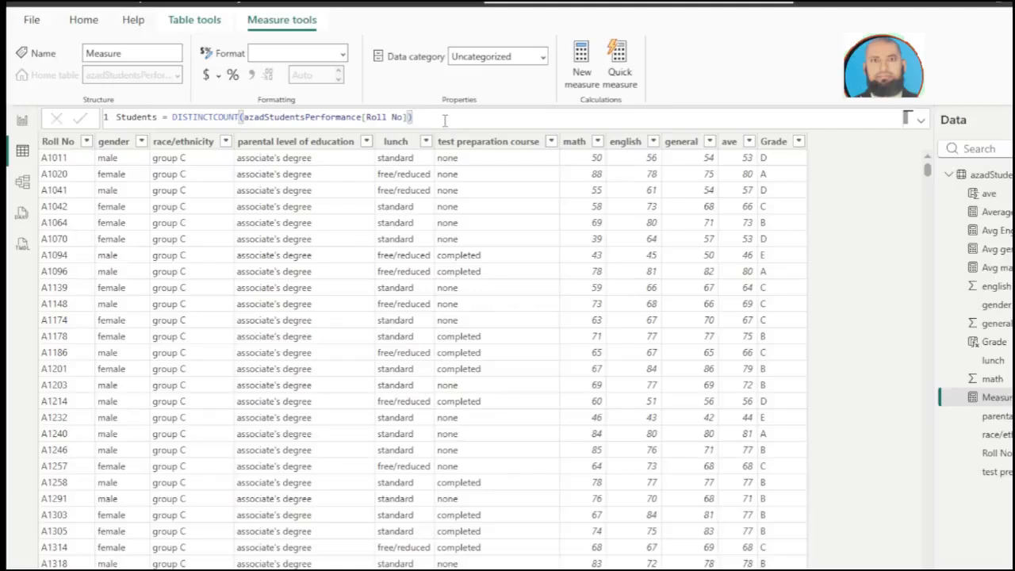
key(Return)
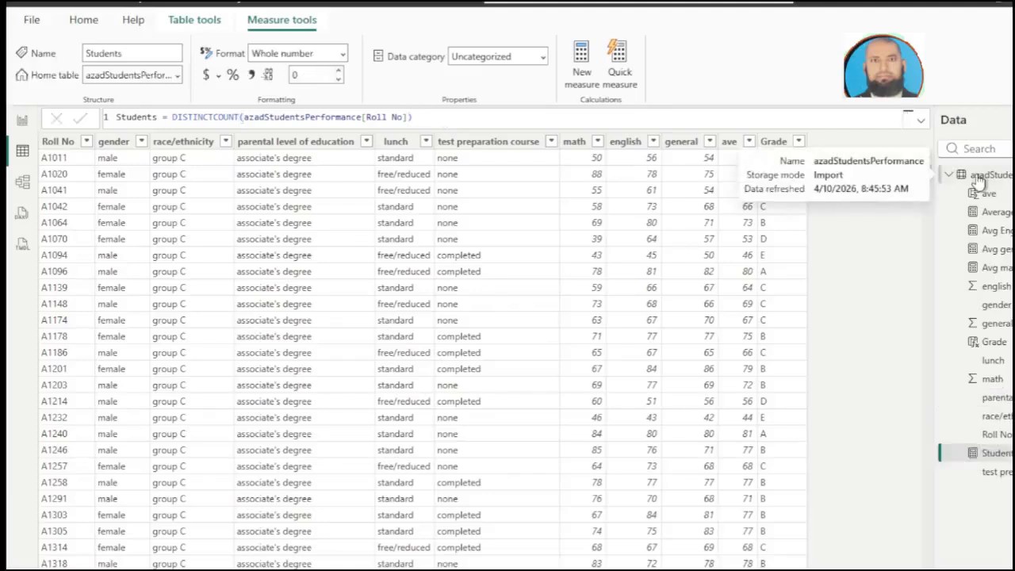
Step: Add a measure named Male Students that divides [Students] filtered to gender "male" by total [Students], formatted as "0.0%"
right_click(982, 178)
click(315, 206)
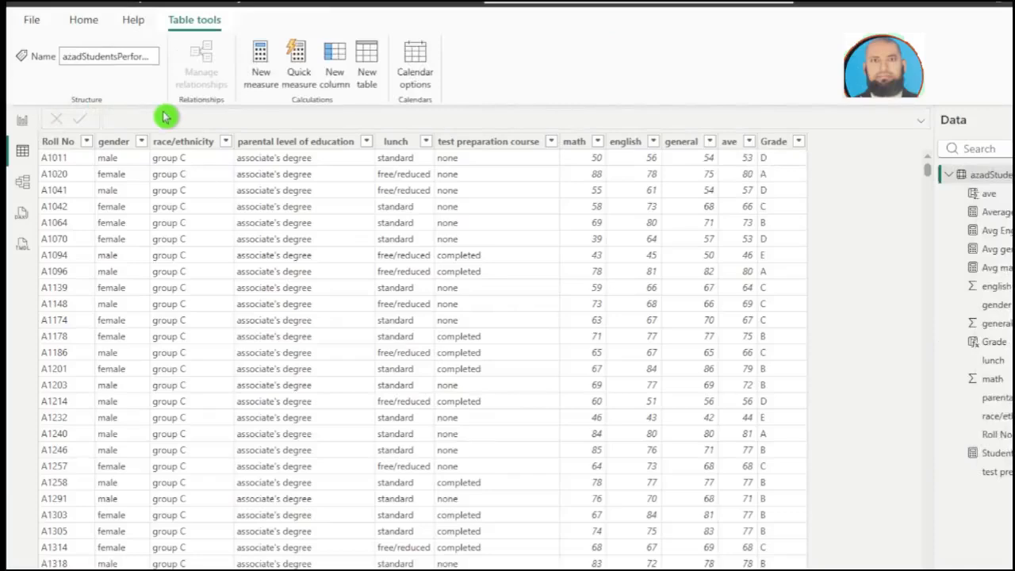
key(ctrl+a)
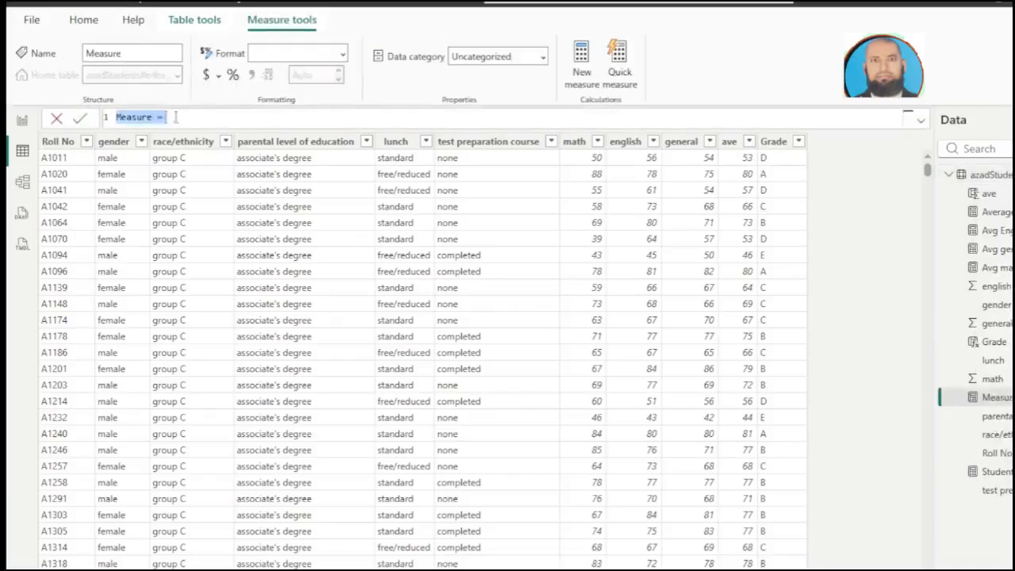
text(Male Students = VAR MaleCount =     CALCULATE(         [Students],         azadStudentsPerformance[gender] = "male"     ) VAR TotalCount = [Students] VAR Result = DIVIDE(MaleCount, TotalCount, 0)  RETURN FORMAT(Result, "0.0%"))
key(Return)
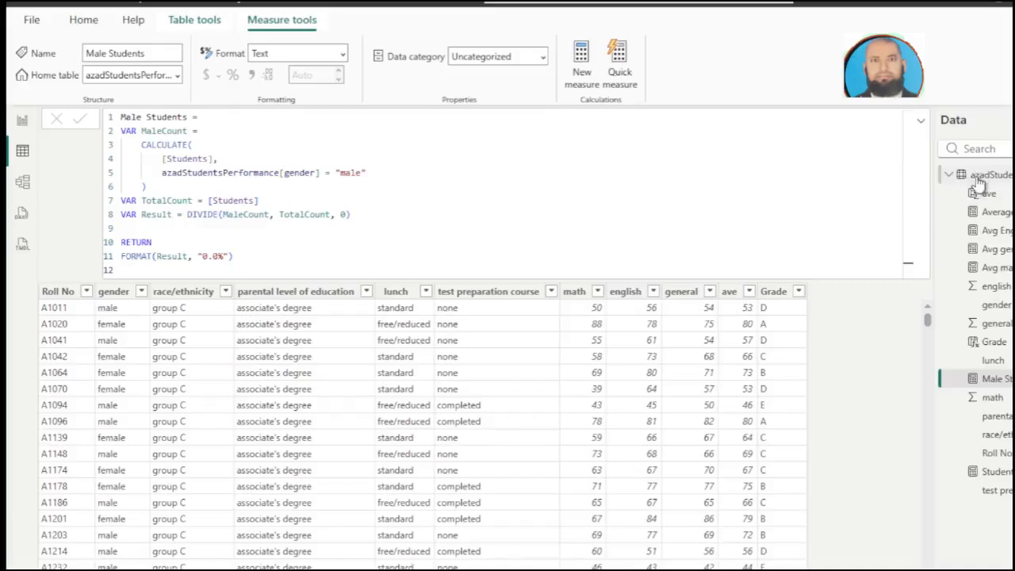
Step: Add a Female Students measure dividing [Students] filtered to gender "female" by [Students] over ALL(azadStudentsPerformance[gender]), formatted as "0.0%"
right_click(980, 177)
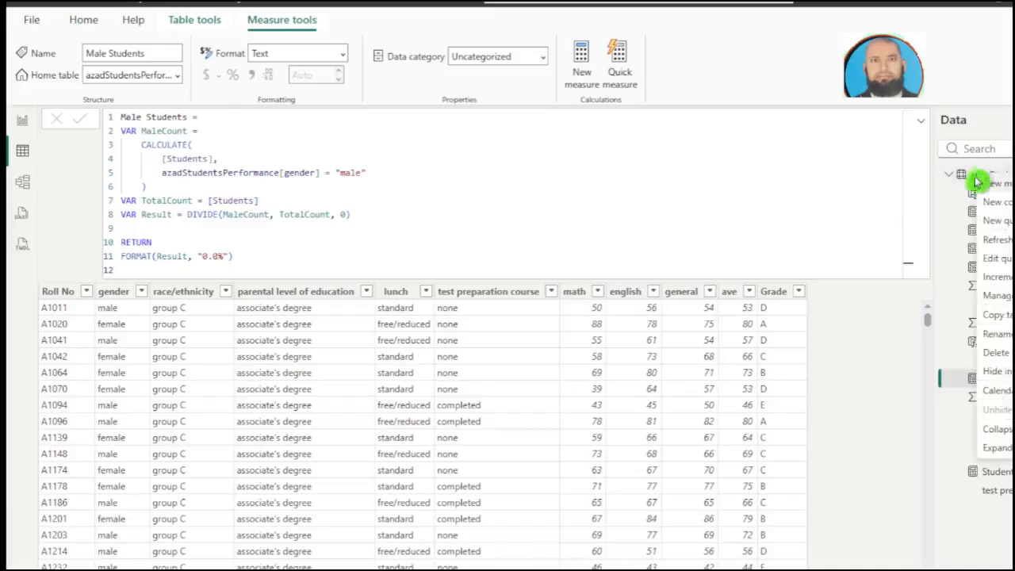
click(989, 187)
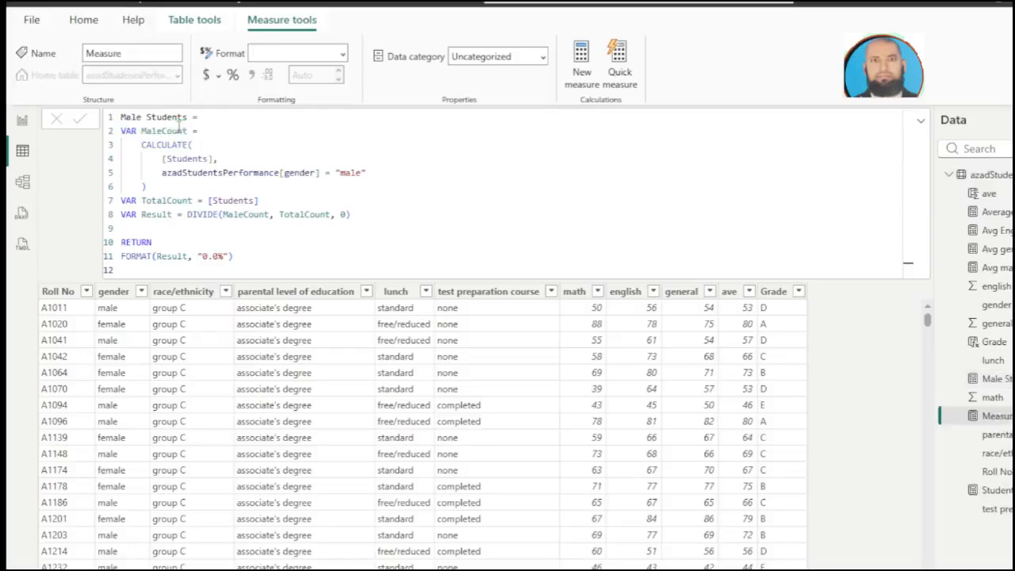
text(Female Students = VAR FemaleCount =     CALCULATE(         [Students],         azadStudentsPerformance[gender] = "female"     ) VAR TotalCount =     CALCULATE(         [Students],         ALL(azadStudentsPerformance[gender])     ) VAR Result = DIVIDE(FemaleCount, TotalCount, 0)  RETURN FORMAT(Result, "0.0%"))
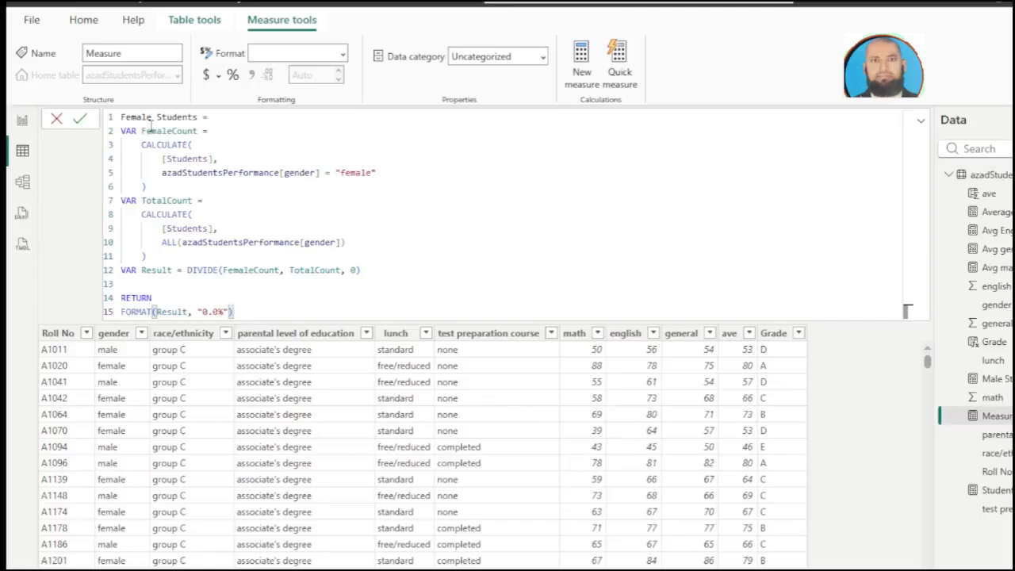
key(Return)
click(152, 131)
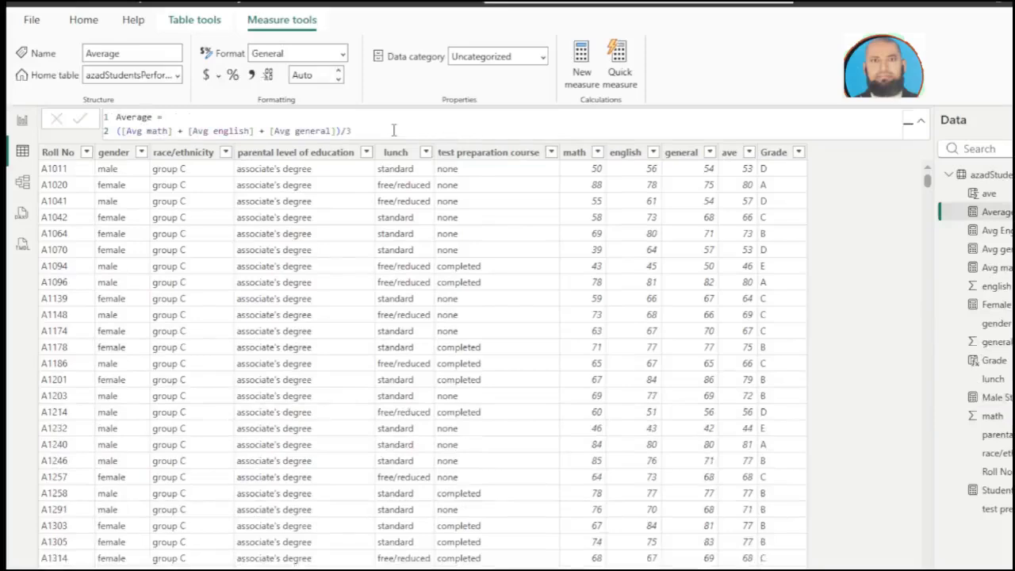
Step: Add a measure named Max to the azadStudentsPerformance table, defined as MAX(azadStudentsPerformance[ave])
right_click(987, 175)
key(Escape)
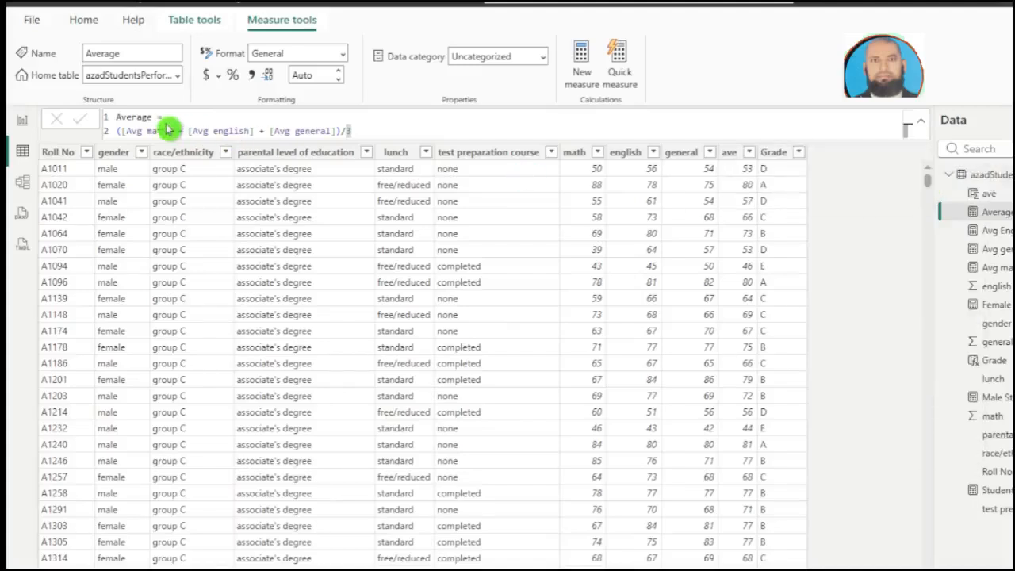
text(Max = MAX(azadStudentsPerformance[ave]))
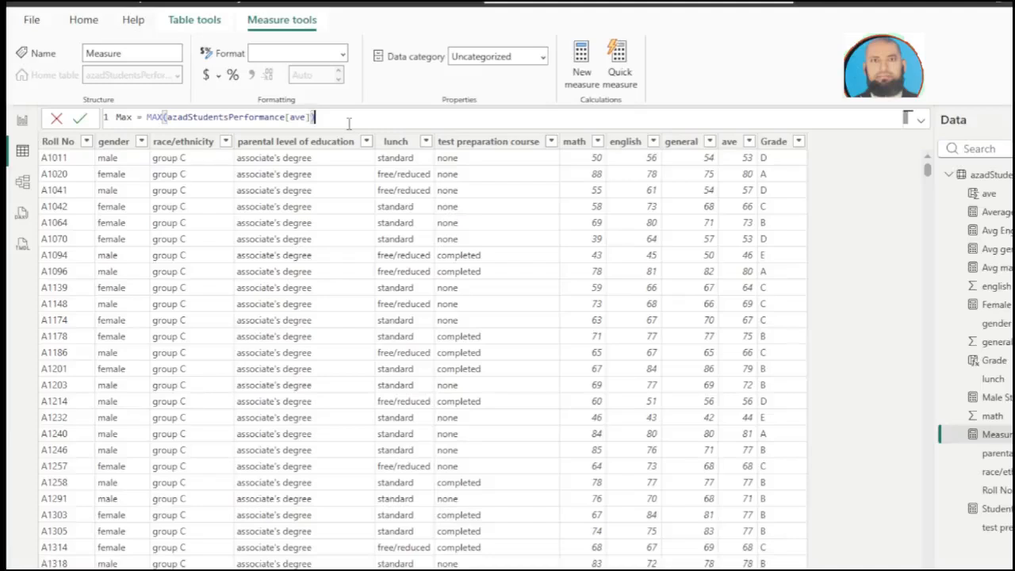
key(Return)
Step: Add a measure named Median to the azadStudentsPerformance table, defined as MEDIAN(azadStudentsPerformance[ave])
right_click(983, 176)
click(901, 185)
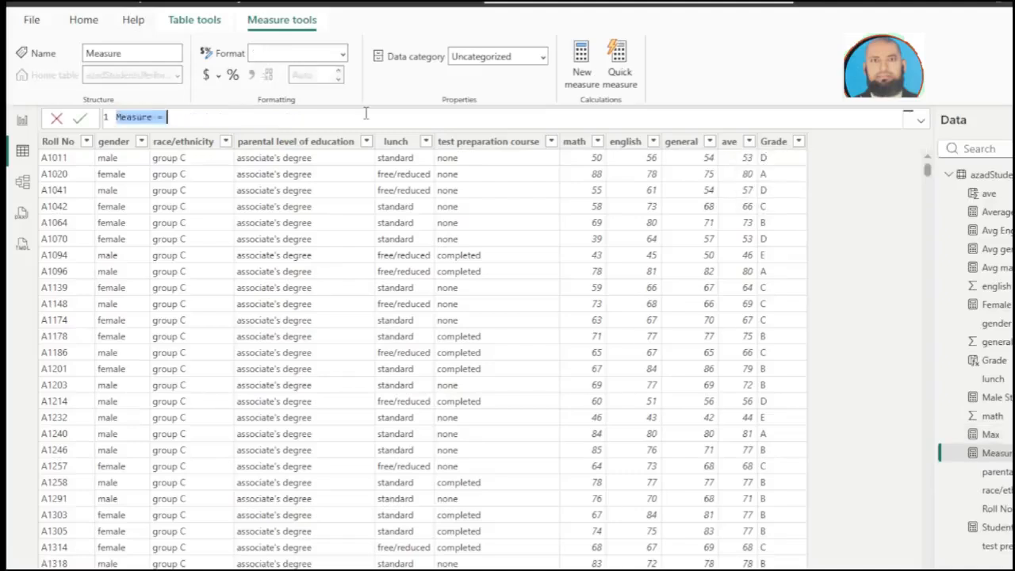
text(Median = MEDIAN(azadStudentsPerformance[ave]))
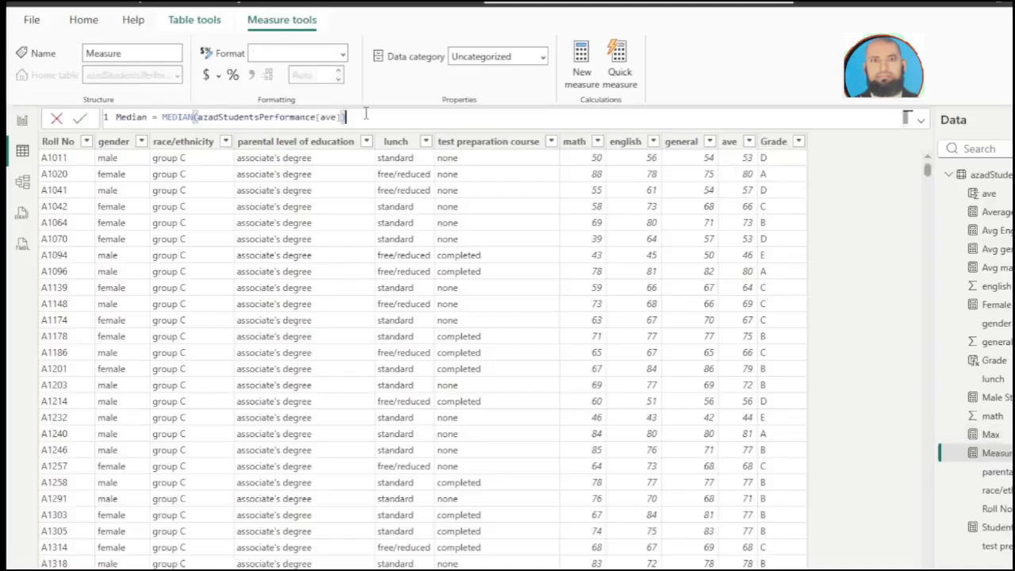
click(367, 118)
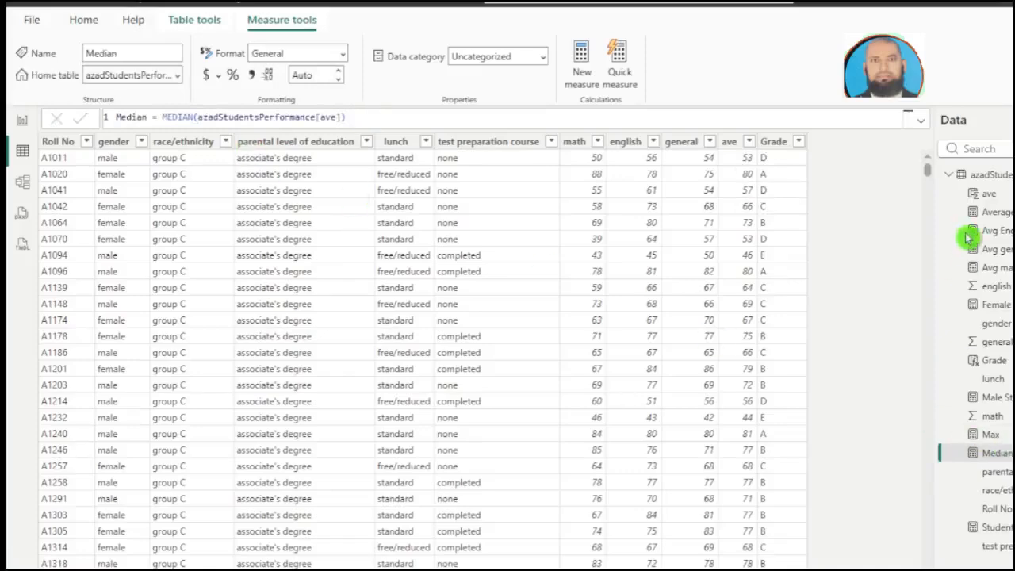
Step: Add a measure named Min to the azadStudentsPerformance table, defined as min(azadStudentsPerformance[ave])
right_click(983, 180)
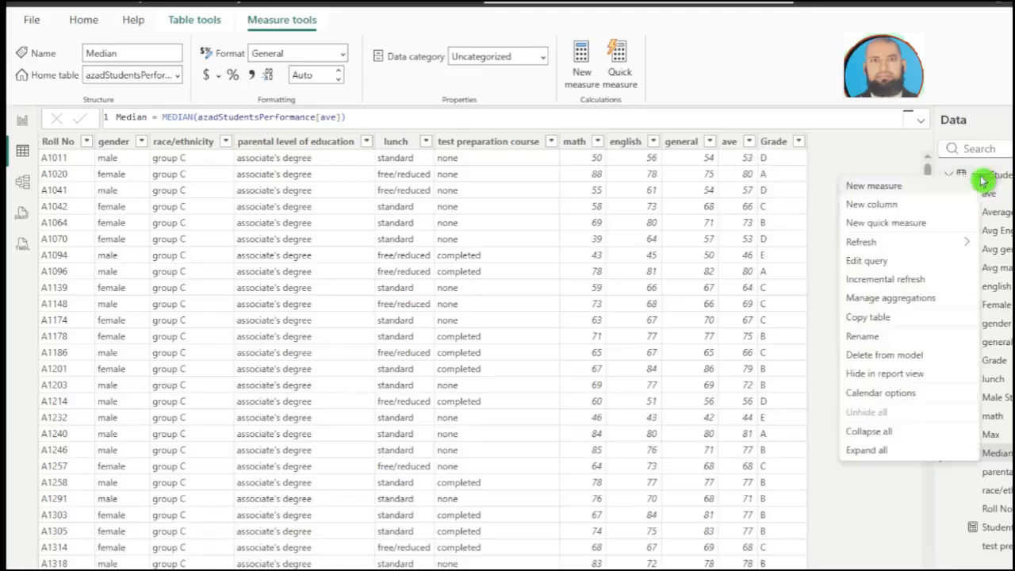
click(911, 191)
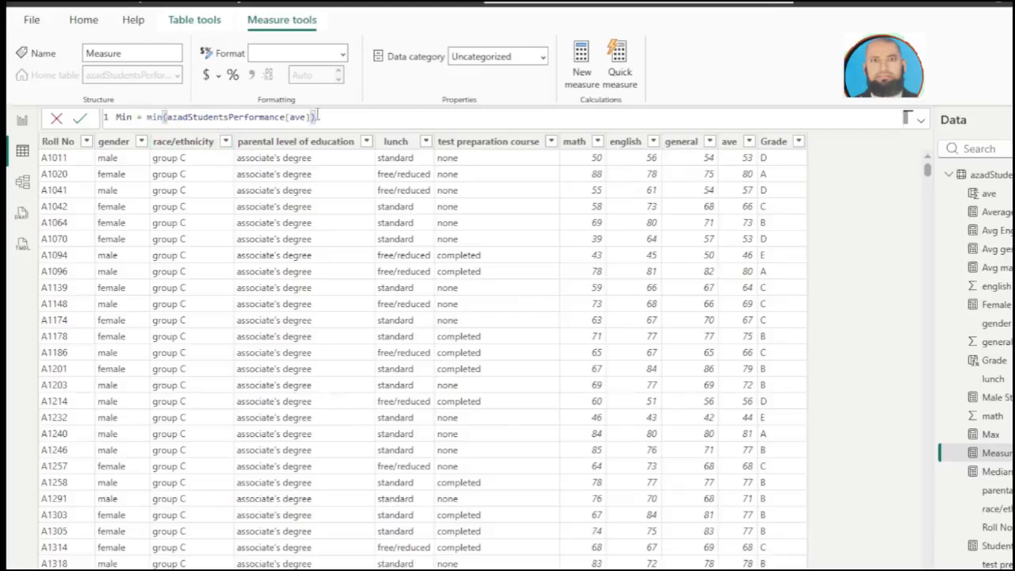
key(Return)
Step: Add a Math Donut Chart measure returning an SVG ring of [Avg Math] out of 100, coloured #FF4D4D below 40, #FFC000 below 70, otherwise #00B050
right_click(977, 176)
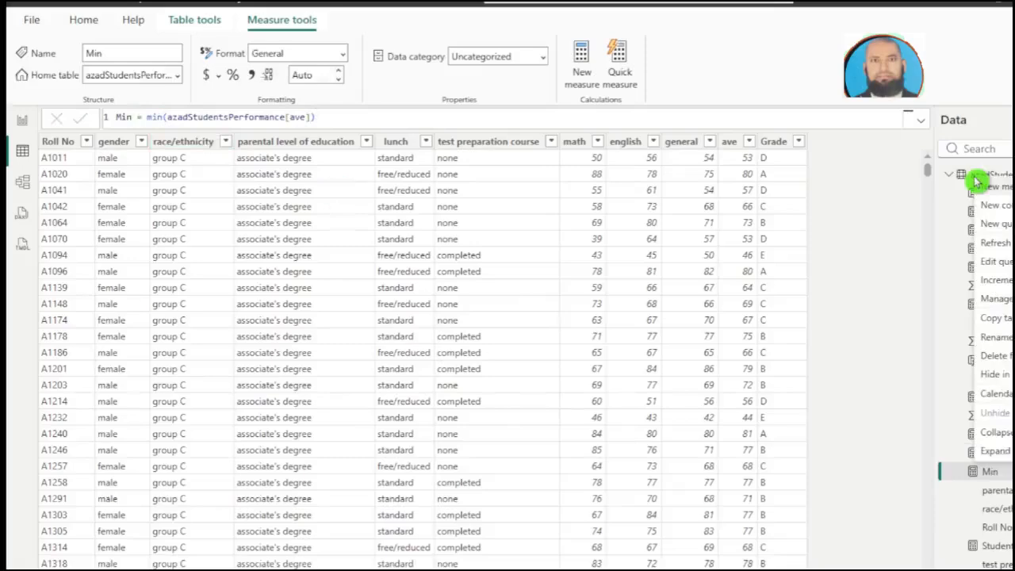
click(989, 189)
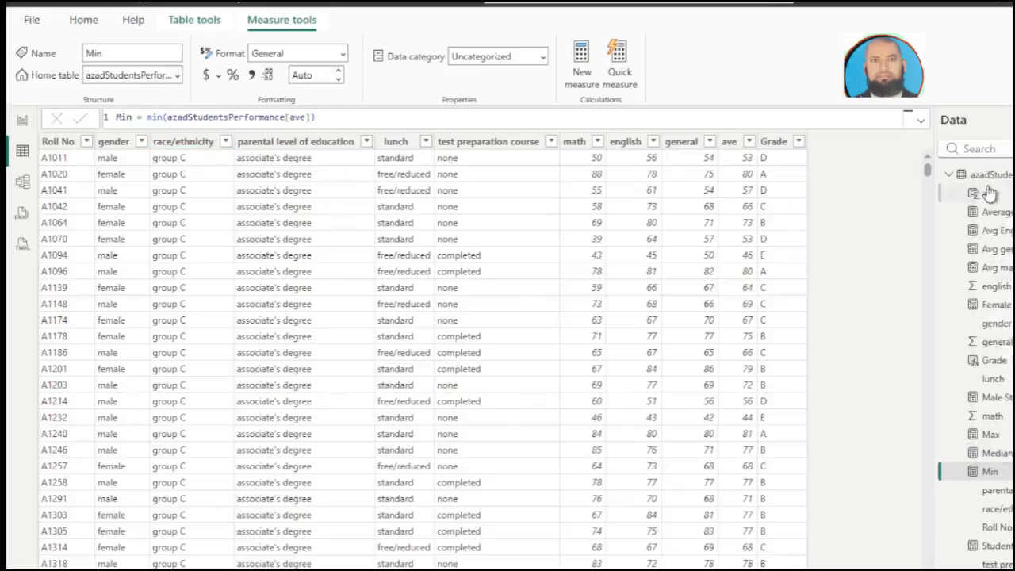
click(977, 193)
key(ctrl+v)
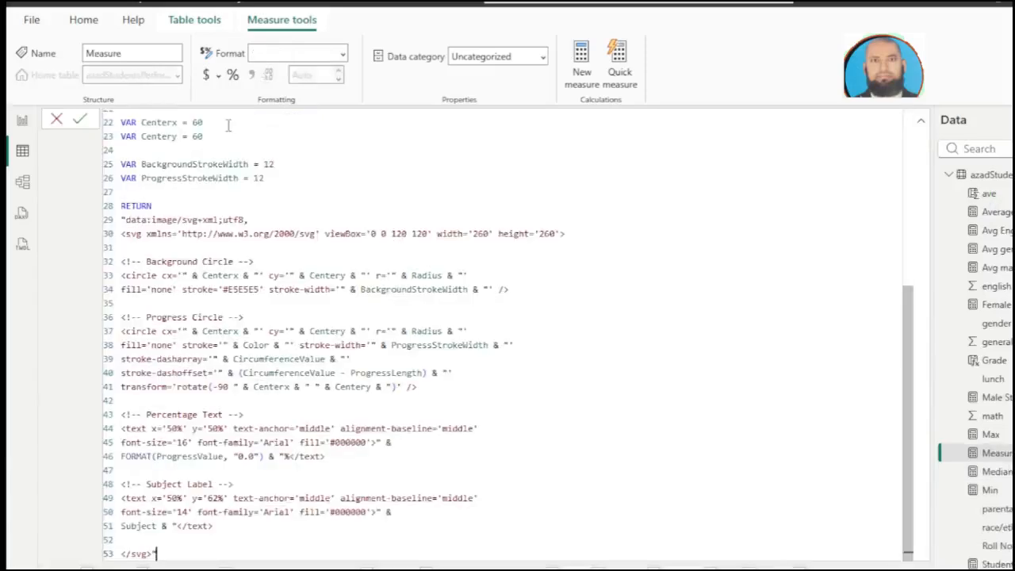
scroll(237, 157, up, 2)
scroll(238, 157, up, 3)
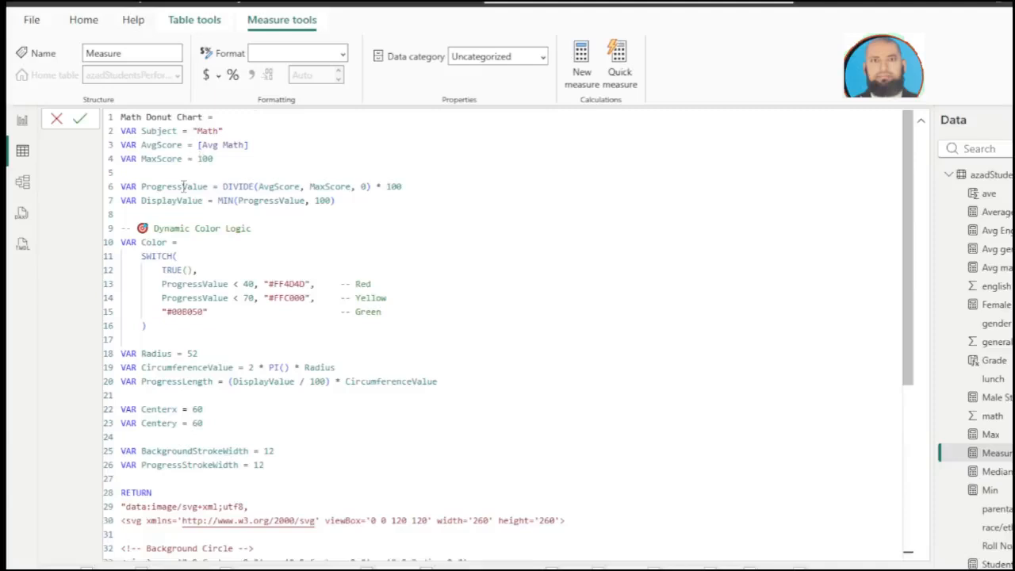
scroll(183, 187, down, 3)
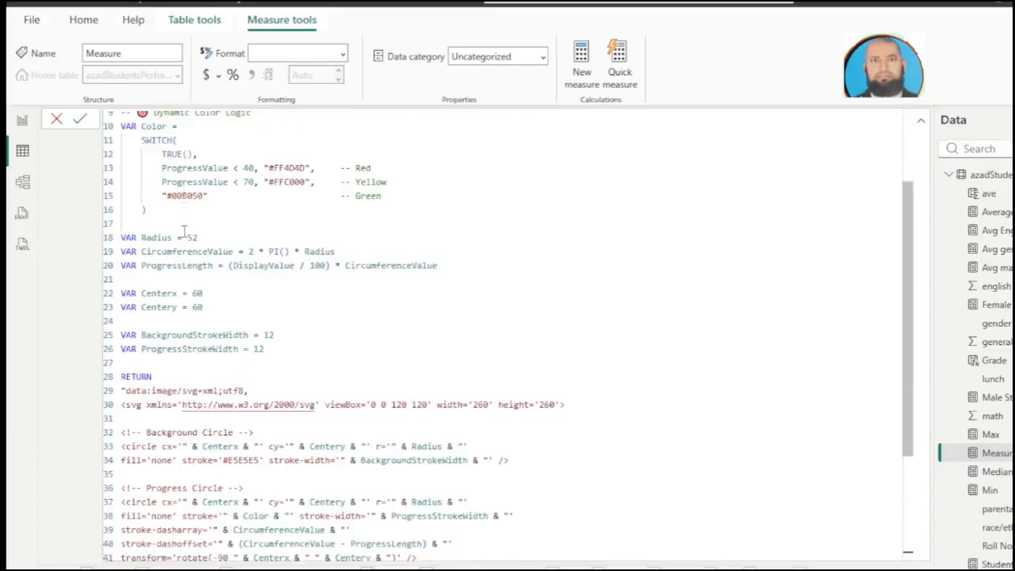
scroll(193, 262, down, 1)
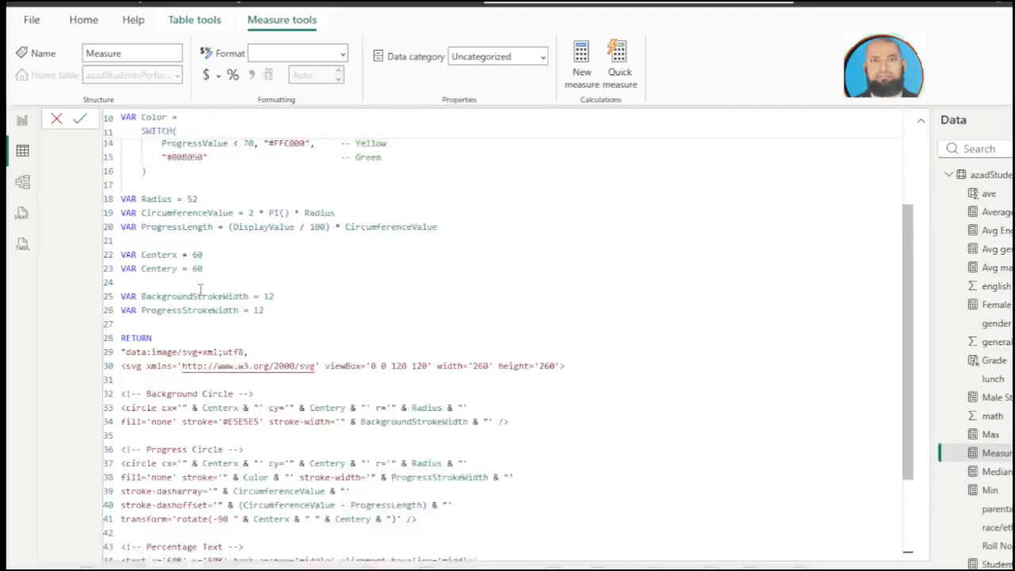
scroll(202, 293, down, 3)
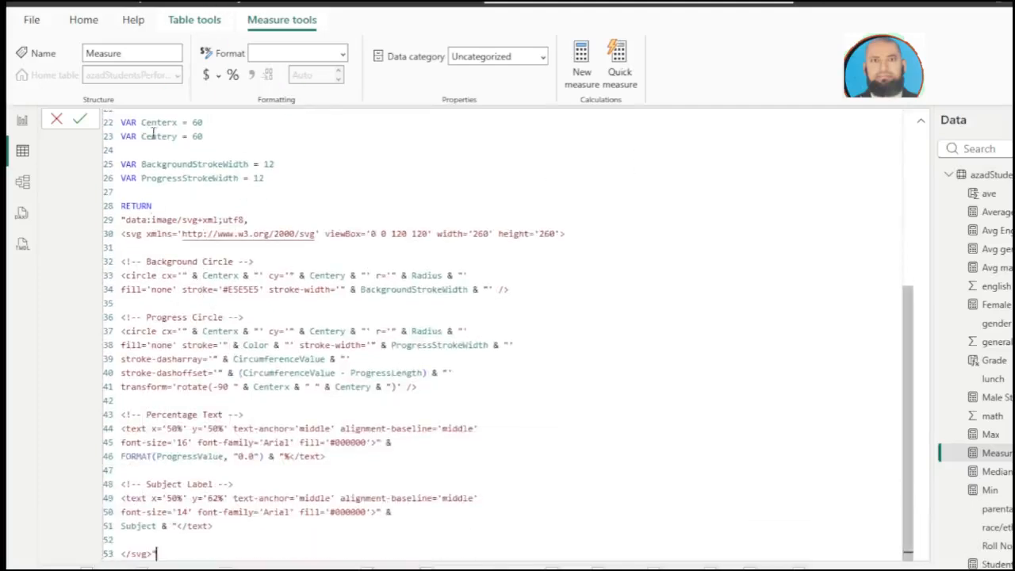
click(80, 120)
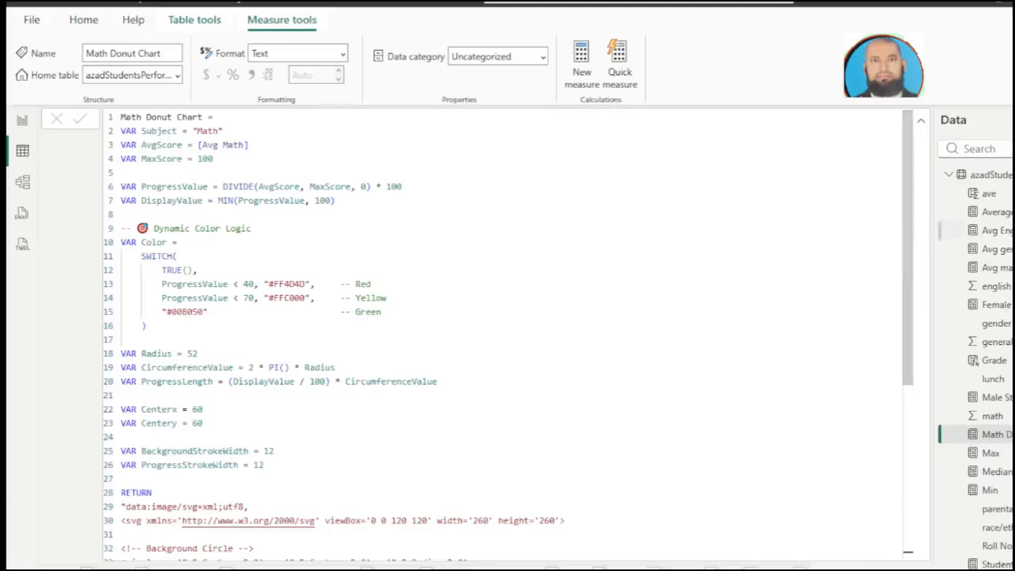
Step: Add an English Donut Chart measure returning an SVG ring of [Avg english] out of 100, coloured #FF4D4D below 40, #FFC000 below 70, otherwise #00B050
right_click(1005, 178)
click(927, 185)
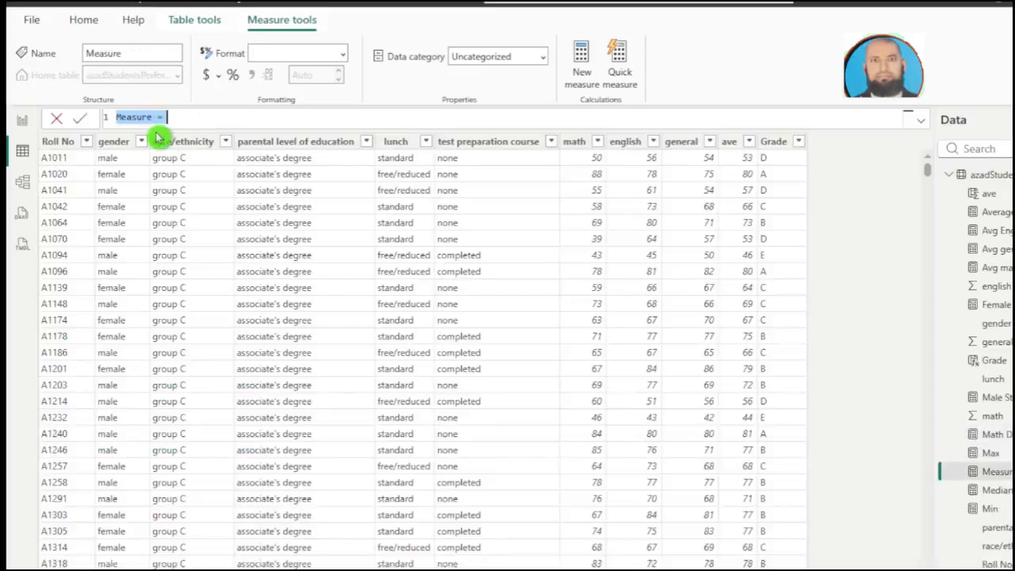
key(ctrl+v)
scroll(213, 298, up, 7)
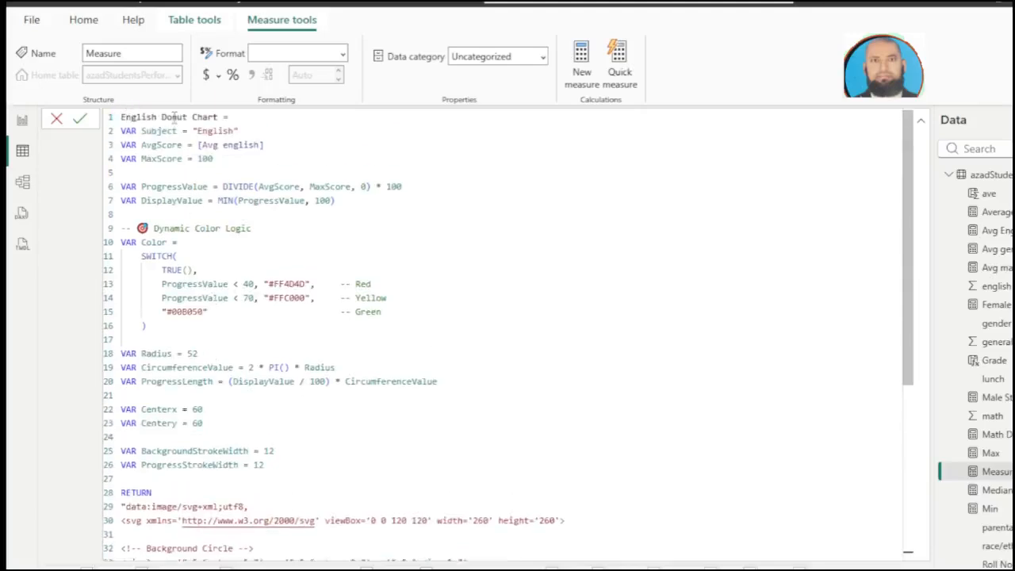
click(82, 119)
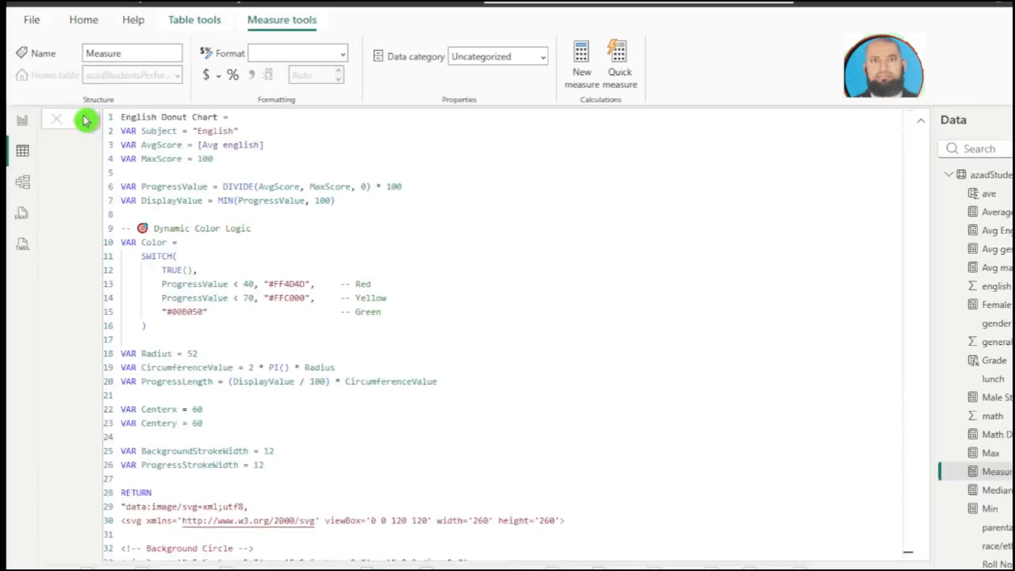
Step: Add a General Donut Chart measure returning an SVG ring of [Avg general] out of 100, coloured #FF4D4D below 40, #FFC000 below 70, otherwise #00B050
right_click(972, 175)
click(979, 184)
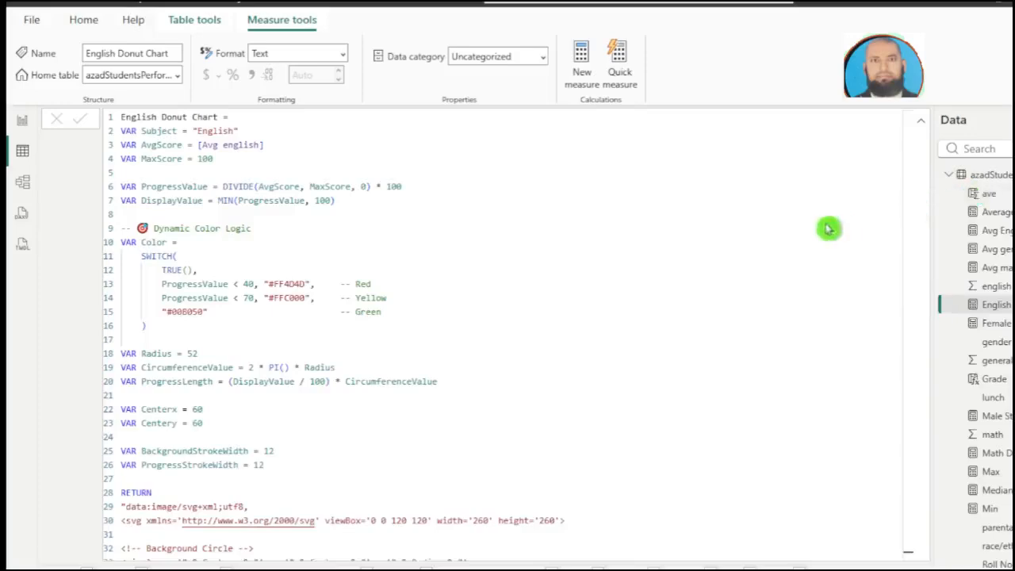
key(ctrl+v)
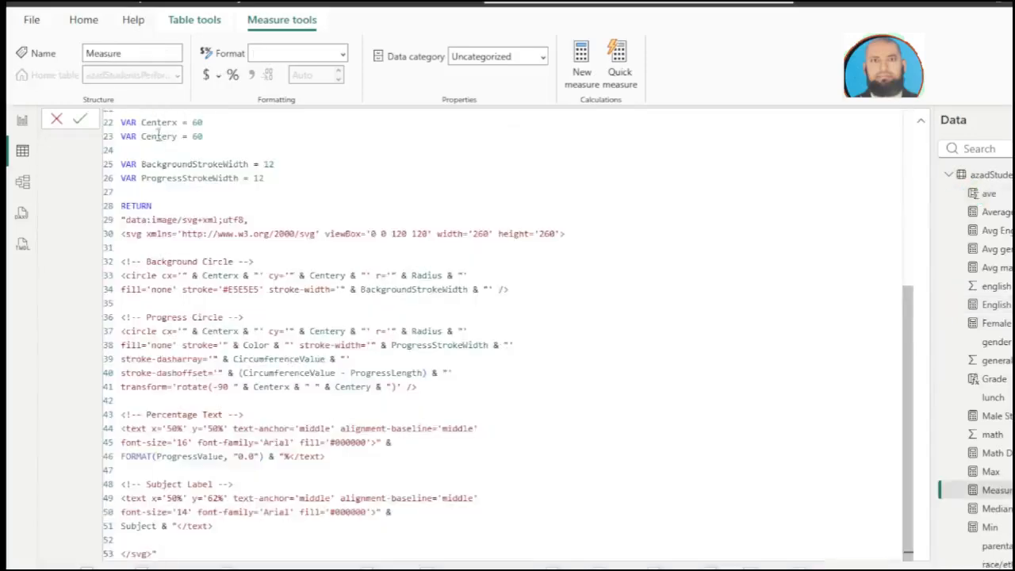
scroll(185, 208, up, 6)
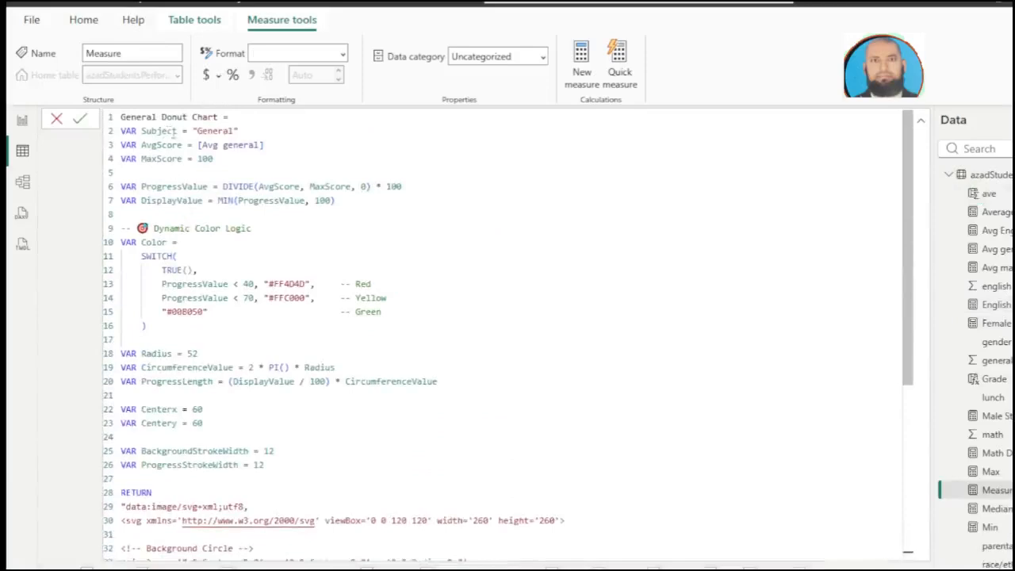
click(237, 119)
key(Return)
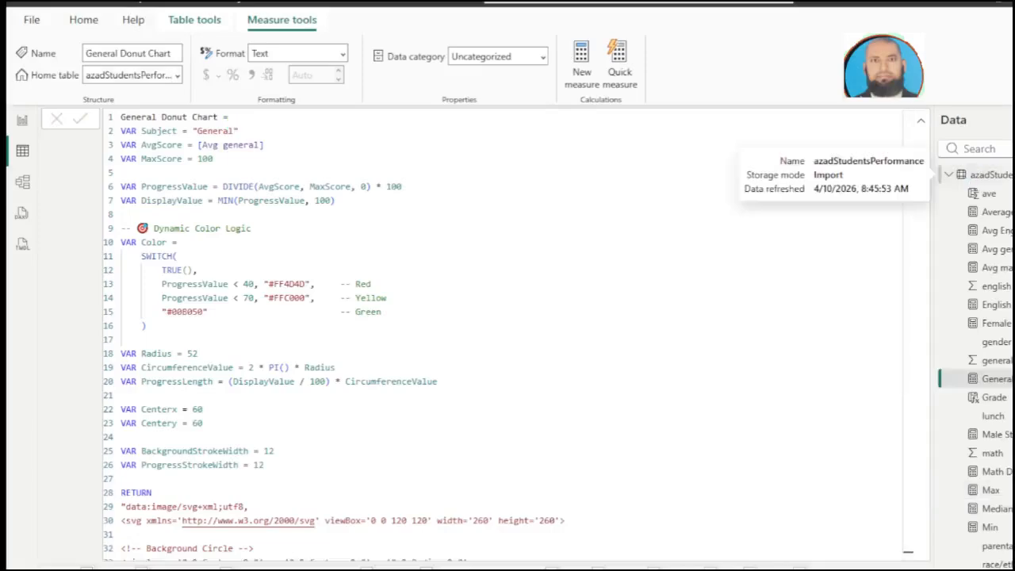
Step: Add a measure named Ave Pctile 25 to the azadStudentsPerformance table, defined as Percentile.inc('azadStudentsPerformance'[ave], 0.25)
right_click(991, 174)
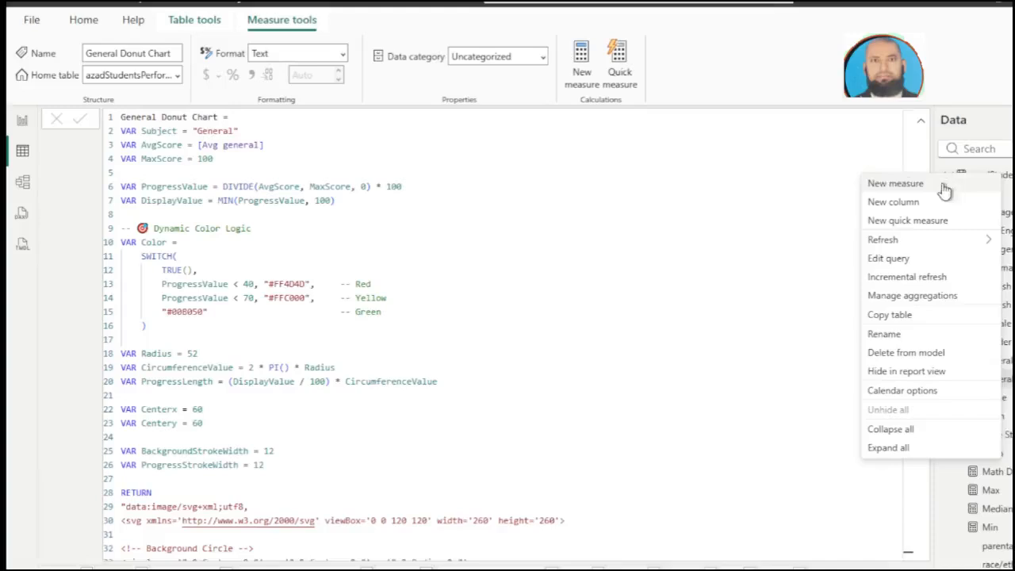
click(886, 185)
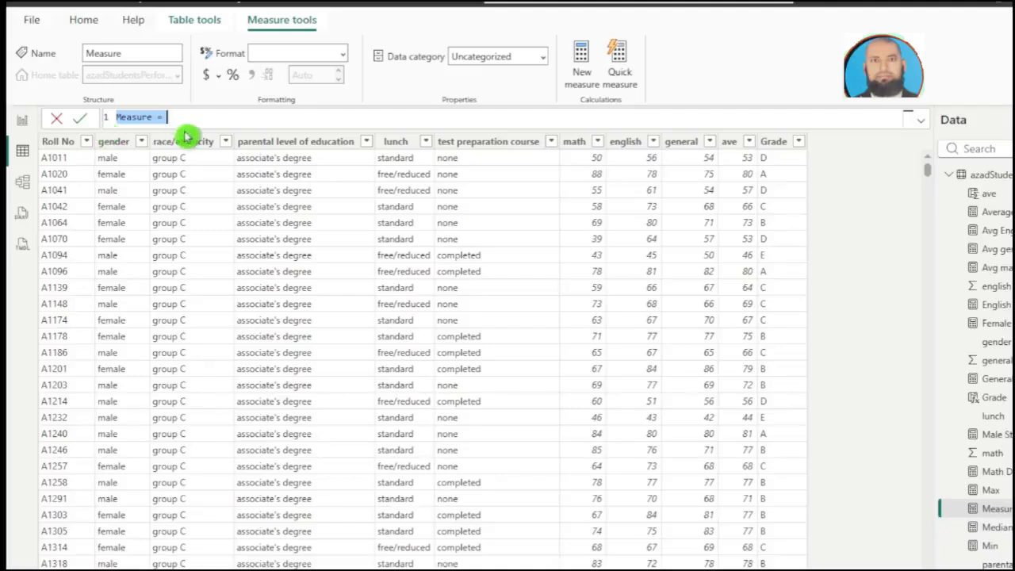
text(Ave Pctile 25 = Percentile.inc('azadStudentsPerformance'[ave], 0.25))
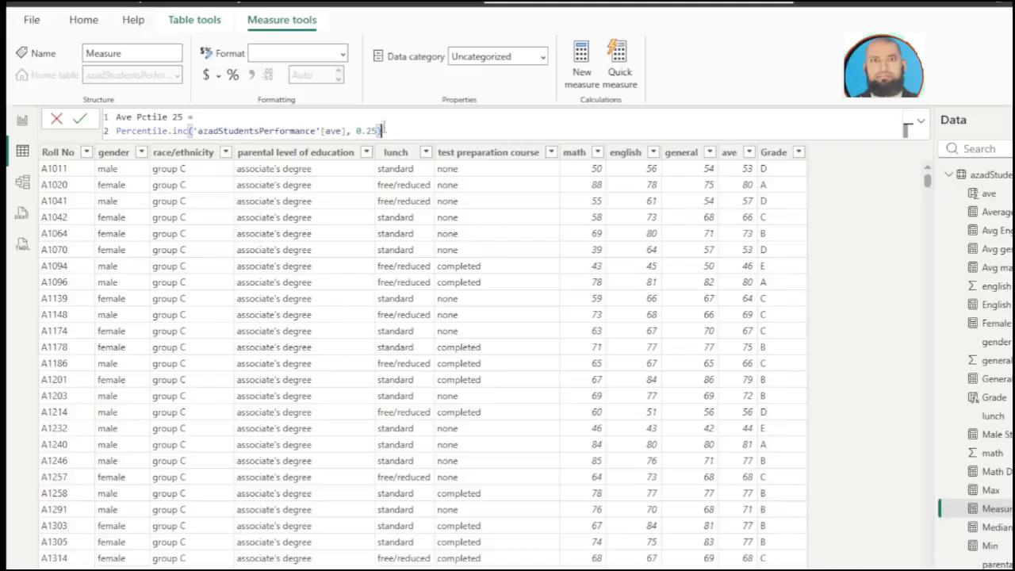
key(Return)
Step: Add a measure named Ave IQR 25-50 to the azadStudentsPerformance table, defined as [Median] - [Ave Pctile 25]
right_click(962, 181)
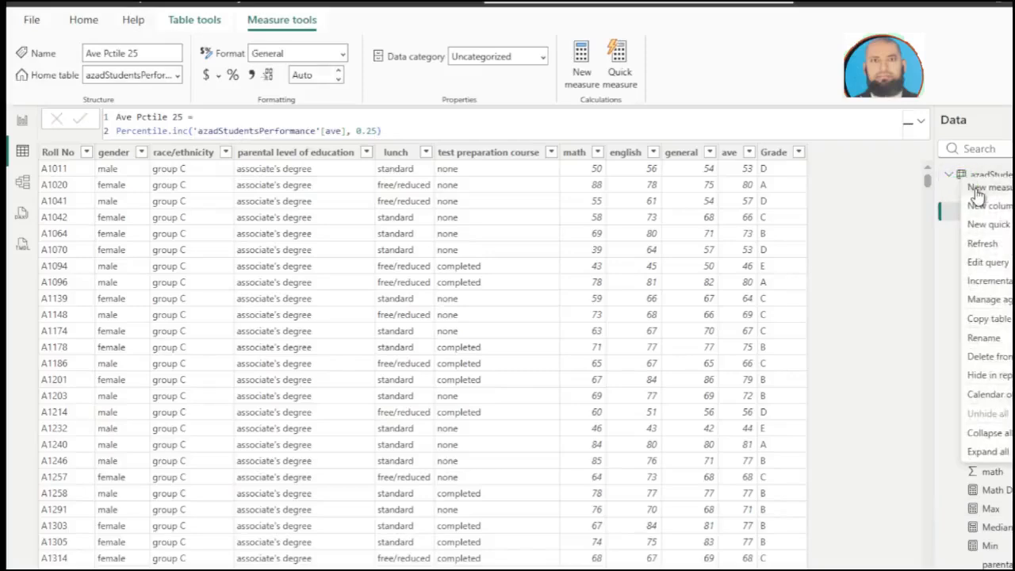
click(976, 195)
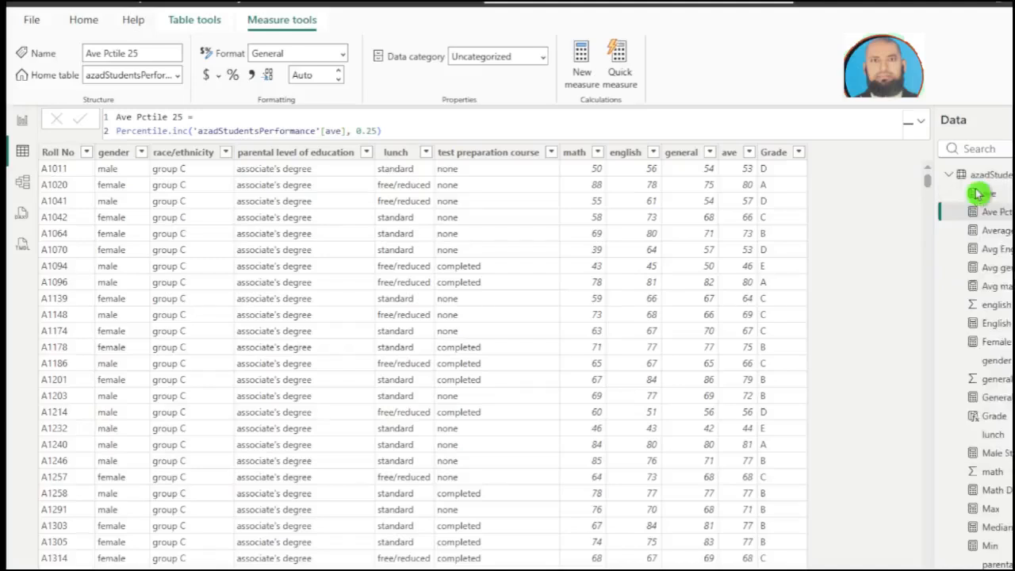
text(Ave IQR 25-50 = [Median] - [Ave Pctile 25])
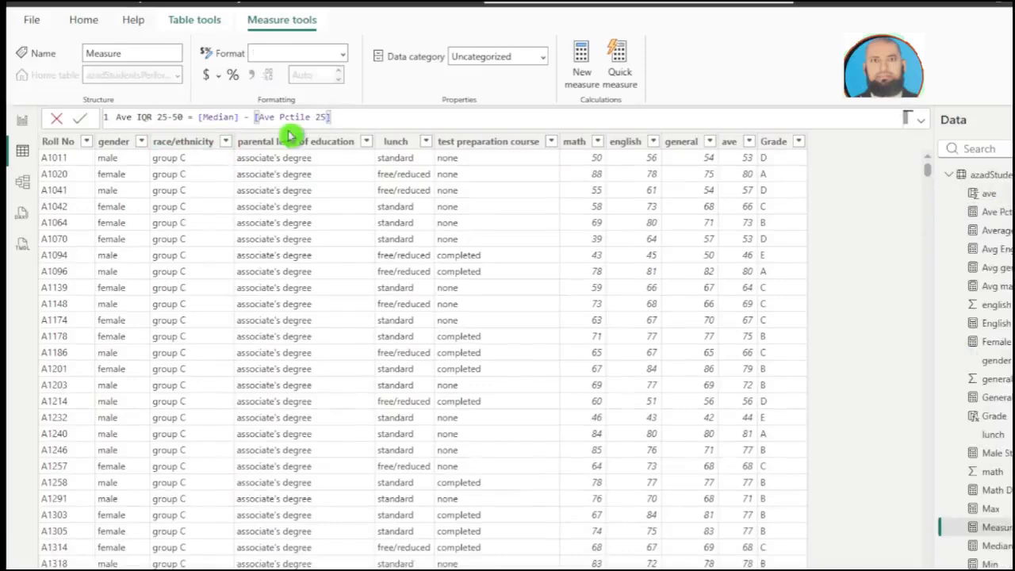
click(80, 117)
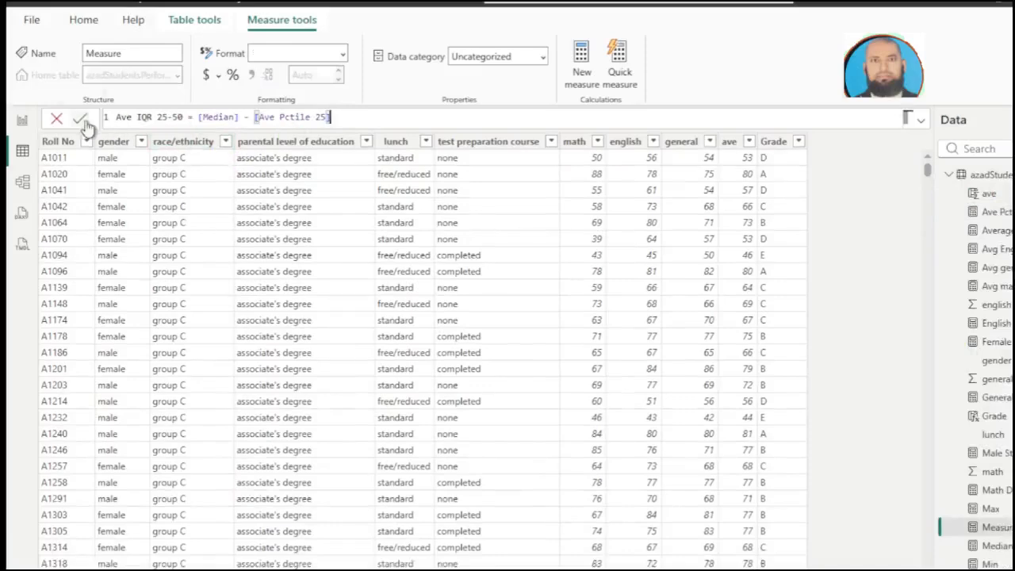
Step: Add a measure named Ave Pctile 75 to the azadStudentsPerformance table, defined as Percentile.inc('azadStudentsPerformance'[ave], 0.75)
right_click(973, 176)
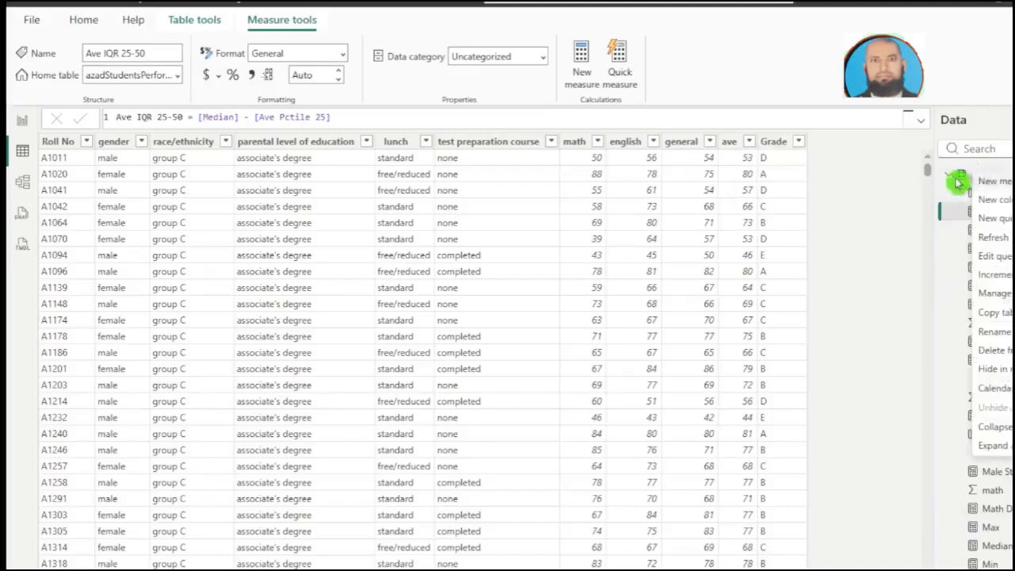
click(985, 178)
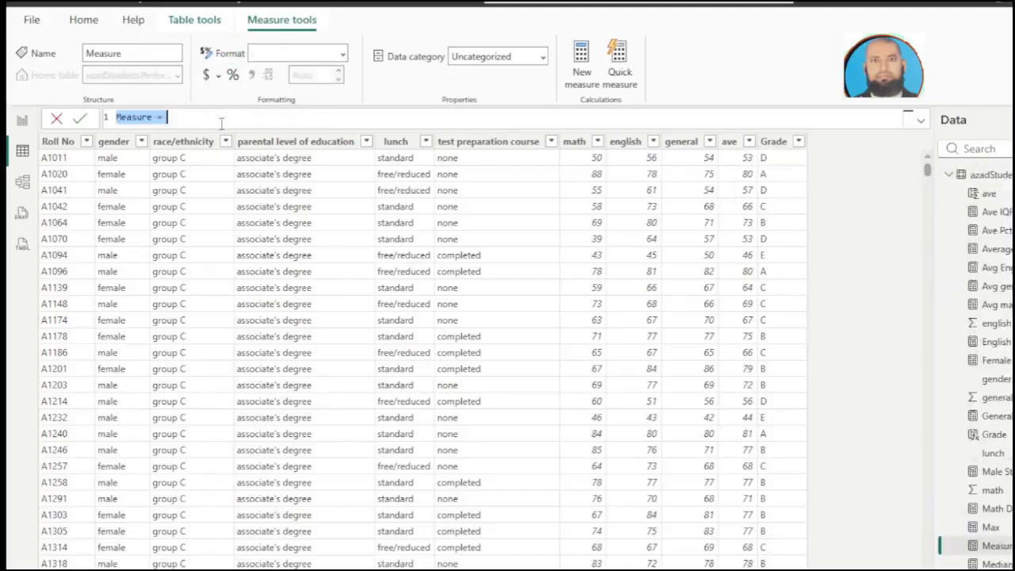
text(Ave Pctile 75 = Percentile.inc('azadStudentsPerformance'[ave], 0.75))
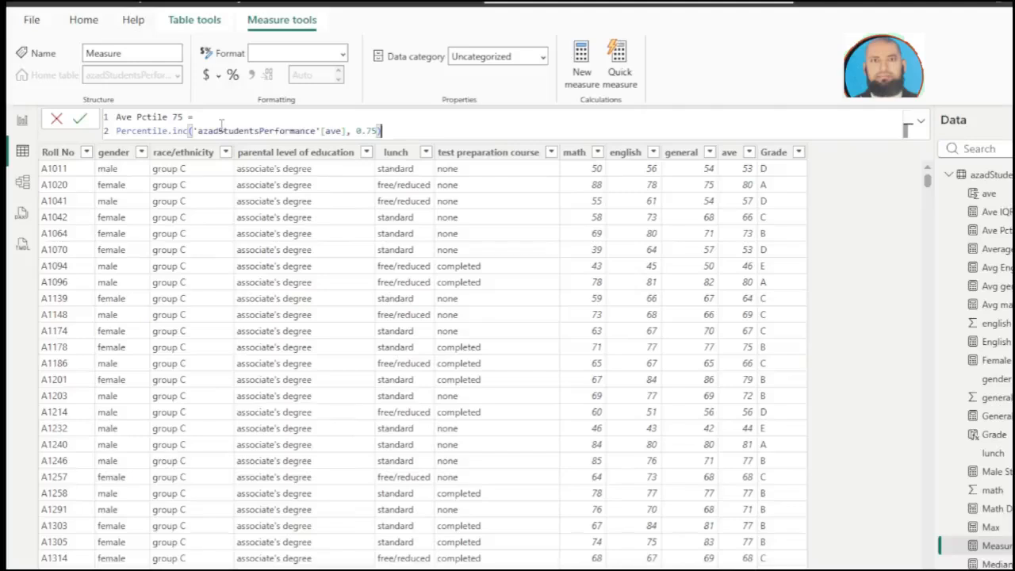
key(Return)
Step: Add a measure named Y axis max to the azadStudentsPerformance table, defined as [Max] * 1.1
click(225, 131)
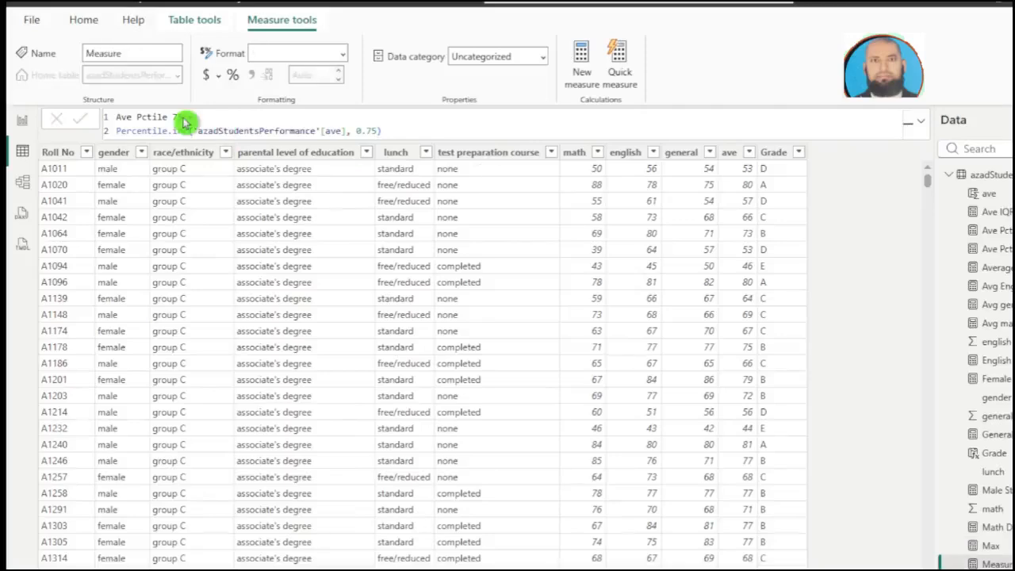
text(Y axis max = [Max] * 1.1)
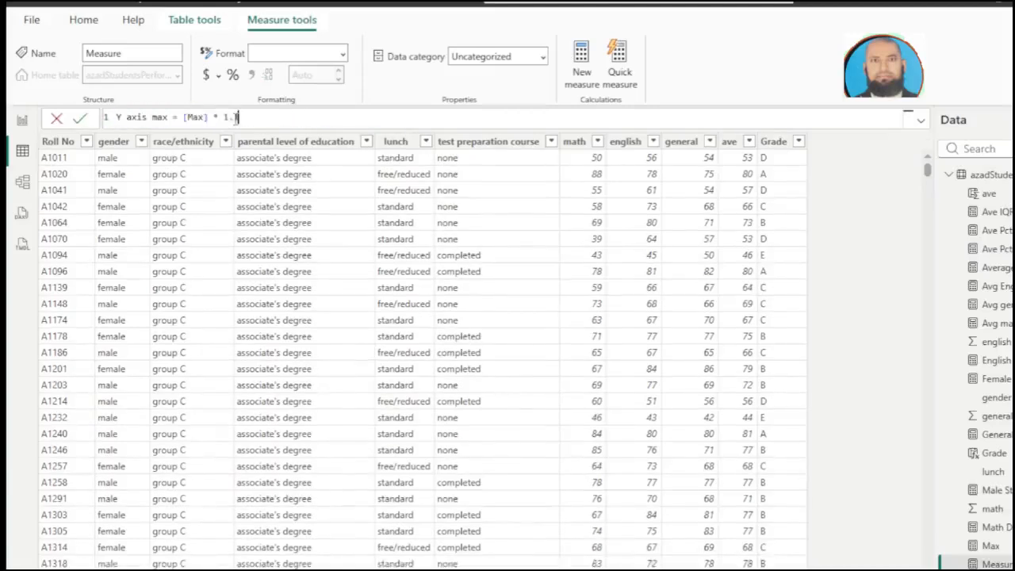
click(352, 124)
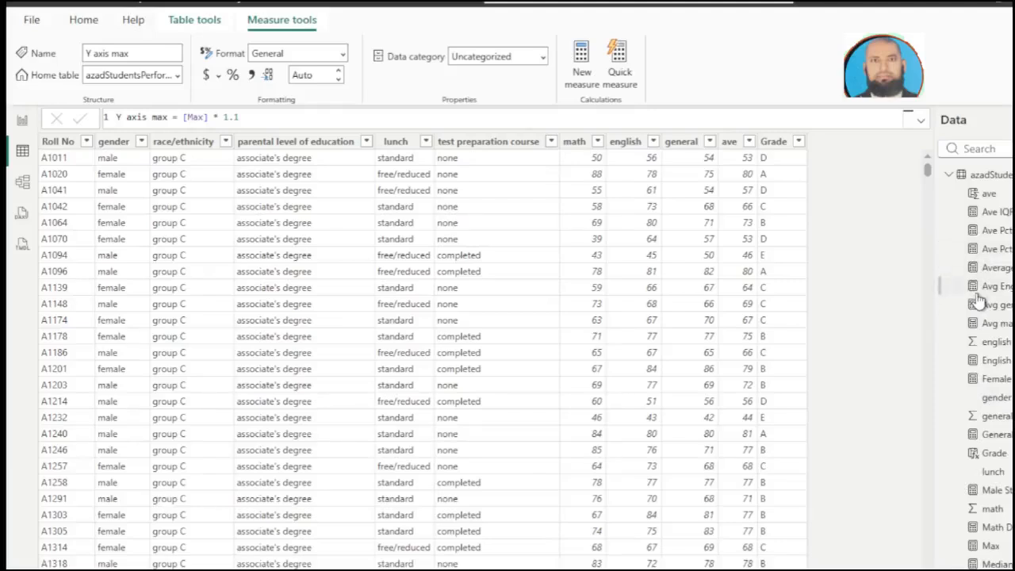
Step: Group the Students, Average, Avg English, Avg general, Avg math, Max, Median, Min and female and male student measures in a display folder named base
click(22, 183)
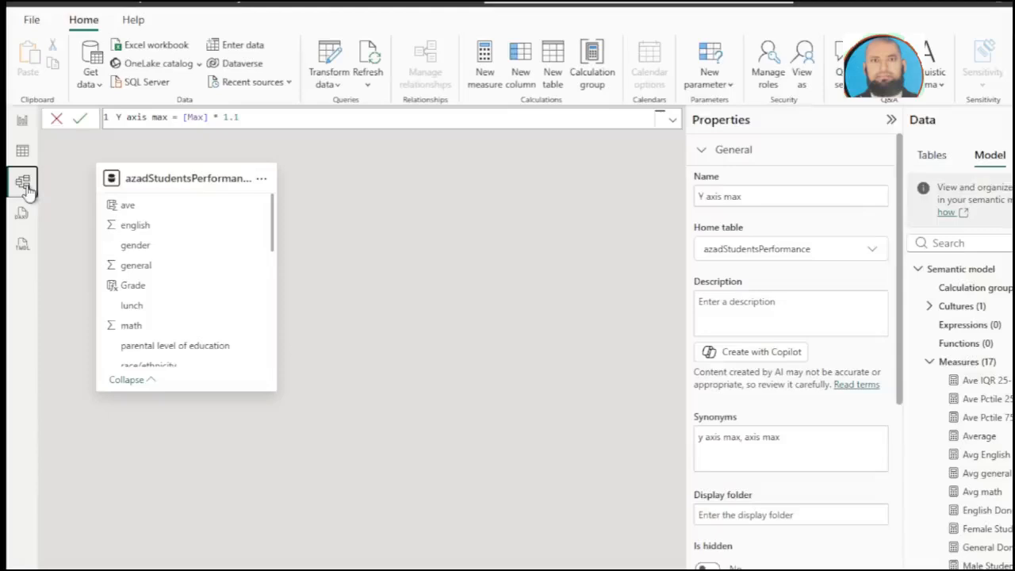
scroll(962, 295, down, 2)
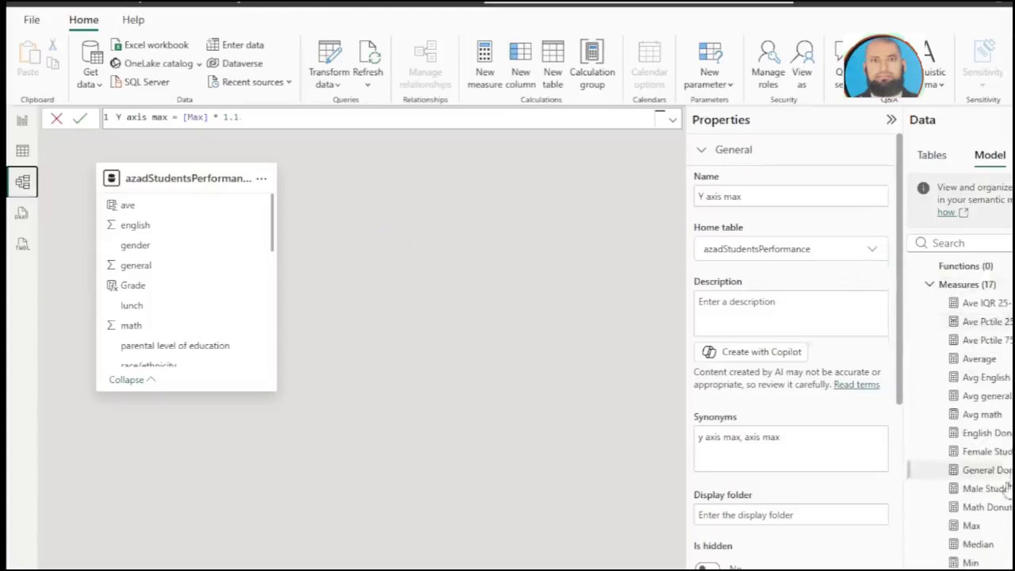
ctrl+click(968, 561)
ctrl+click(972, 535)
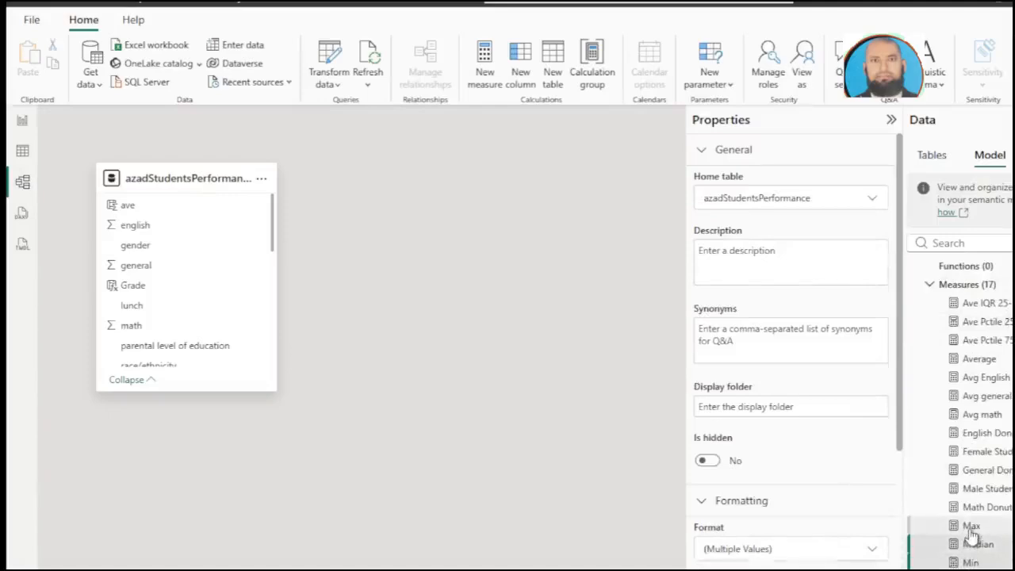
ctrl+click(970, 529)
ctrl+click(956, 508)
ctrl+click(953, 490)
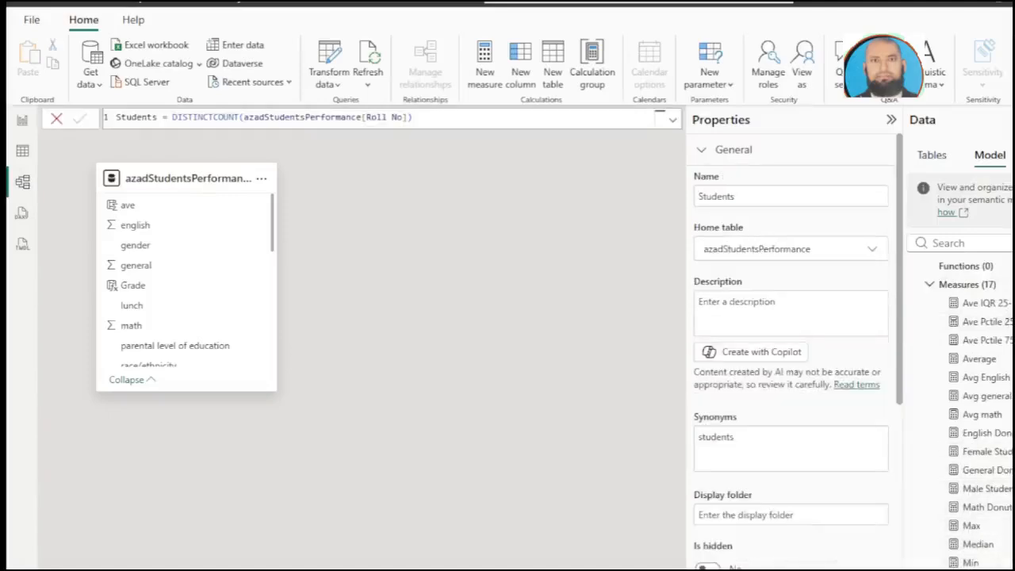
ctrl+click(971, 542)
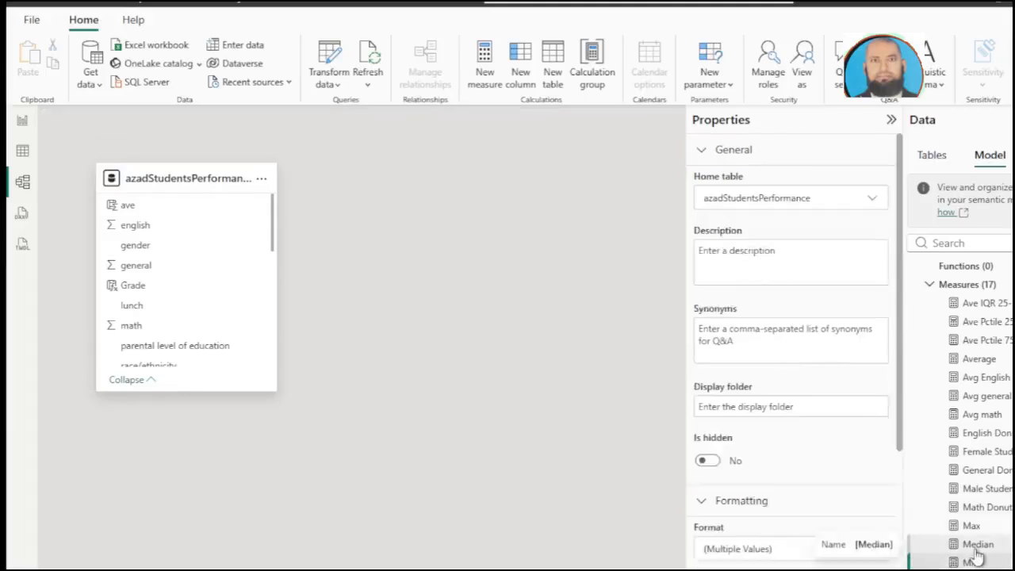
ctrl+click(972, 526)
ctrl+click(972, 487)
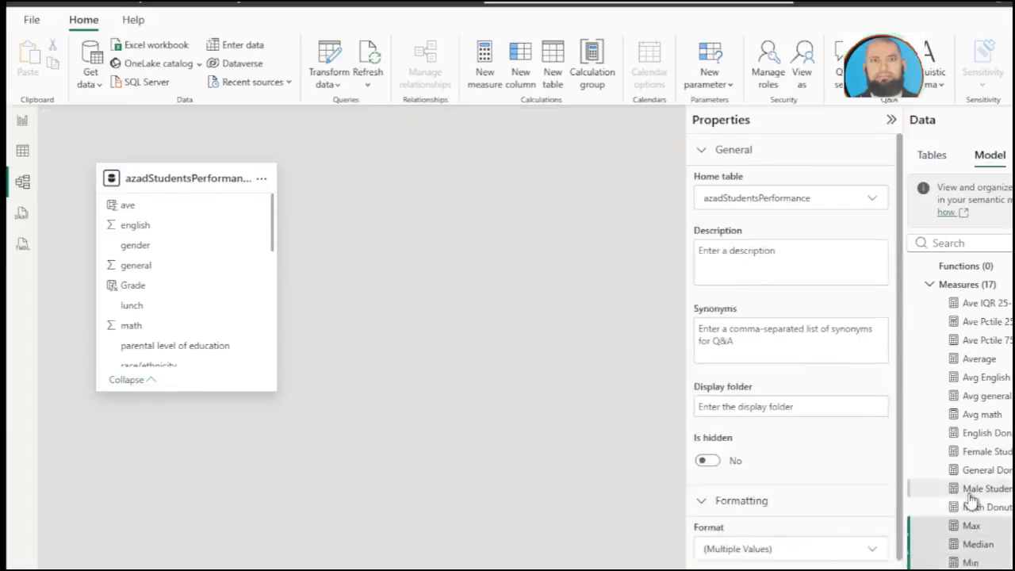
ctrl+click(967, 453)
ctrl+click(963, 414)
ctrl+click(963, 395)
ctrl+click(960, 378)
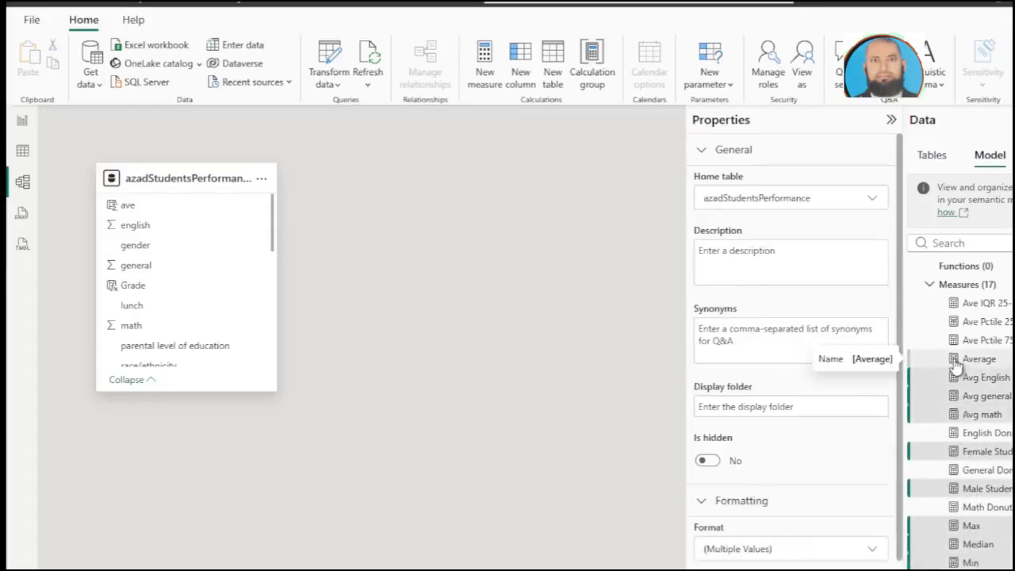
ctrl+click(957, 362)
click(825, 406)
text(base)
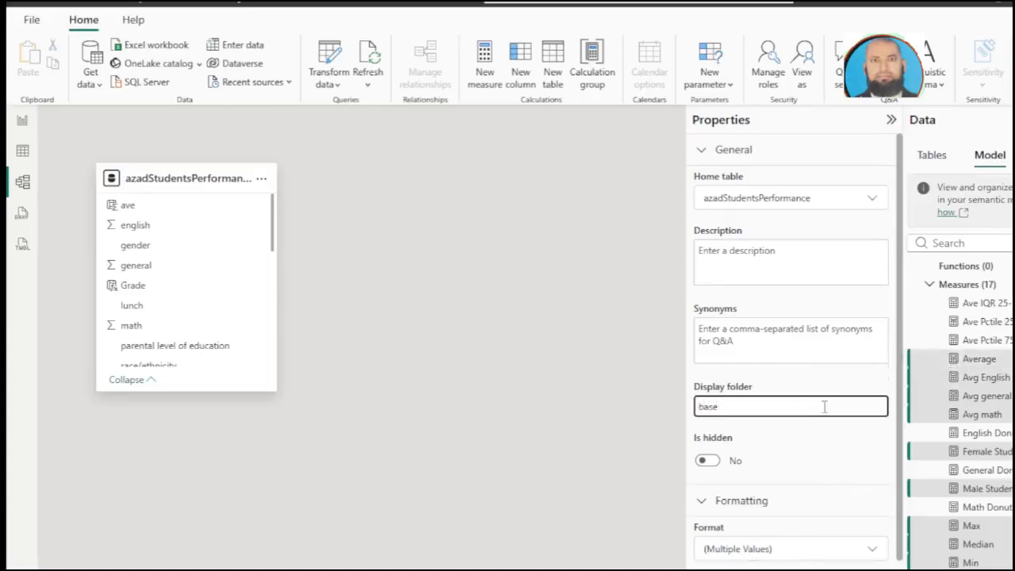
click(19, 154)
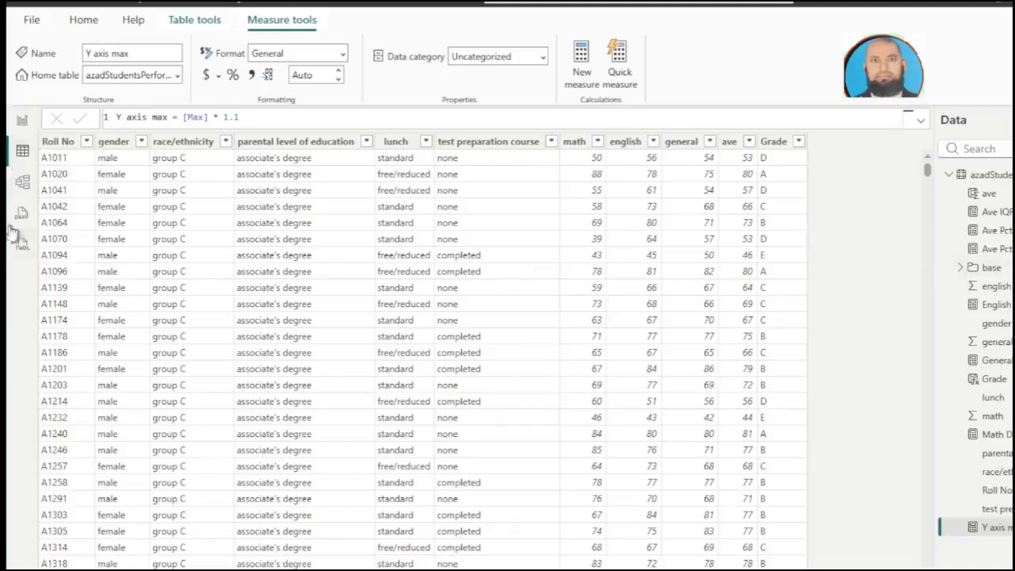
Step: Group the Ave IQR 25-50, Ave Pctile 25, Ave Pctile 75, Y axis max and English, General and Math donut chart measures in display folder Box
click(24, 186)
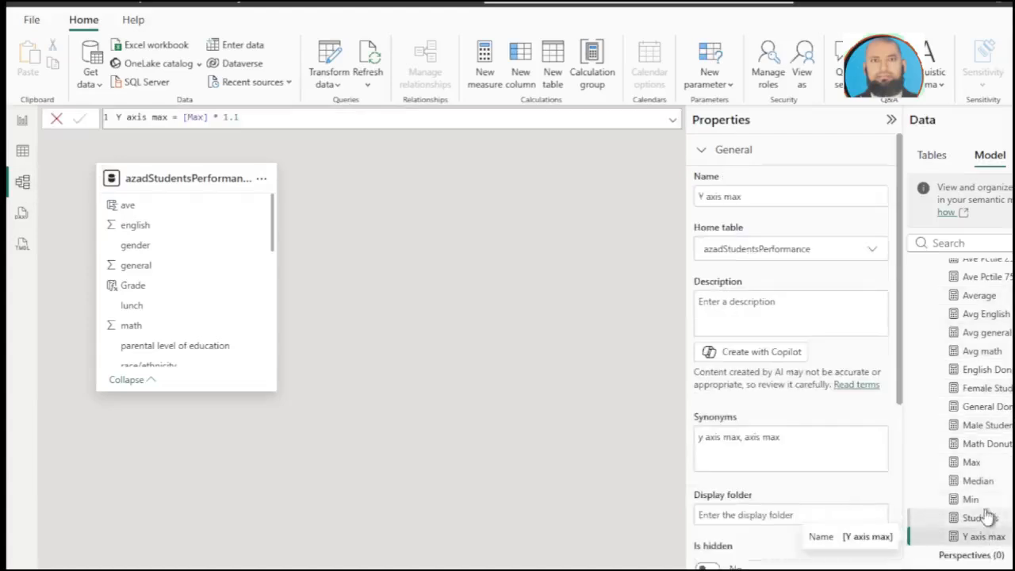
ctrl+click(997, 444)
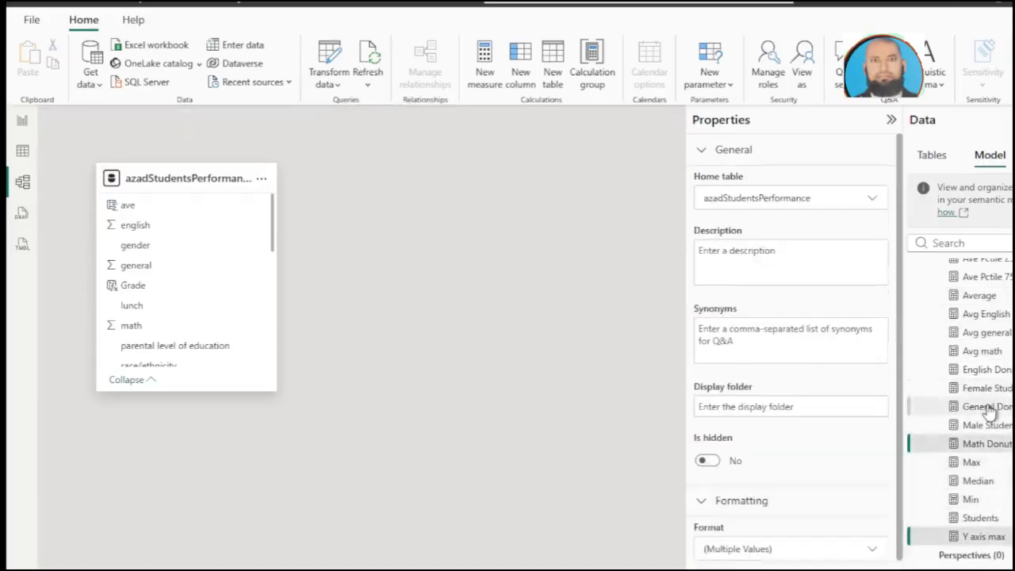
ctrl+click(988, 407)
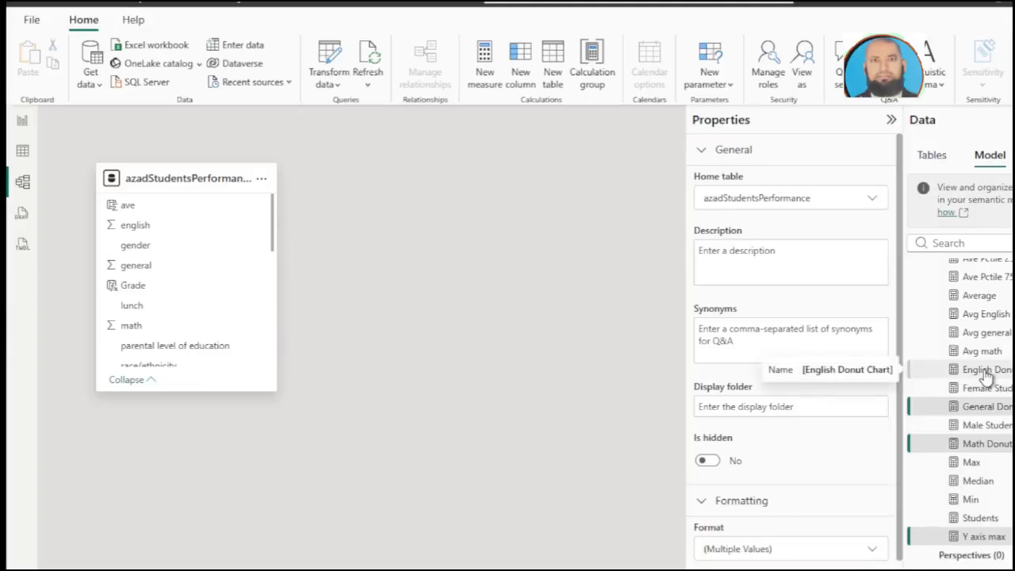
ctrl+click(985, 372)
scroll(971, 341, up, 2)
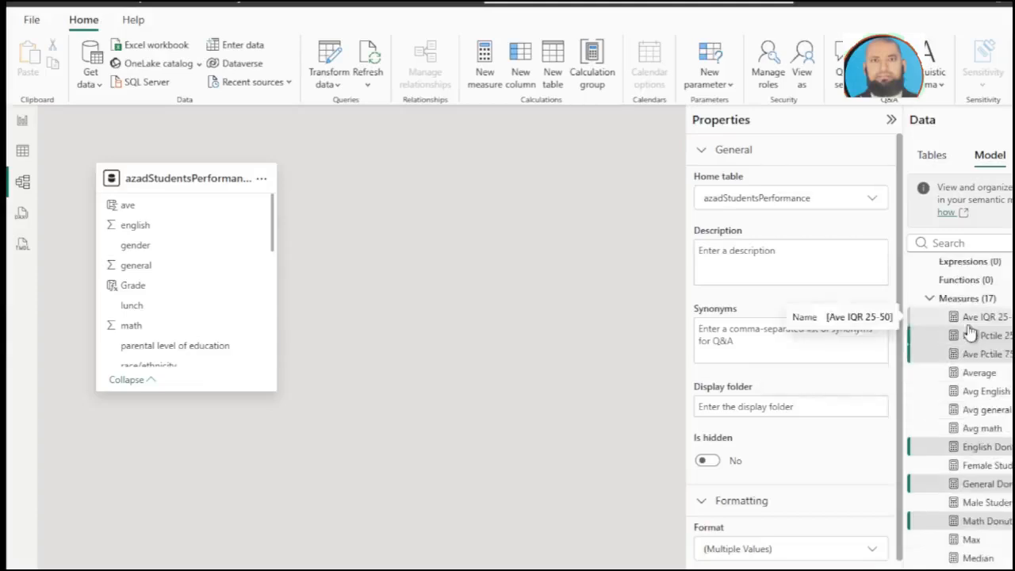
ctrl+click(969, 335)
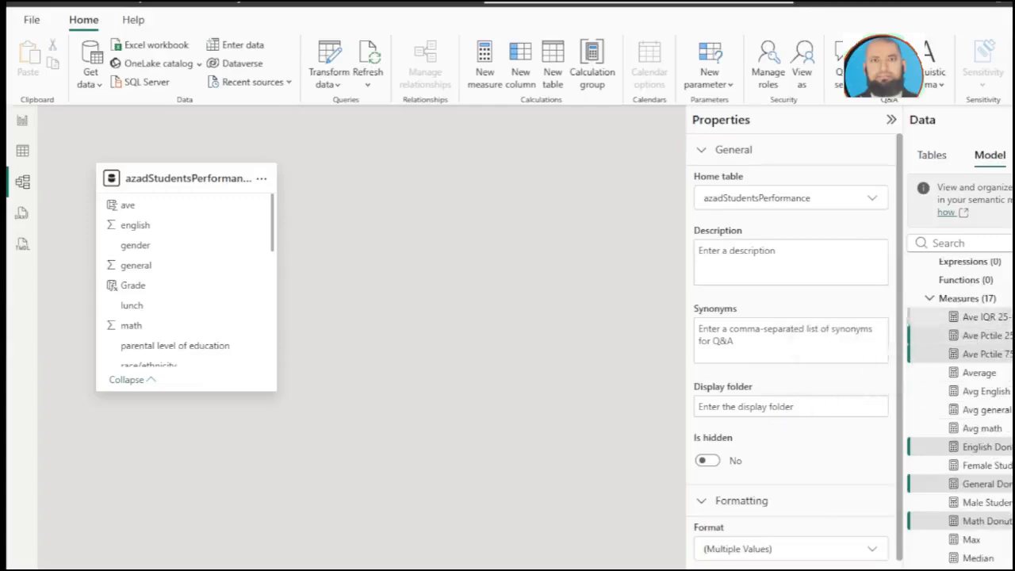
click(724, 405)
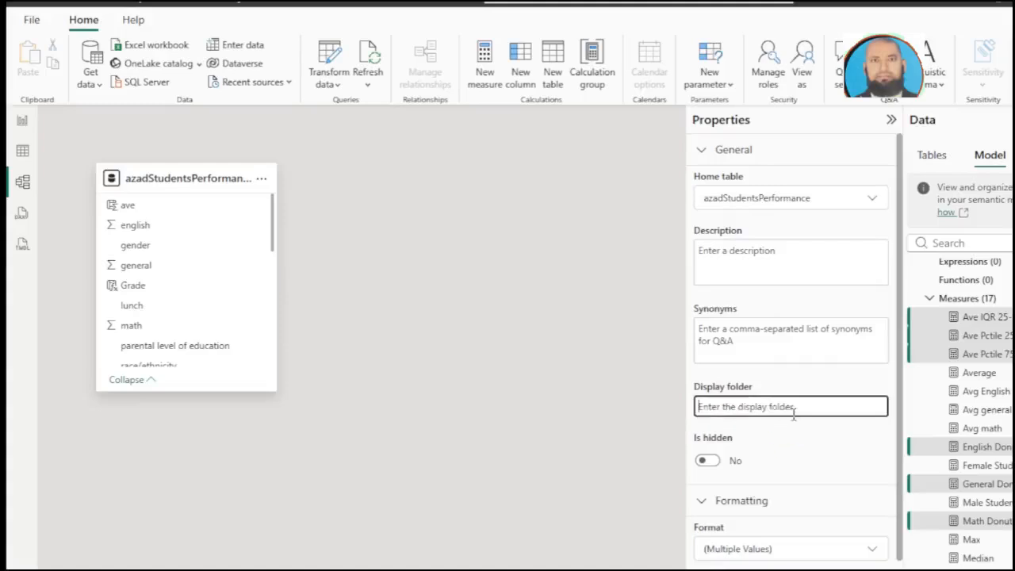
text(Box)
click(694, 429)
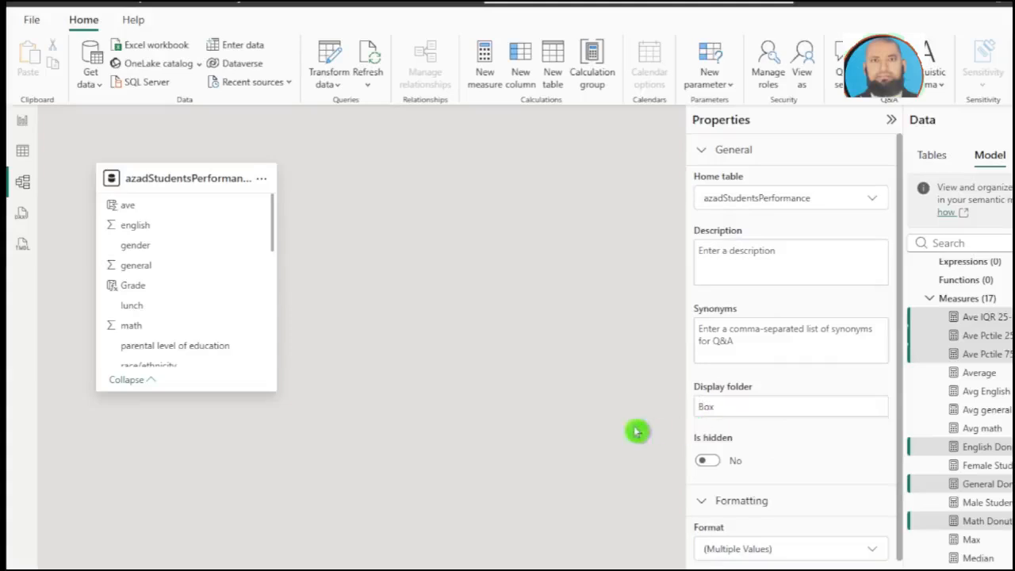
click(23, 155)
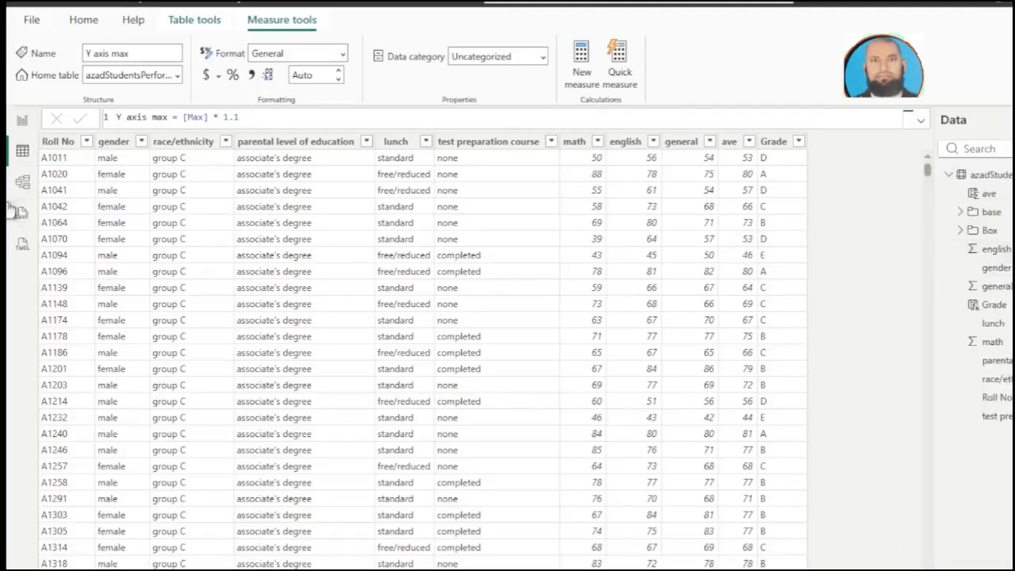
Step: Set Azad school.png as the report page's canvas background image with image fit Fill, and increase the background transparency slightly
click(23, 123)
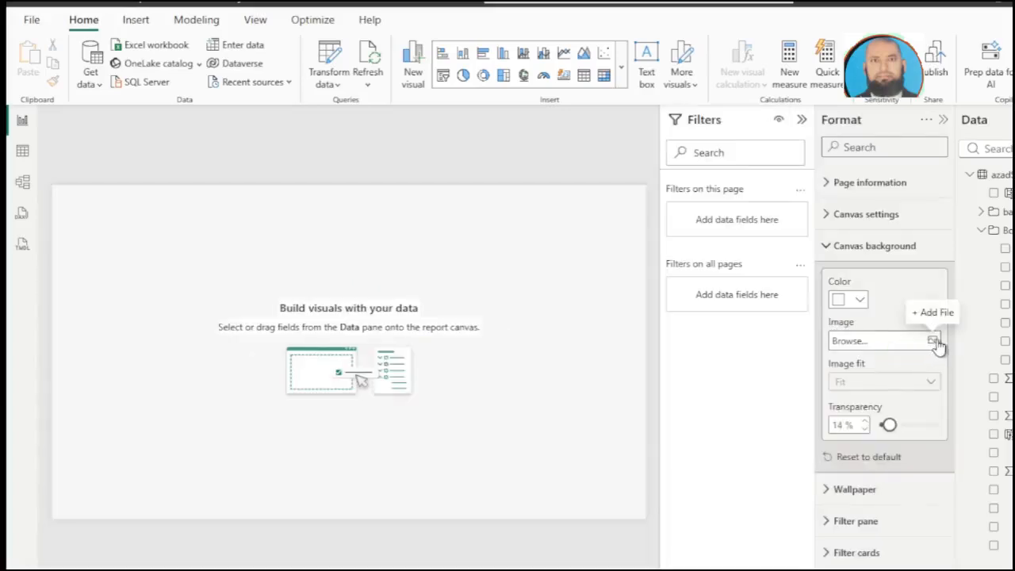
click(934, 341)
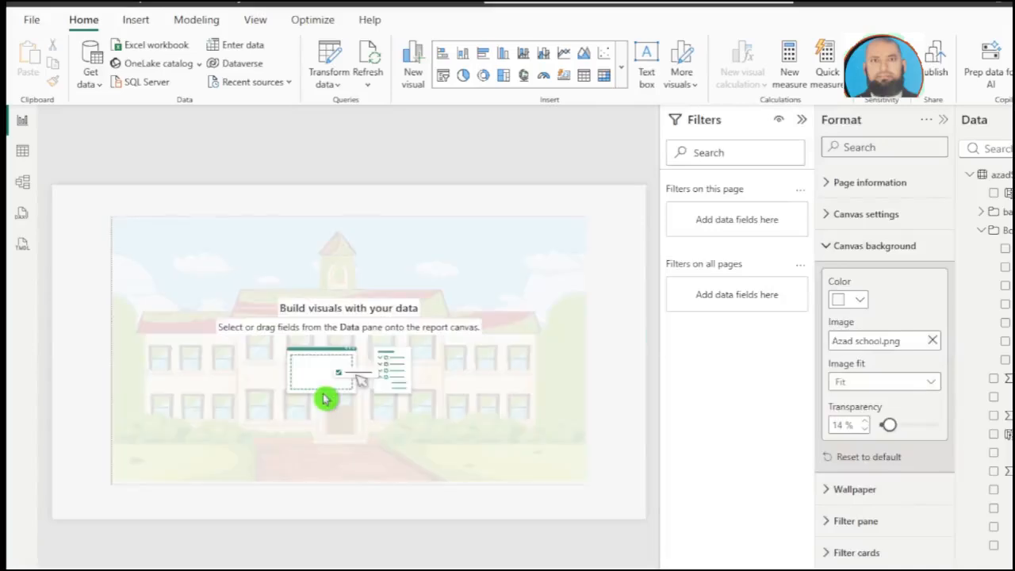
click(913, 384)
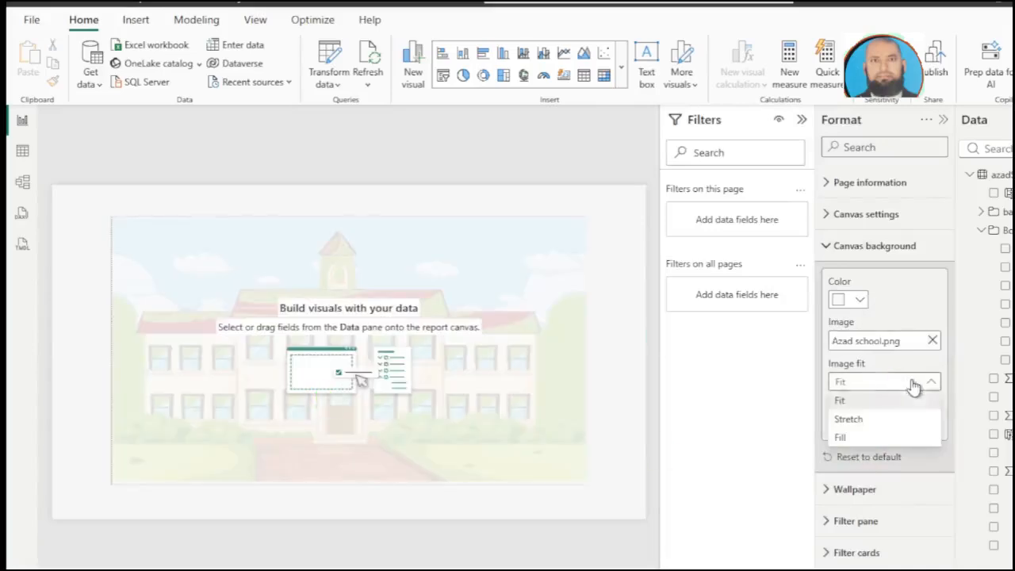
click(858, 438)
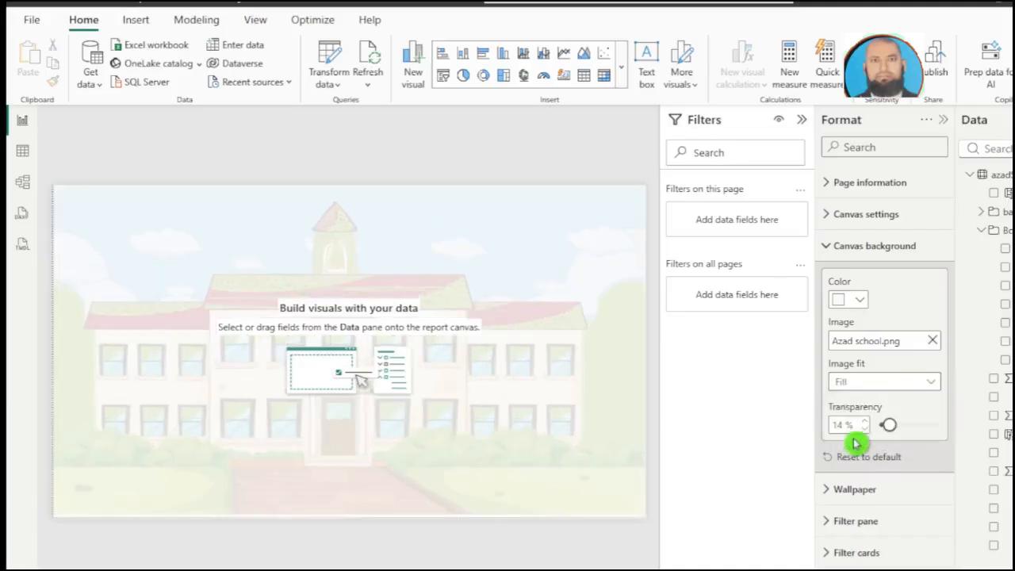
drag(888, 425, 902, 429)
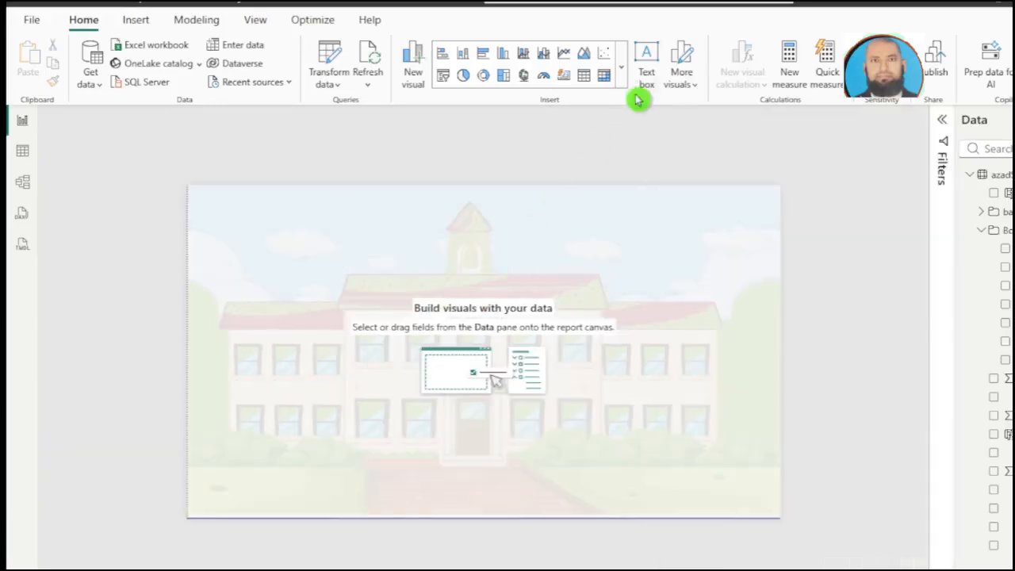
Step: Add a text box to the report page reading AZAD SCHOOL in font size 28
click(647, 77)
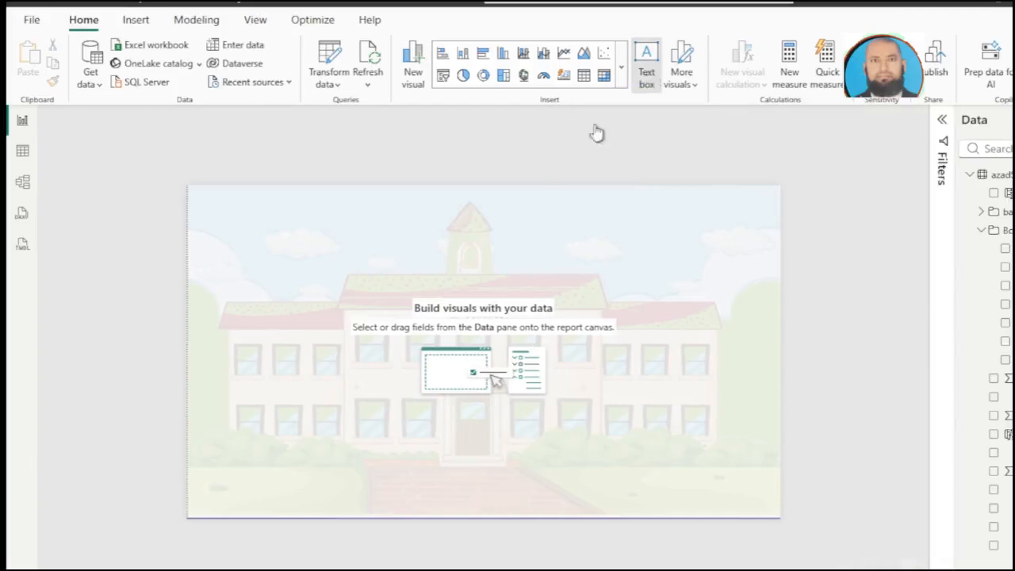
click(451, 223)
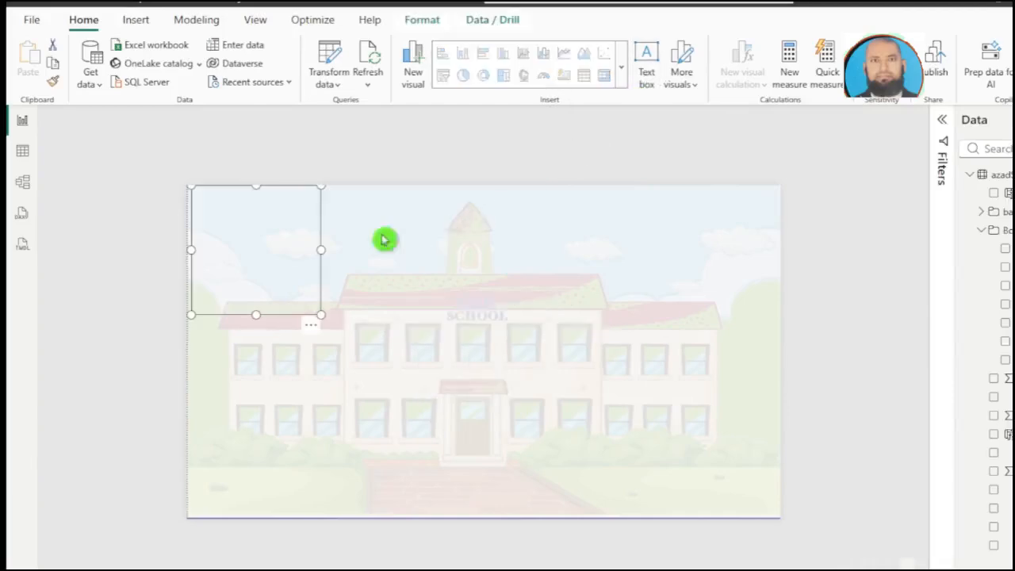
click(256, 229)
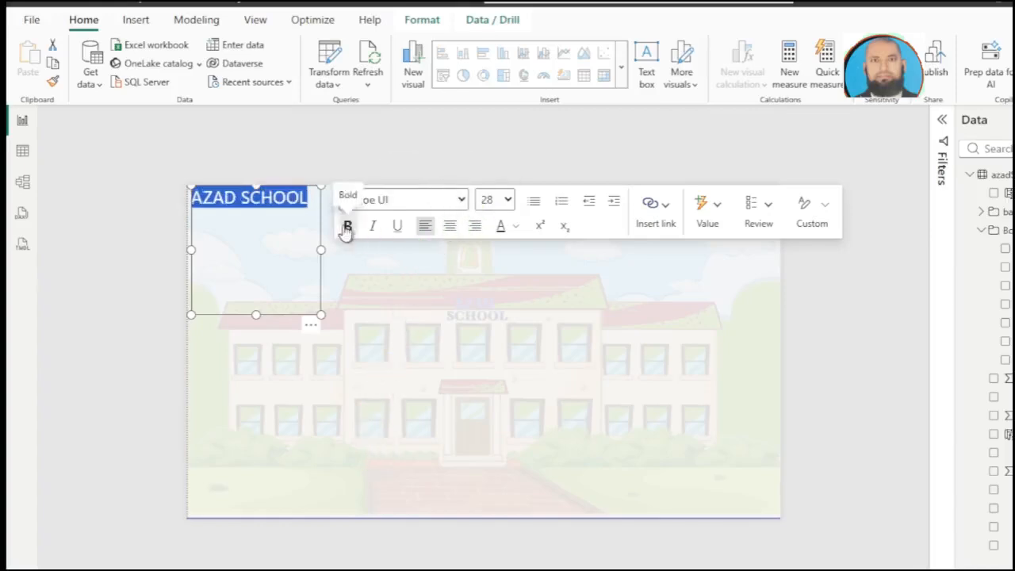
Step: Format the AZAD SCHOOL title as bold, centred pink Segoe UI, and fit its text box at the top centre of the page
click(347, 226)
click(515, 228)
click(454, 229)
click(602, 205)
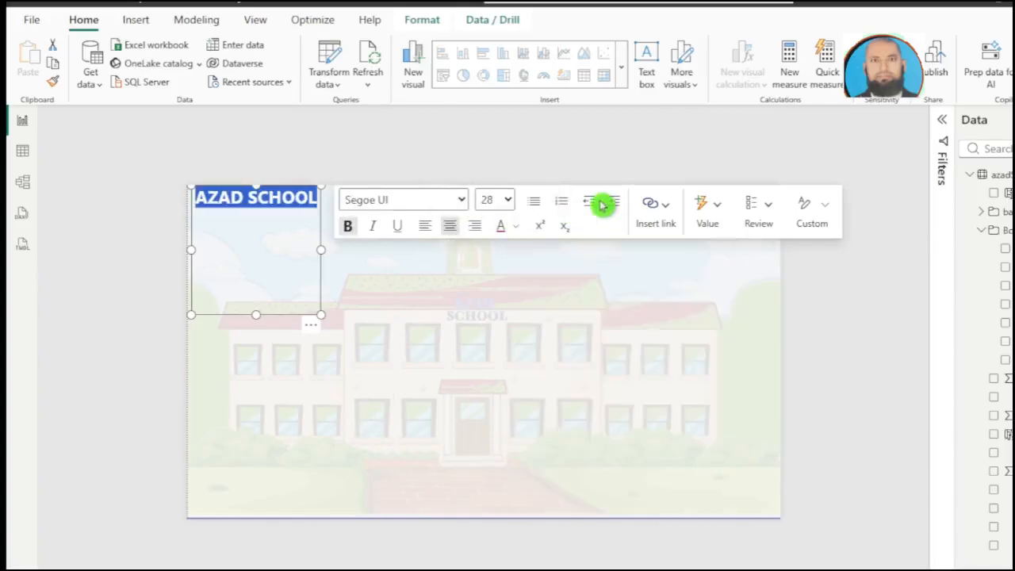
click(324, 229)
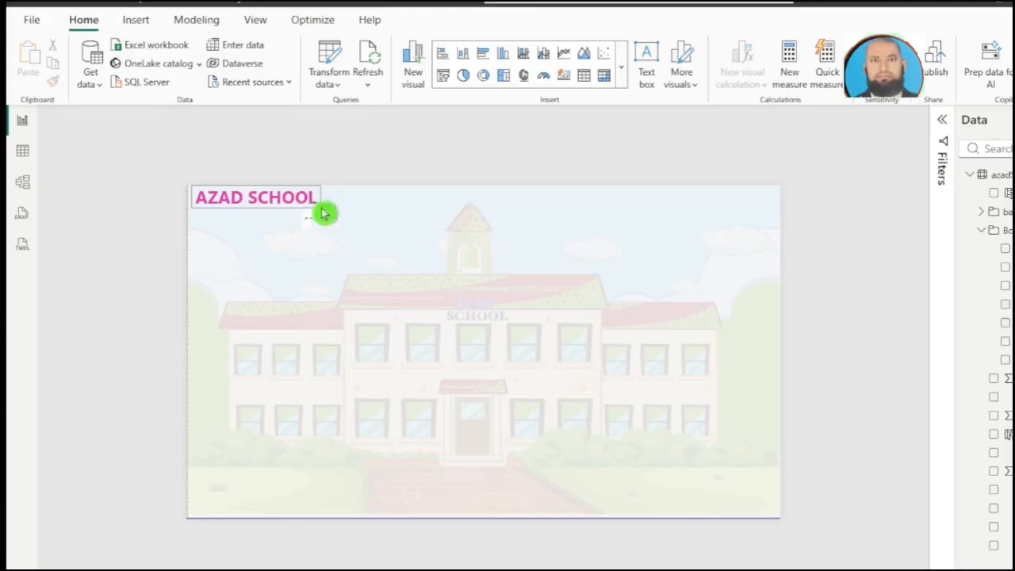
drag(454, 206, 491, 206)
click(475, 207)
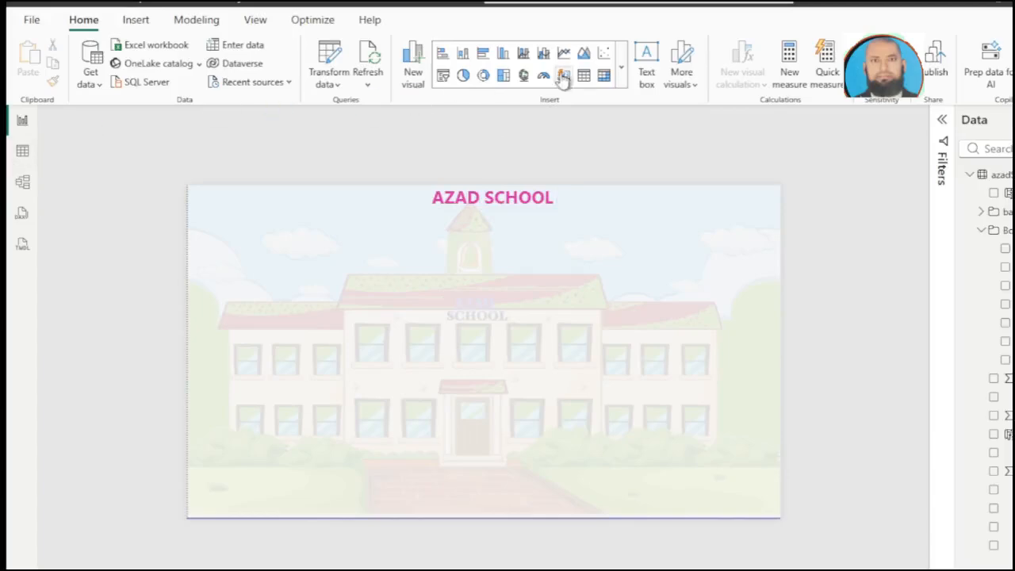
Step: Insert a card visual on the report page with the Students measure from the base folder as its value
click(619, 86)
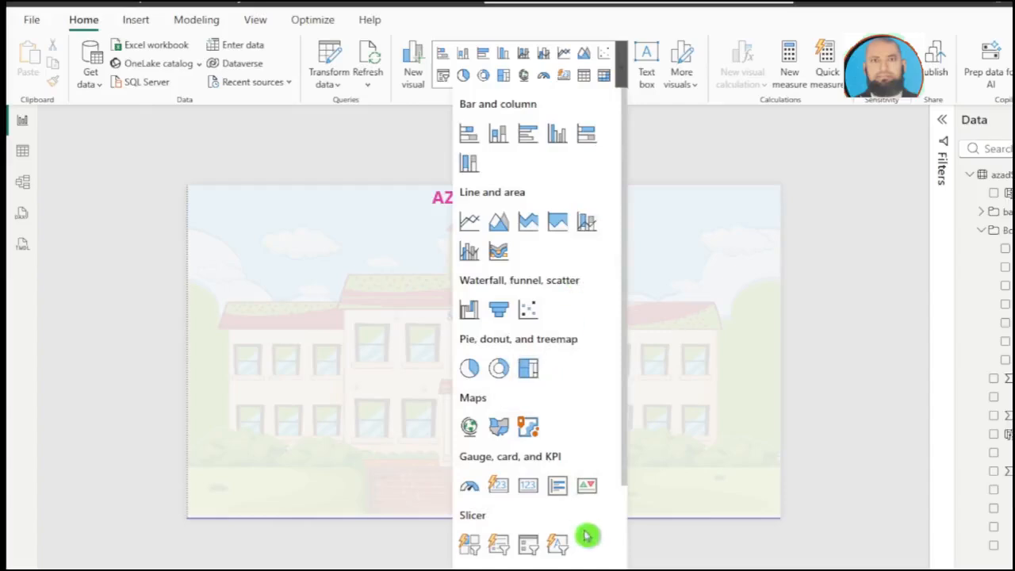
click(500, 492)
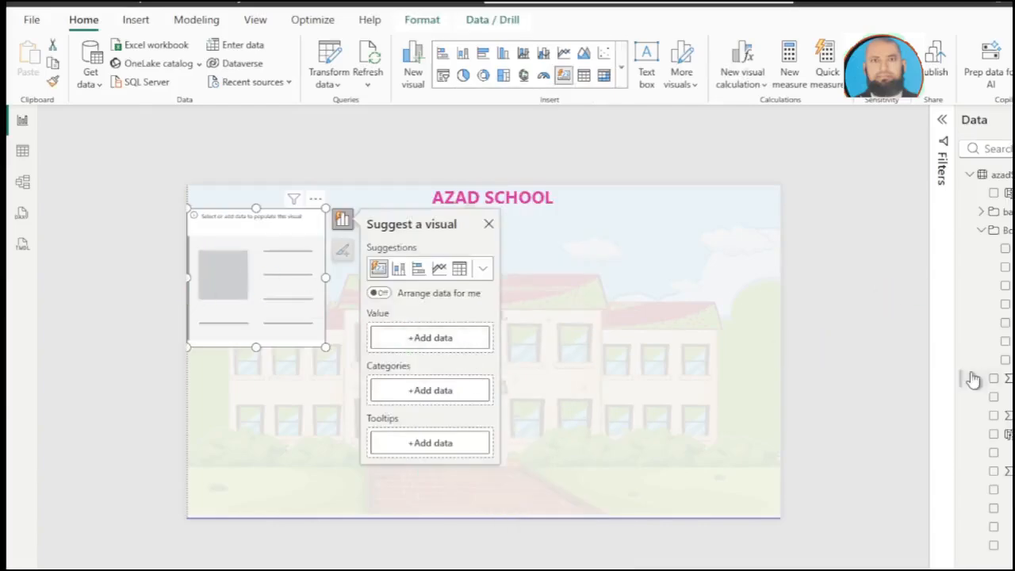
click(980, 212)
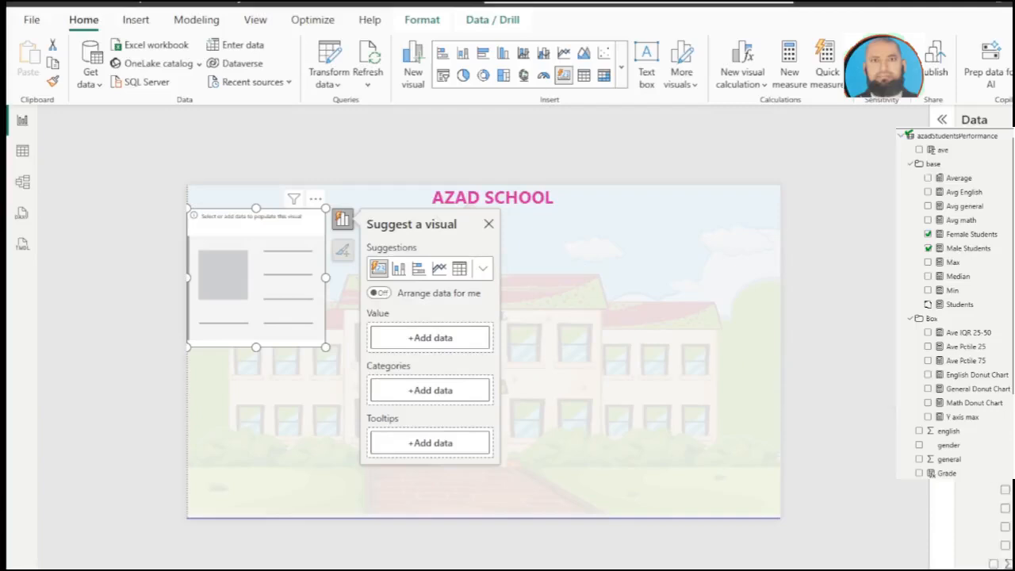
click(928, 304)
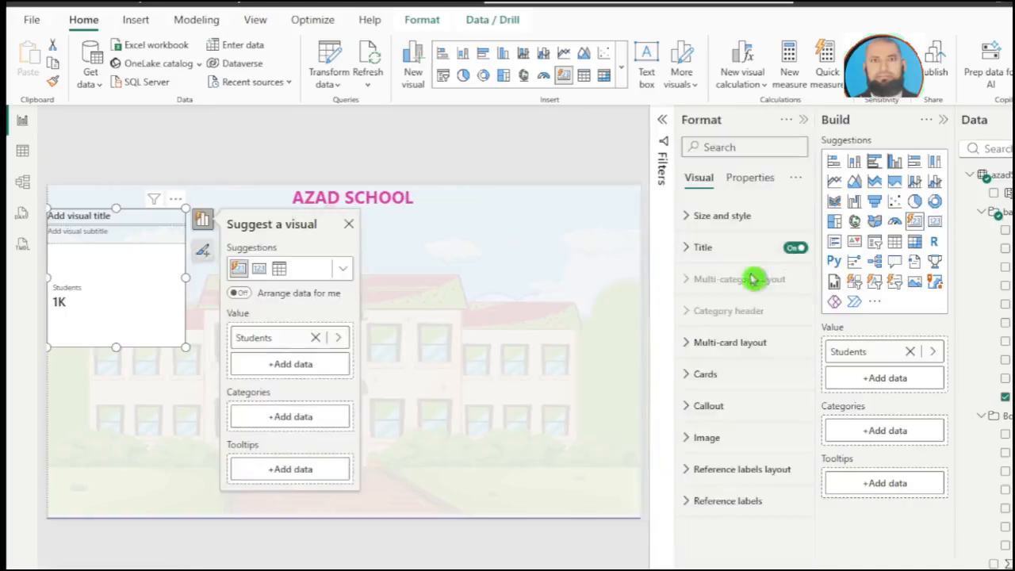
Step: Turn off the title and the card background of the Students card visual
click(708, 231)
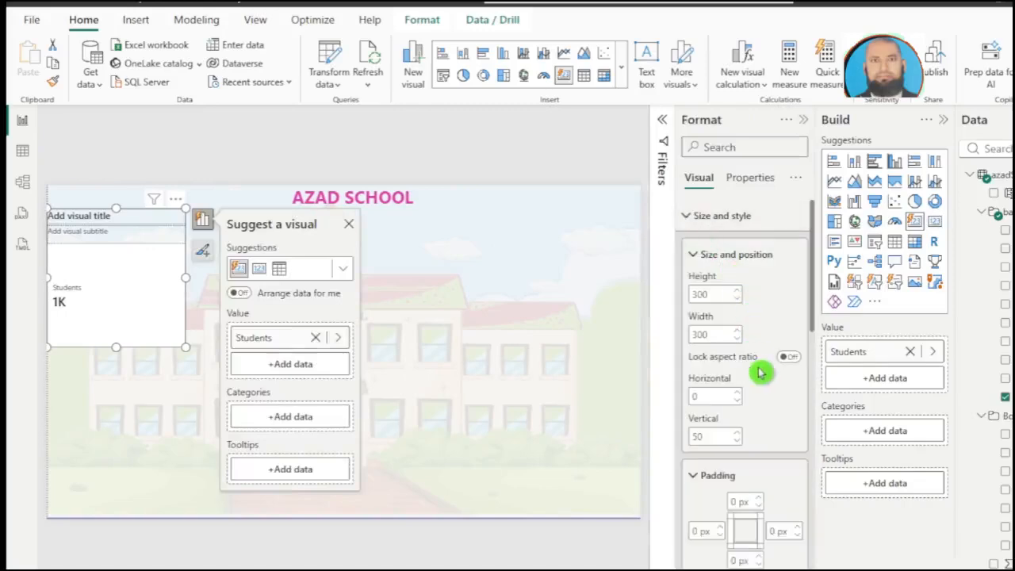
scroll(759, 371, down, 10)
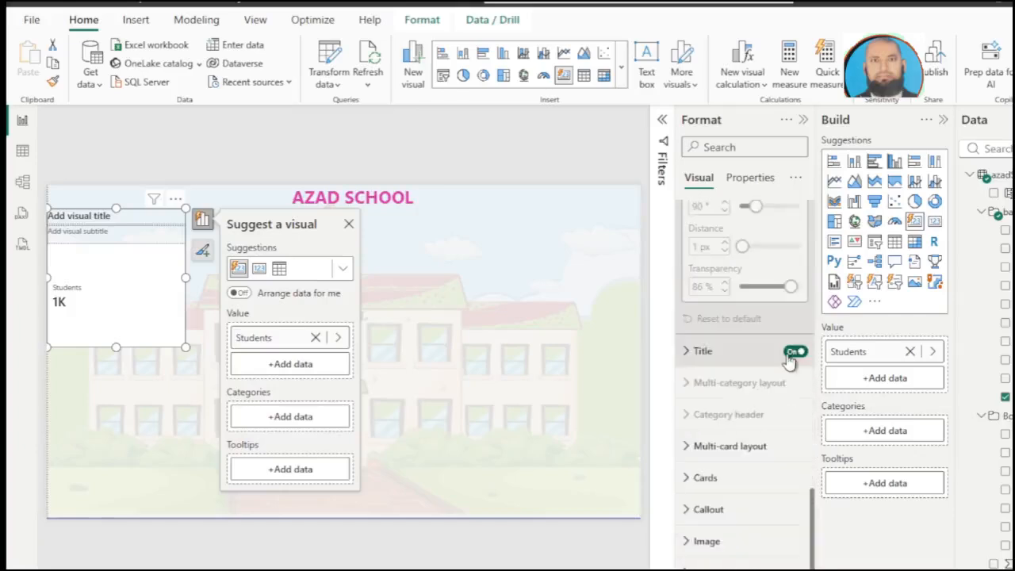
click(794, 351)
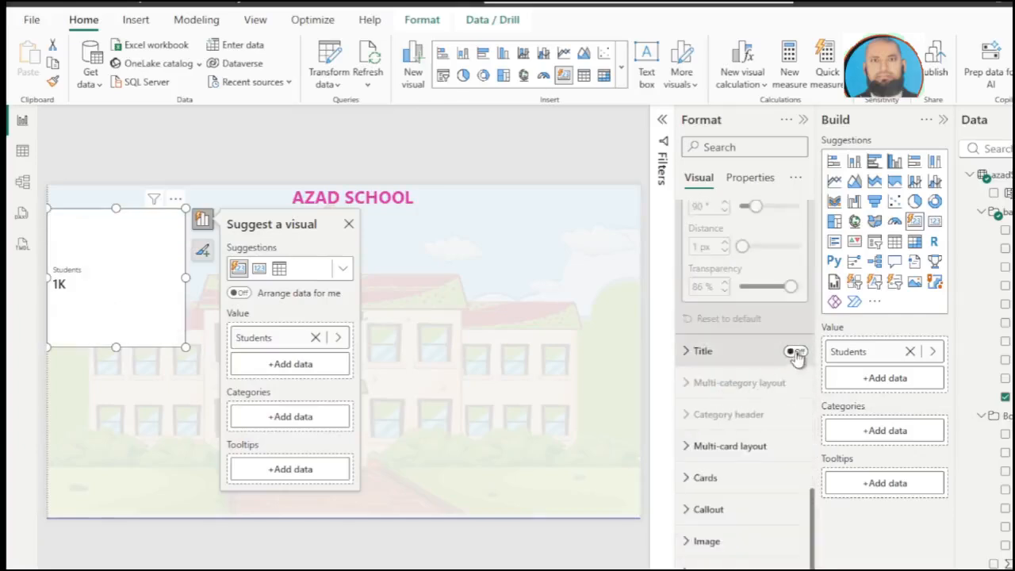
click(666, 474)
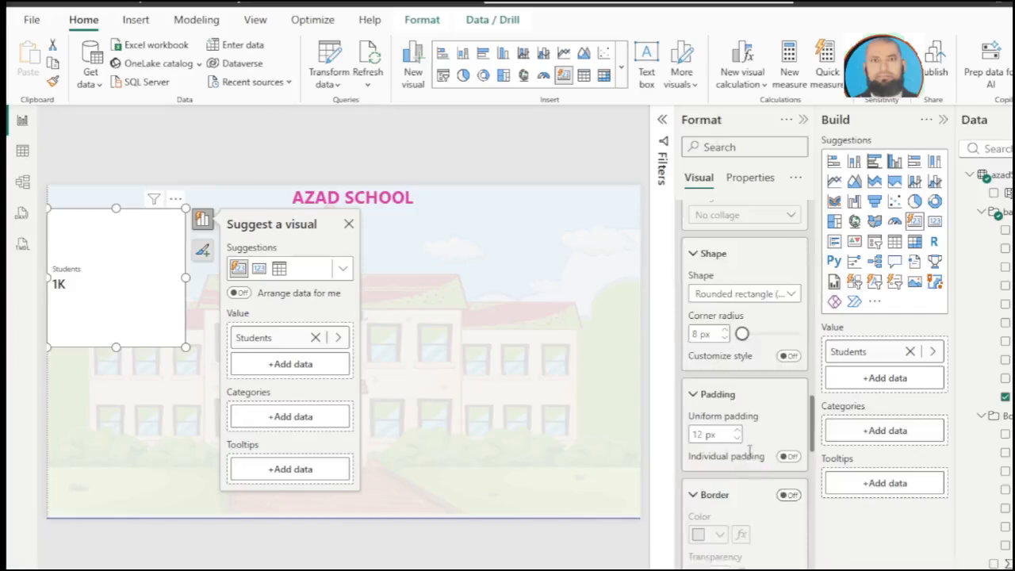
scroll(783, 428, down, 4)
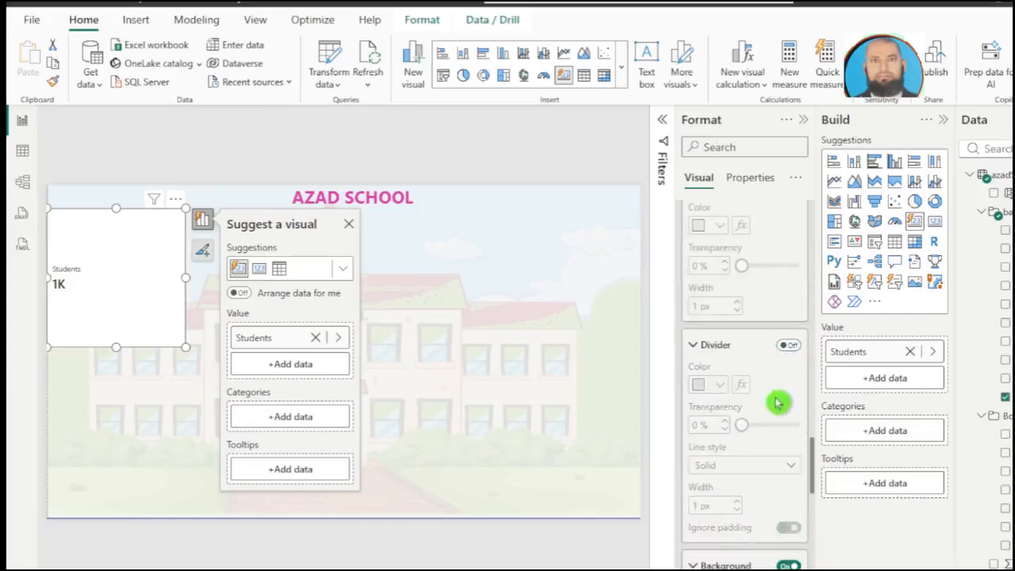
scroll(772, 531, down, 2)
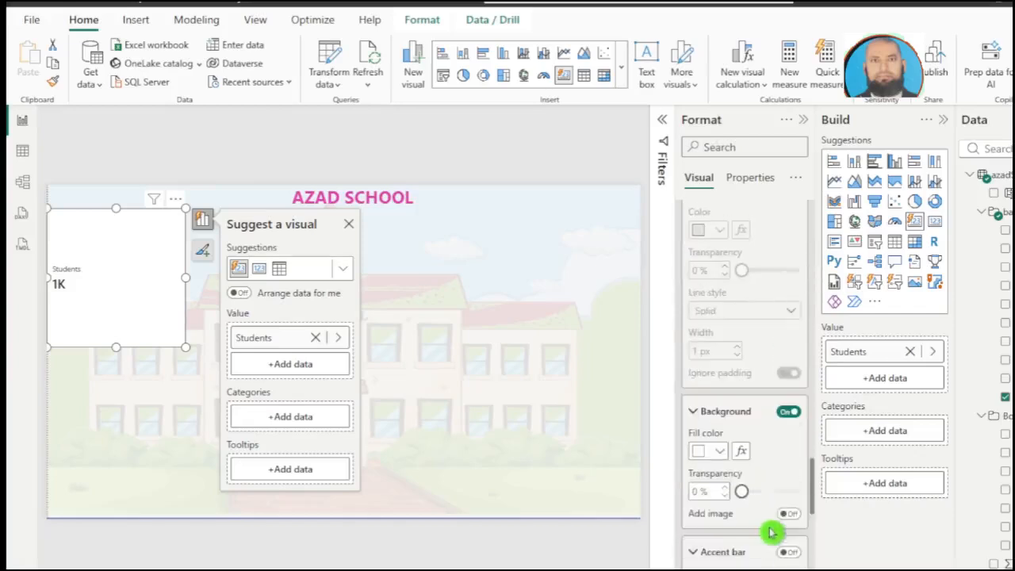
click(782, 417)
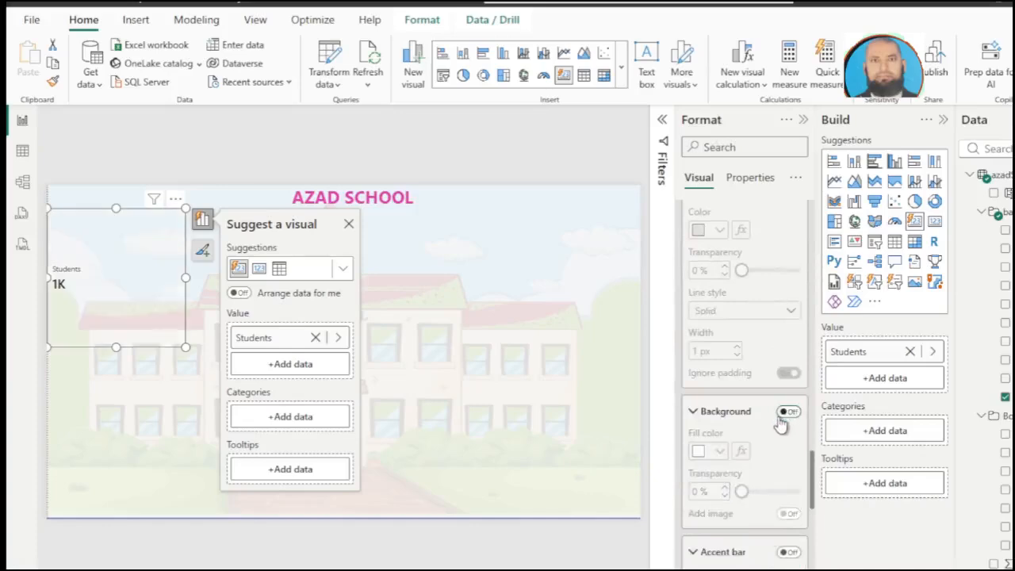
Step: Set the callout value of the Students card to font size 46
scroll(780, 422, down, 3)
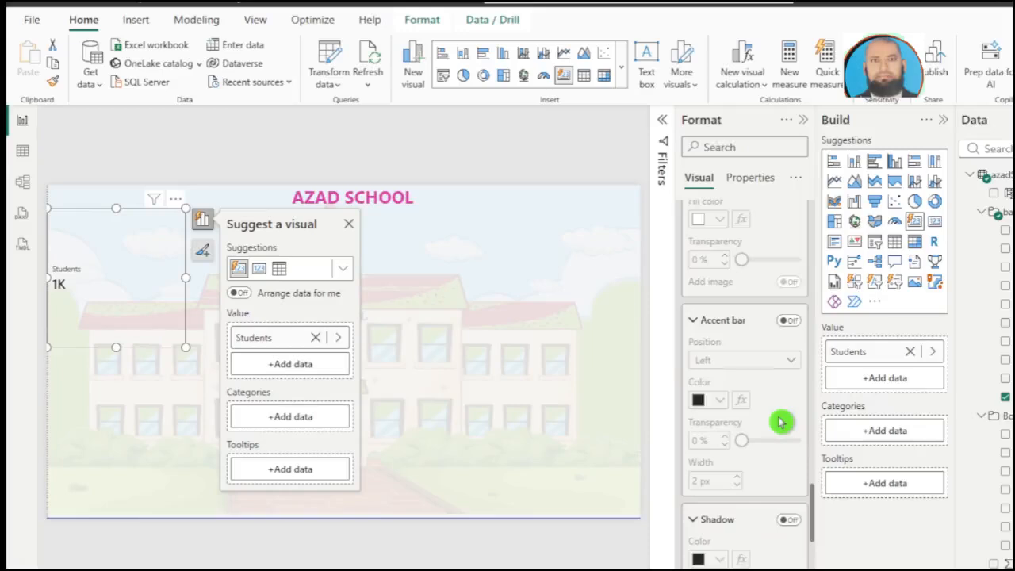
scroll(781, 423, down, 10)
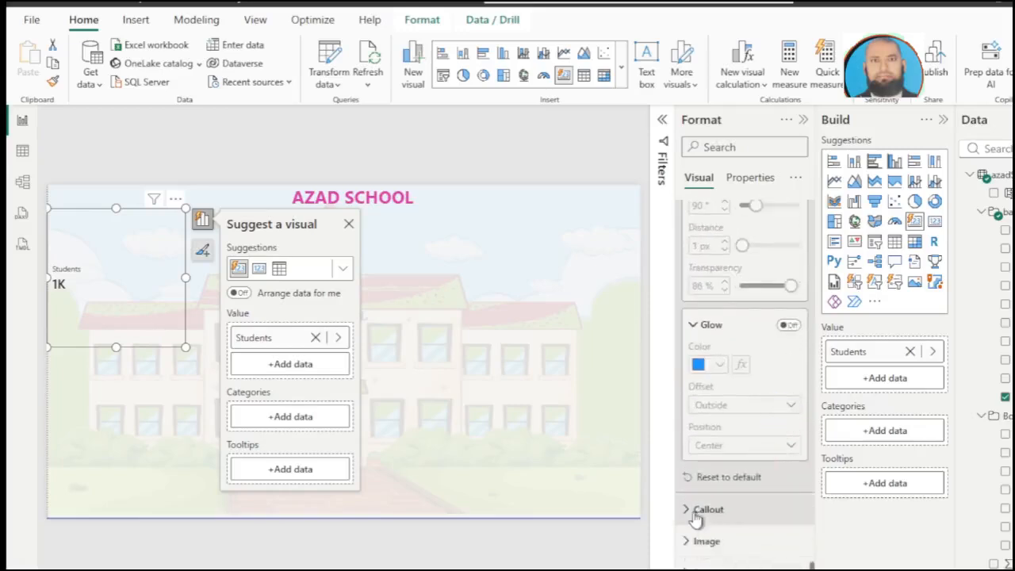
click(695, 511)
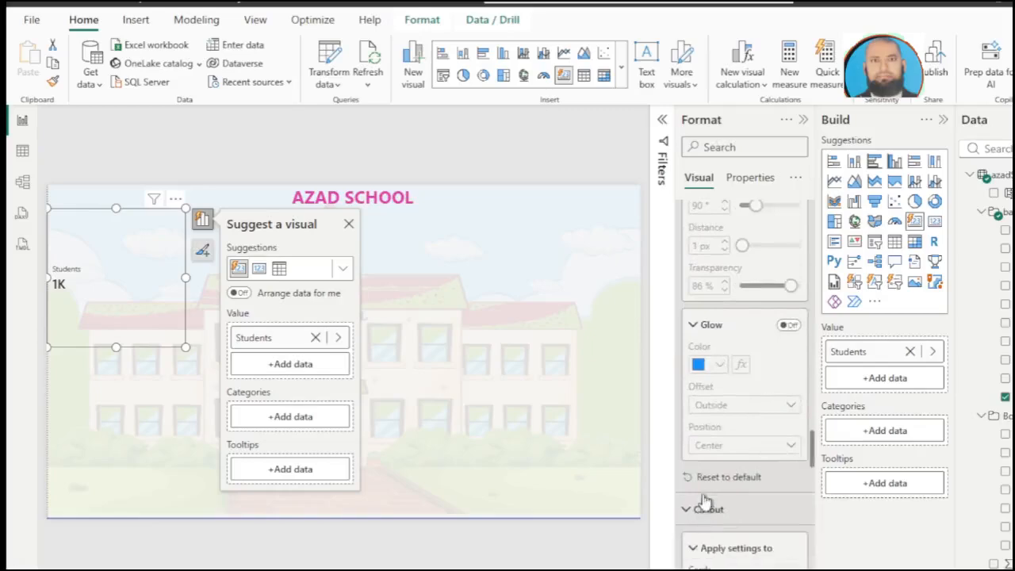
scroll(702, 504, down, 5)
scroll(706, 492, down, 3)
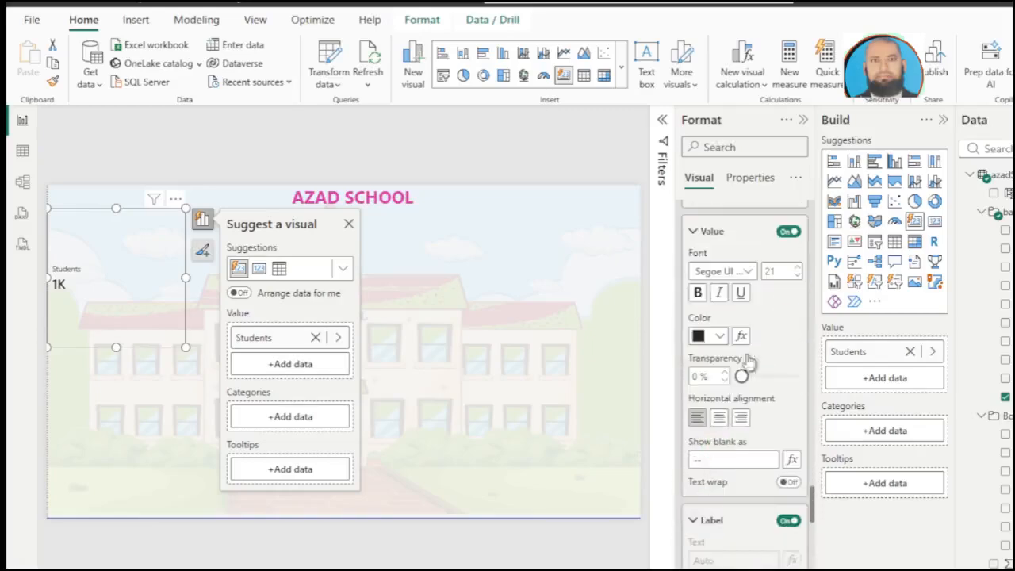
click(798, 269)
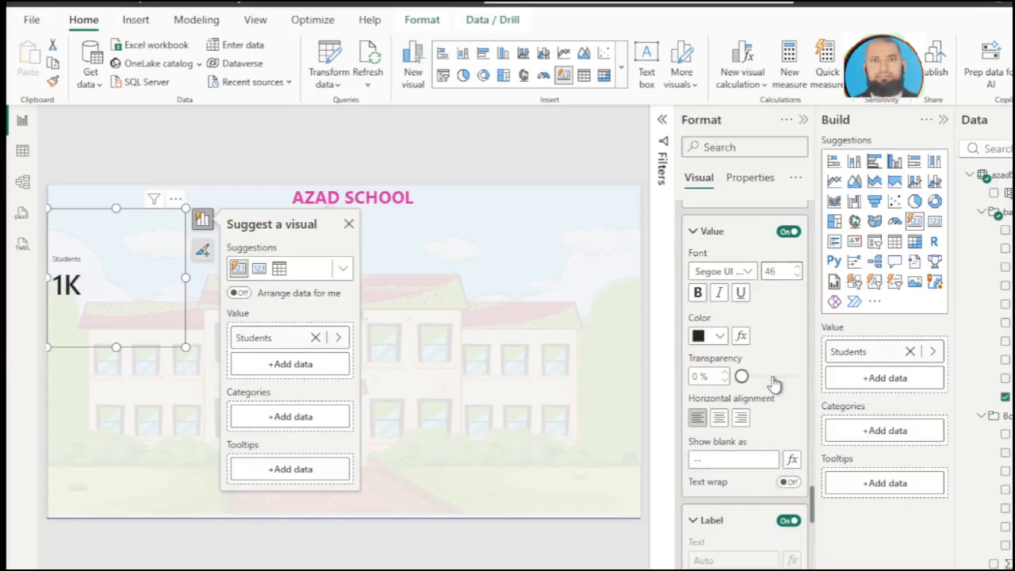
Step: Set the callout label of the Students card to font size 30
scroll(774, 383, down, 3)
scroll(775, 383, down, 2)
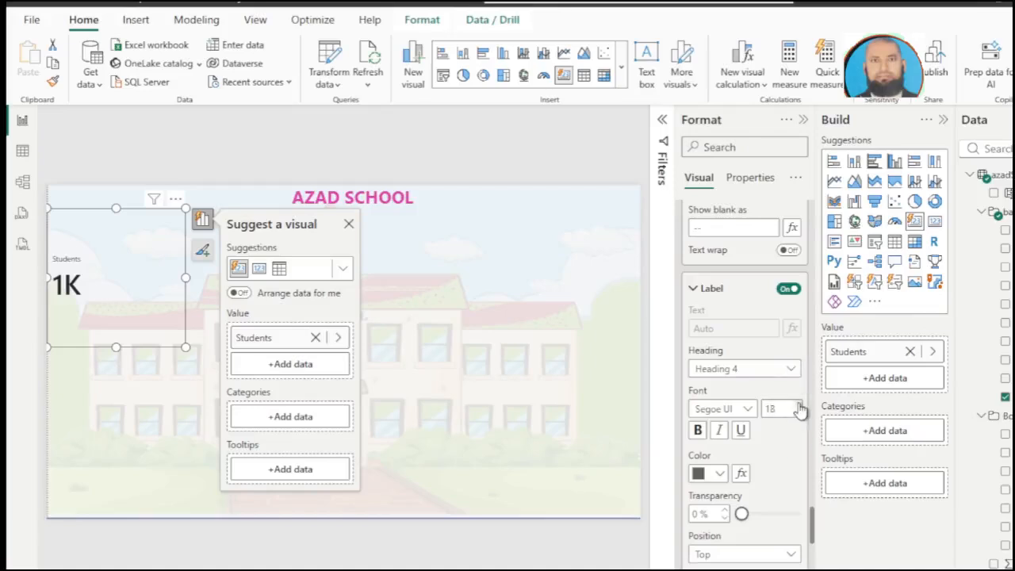
click(799, 406)
click(798, 405)
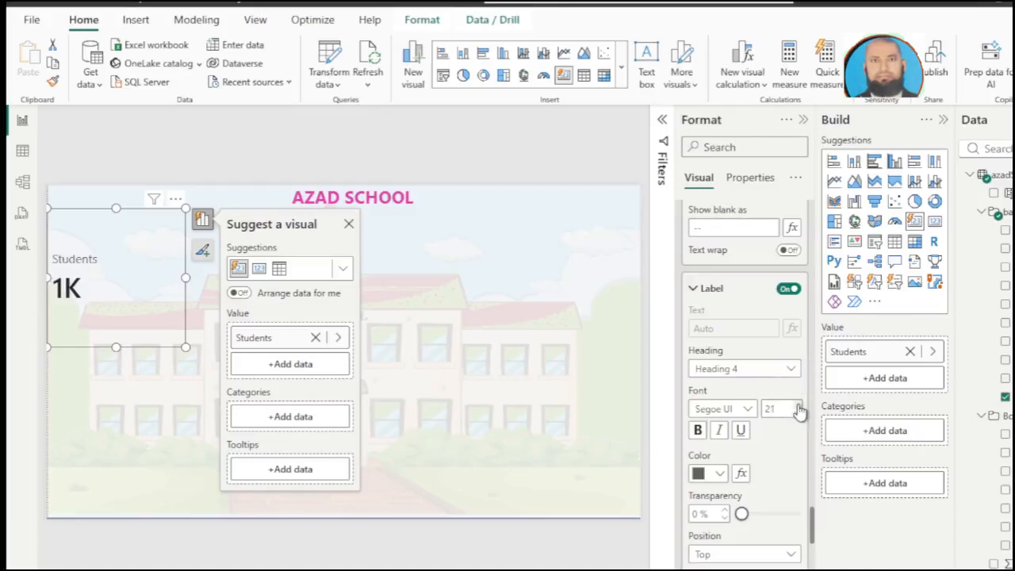
click(798, 407)
click(798, 407)
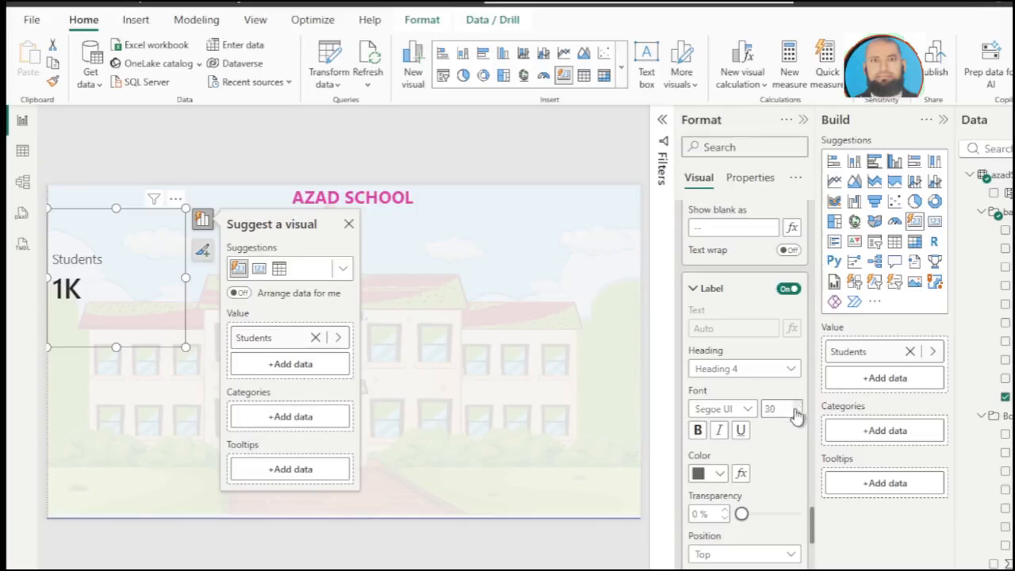
Step: Apply the callout settings to the Students card only and set its value's display units to None
scroll(730, 237, up, 15)
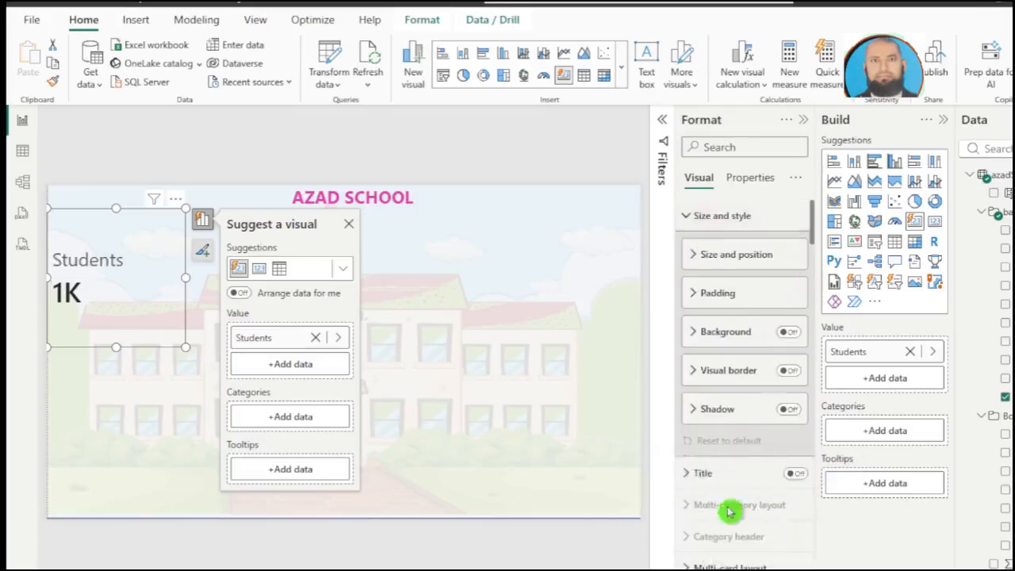
scroll(731, 511, down, 3)
click(686, 445)
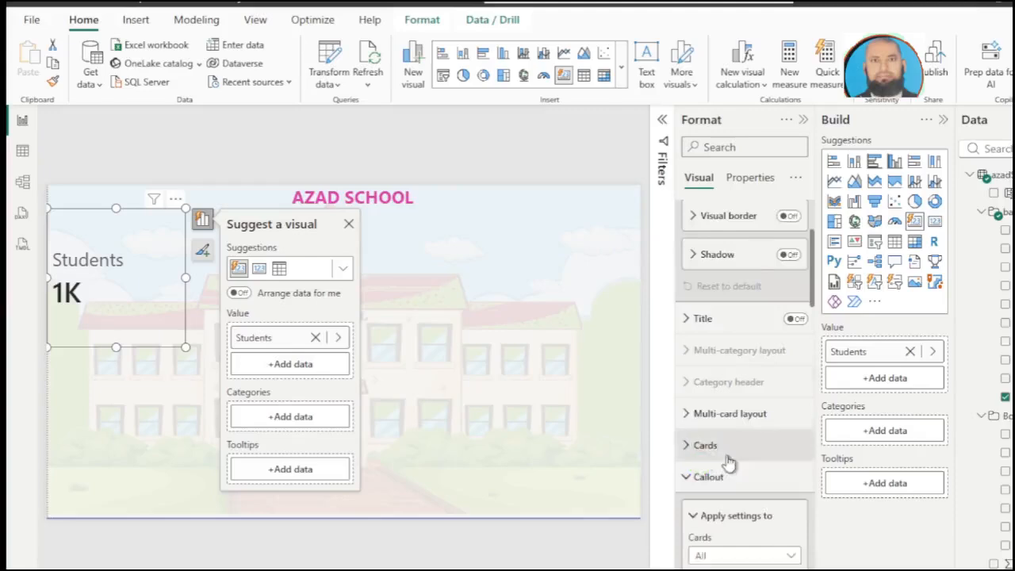
scroll(729, 462, down, 3)
scroll(691, 272, up, 2)
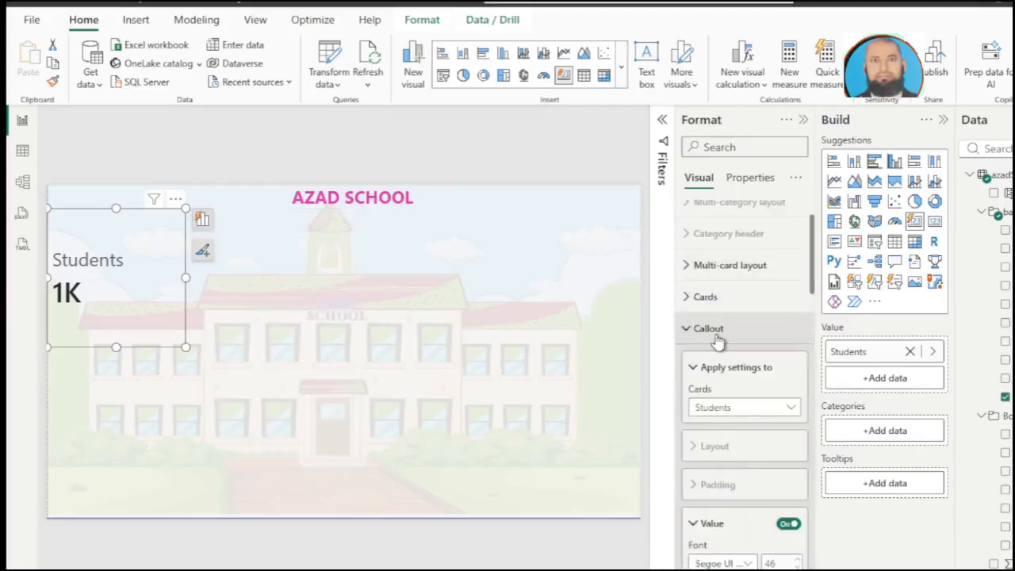
click(740, 411)
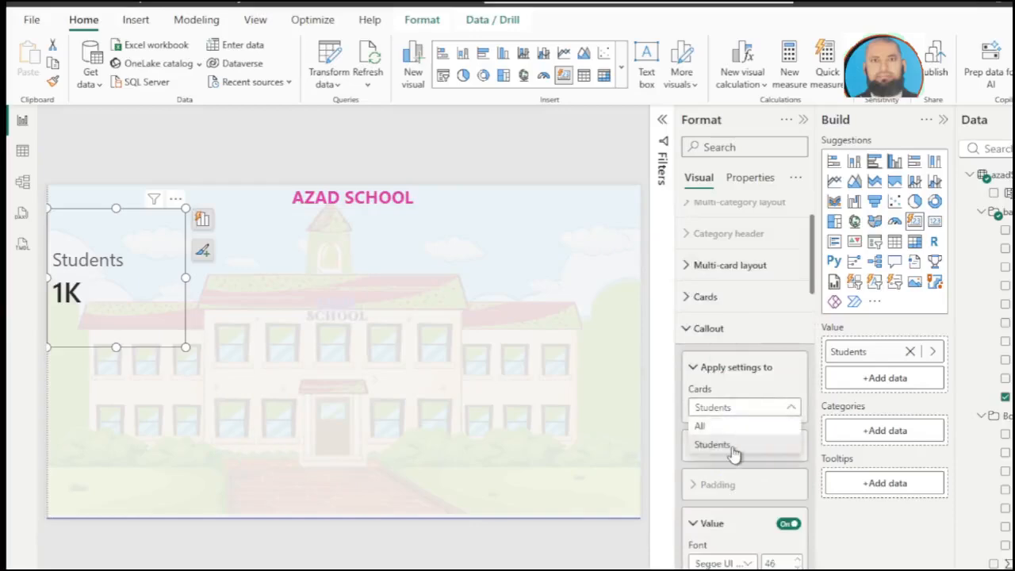
click(733, 451)
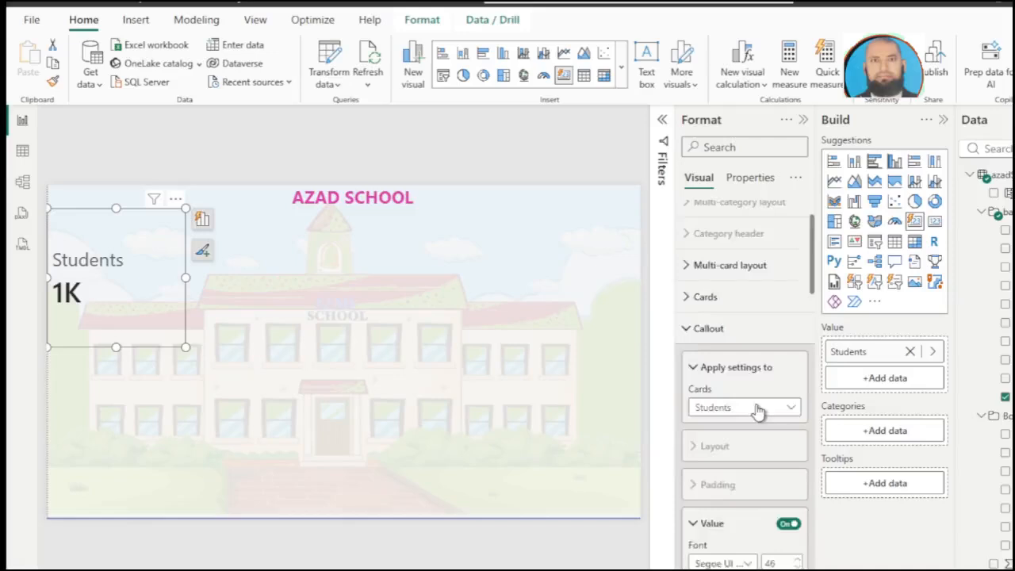
scroll(757, 408, down, 5)
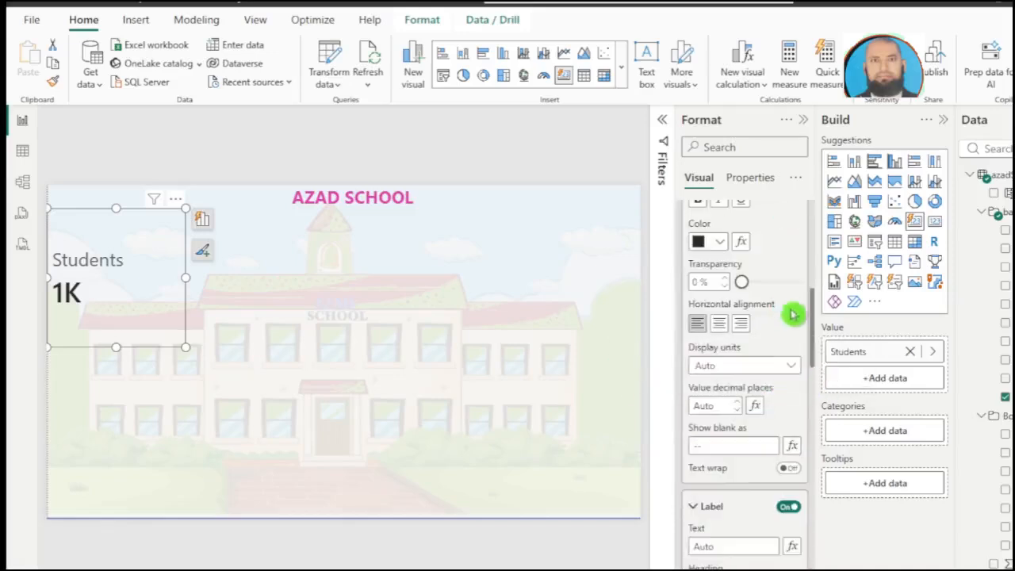
click(741, 366)
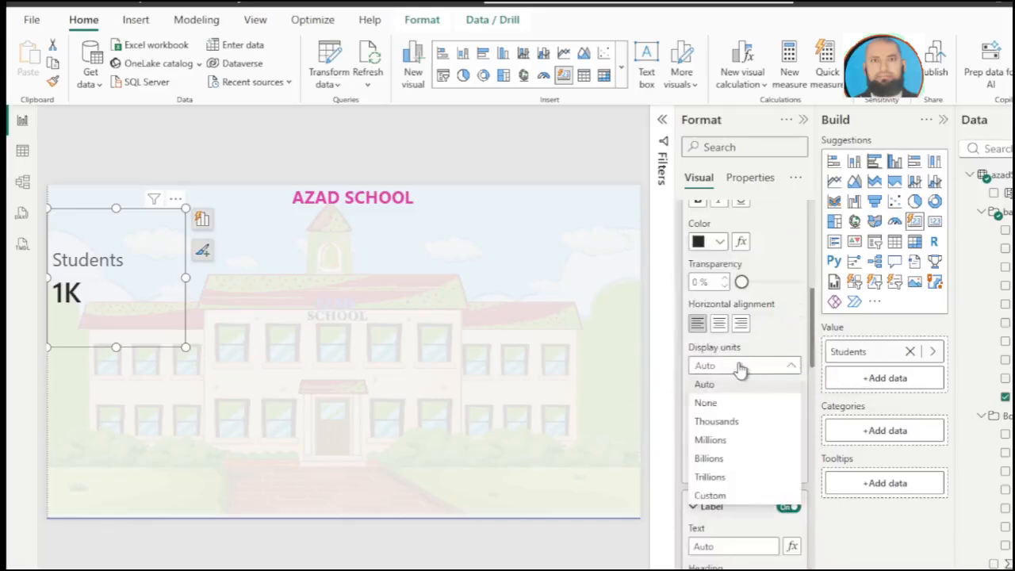
click(732, 404)
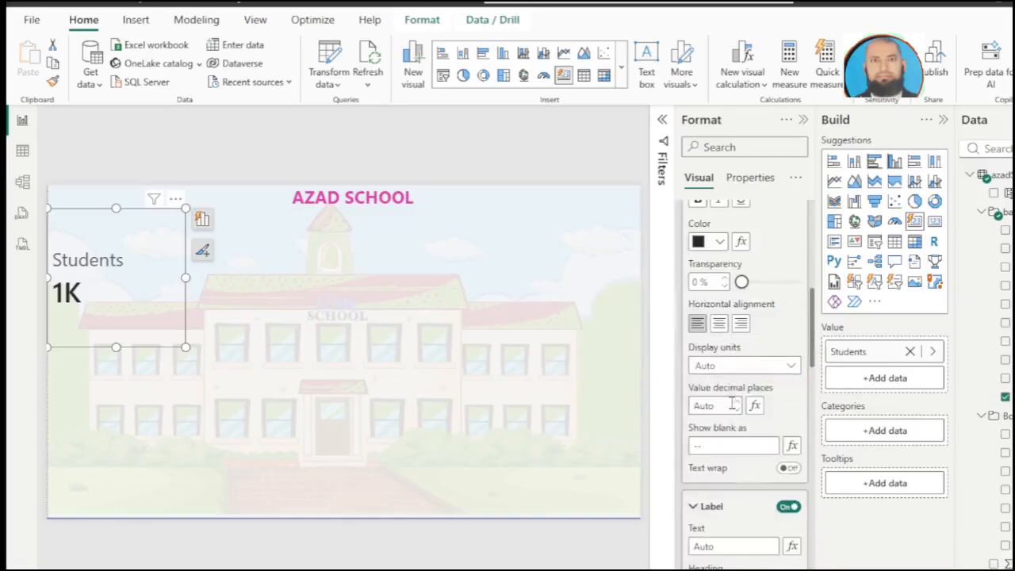
click(731, 404)
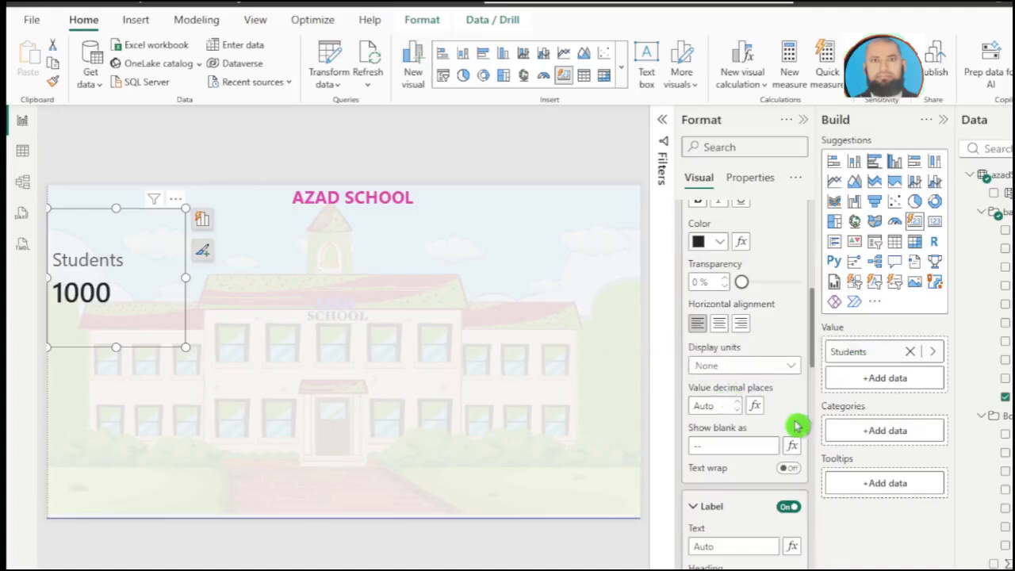
Step: Try the Thousands and Millions display units on the Students card value and return it to None
click(790, 367)
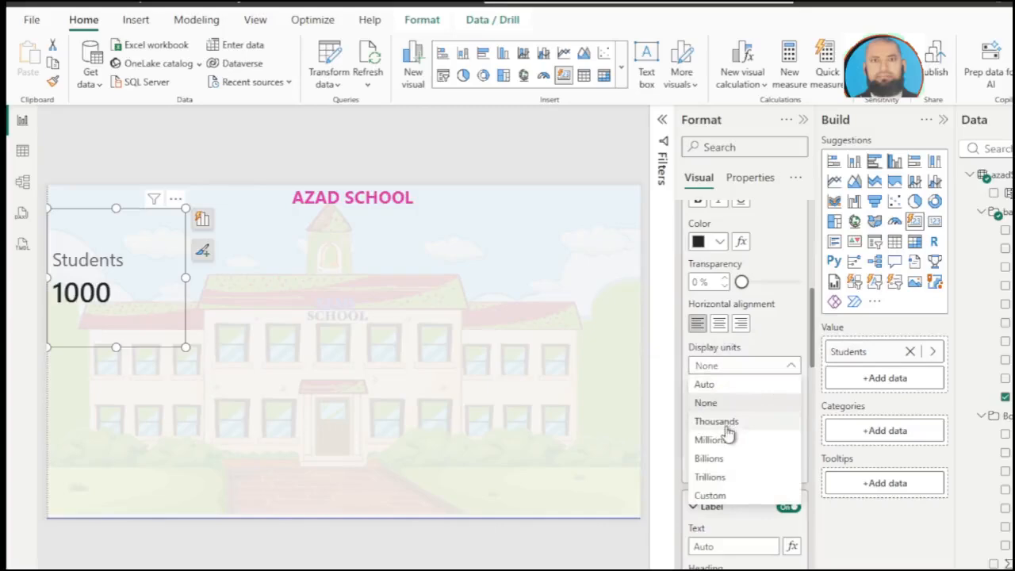
click(794, 371)
click(790, 370)
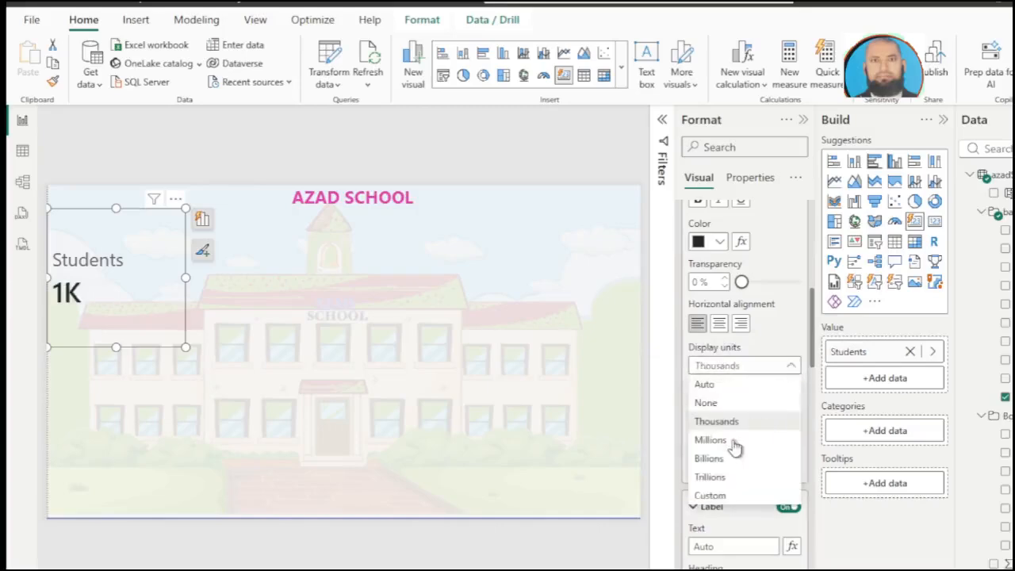
click(792, 369)
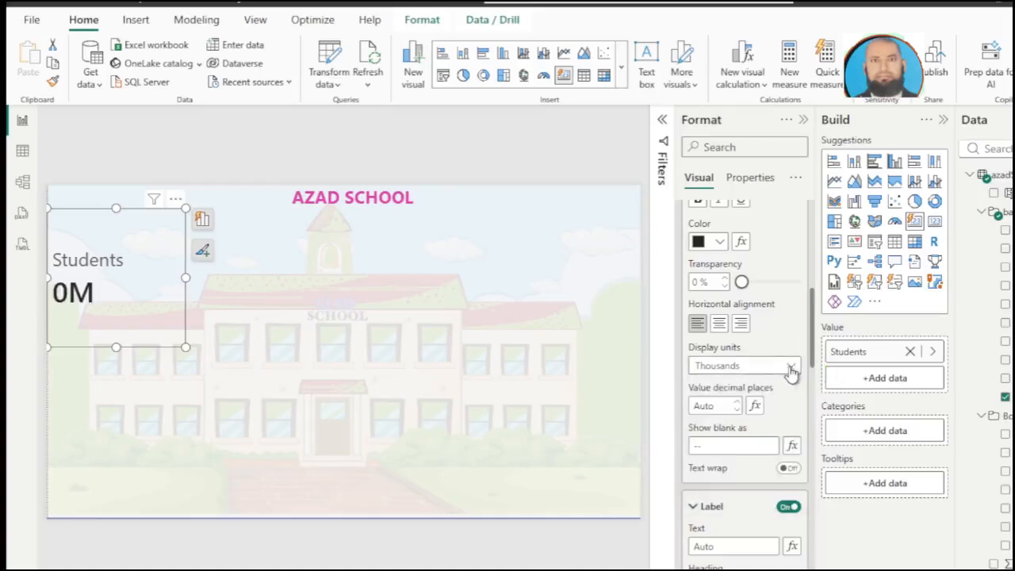
click(790, 370)
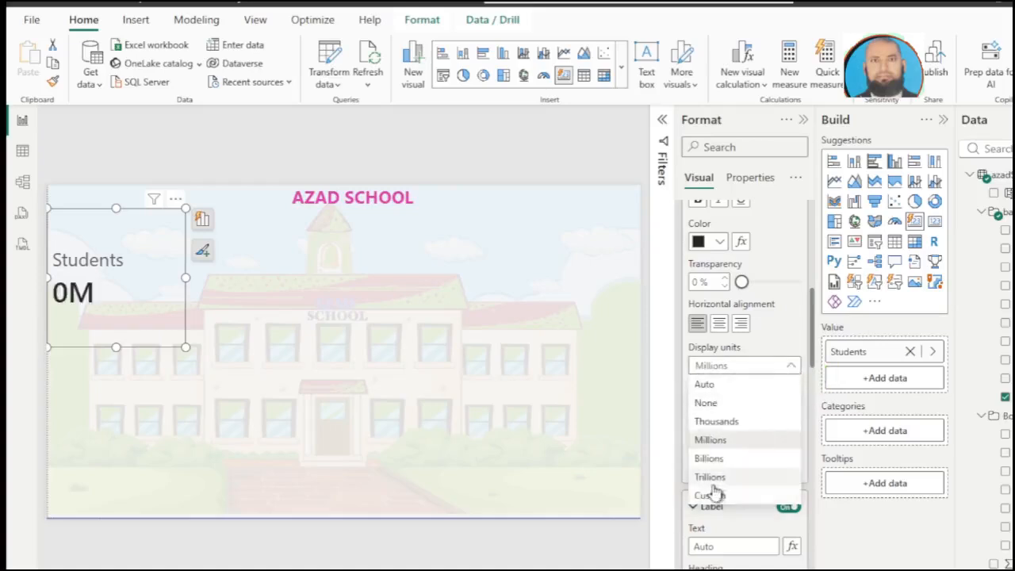
click(722, 406)
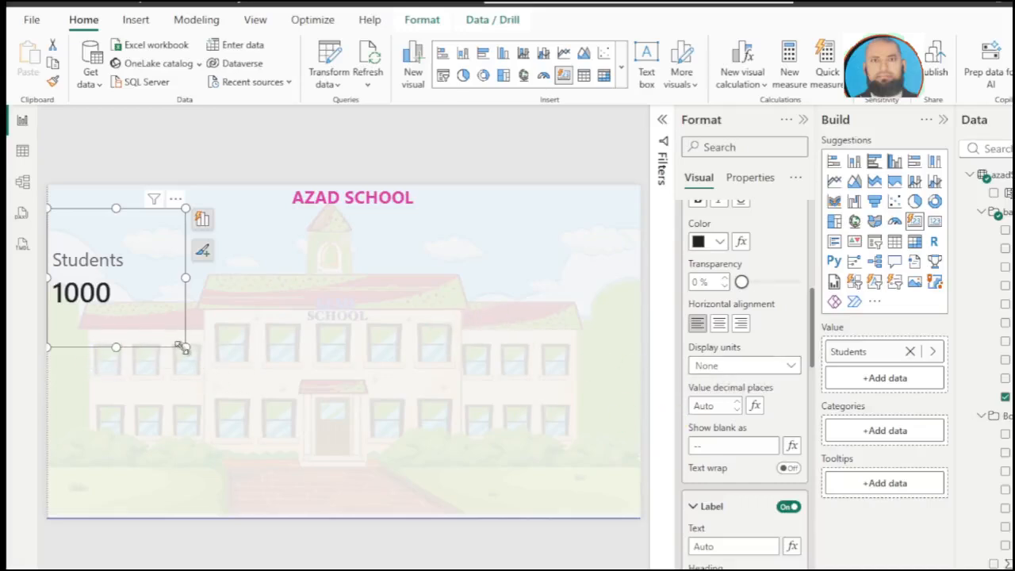
Step: Shrink the Students card to fit closely around its text and colour its value bright blue
drag(174, 333, 145, 274)
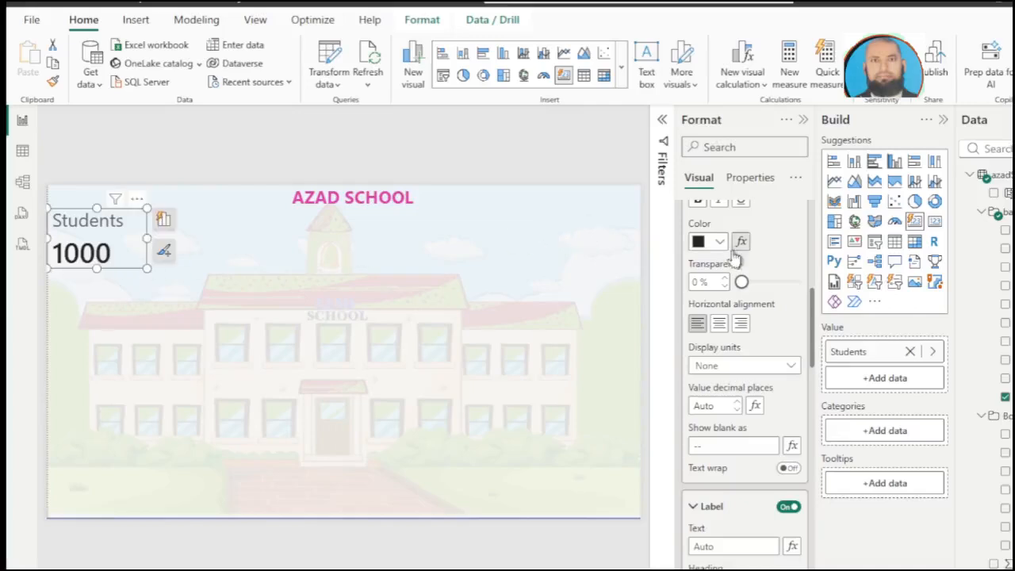
scroll(709, 317, up, 2)
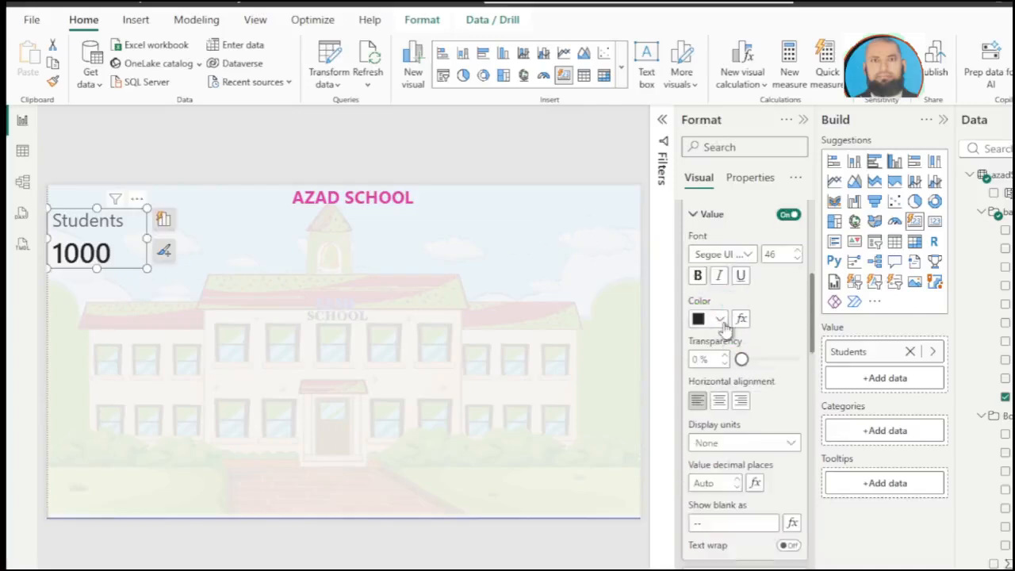
click(721, 321)
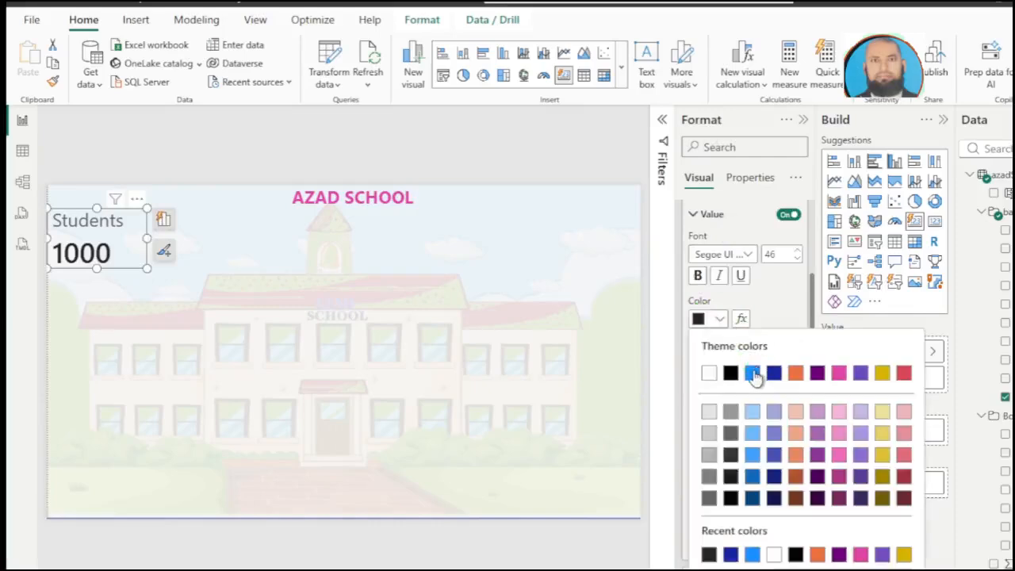
click(753, 374)
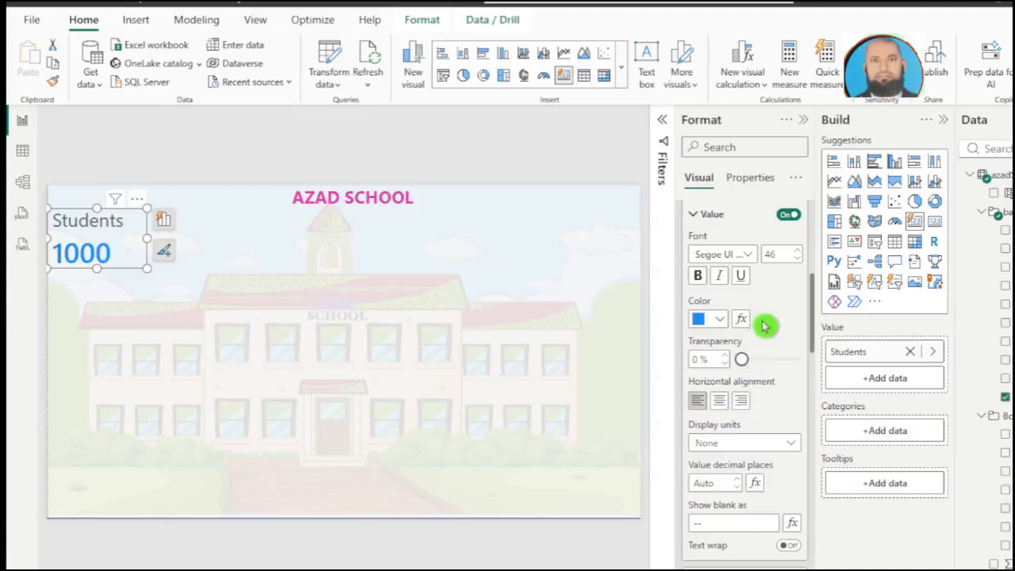
Step: Format the Students card's label in dark blue and bold
scroll(763, 281, up, 2)
scroll(764, 285, down, 2)
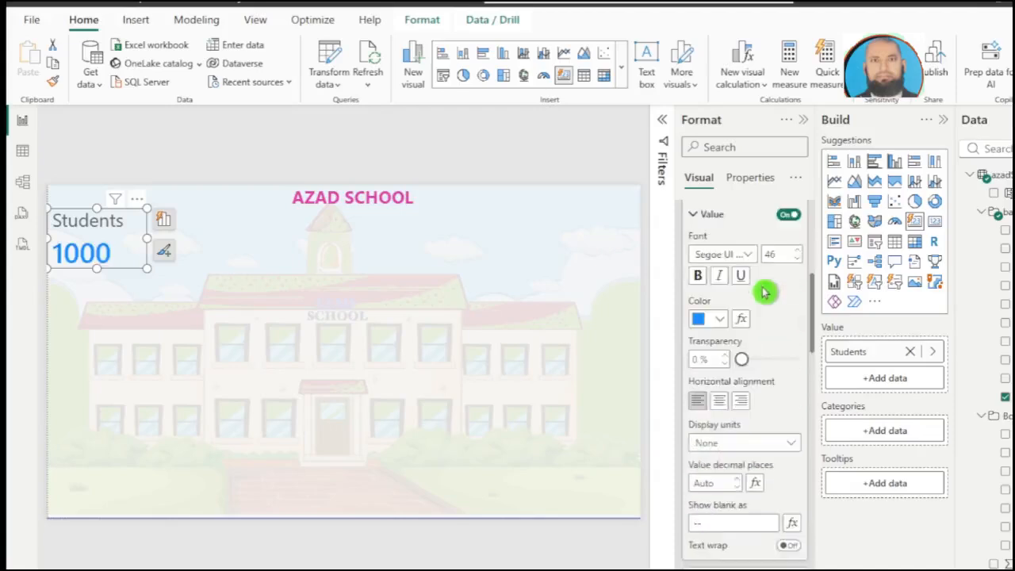
scroll(763, 292, down, 2)
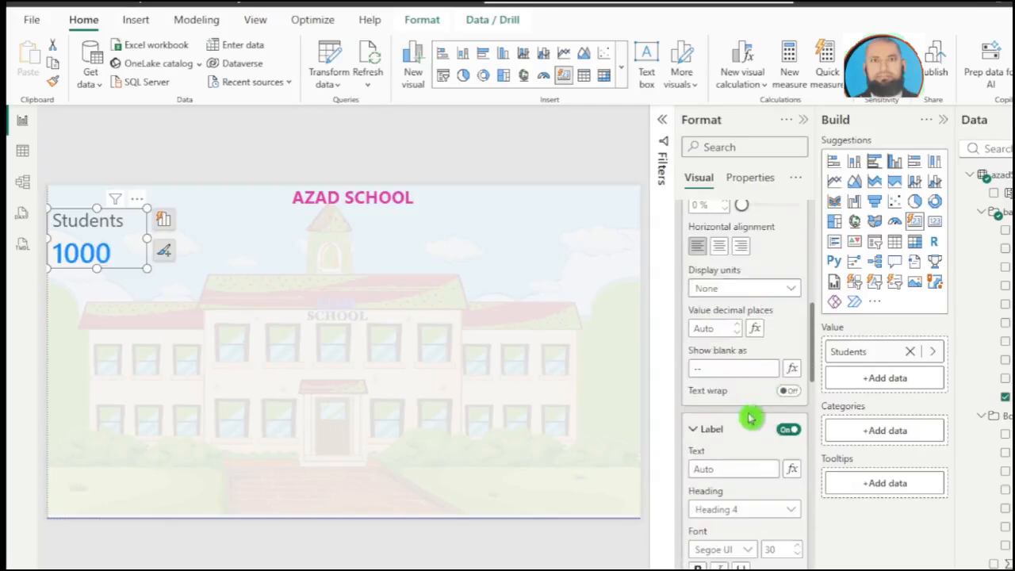
scroll(749, 424, down, 2)
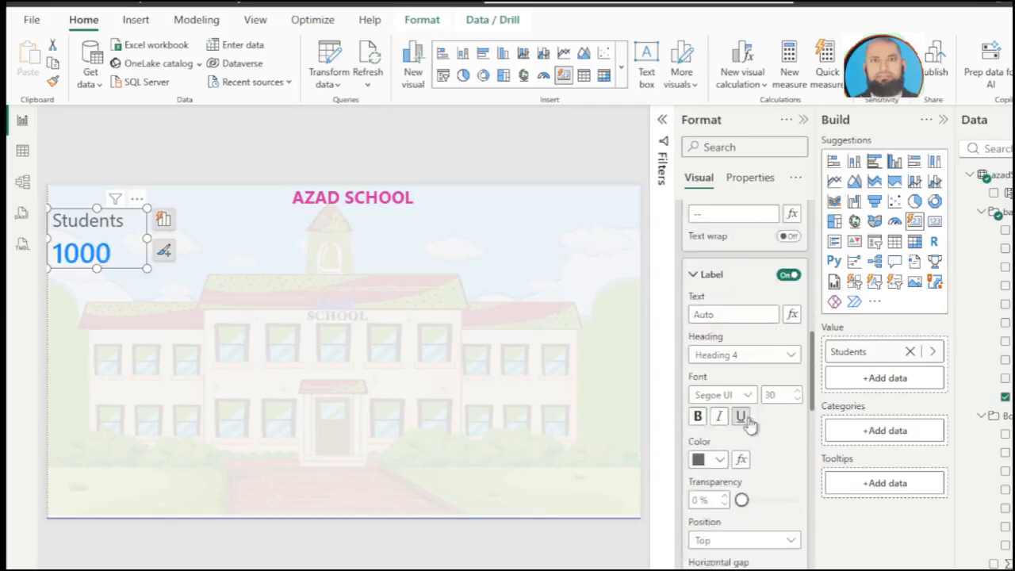
click(720, 461)
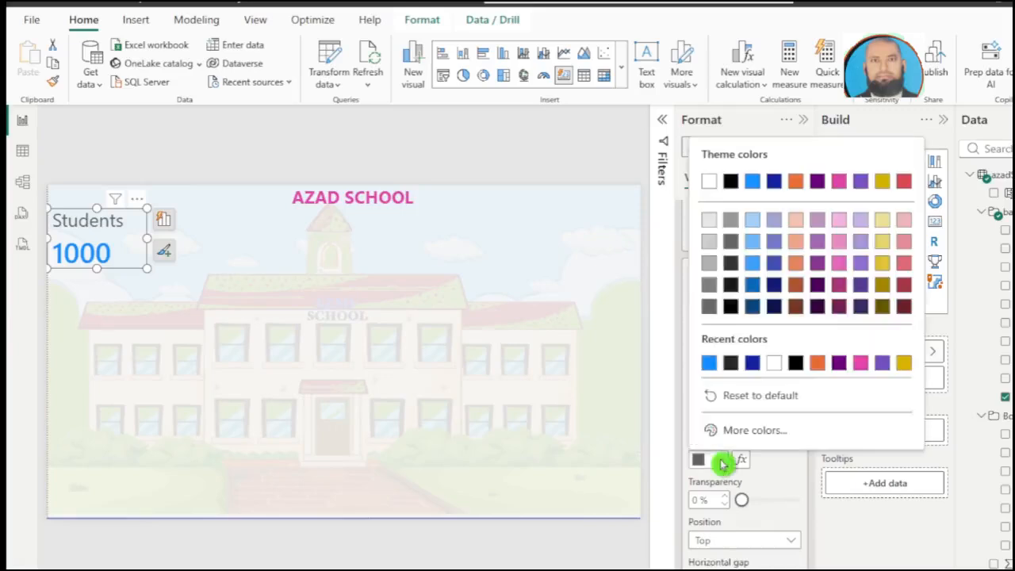
click(753, 363)
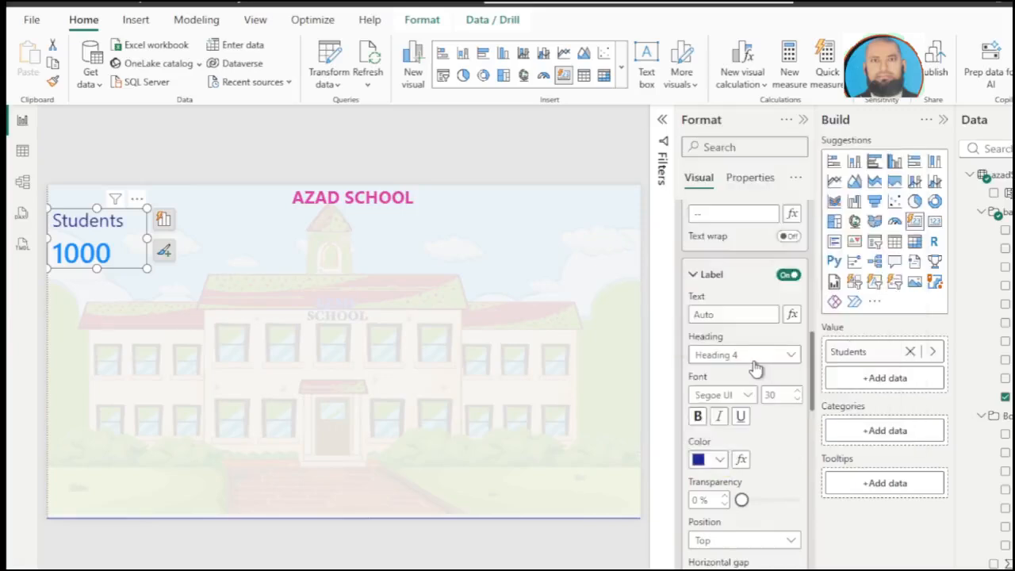
click(698, 417)
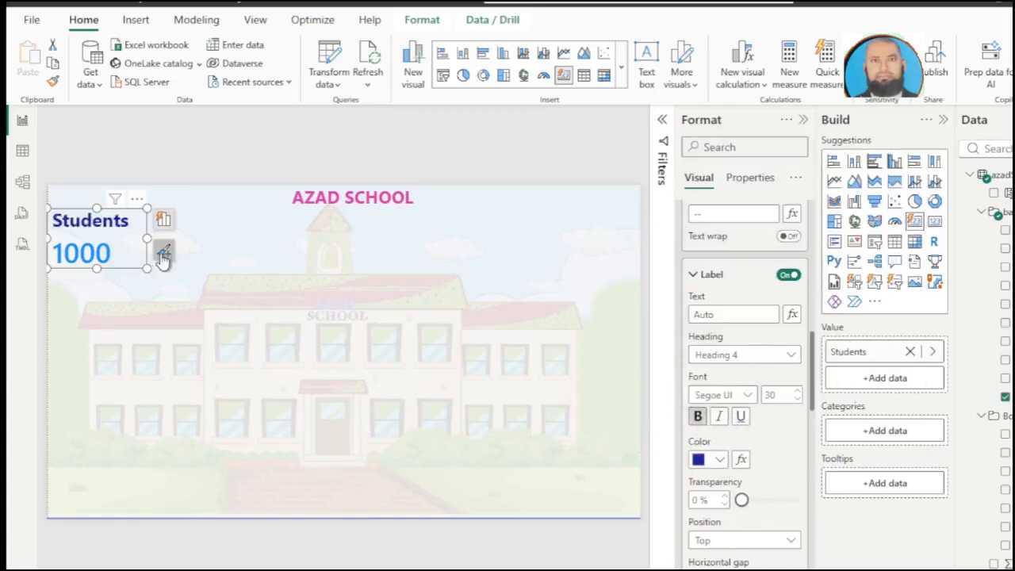
Step: Place a second card visual with Female Students and Male Students below the Students card, and turn off its title
click(304, 347)
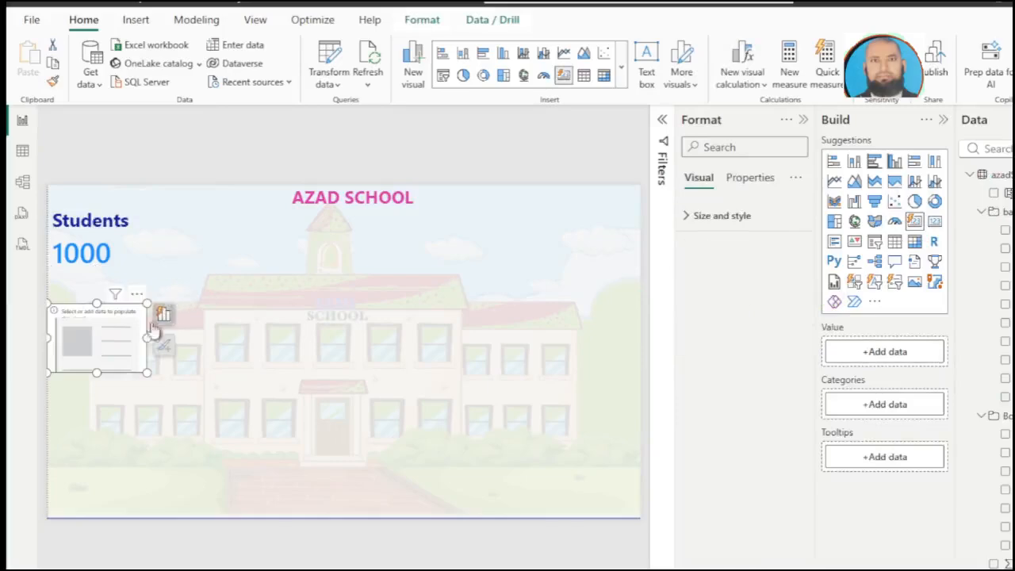
drag(130, 338, 127, 319)
drag(288, 352, 433, 372)
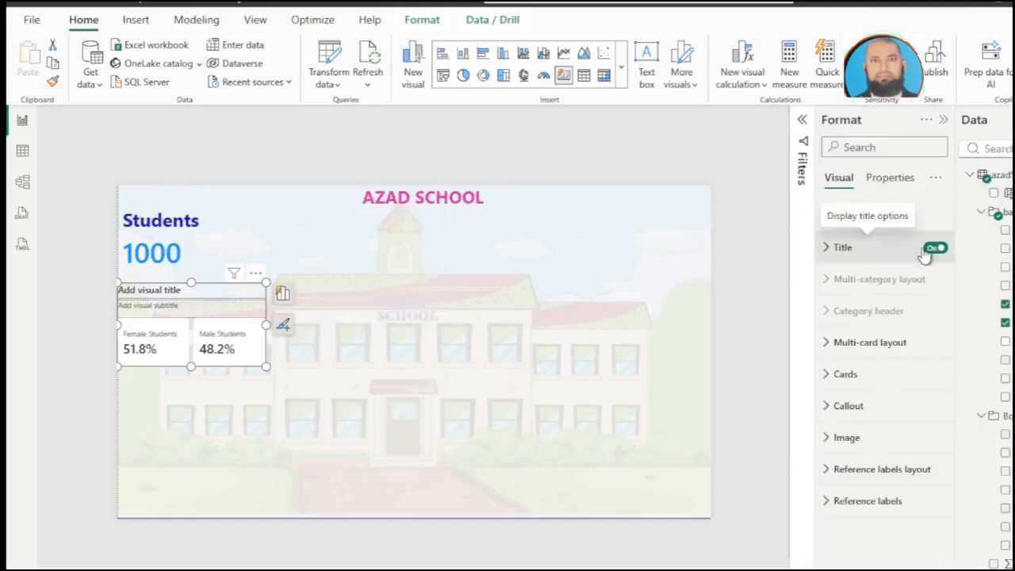
click(933, 249)
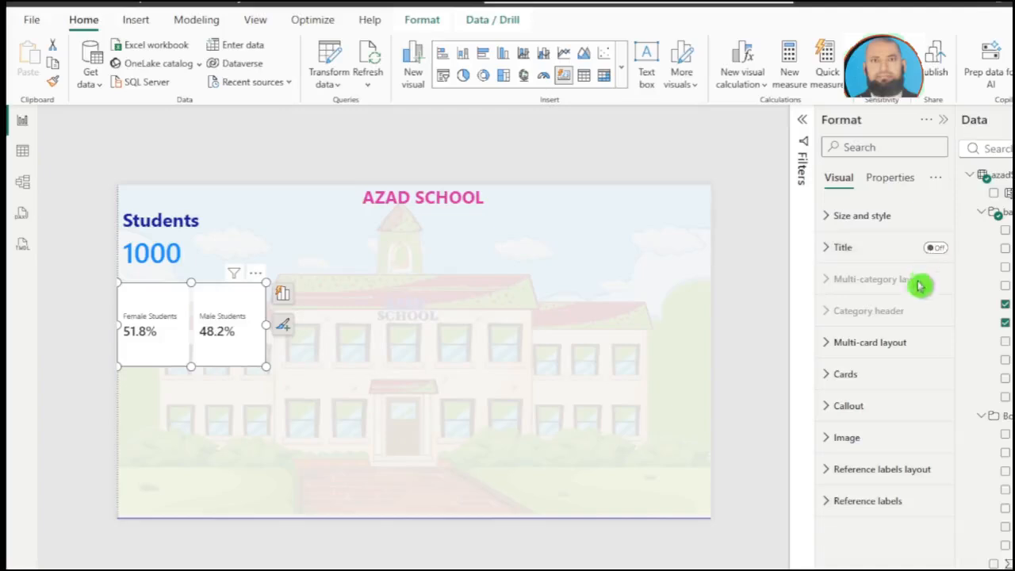
Step: Shrink the Female/Male Students card and format its values at size 24, bold and dark blue
click(824, 409)
scroll(872, 451, down, 3)
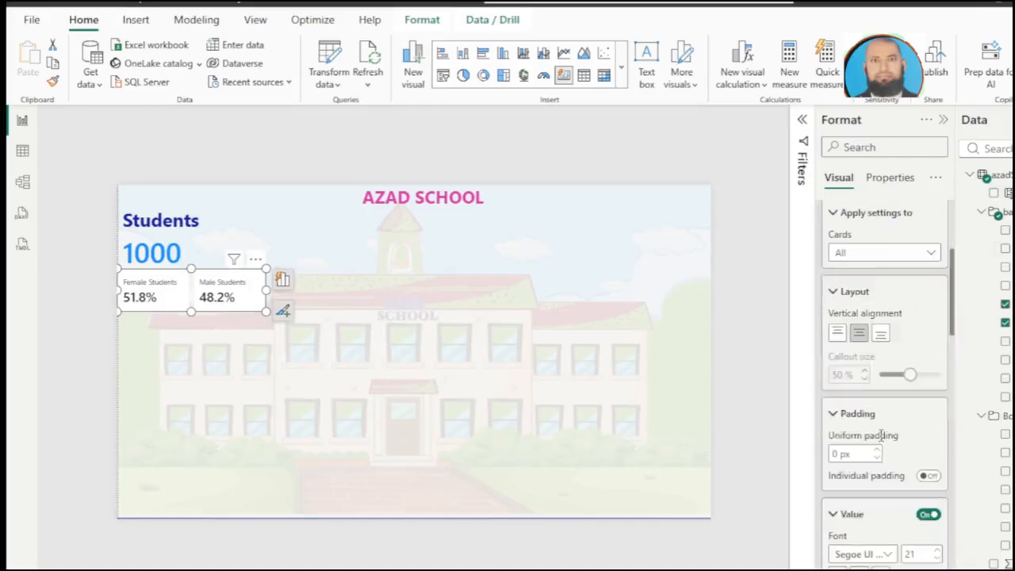
scroll(890, 523, down, 3)
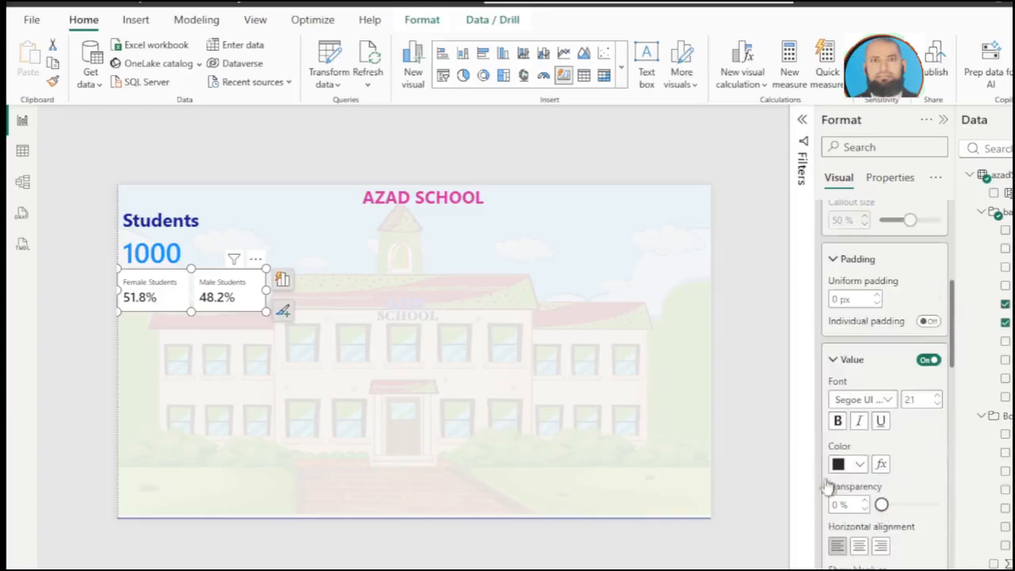
click(938, 401)
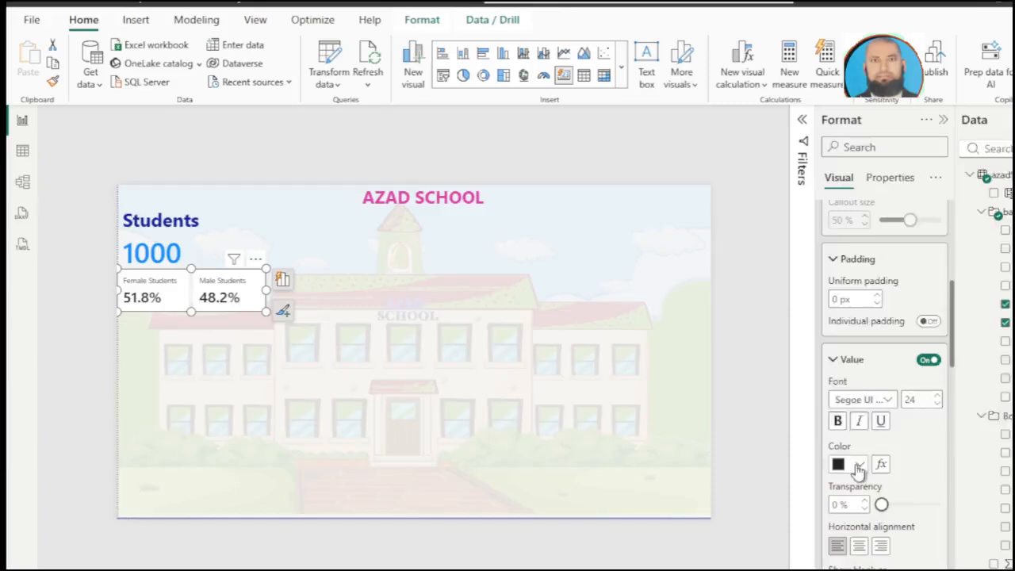
click(860, 464)
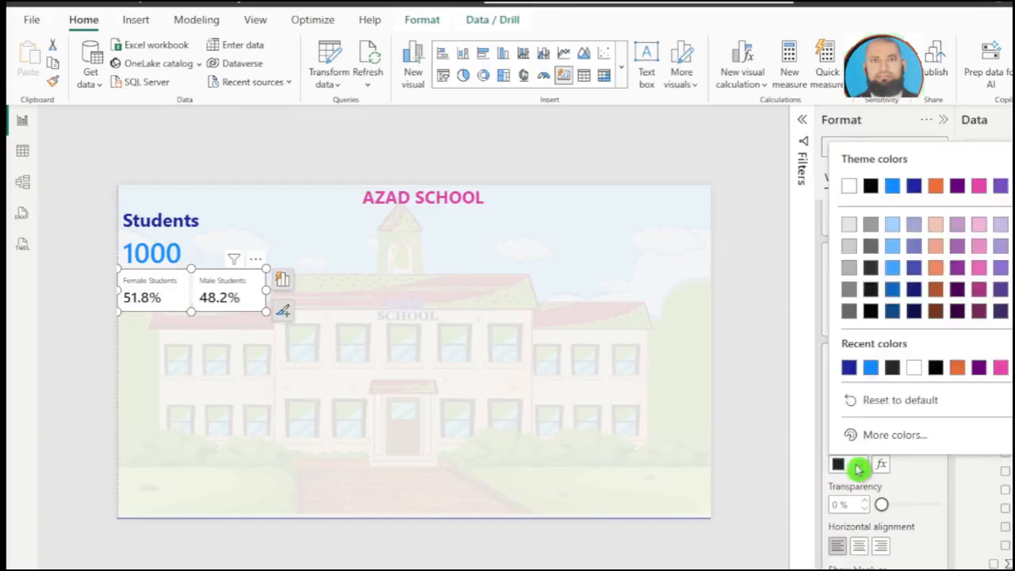
click(848, 368)
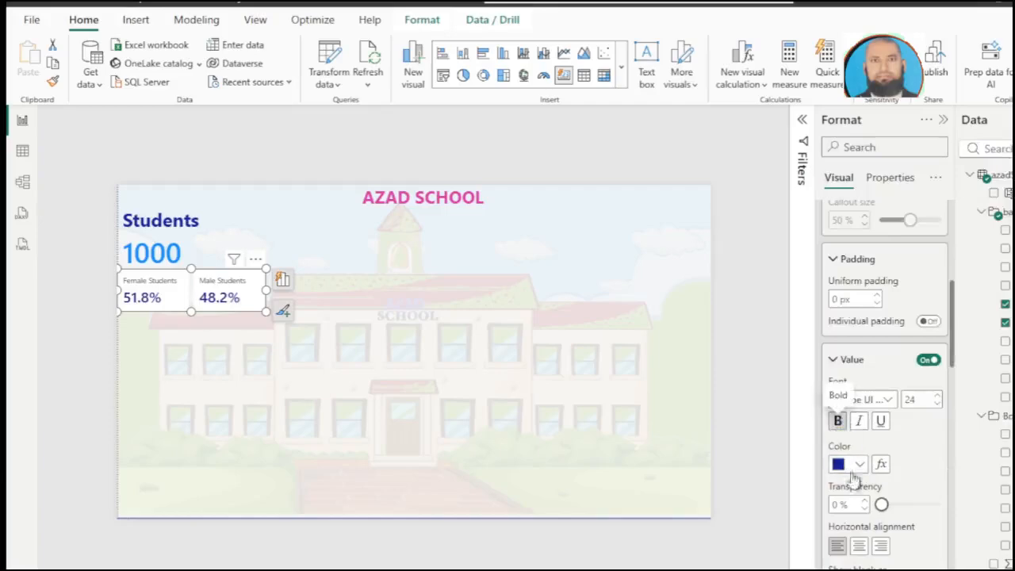
Step: Set the Female/Male Students card labels to font size 14 and bold, and widen the card slightly
scroll(905, 474, down, 4)
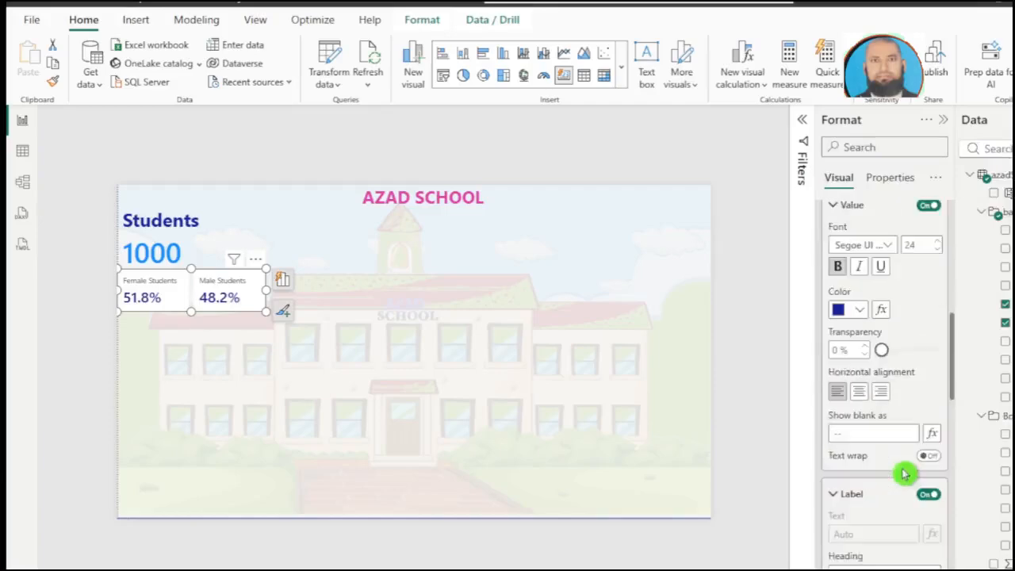
scroll(905, 473, down, 2)
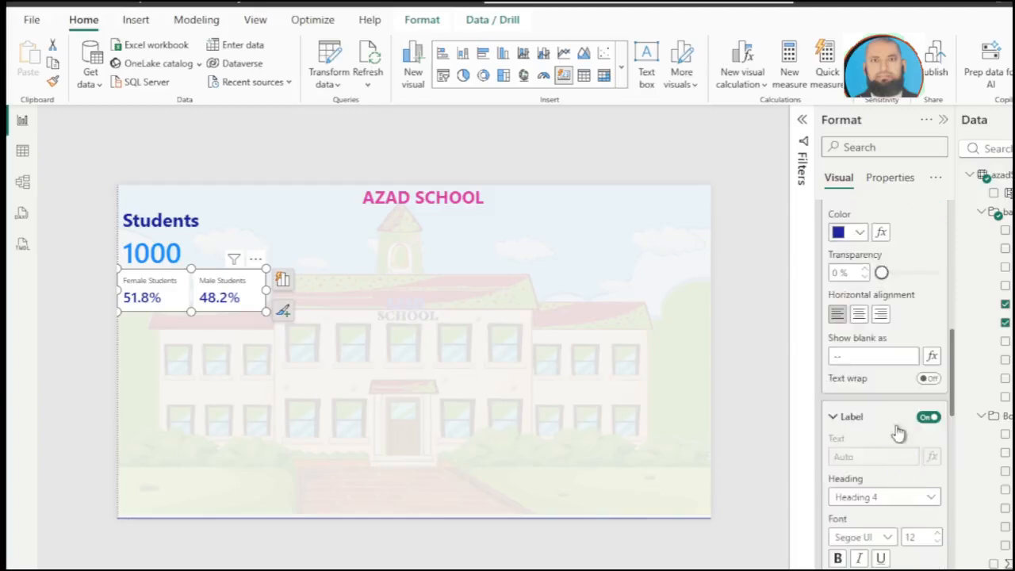
scroll(899, 436, down, 4)
click(938, 385)
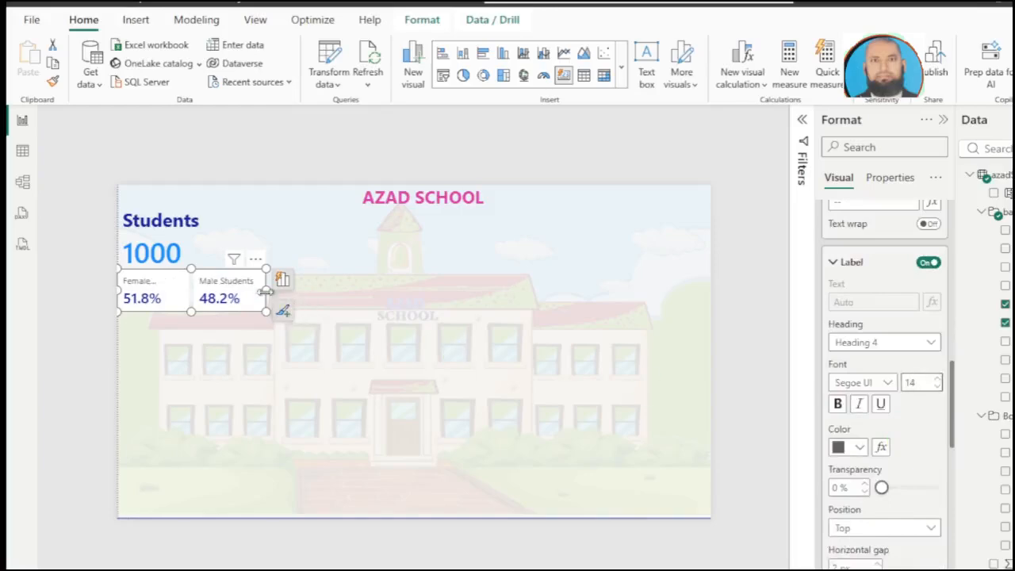
drag(268, 291, 274, 295)
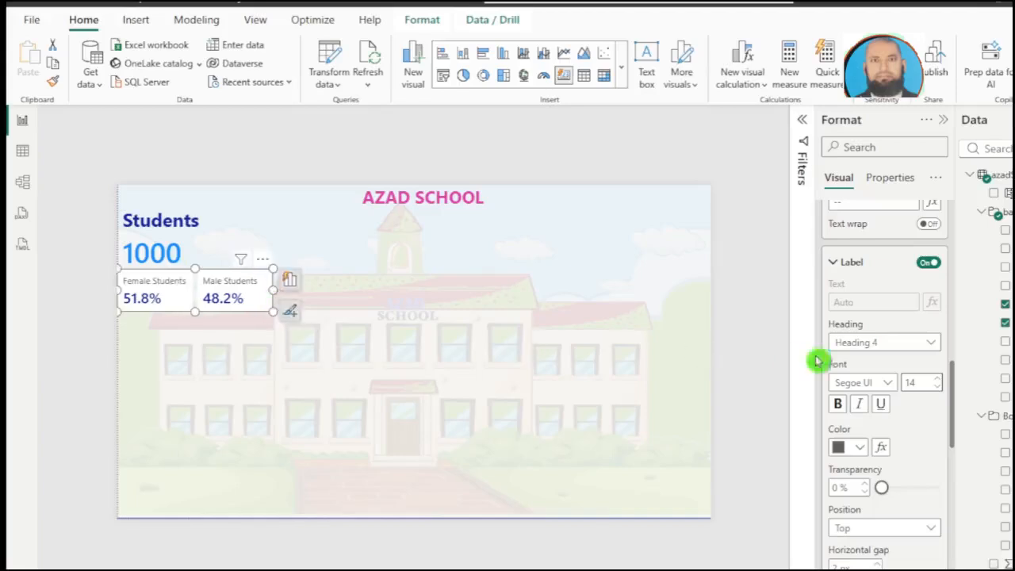
click(837, 403)
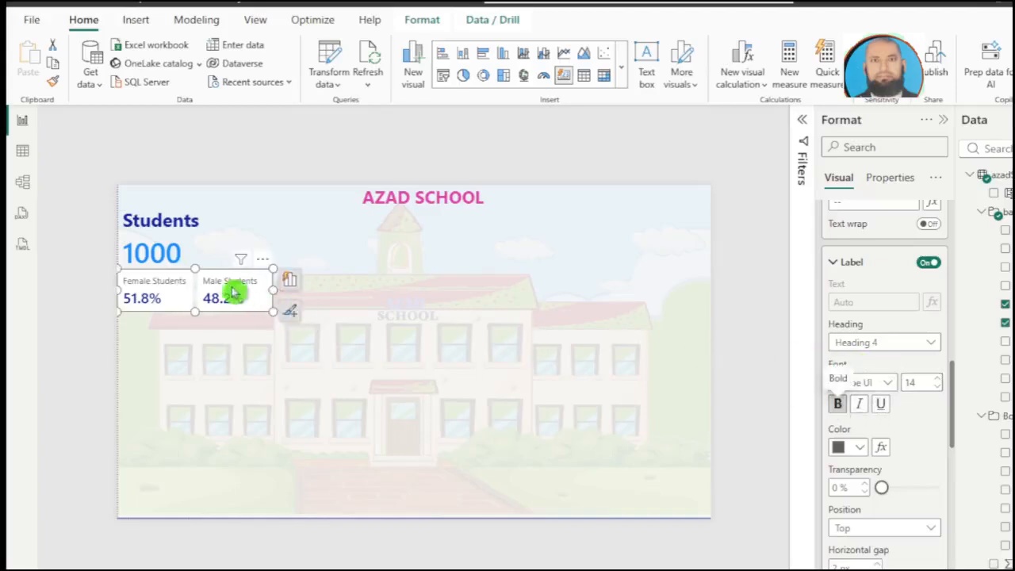
drag(274, 287, 277, 287)
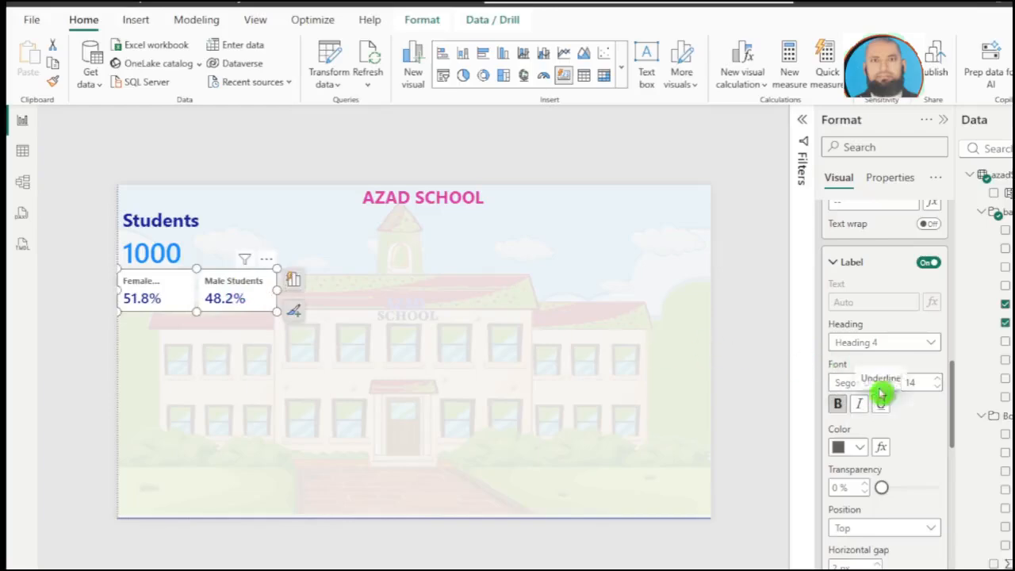
Step: Colour the Female/Male Students labels light blue and widen the card to fit both full names
click(860, 447)
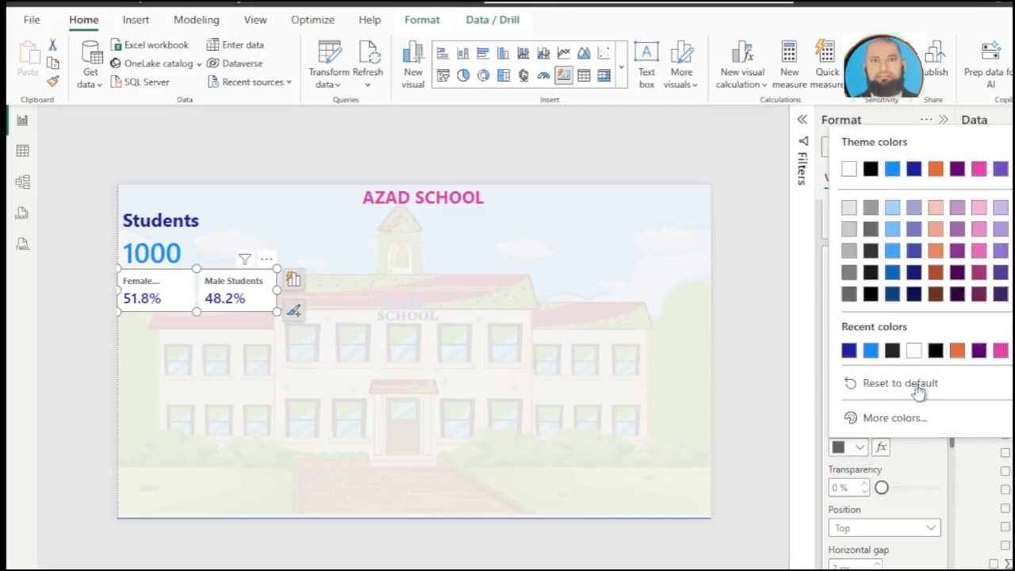
click(892, 237)
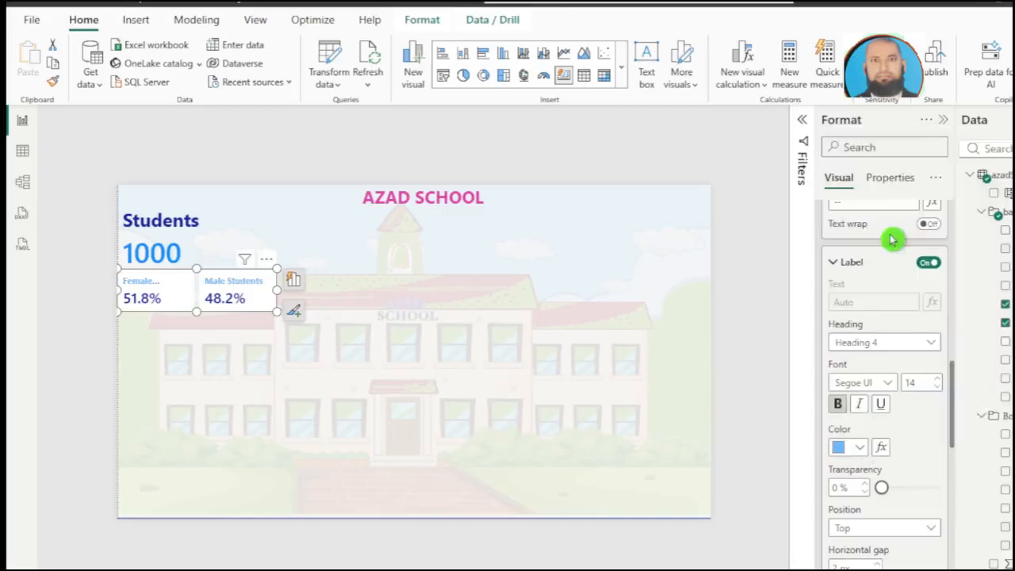
drag(278, 290, 282, 291)
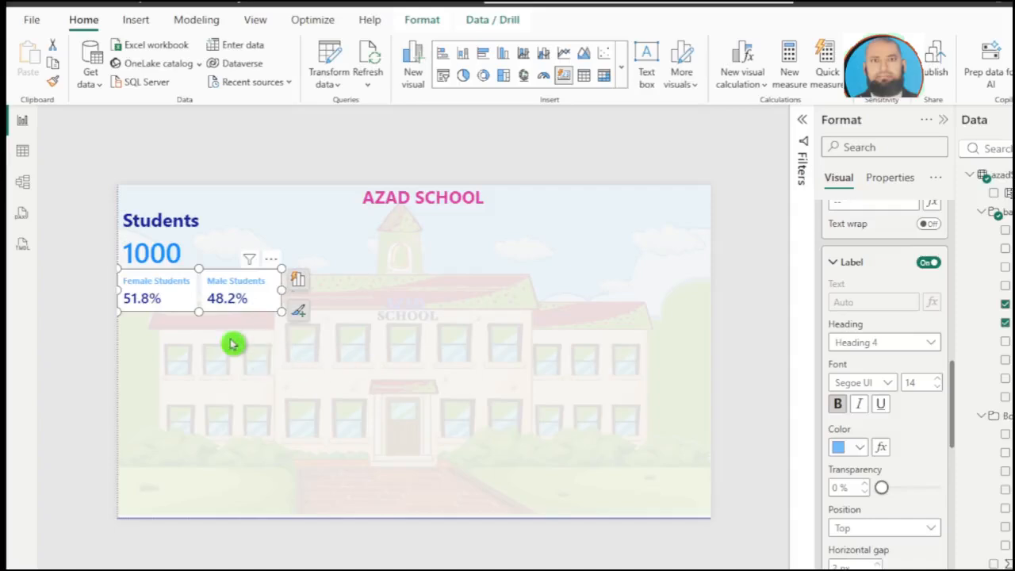
click(203, 345)
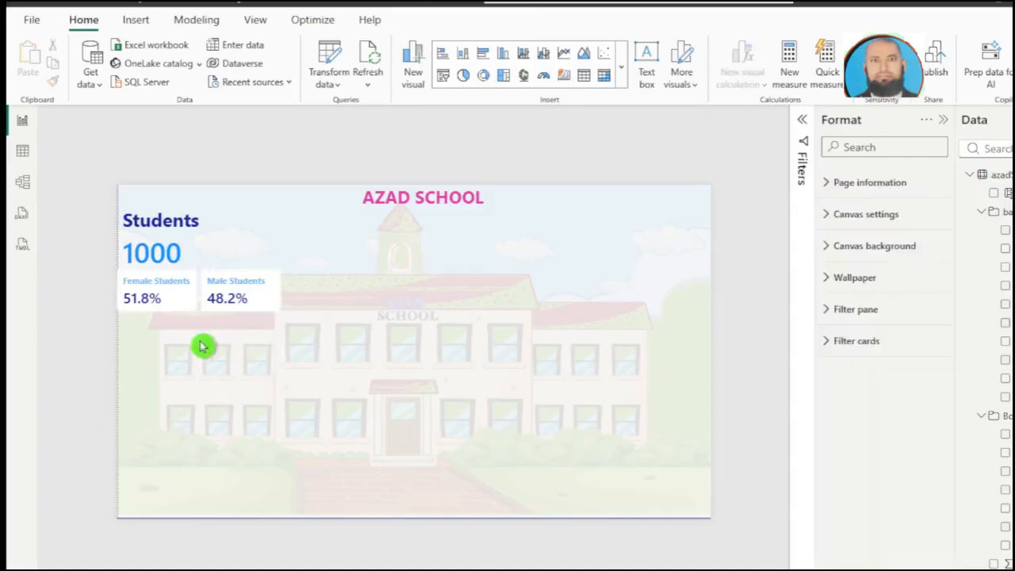
Step: Turn off the divider and background of the Female/Male Students cards
click(252, 301)
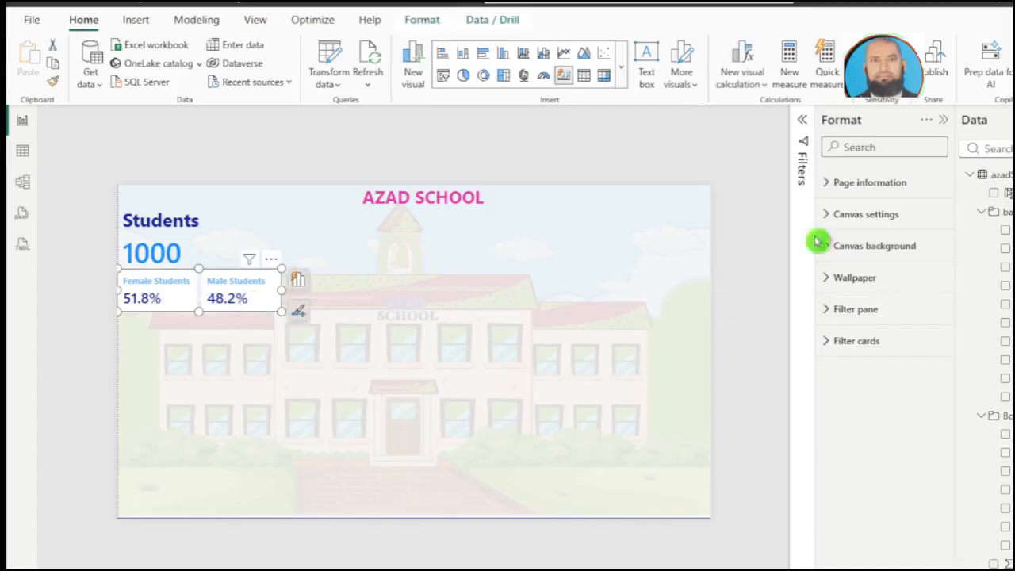
scroll(887, 357, down, 2)
scroll(934, 440, down, 5)
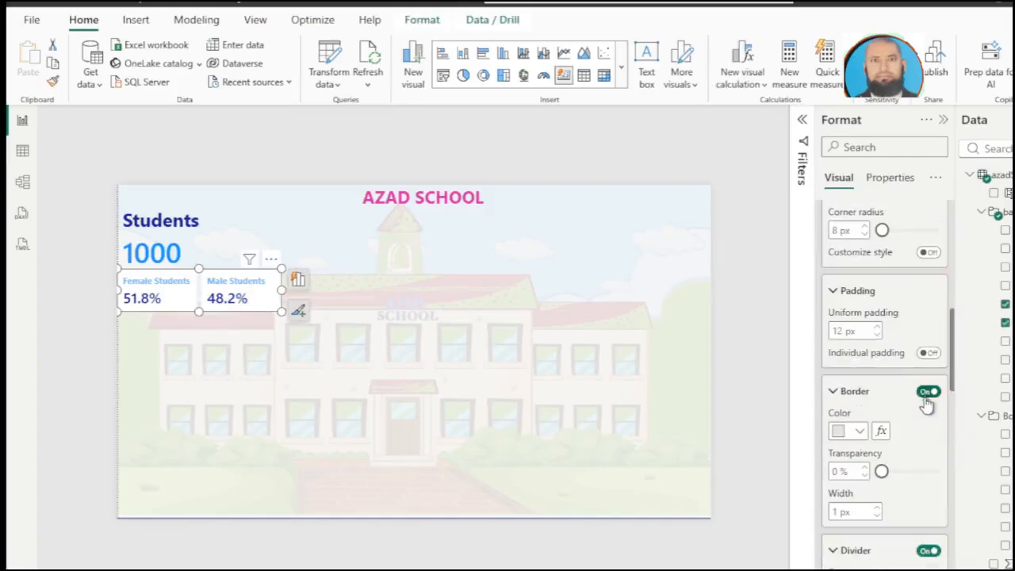
click(928, 549)
scroll(929, 547, down, 3)
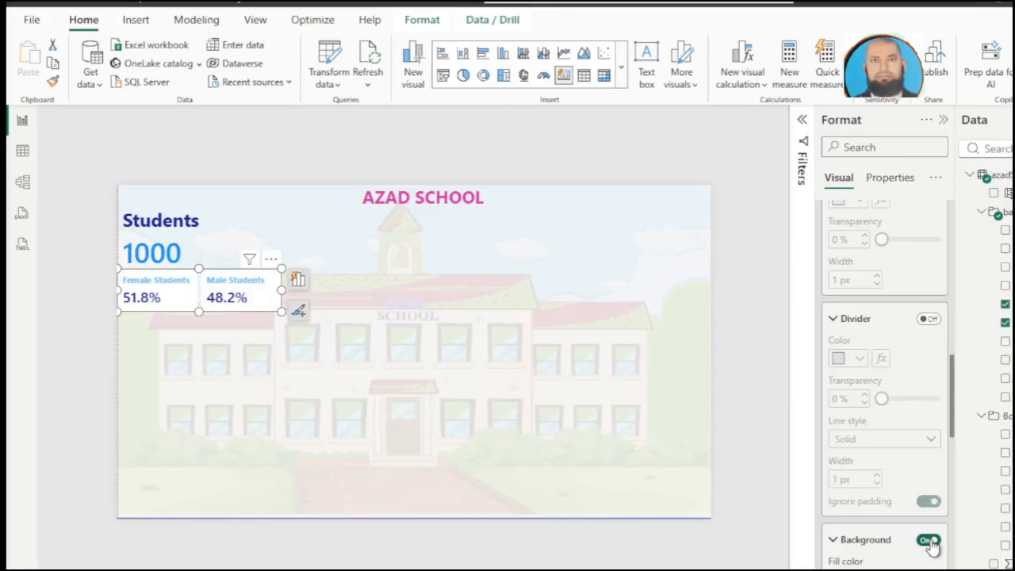
click(925, 541)
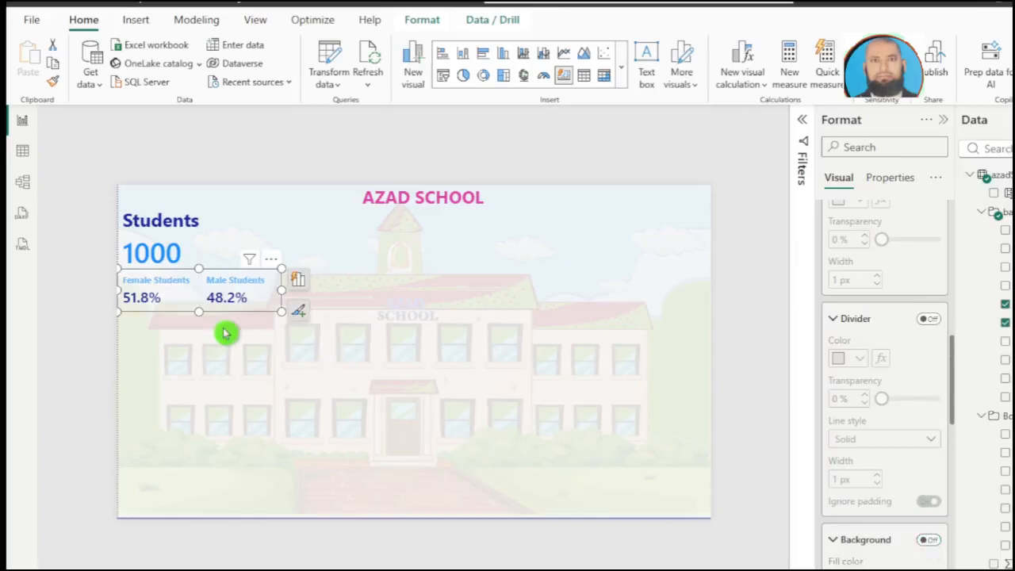
Step: Move the Female/Male Students card up beside the Students card, under the school title
drag(190, 294, 289, 251)
click(281, 299)
click(282, 257)
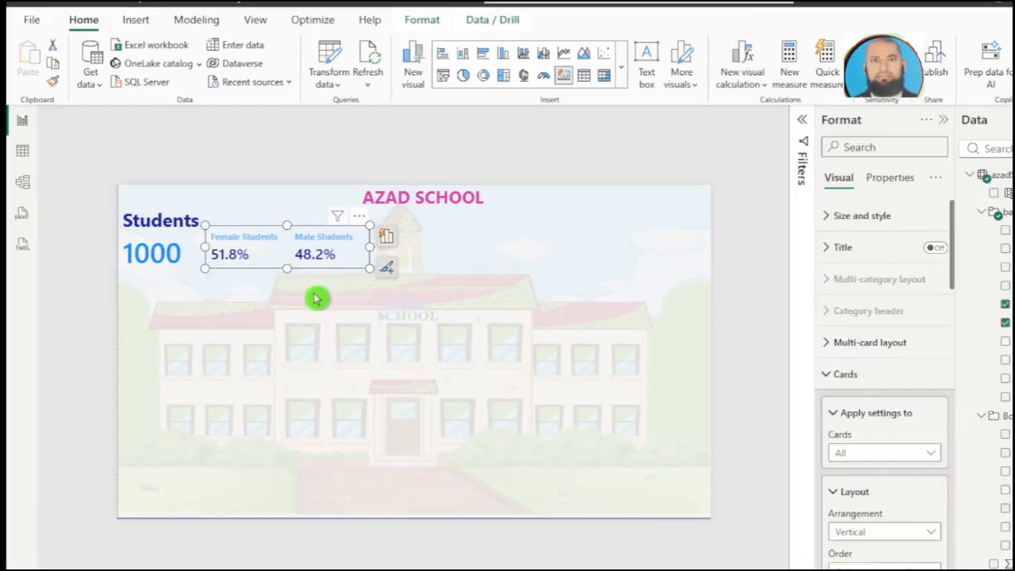
Step: Give the Female and Male Students cards a dark blue border
scroll(912, 397, down, 5)
click(929, 406)
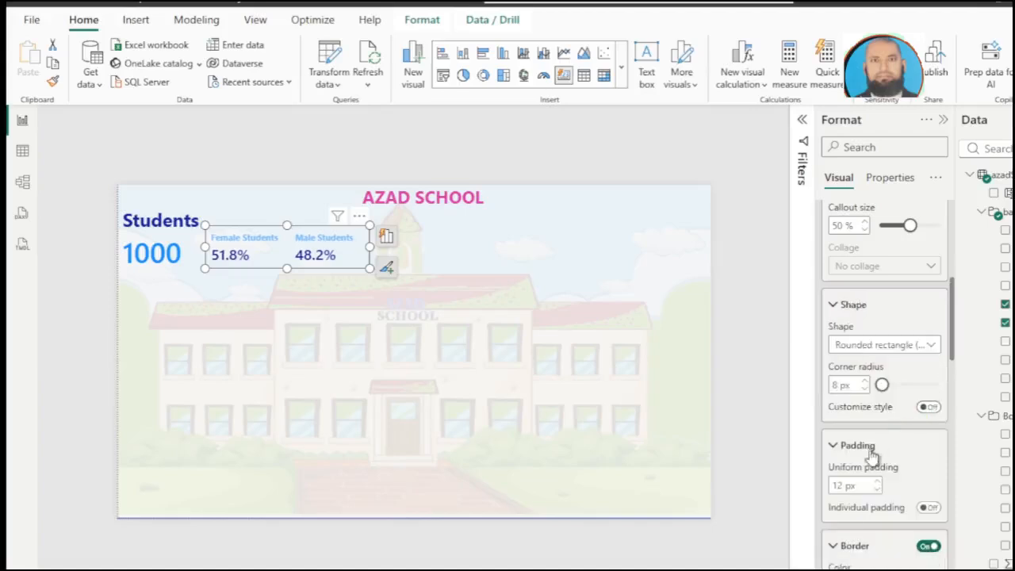
scroll(885, 471, down, 2)
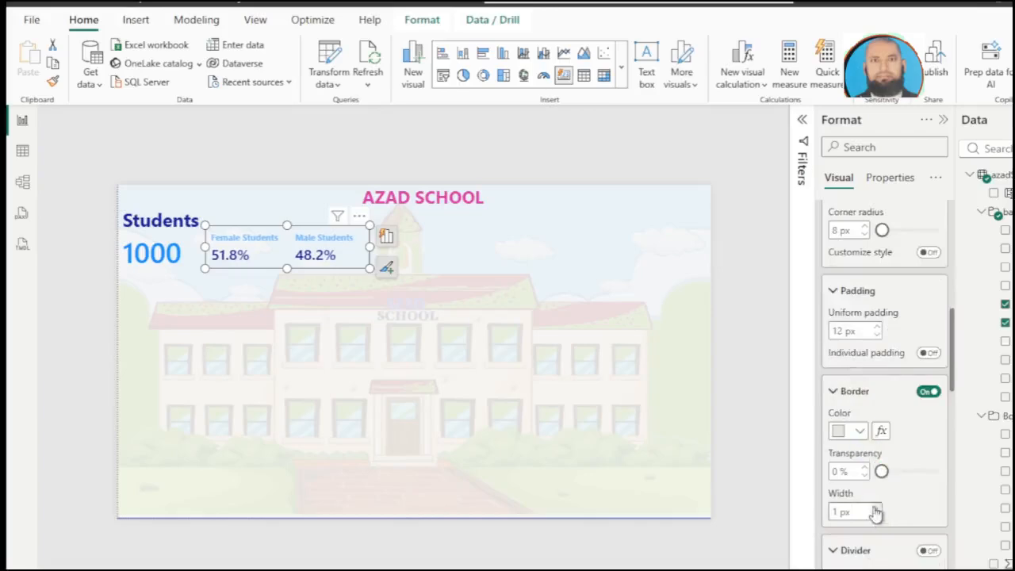
click(859, 432)
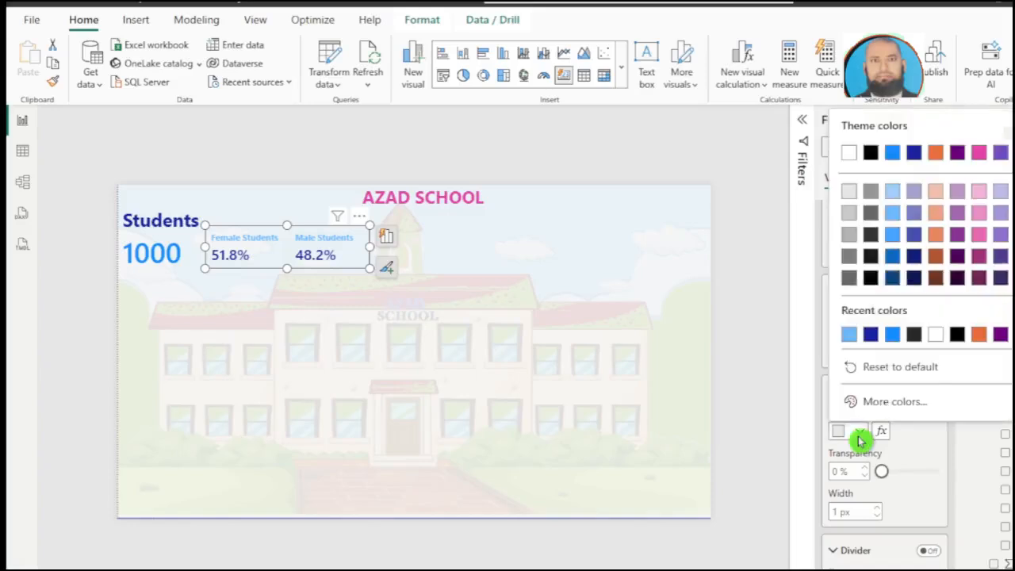
click(870, 334)
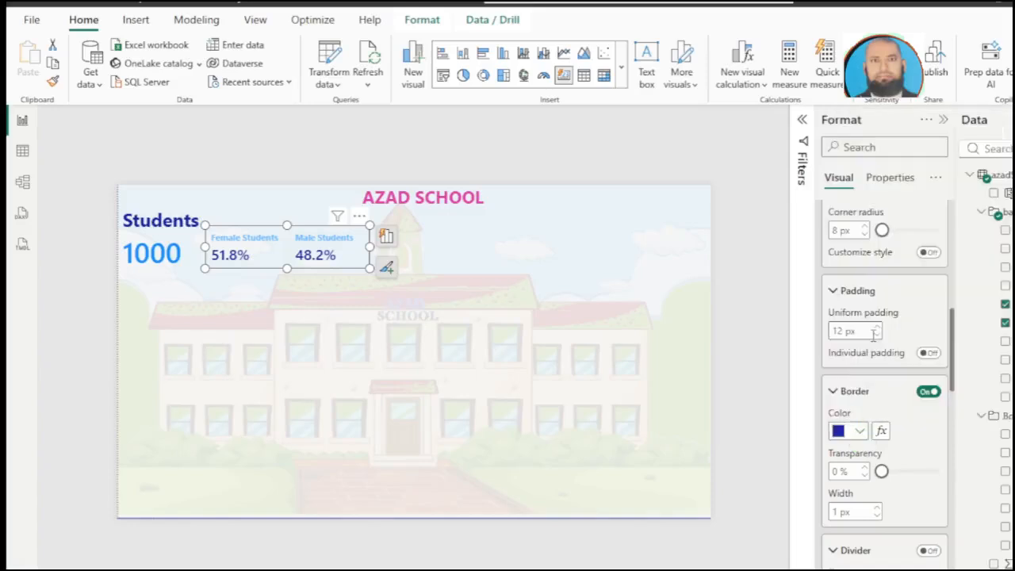
click(108, 328)
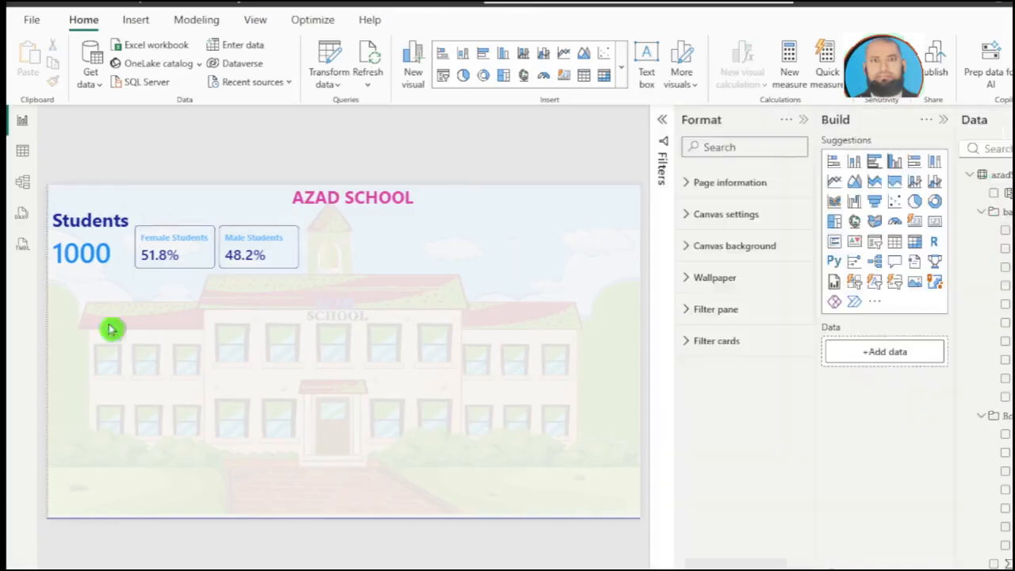
Step: Add a new card visual showing Avg math below the Students card and turn off its title
click(918, 225)
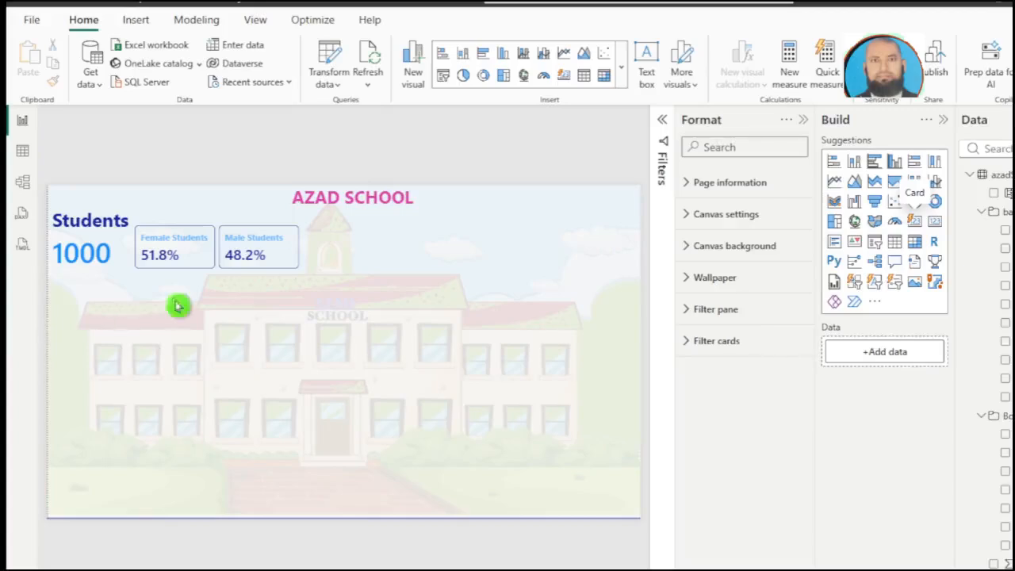
click(127, 320)
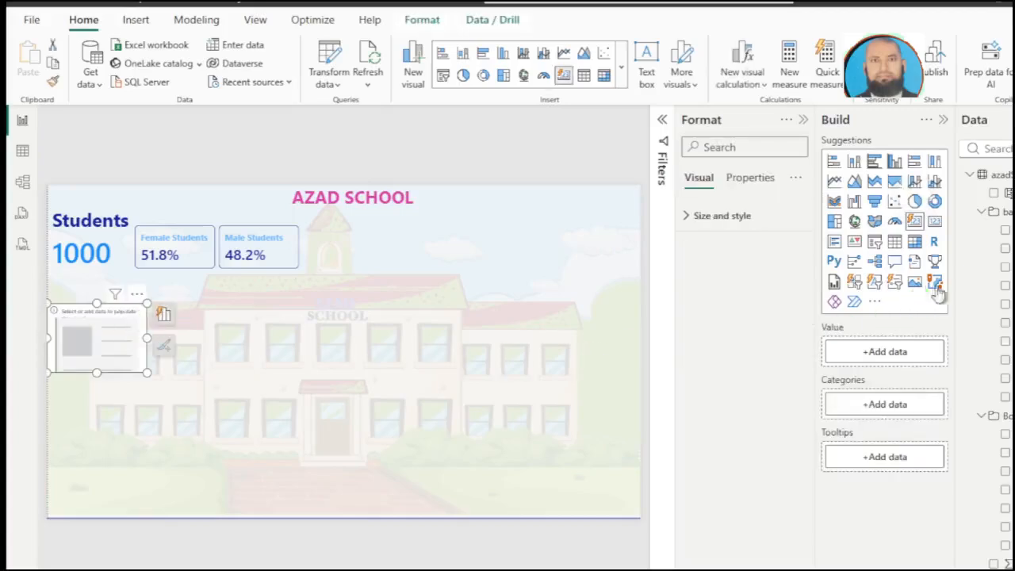
click(1004, 287)
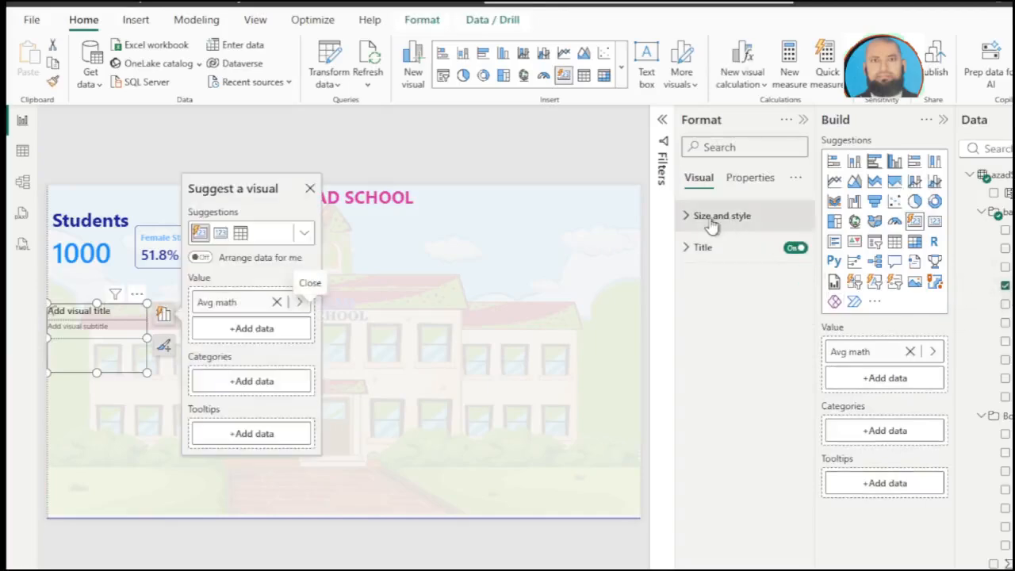
click(793, 249)
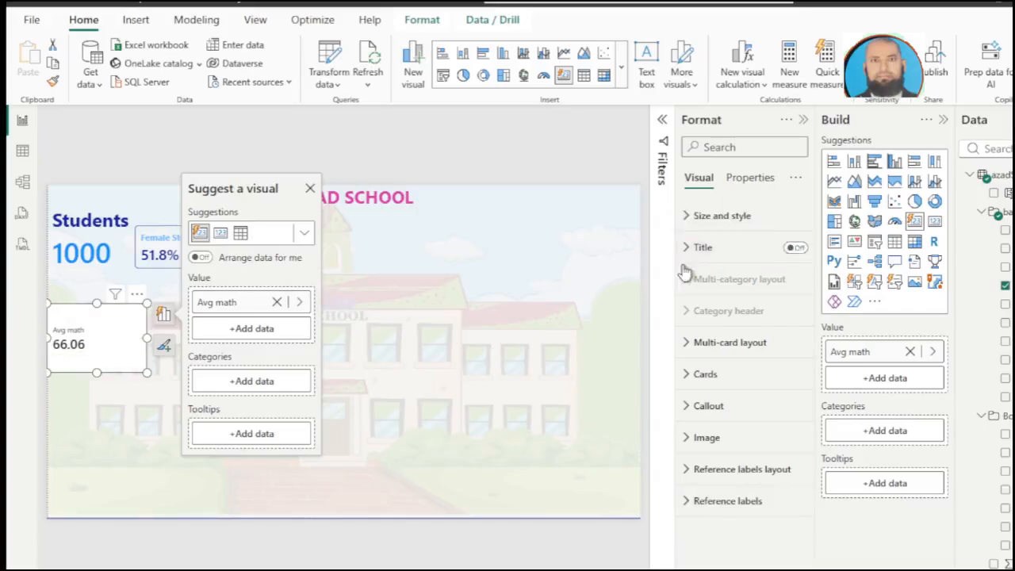
Step: Turn off the border and background of the Avg math card
scroll(738, 341, down, 5)
click(786, 393)
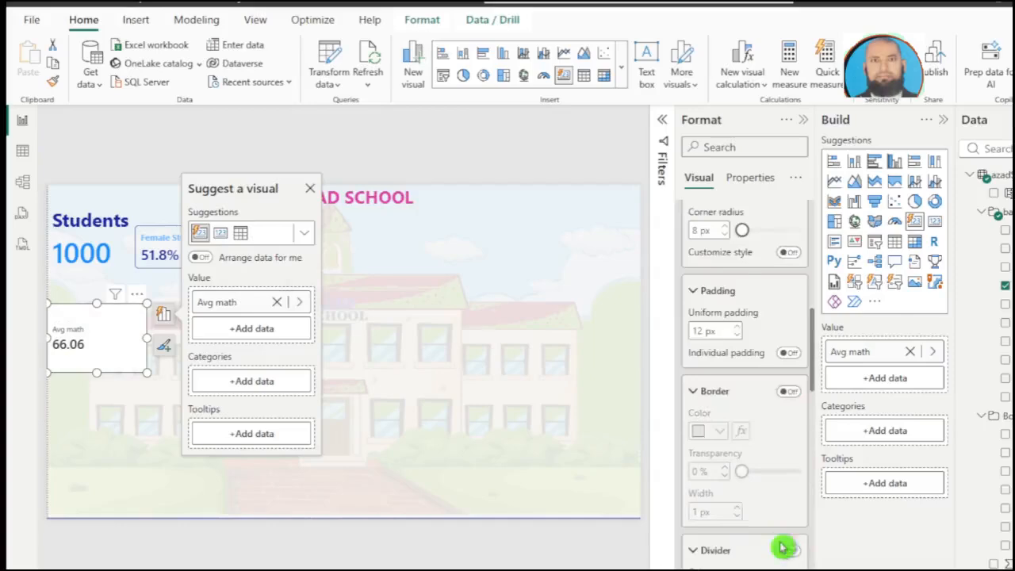
scroll(782, 554, down, 3)
click(788, 541)
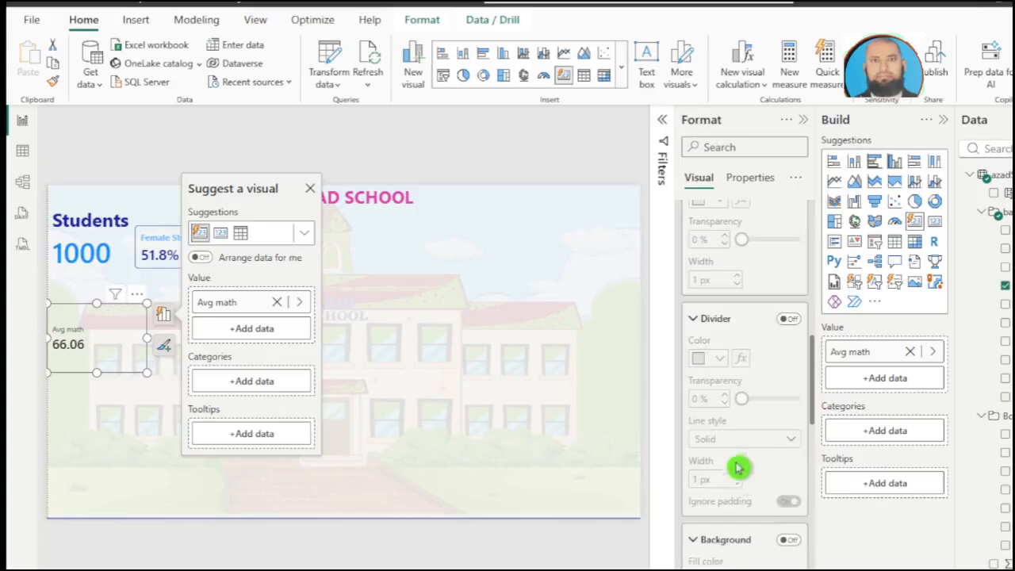
Step: Turn off the callout value of the Avg math card
scroll(736, 467, down, 3)
scroll(735, 459, down, 10)
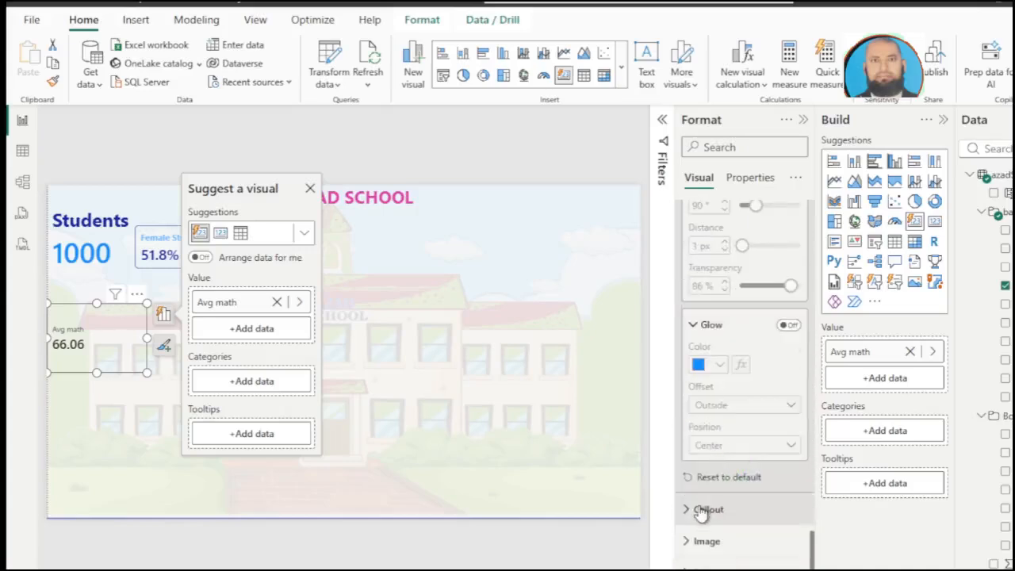
scroll(720, 414, down, 5)
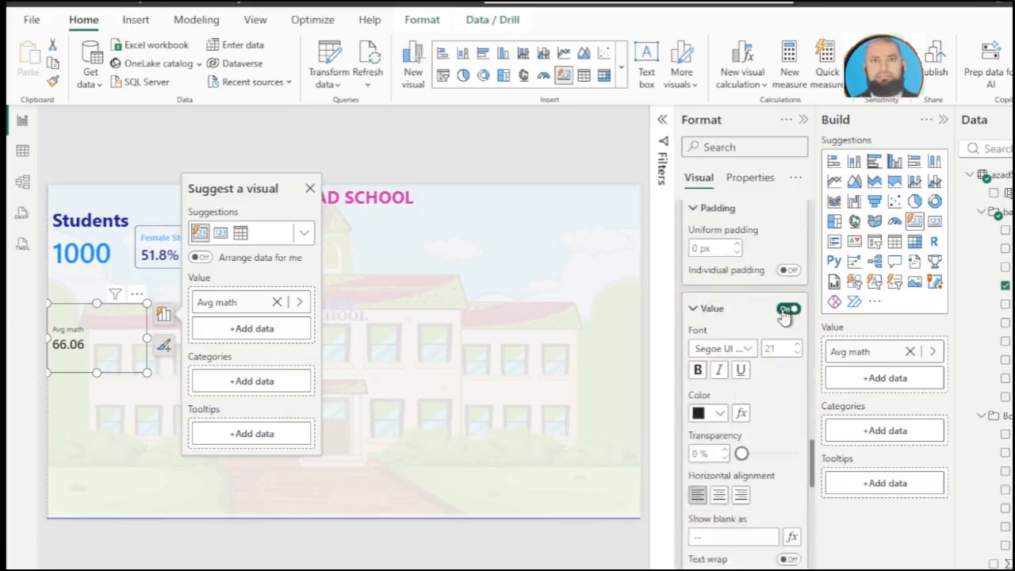
click(787, 309)
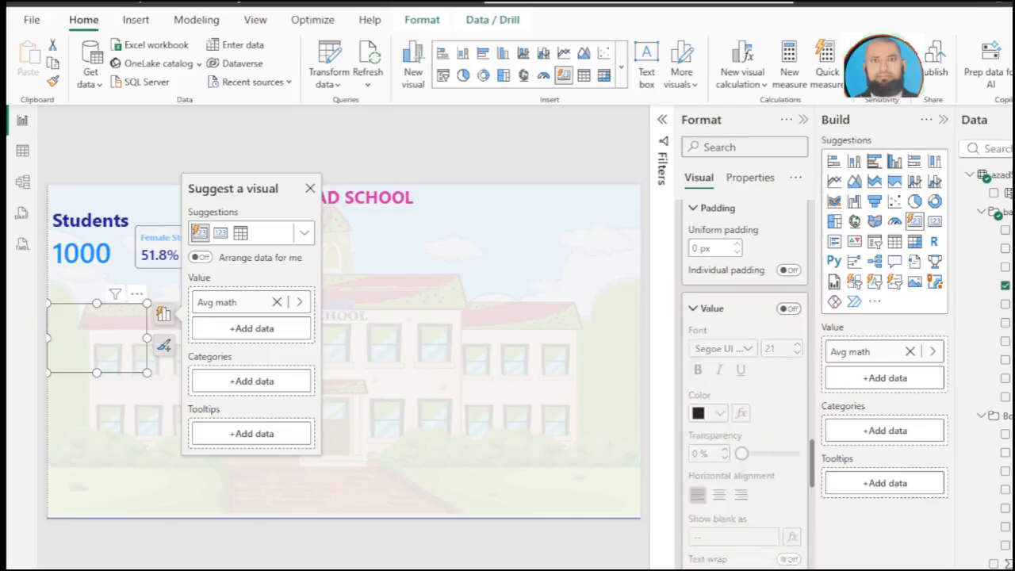
scroll(788, 524, down, 6)
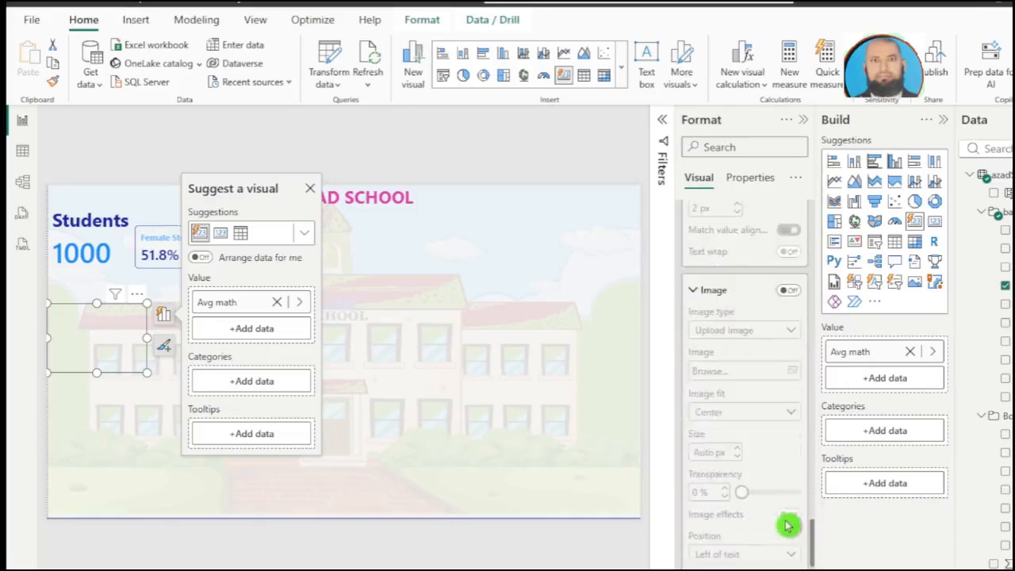
Step: Turn on the callout image of the Avg math card and set its image type to Select from data
scroll(788, 525, down, 1)
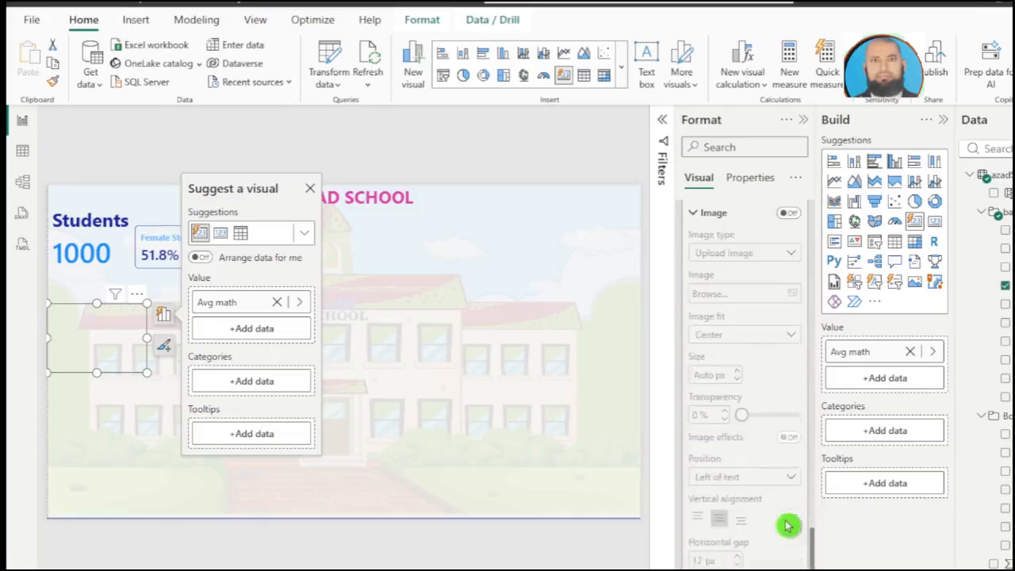
click(788, 214)
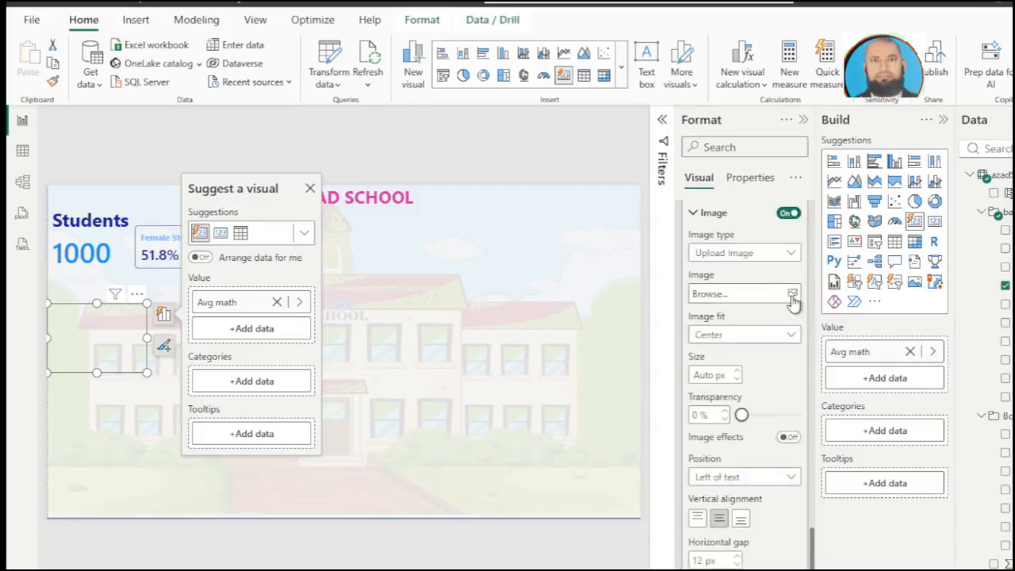
click(763, 254)
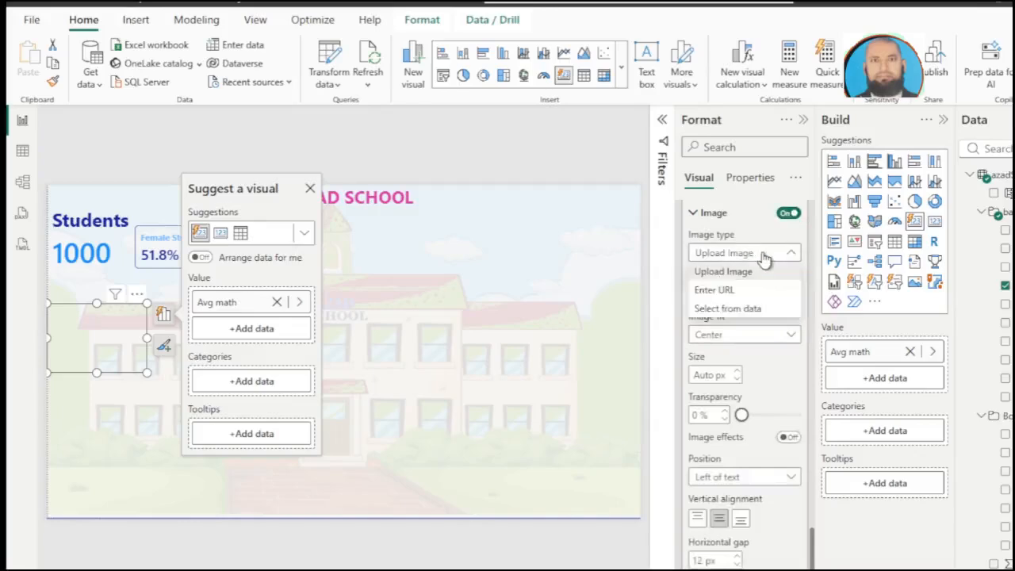
click(738, 314)
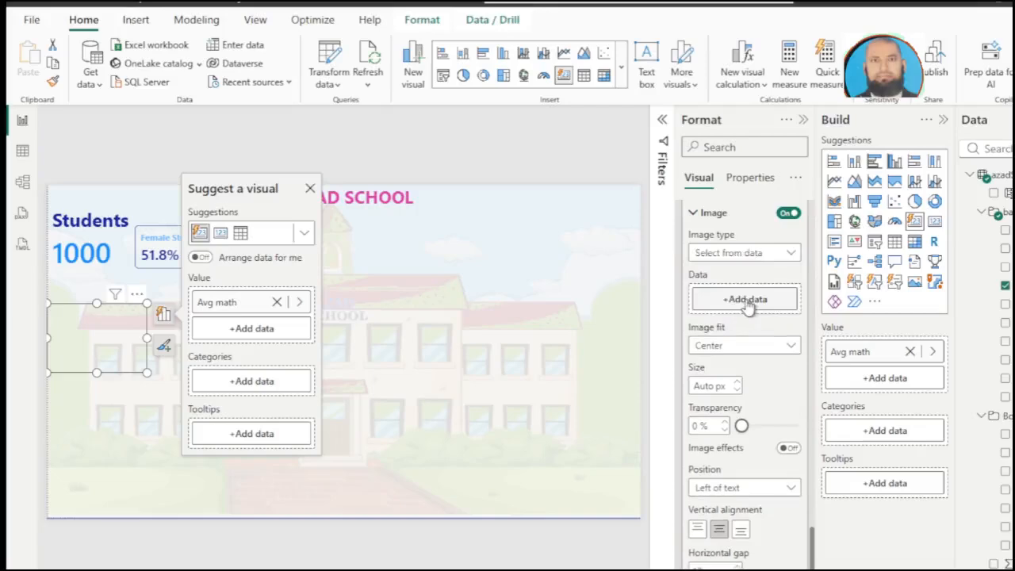
Step: Use the Math Donut Chart measure from the Box folder as the Avg math card's image data
click(746, 301)
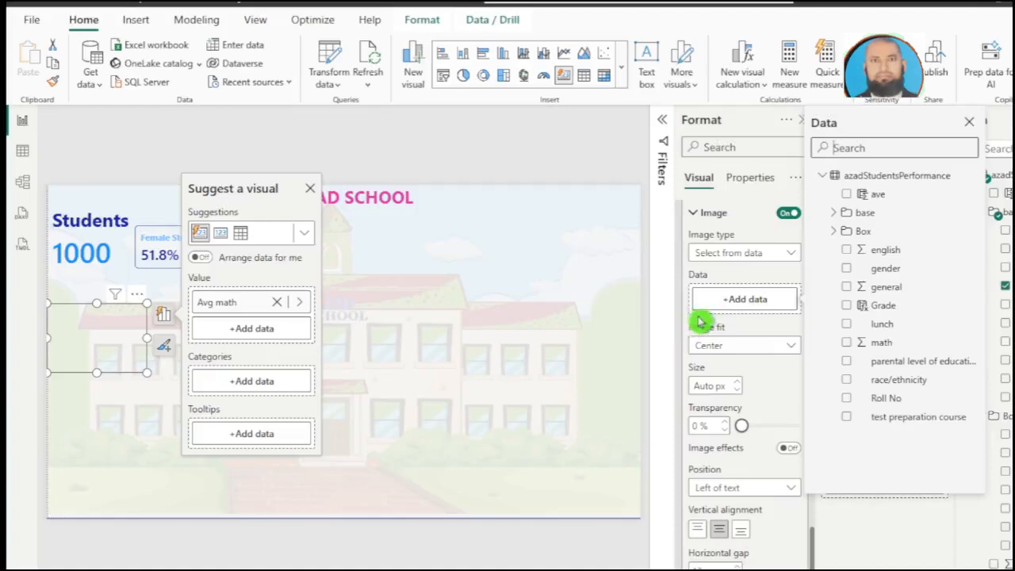
click(833, 214)
click(833, 214)
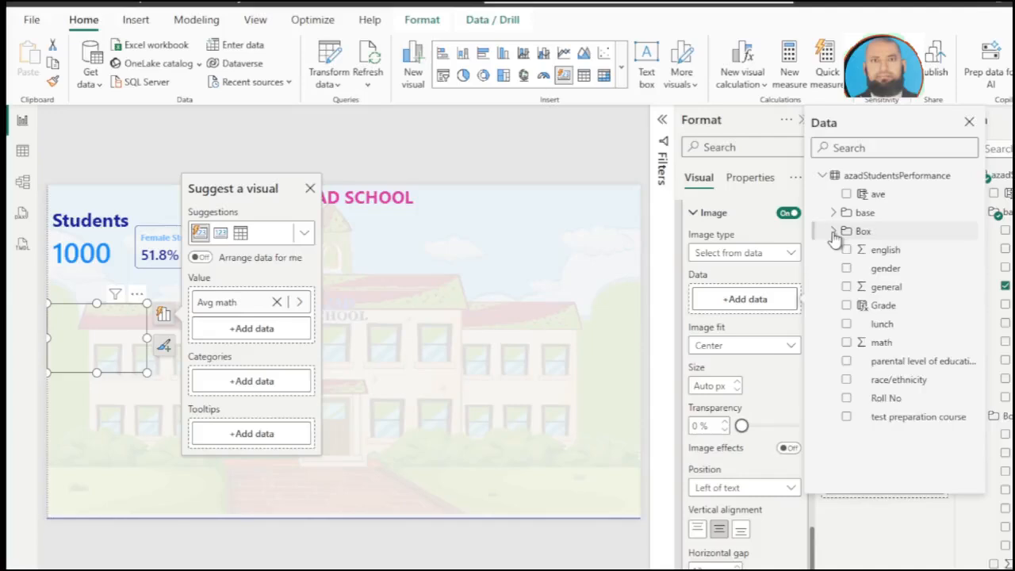
click(834, 232)
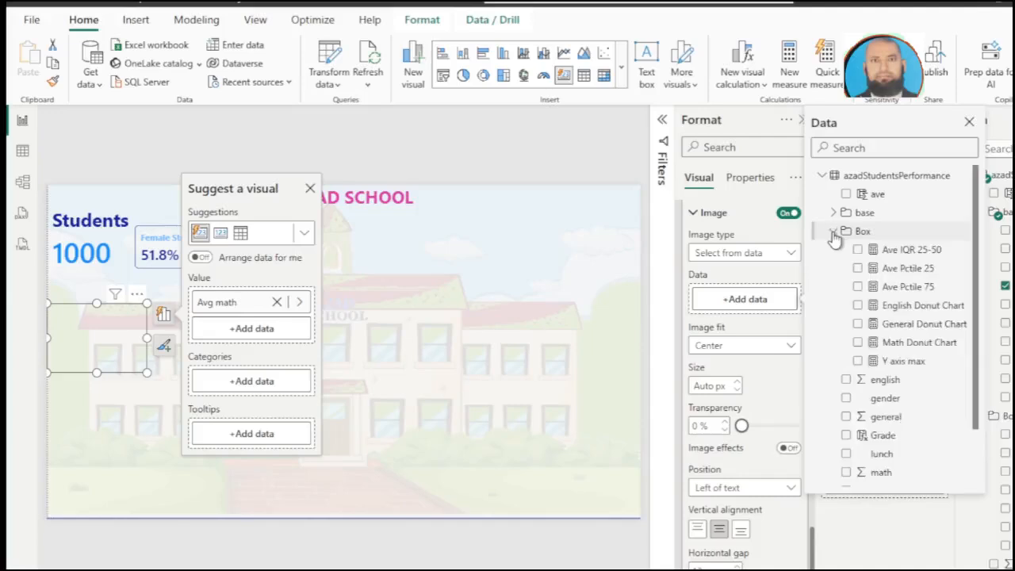
click(858, 343)
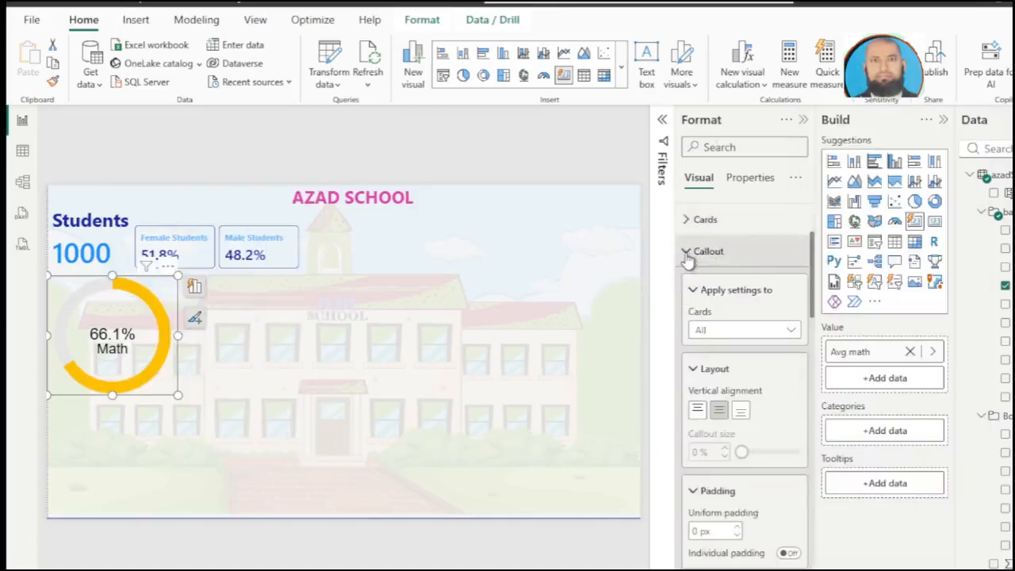
click(757, 333)
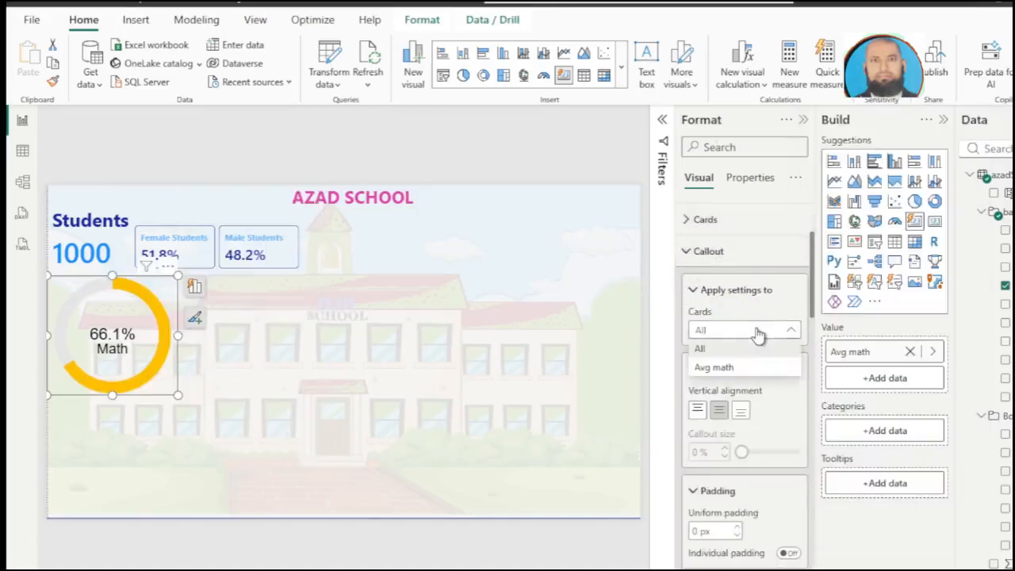
click(731, 370)
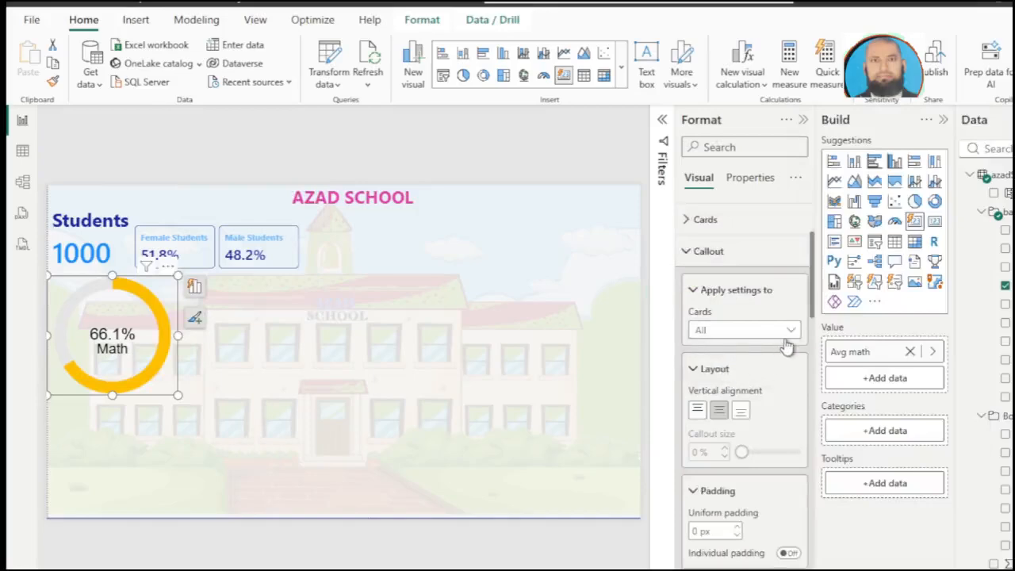
scroll(758, 428, down, 10)
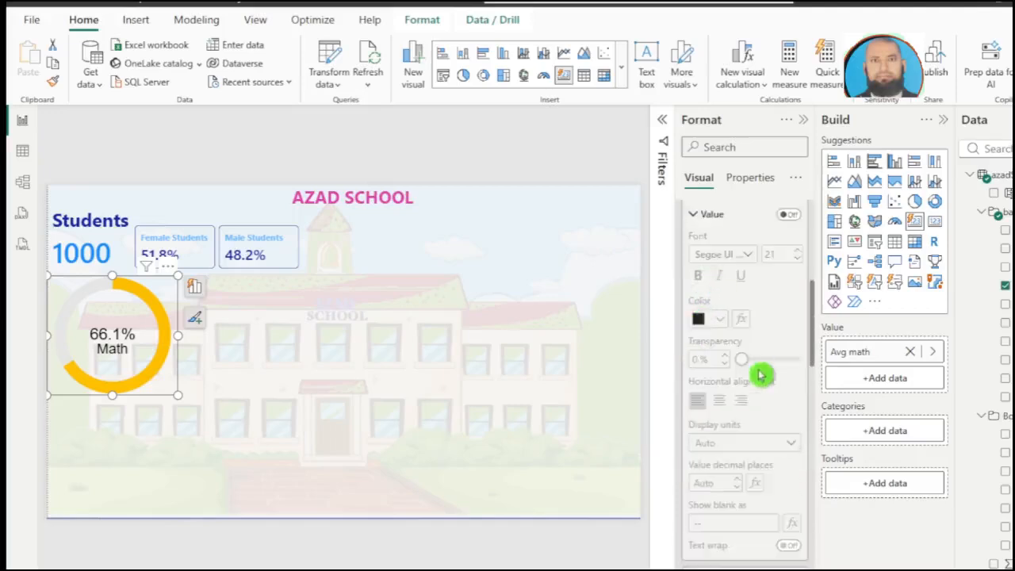
scroll(759, 370, down, 5)
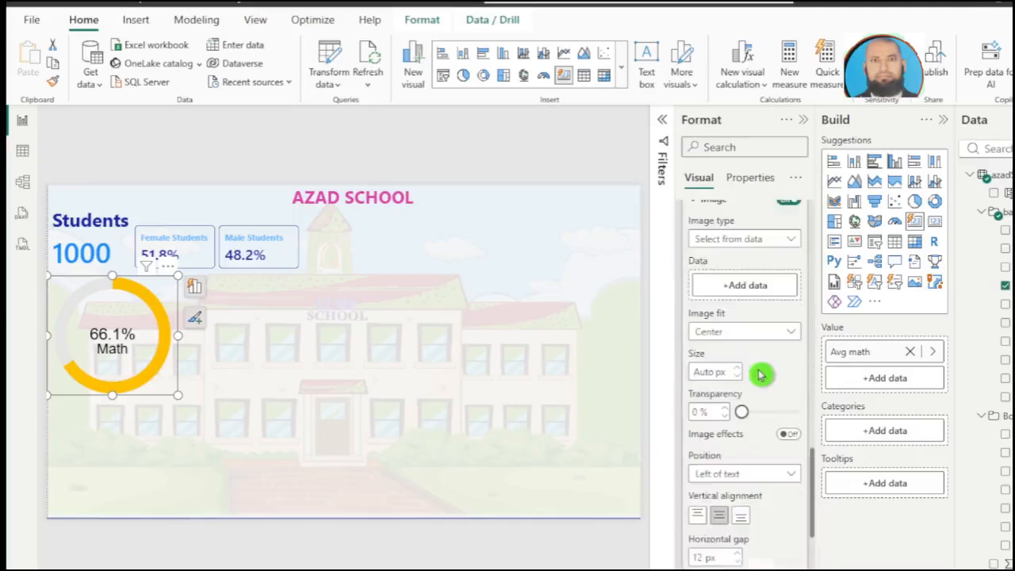
click(789, 334)
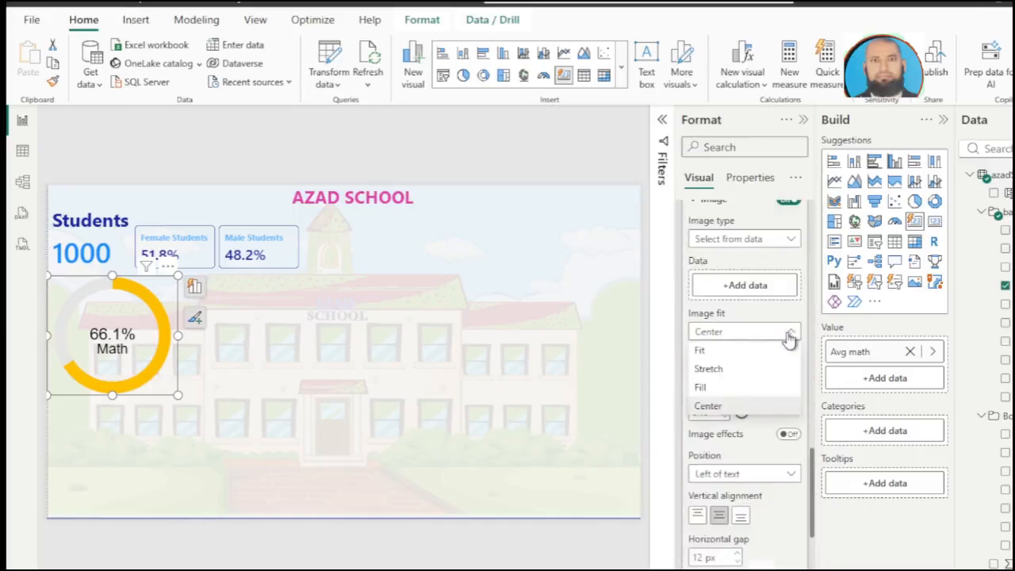
click(730, 355)
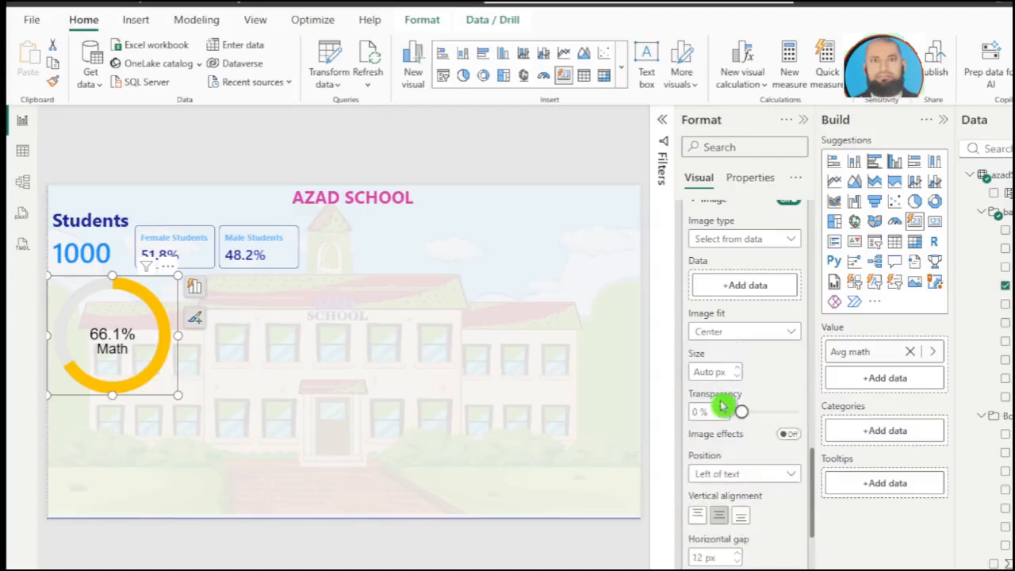
Step: Set the image size of the Math donut card to 150 px
click(730, 377)
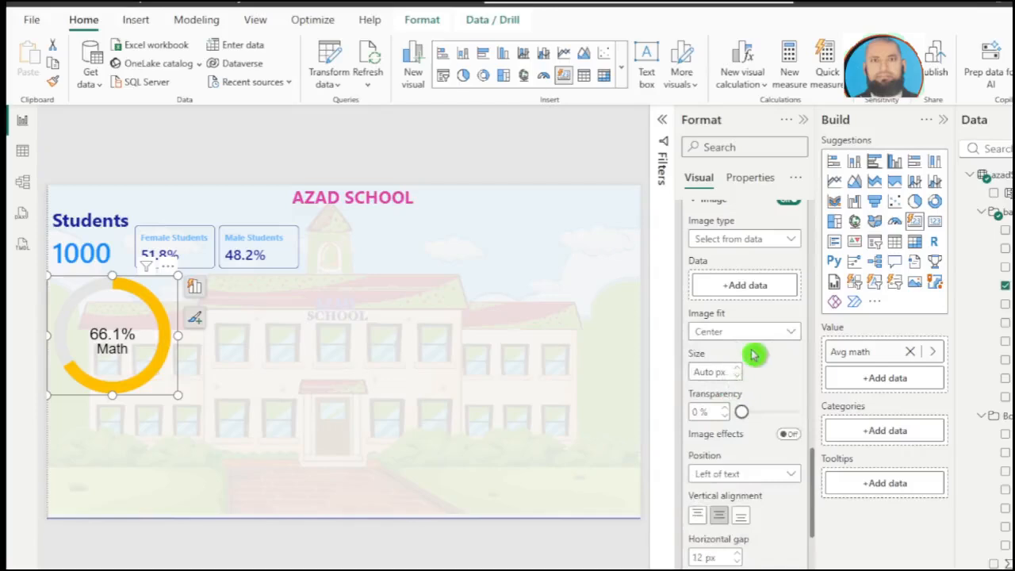
scroll(754, 355, up, 2)
scroll(754, 357, down, 2)
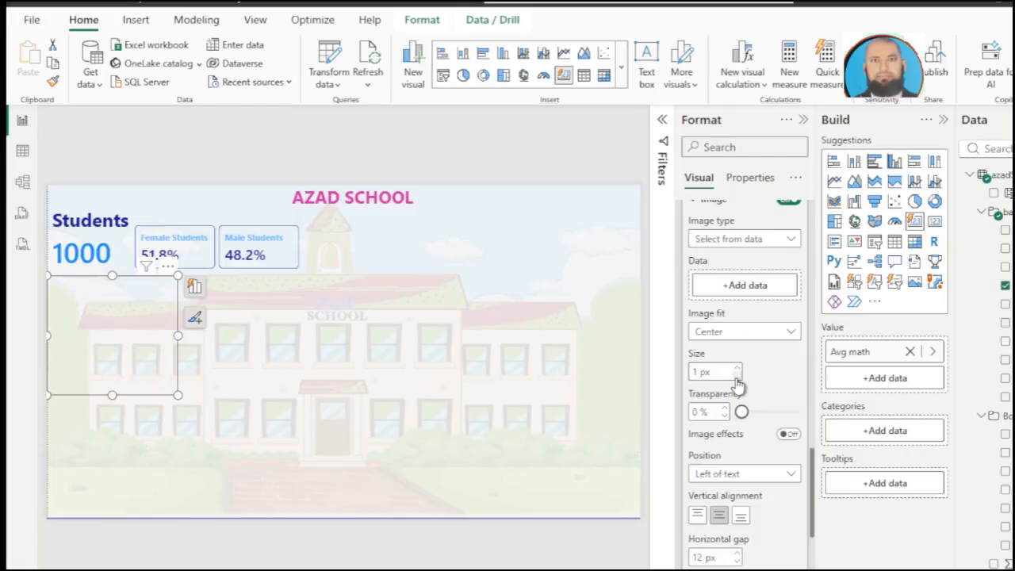
drag(697, 375, 687, 382)
text(100)
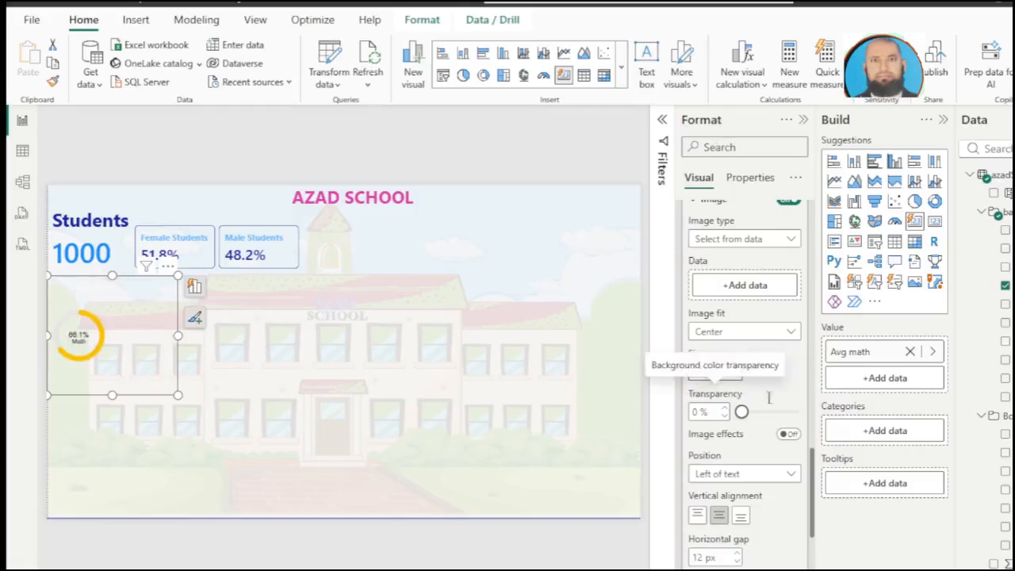
key(BackSpace)
key(BackSpace)
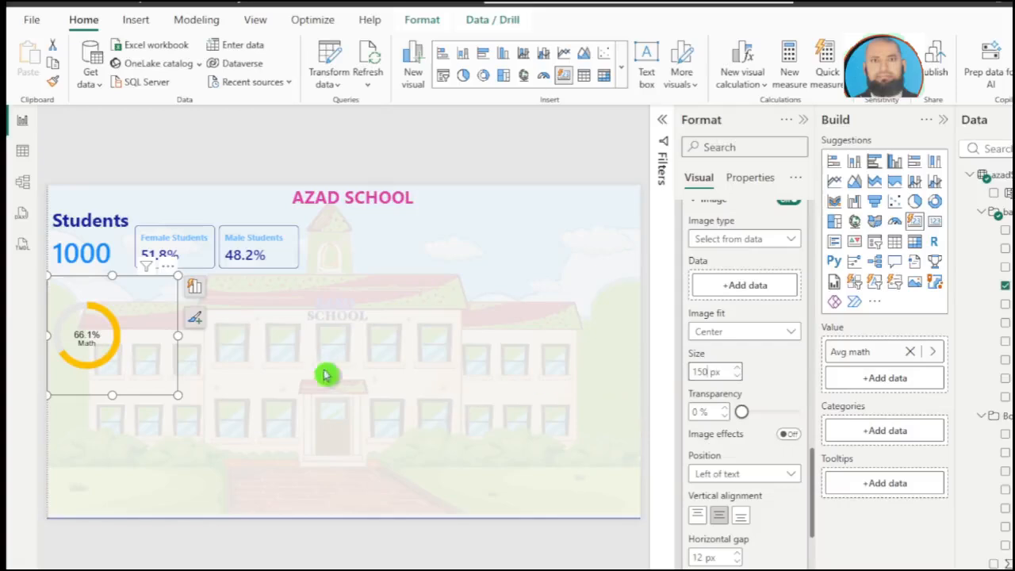
Step: Shrink the Math donut card's height and width to fit closely around the donut, then deselect it
drag(112, 396, 116, 354)
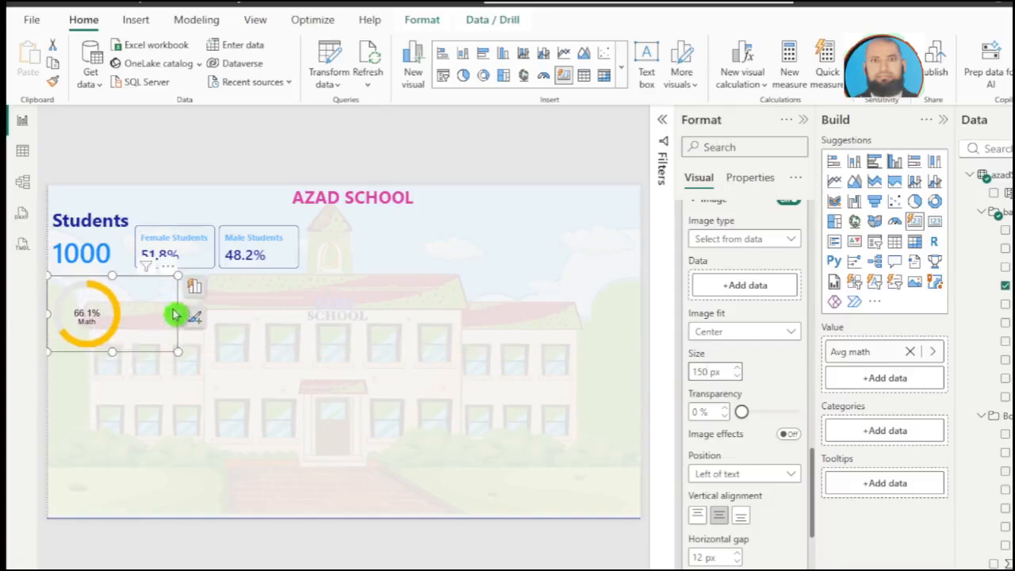
drag(178, 314, 125, 315)
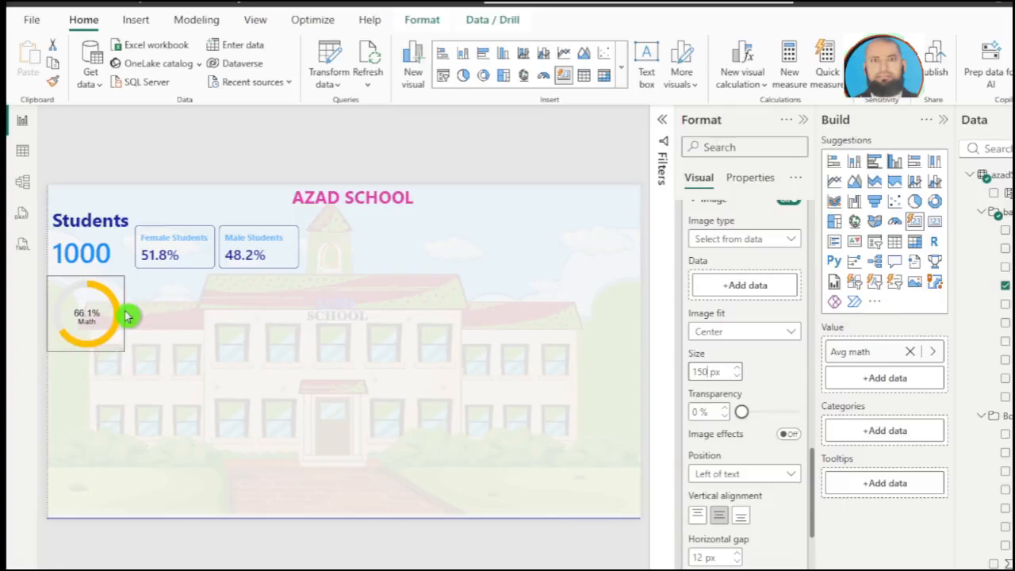
click(169, 371)
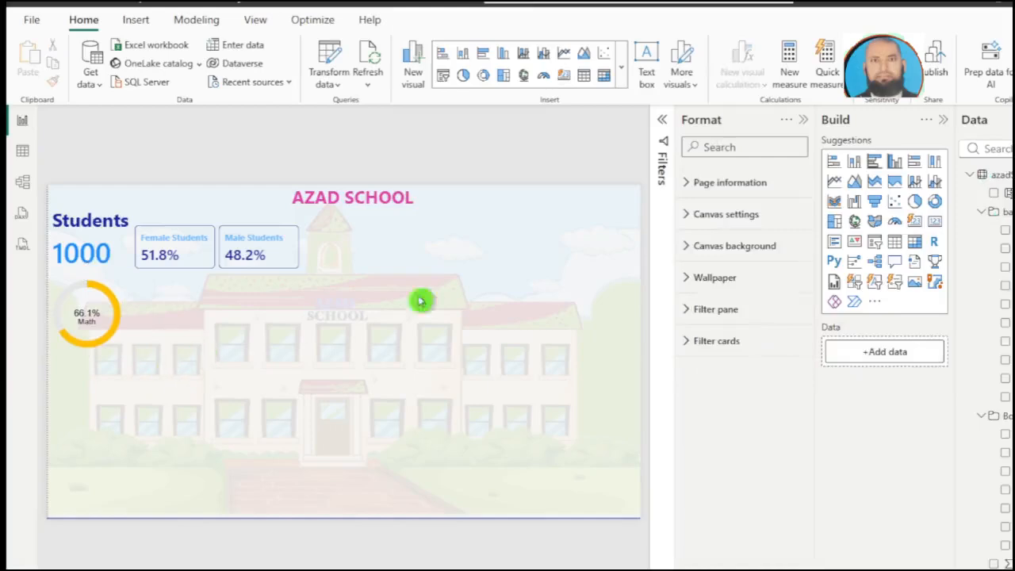
Step: Add a new card visual showing Avg English directly beside the Math donut card
click(916, 226)
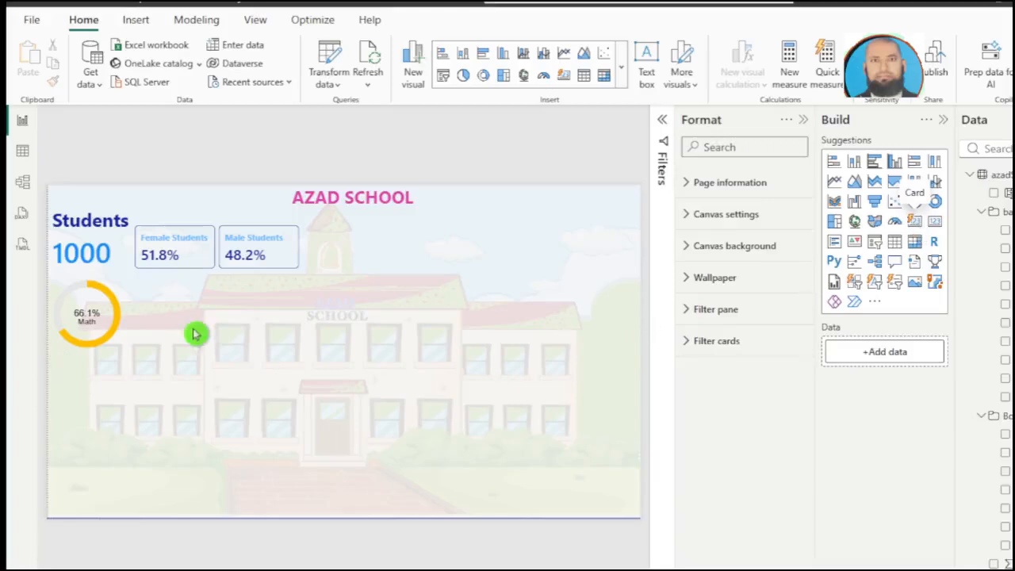
drag(75, 412, 158, 315)
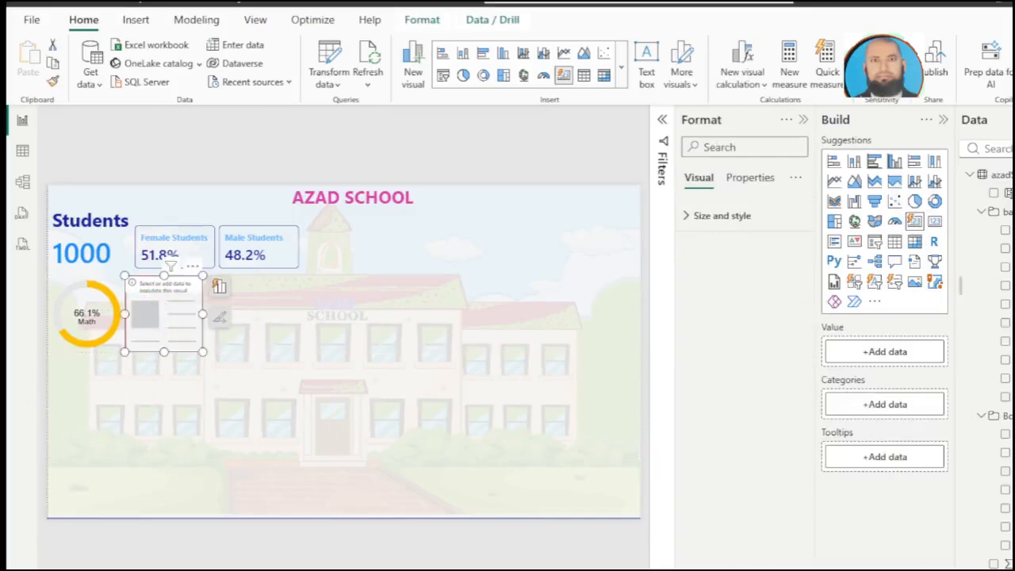
click(1005, 252)
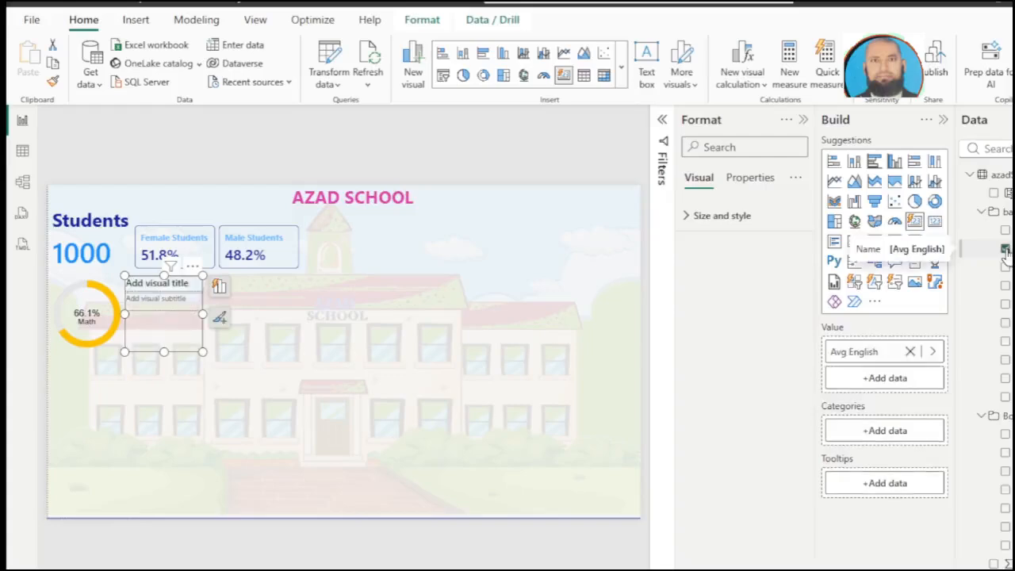
Step: Turn off the title of the Avg English card
click(218, 285)
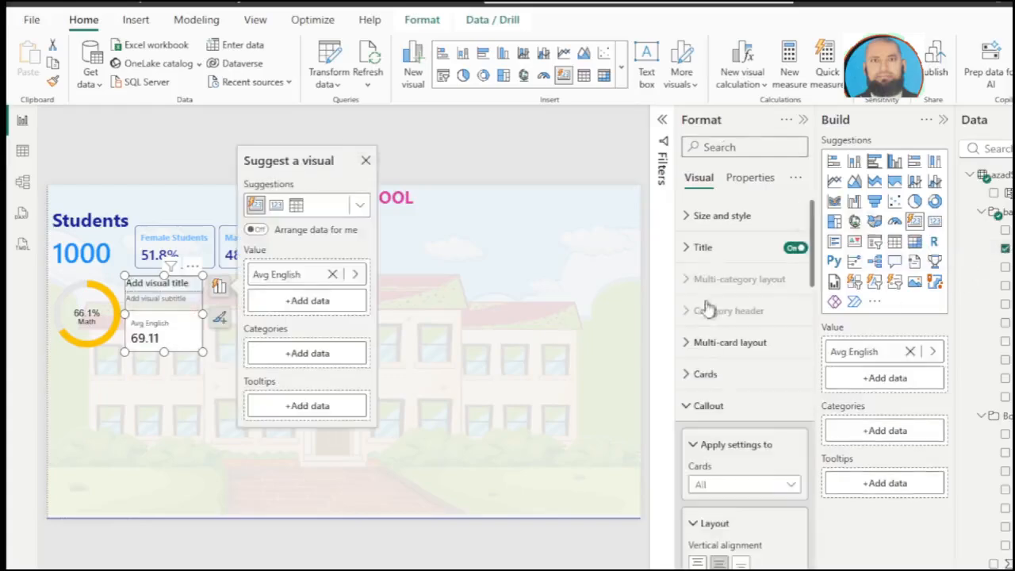
click(689, 381)
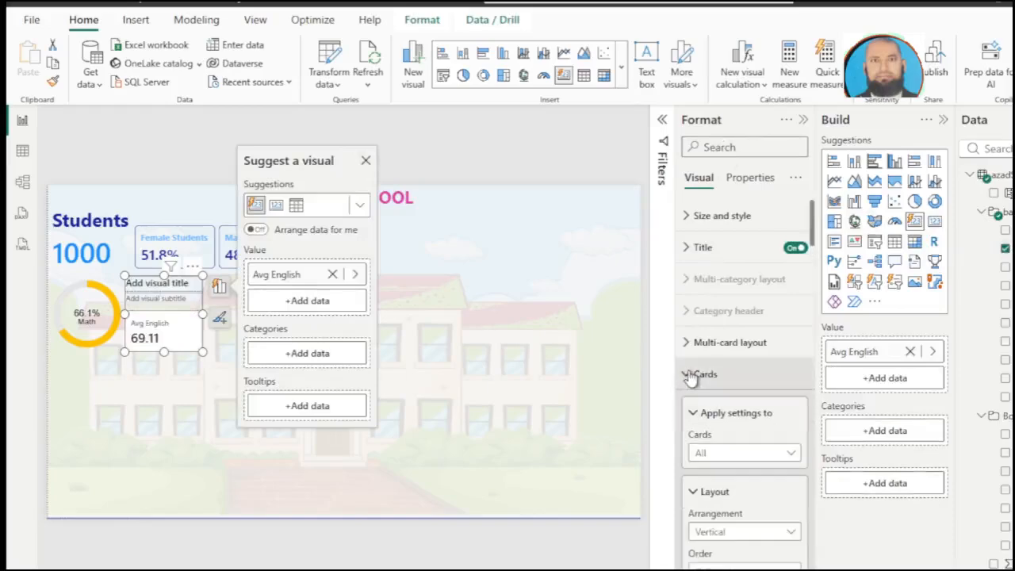
scroll(693, 374, down, 3)
scroll(693, 377, up, 3)
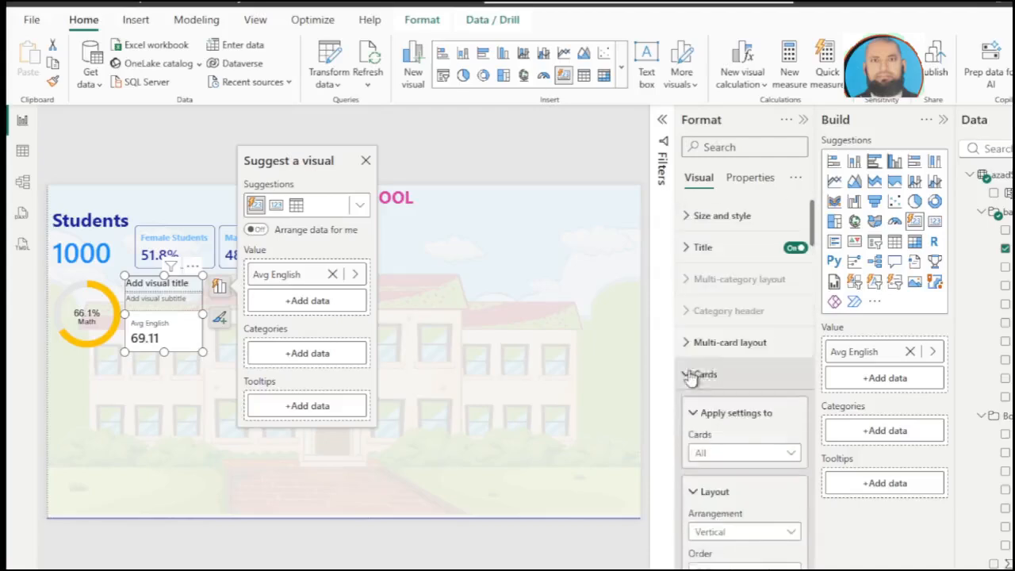
click(791, 249)
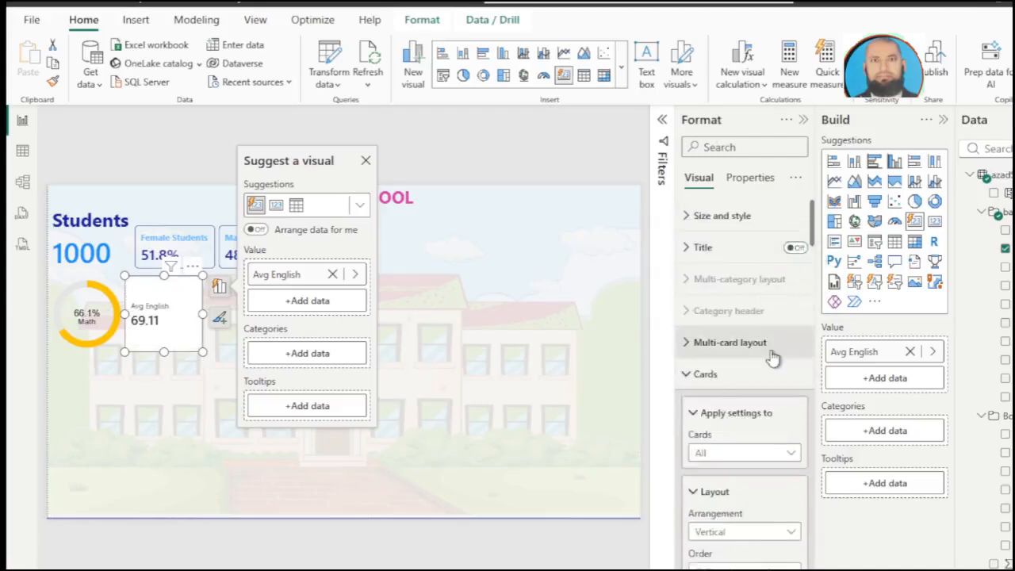
Step: Turn off the border, divider and background of the Avg English card
scroll(773, 358, down, 5)
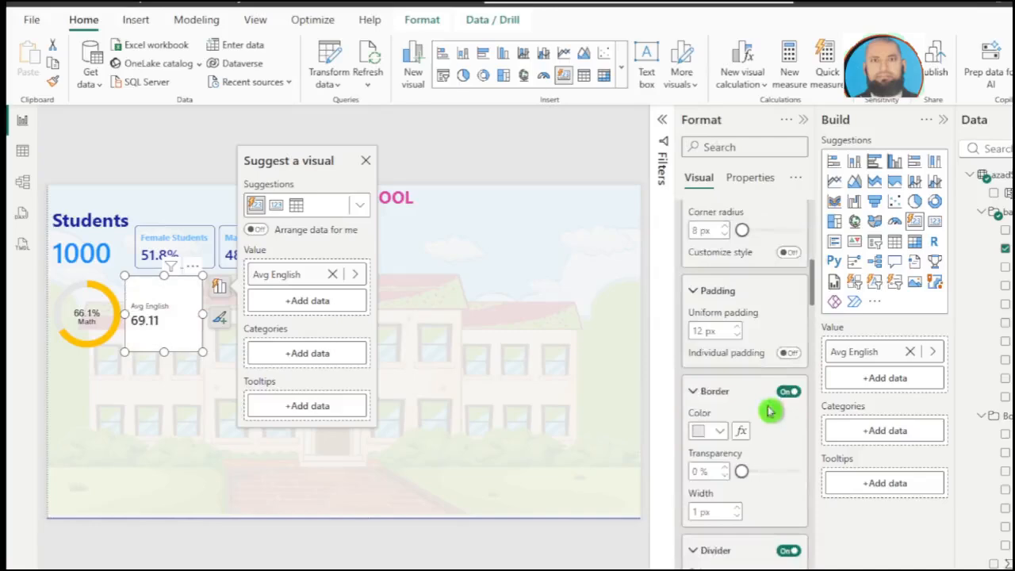
click(786, 393)
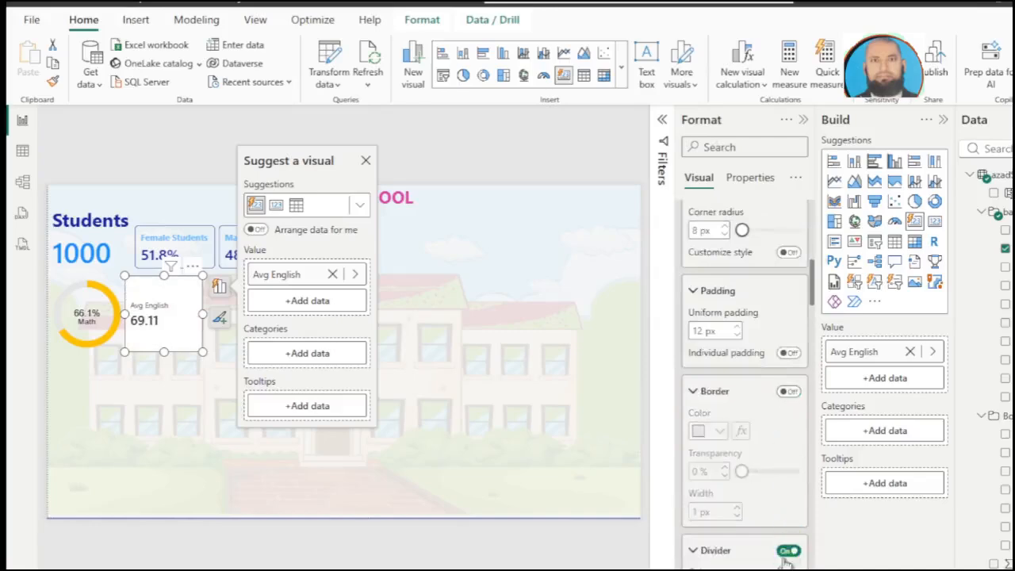
click(785, 553)
scroll(717, 397, down, 3)
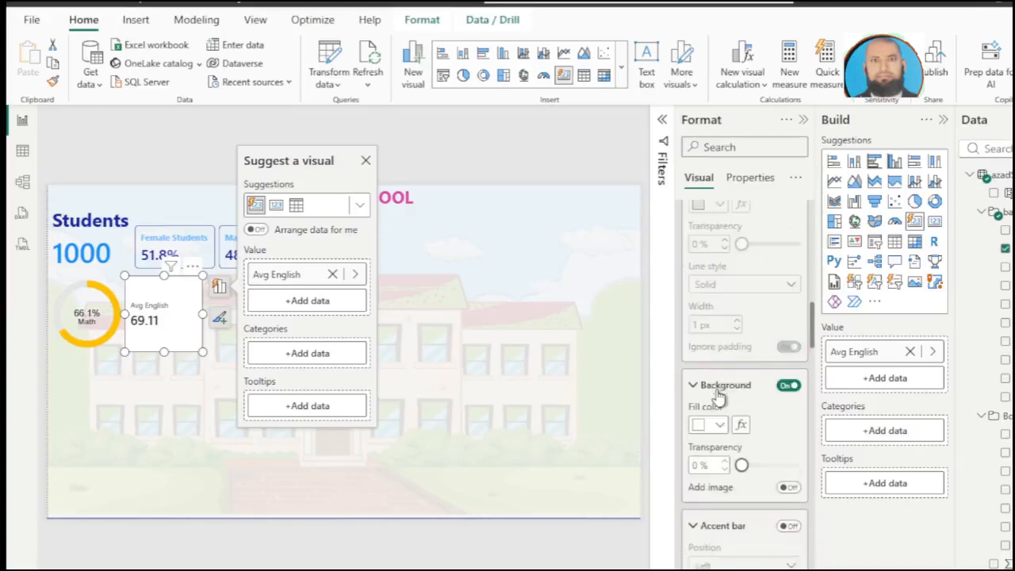
click(783, 389)
Step: Turn off the callout value and label of the Avg English card
scroll(779, 392, down, 5)
scroll(777, 393, down, 7)
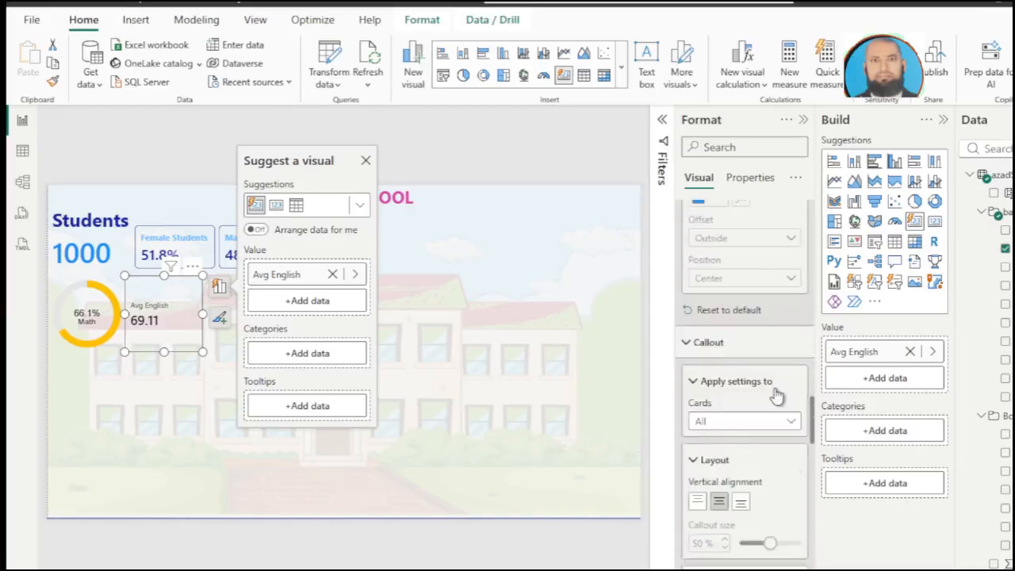
scroll(777, 395, down, 2)
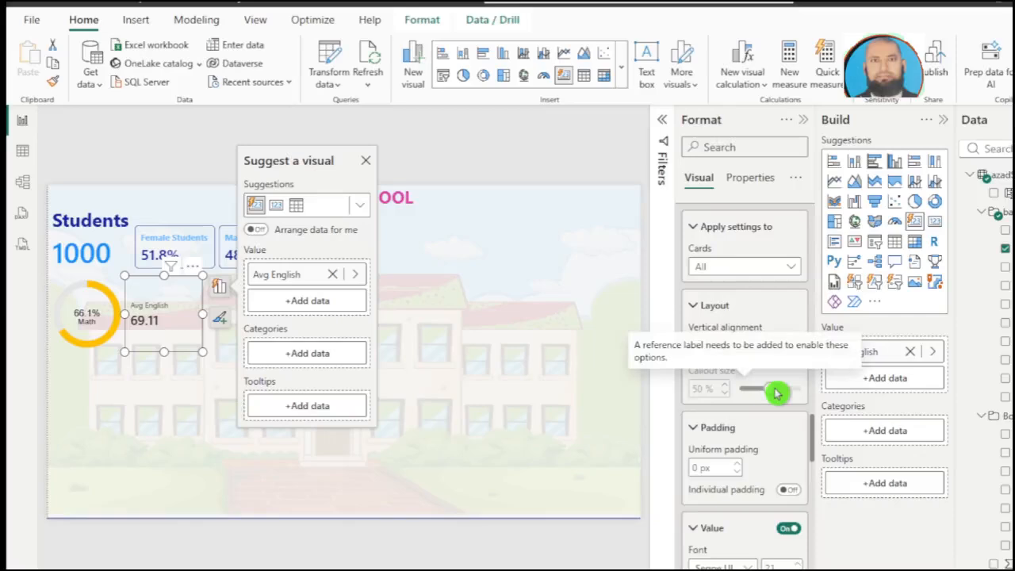
scroll(777, 392, down, 2)
click(783, 379)
scroll(784, 384, down, 4)
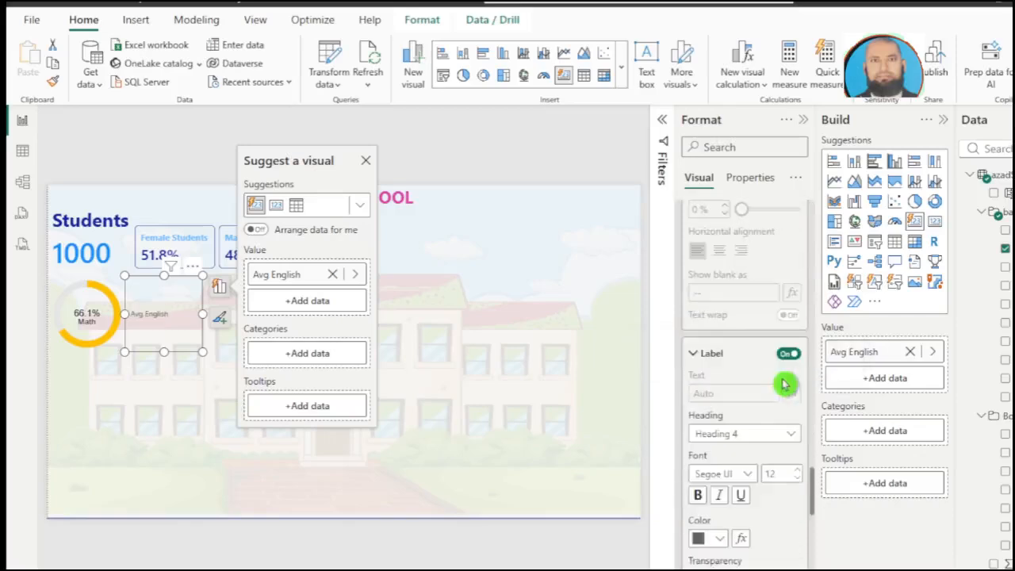
scroll(784, 366, down, 3)
Step: Turn off the Avg English card's label and turn on its image, selected from data using the English Donut Chart measure
click(788, 357)
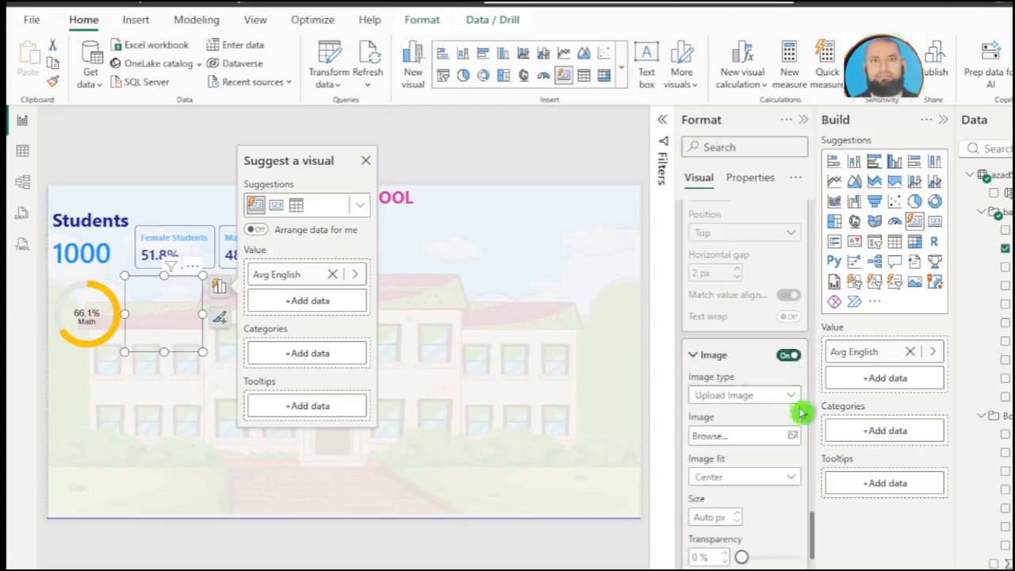
click(790, 398)
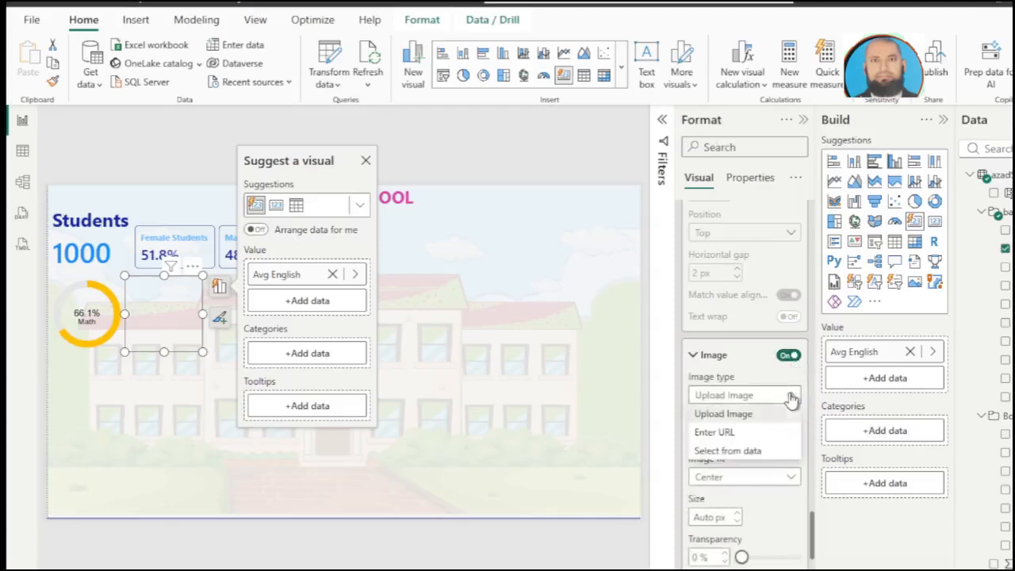
click(735, 452)
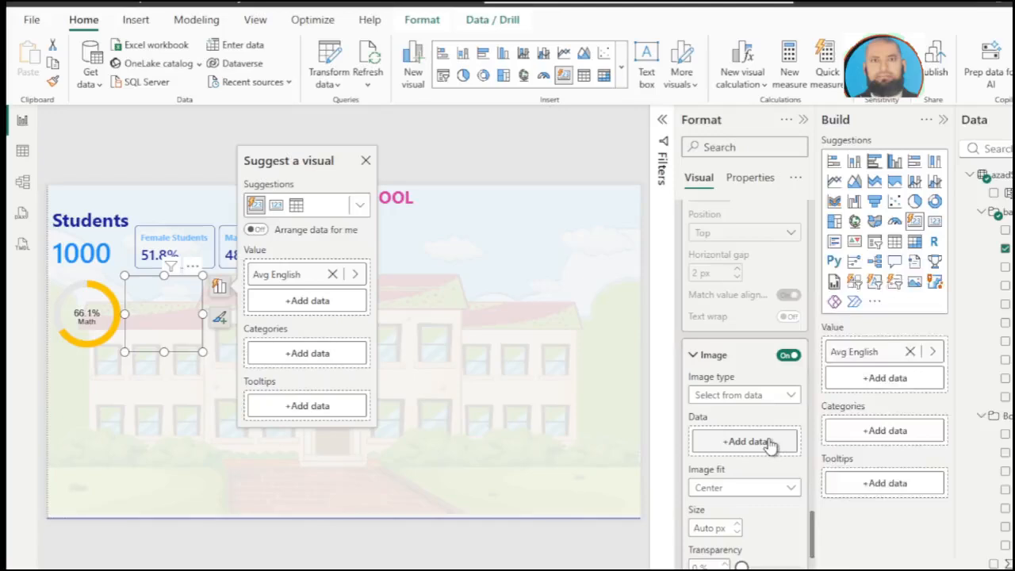
click(769, 444)
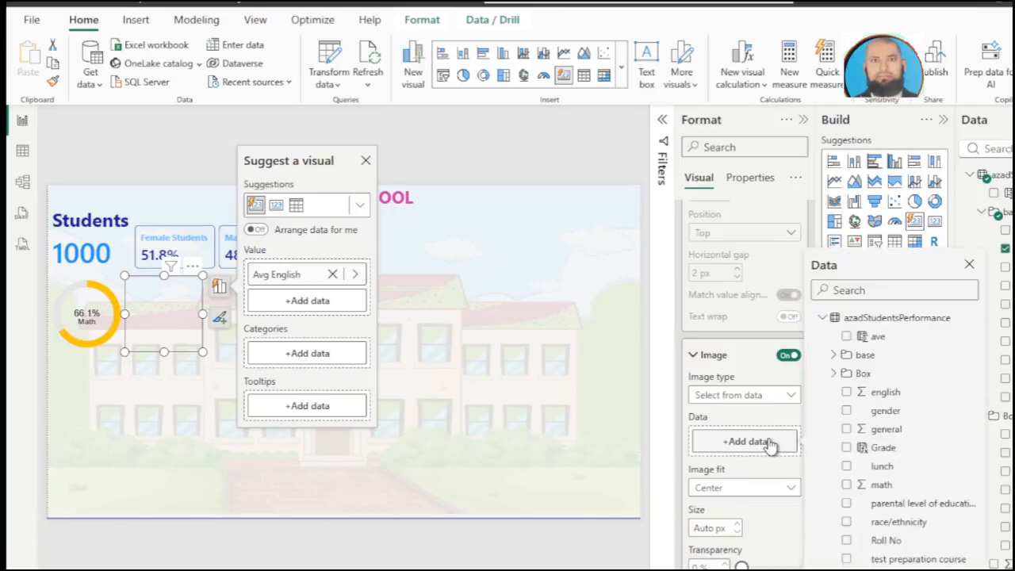
click(835, 373)
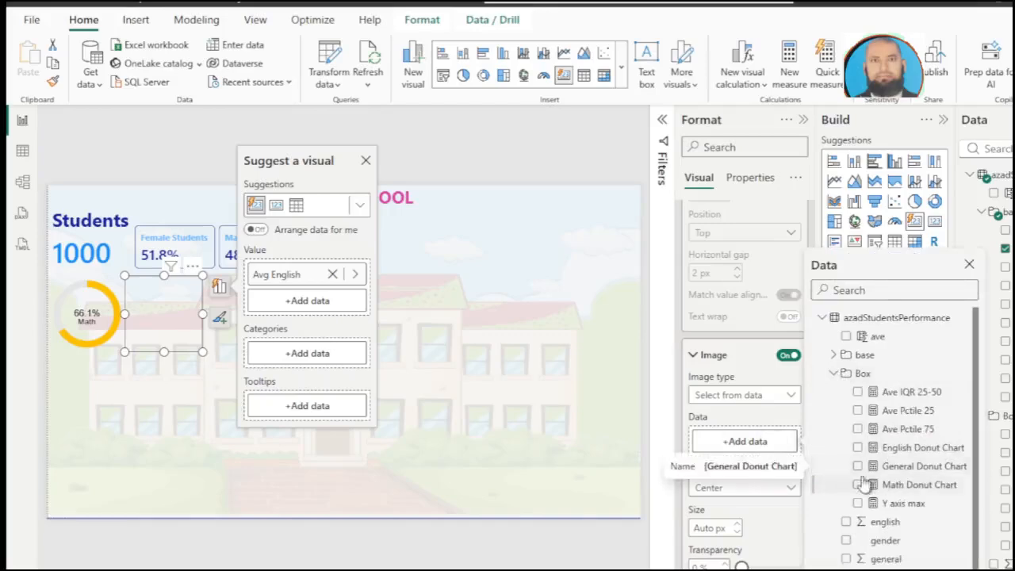
click(857, 448)
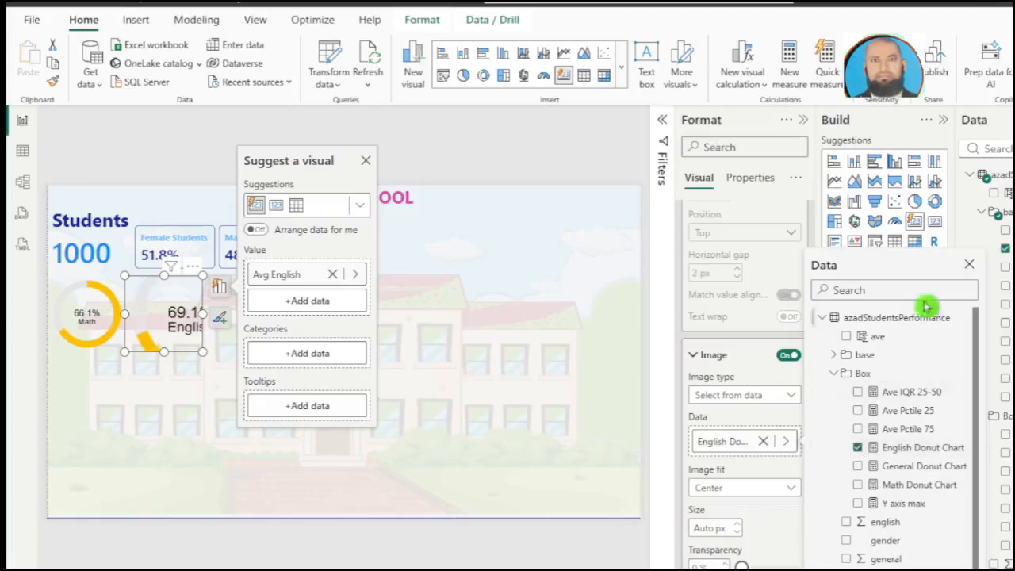
click(968, 266)
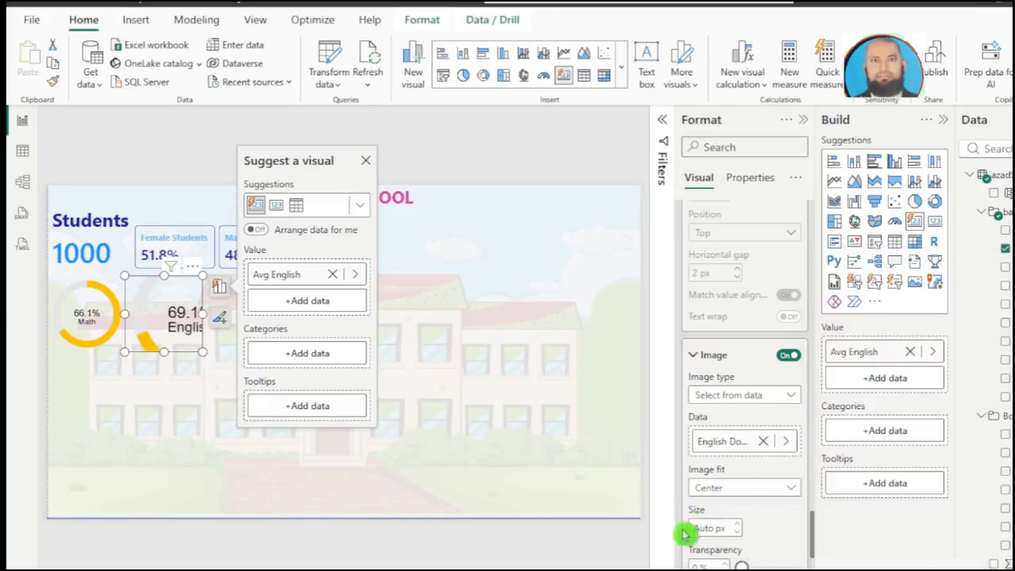
Step: Set the English donut image size to 150 px and deselect the card
click(724, 533)
text(150)
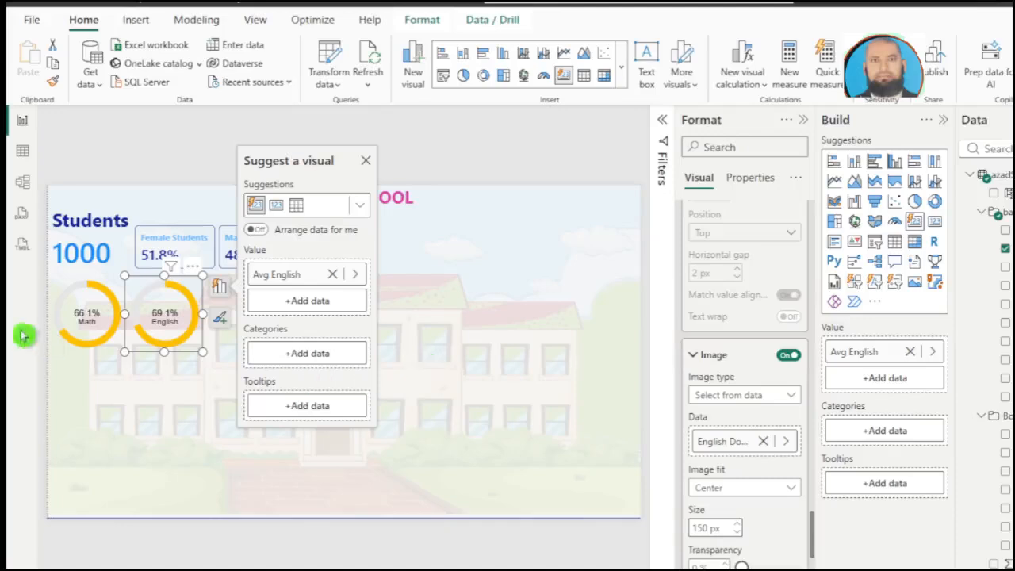
click(136, 367)
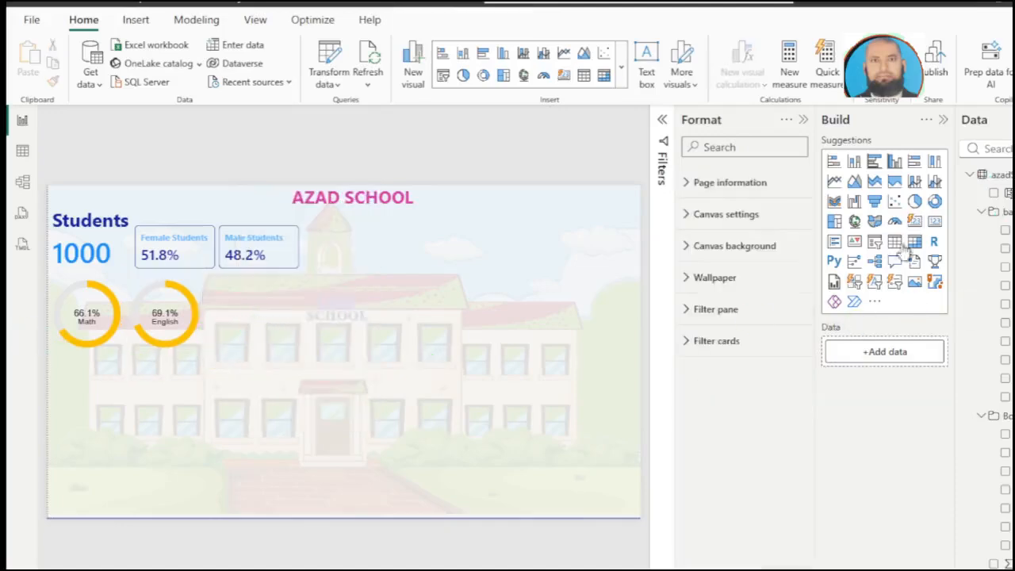
Step: Add a new card visual showing Avg general directly beside the English donut card
click(918, 224)
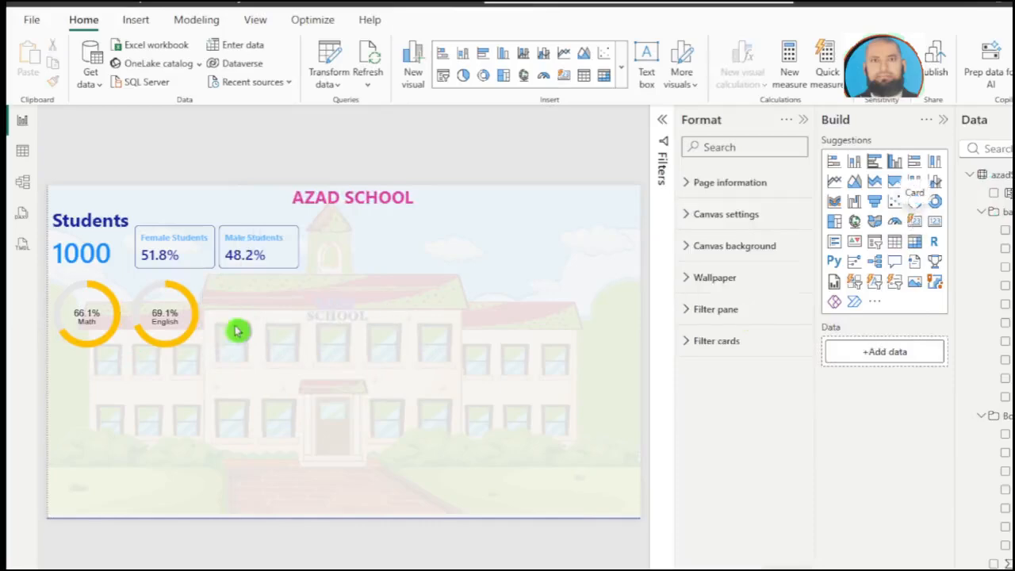
drag(106, 402, 254, 317)
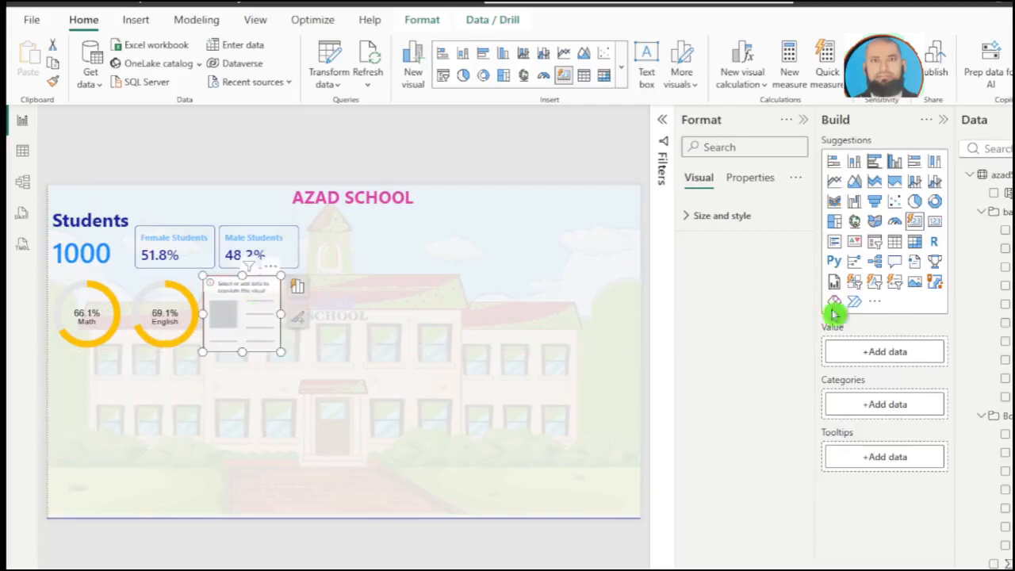
click(1005, 268)
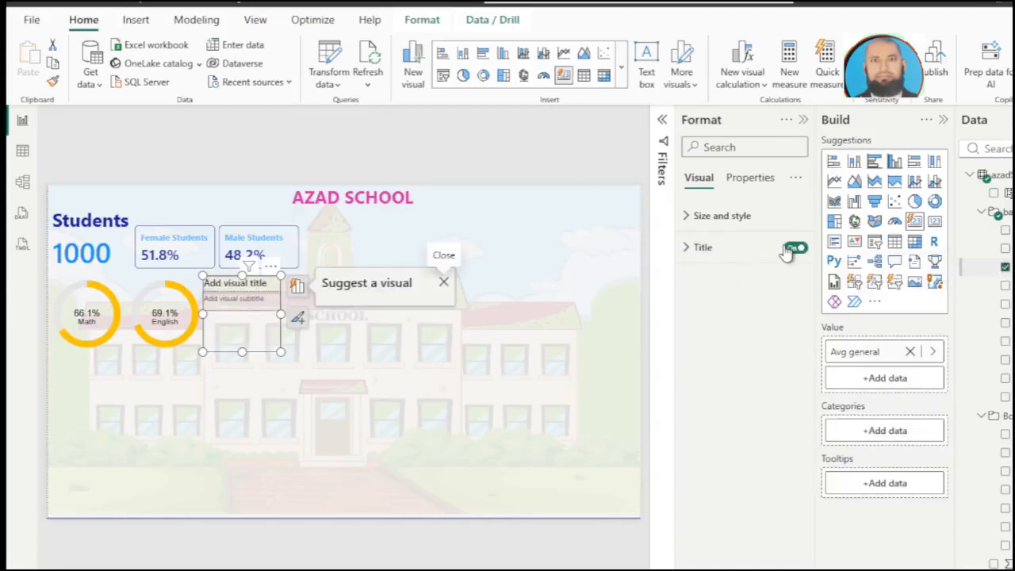
Step: Turn off the title, border, divider and background of the Avg general card
click(790, 249)
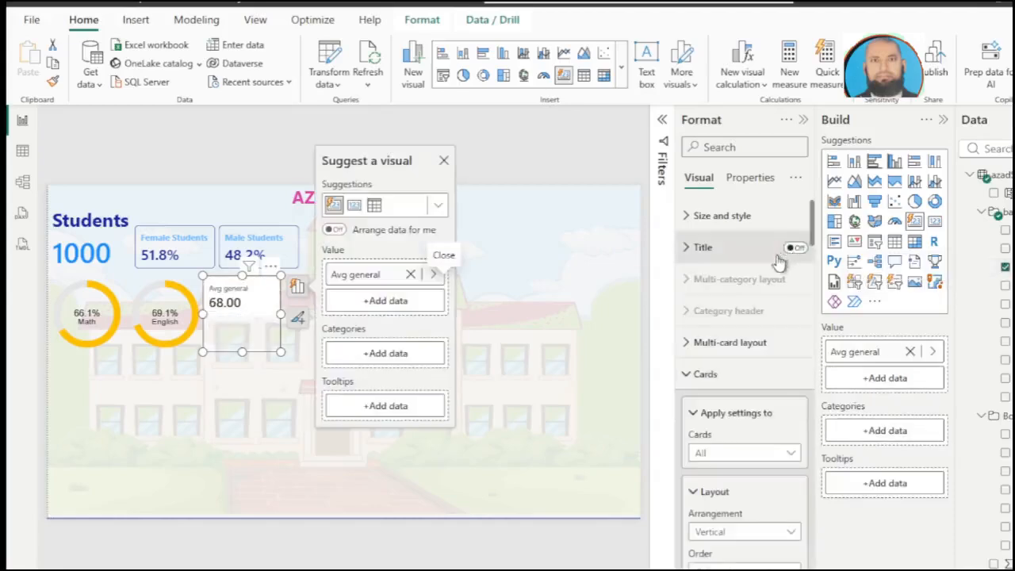
scroll(708, 385, down, 5)
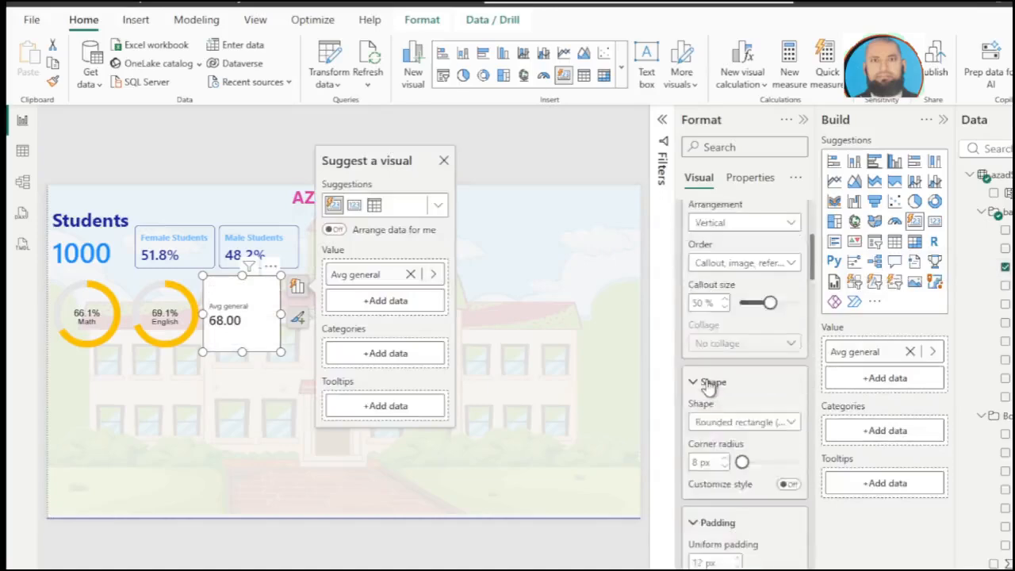
click(784, 317)
click(781, 474)
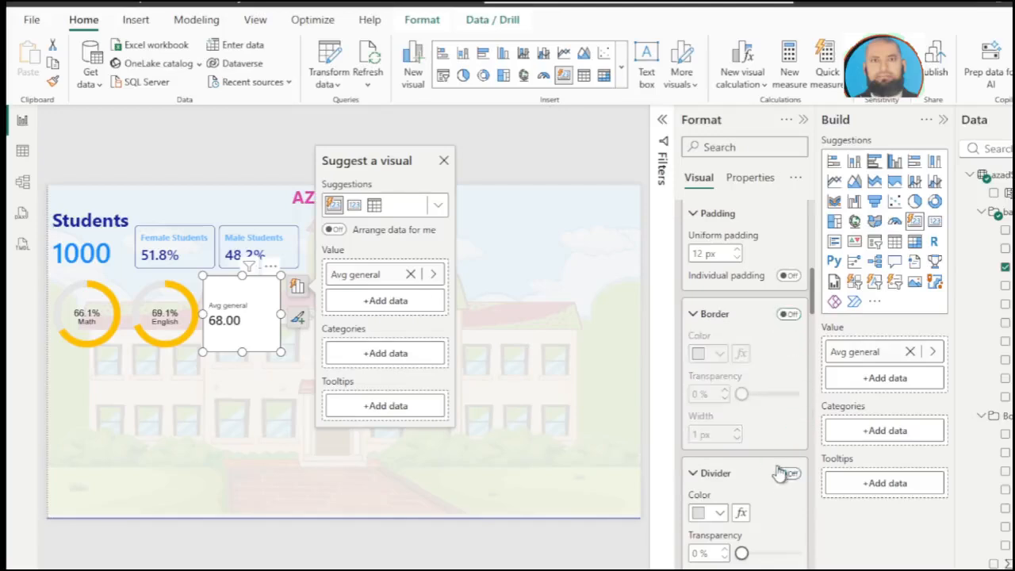
scroll(778, 474, down, 3)
click(787, 386)
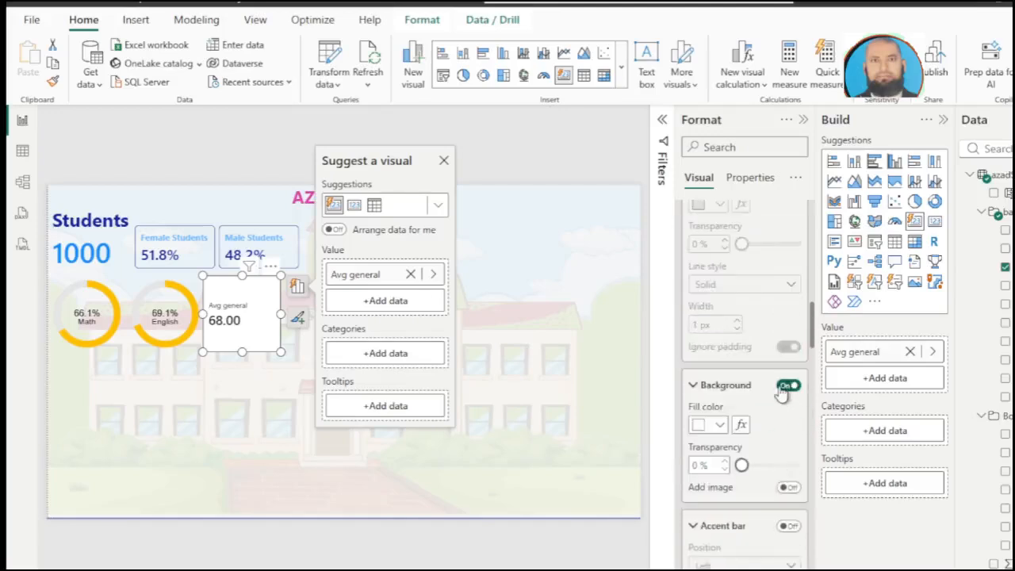
click(782, 387)
Step: Turn off the callout value and label of the Avg general card
scroll(779, 392, down, 6)
scroll(778, 391, down, 6)
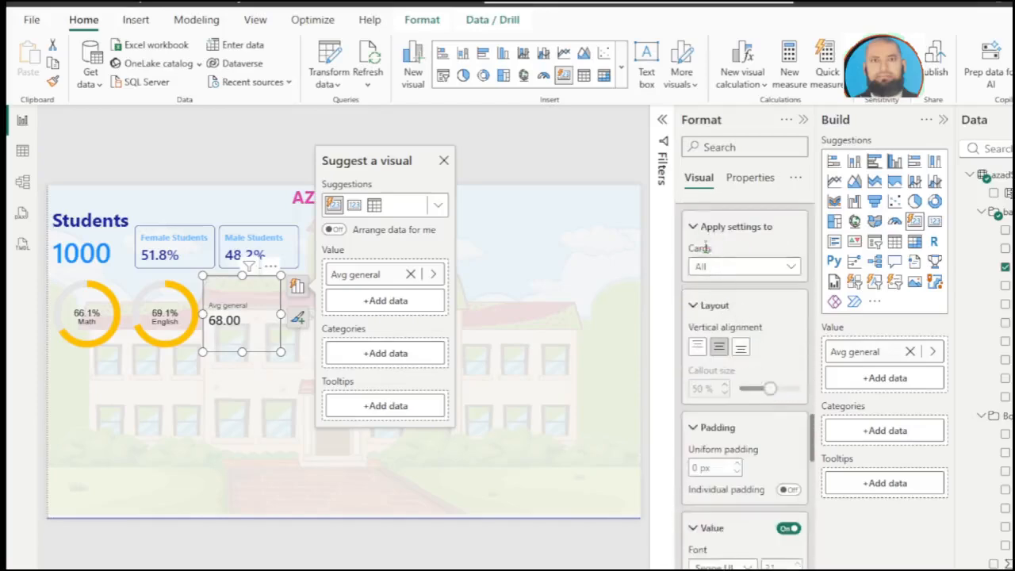
scroll(703, 268, up, 1)
scroll(706, 279, down, 3)
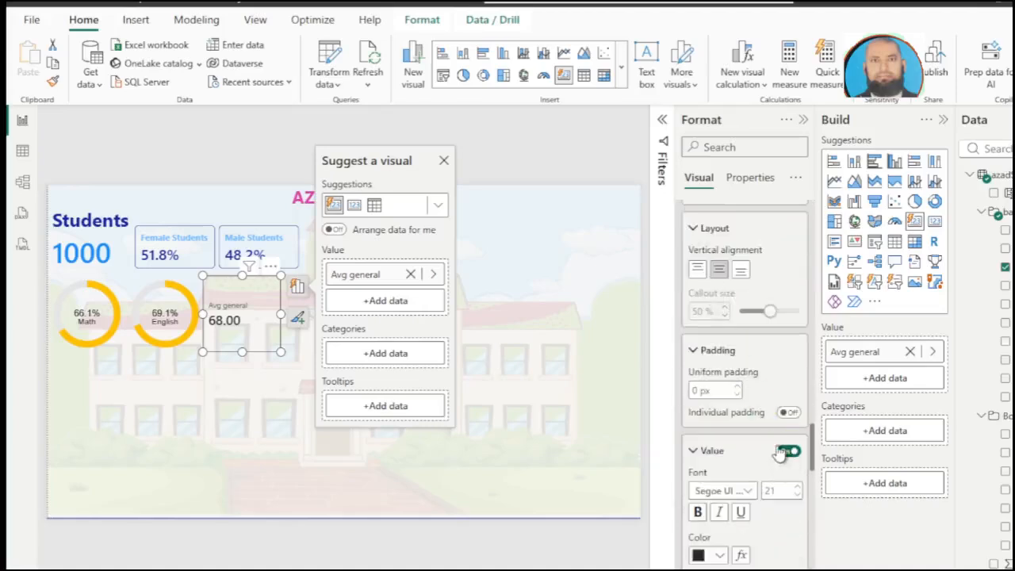
click(788, 451)
scroll(780, 450, down, 3)
scroll(779, 450, down, 1)
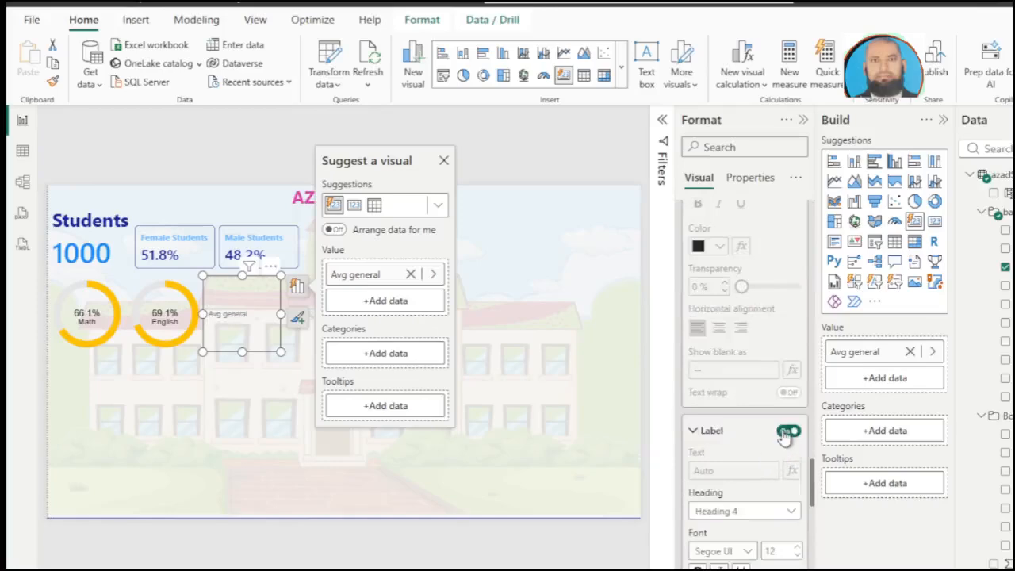
click(786, 432)
Step: Turn on the Avg general card's image, selected from data using the General Donut Chart measure, with a size of 150 px
scroll(783, 438, down, 4)
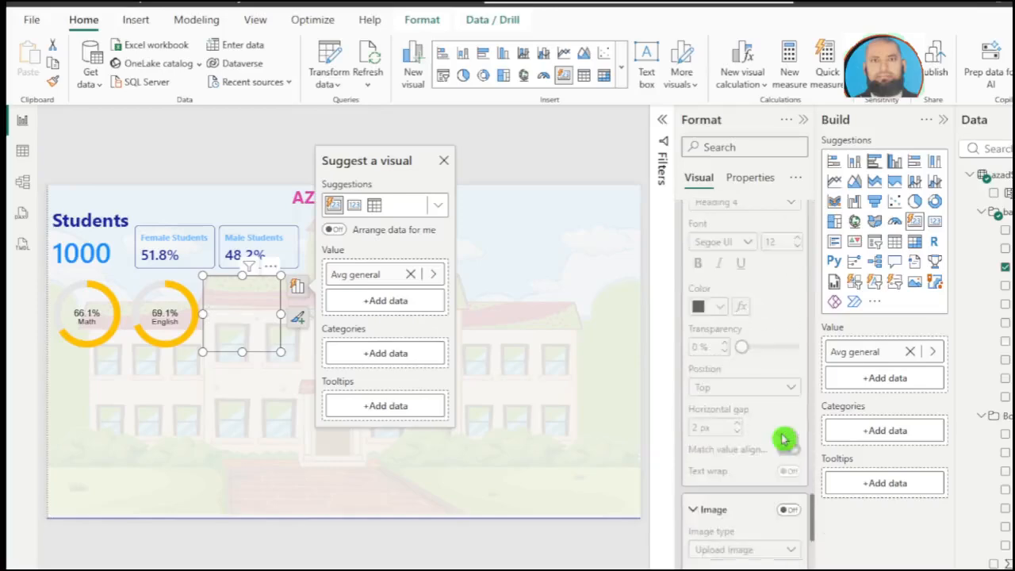
scroll(783, 438, down, 2)
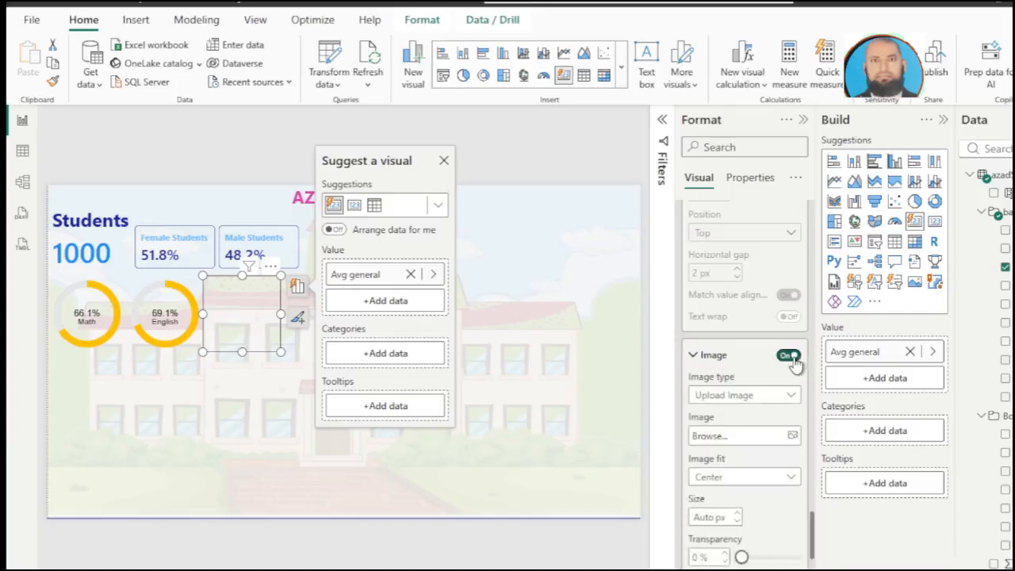
click(789, 399)
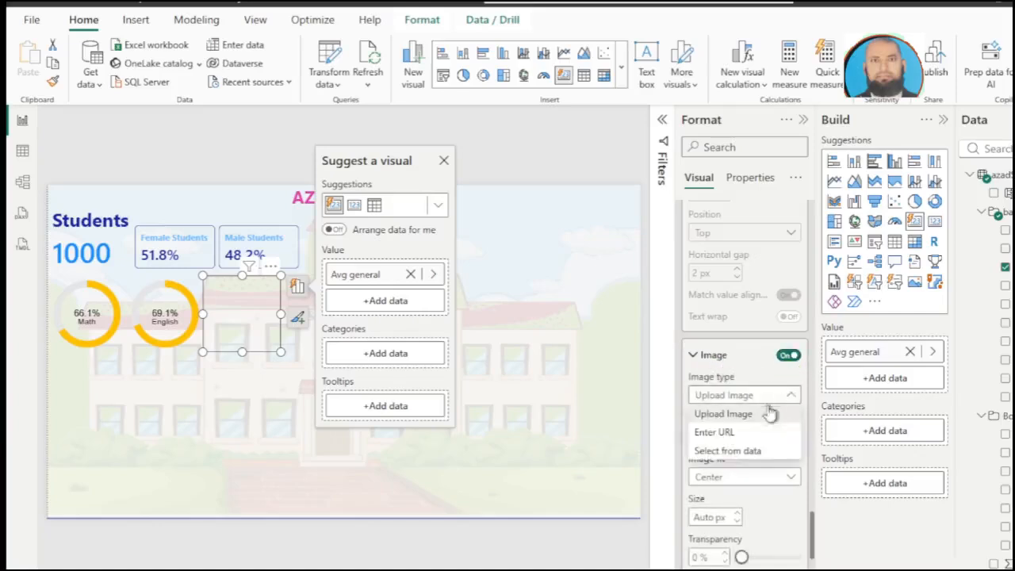
click(737, 458)
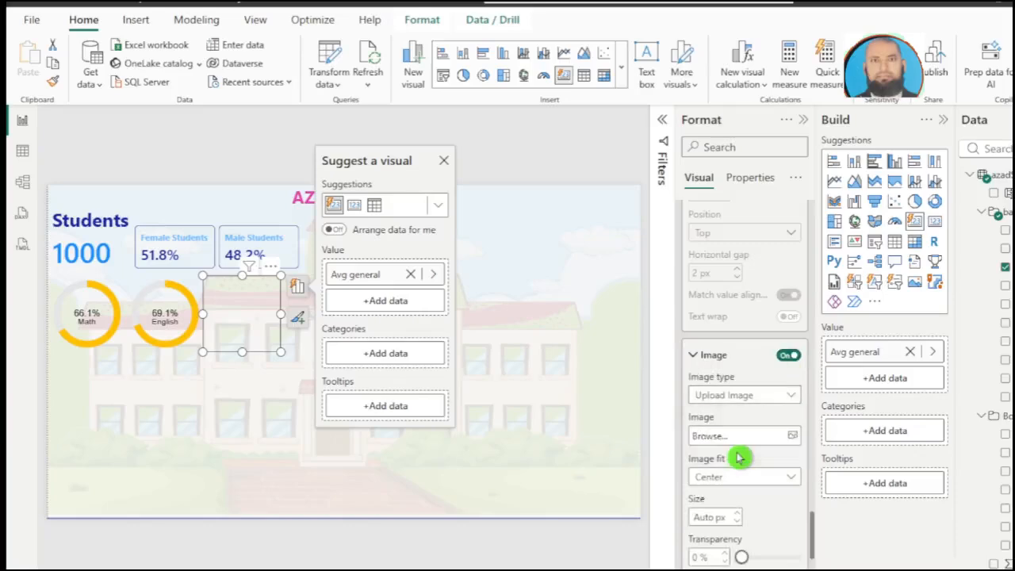
click(735, 442)
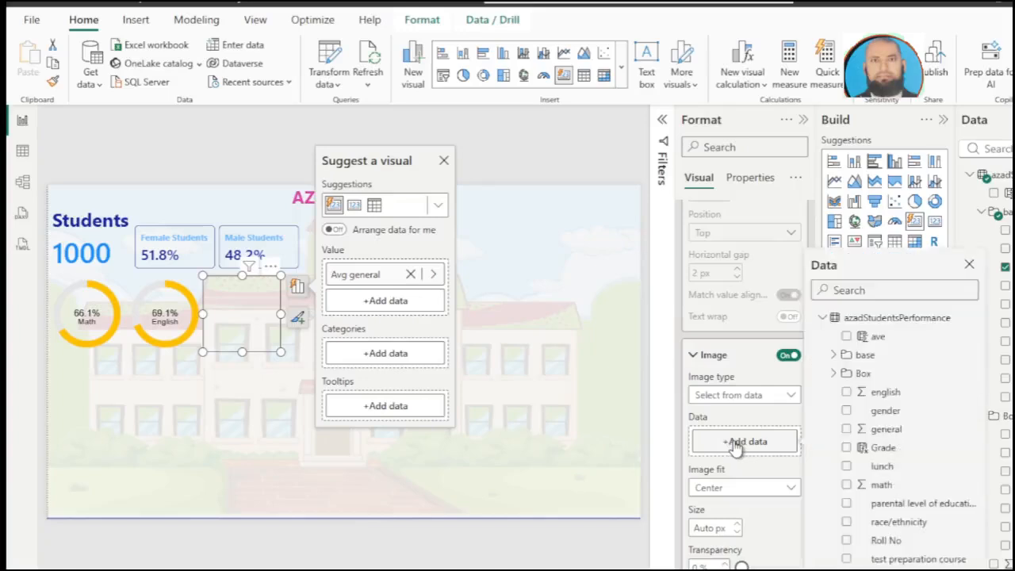
click(835, 373)
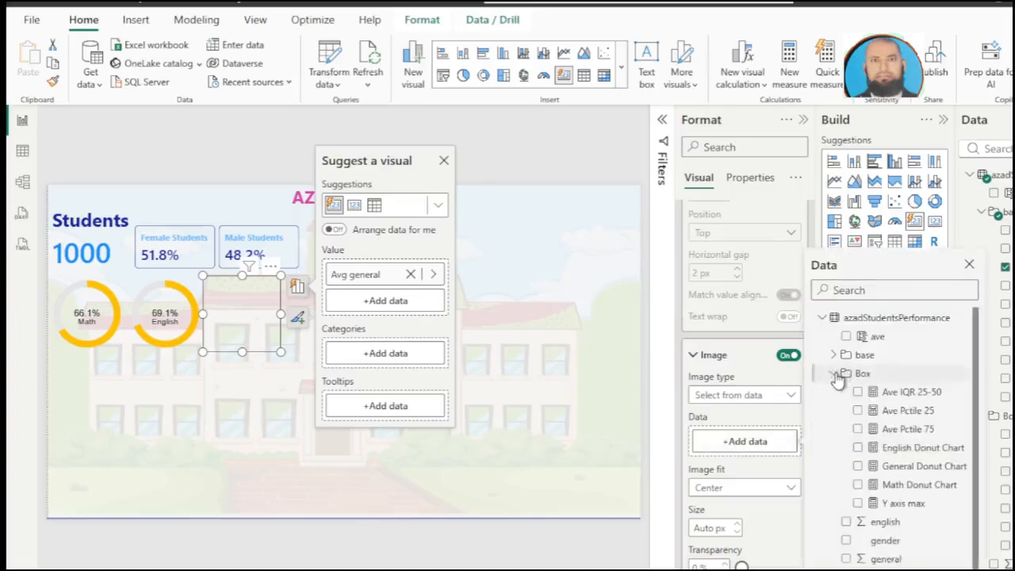
click(858, 467)
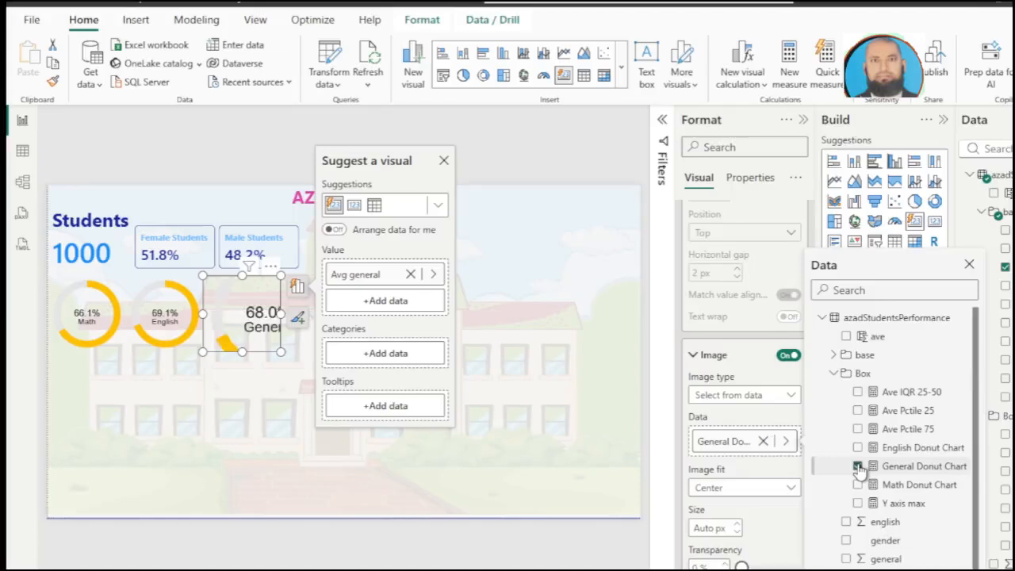
click(968, 265)
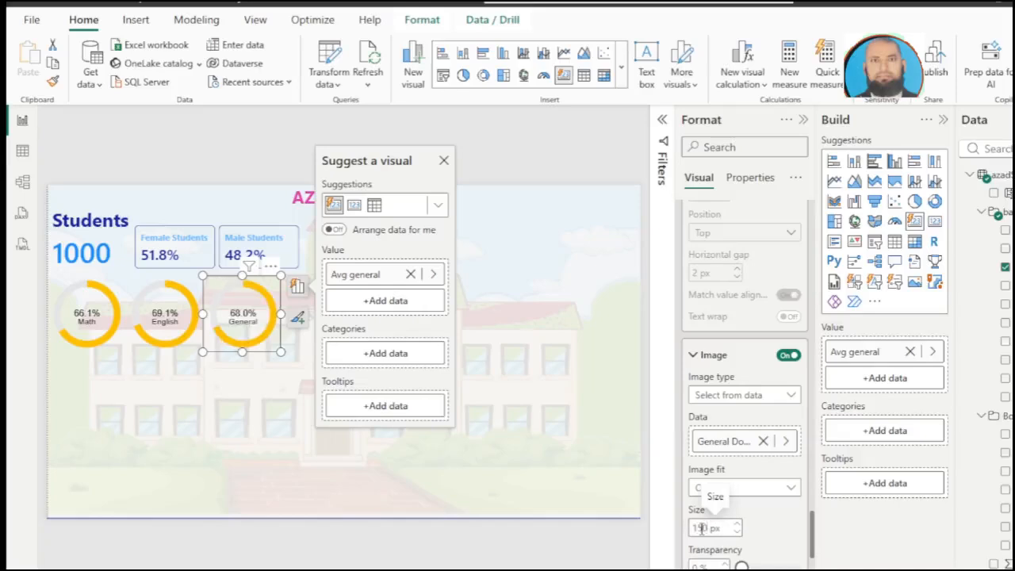
click(443, 161)
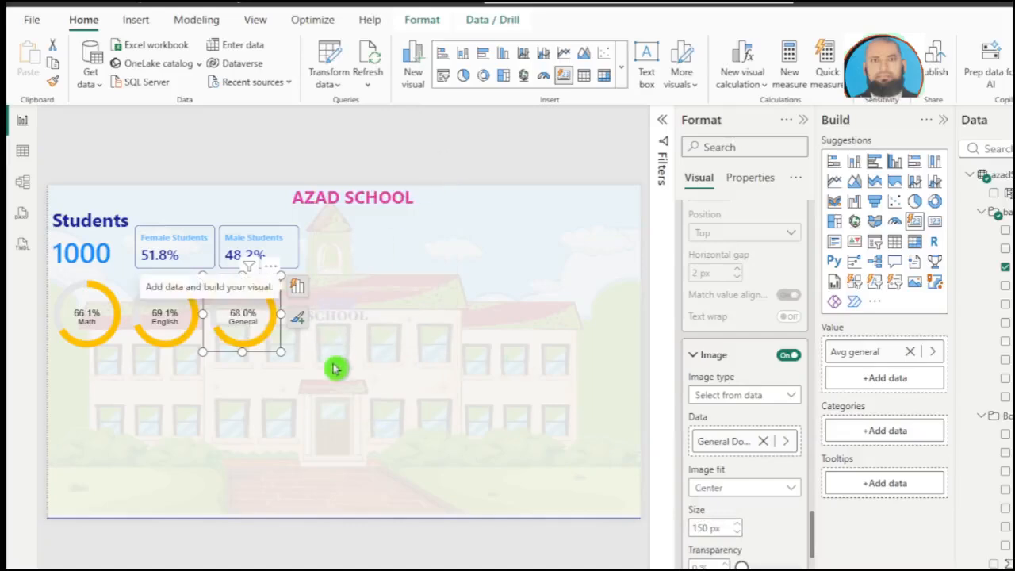
click(229, 388)
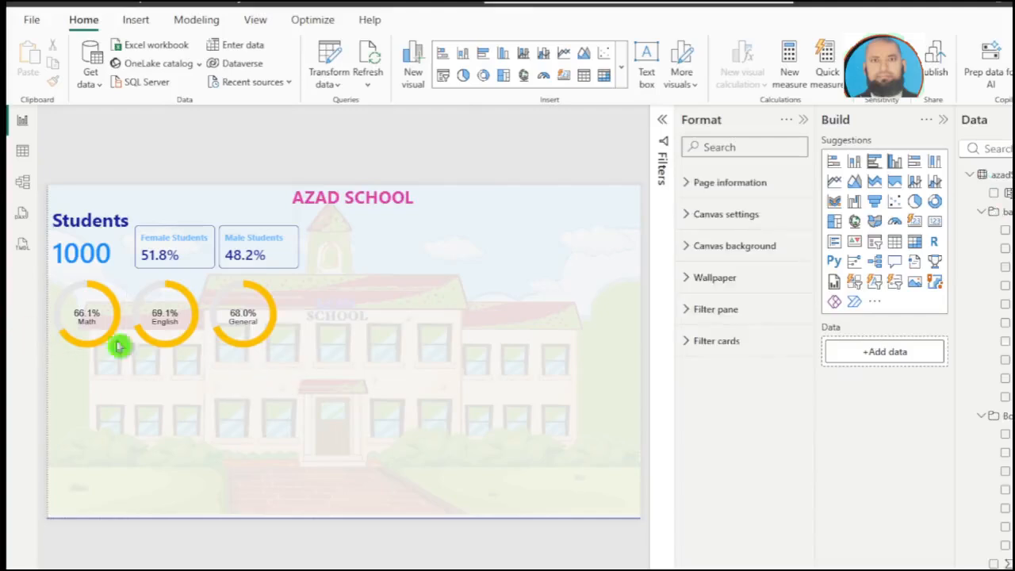
Step: Add a table visual beside the Male Students card and enlarge it down to the lower edge of the donut cards
click(893, 246)
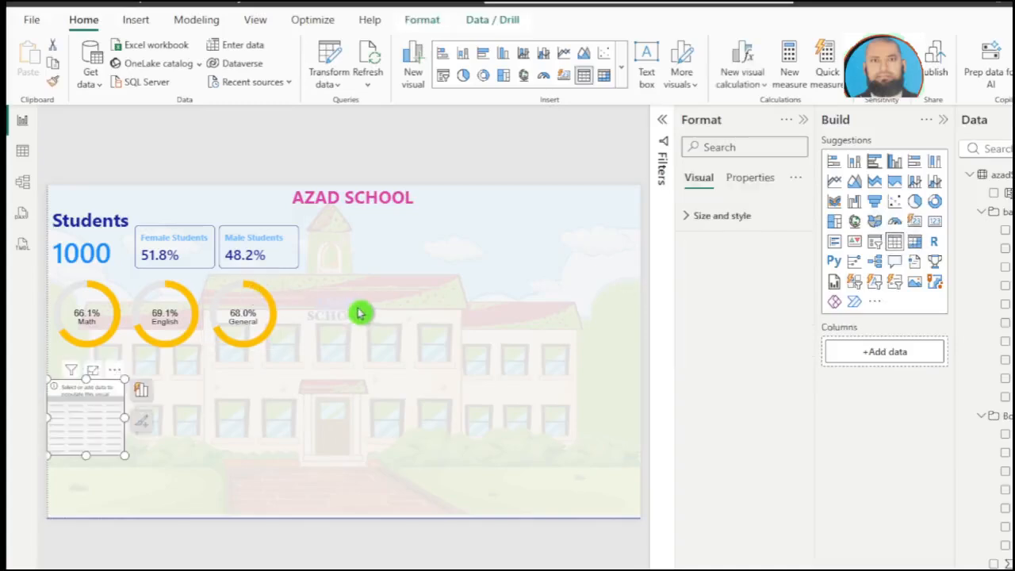
drag(82, 431, 324, 282)
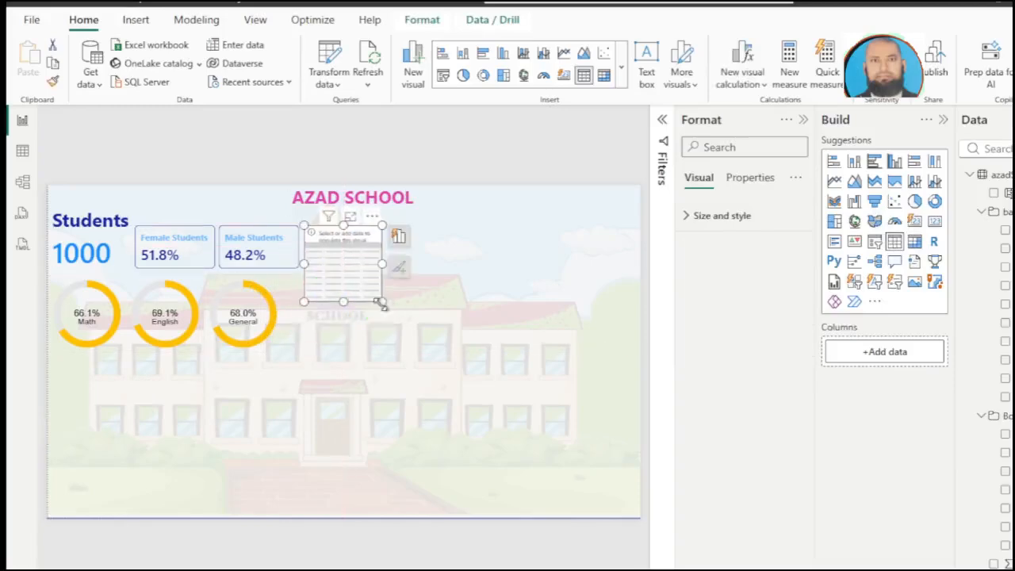
drag(384, 306, 426, 346)
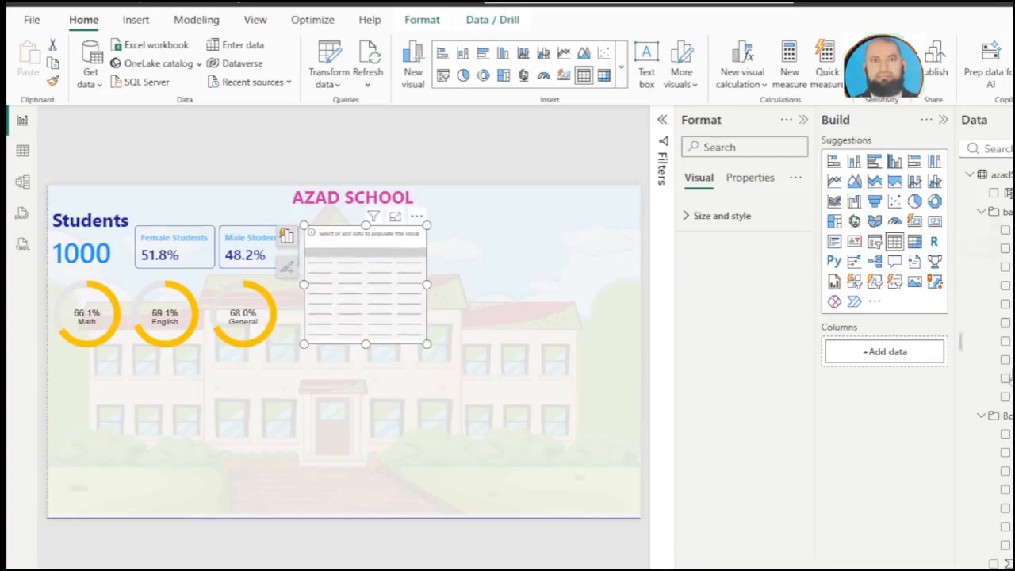
Step: Add the Roll No field to the table and turn off the table's title
scroll(1008, 387, down, 2)
click(997, 373)
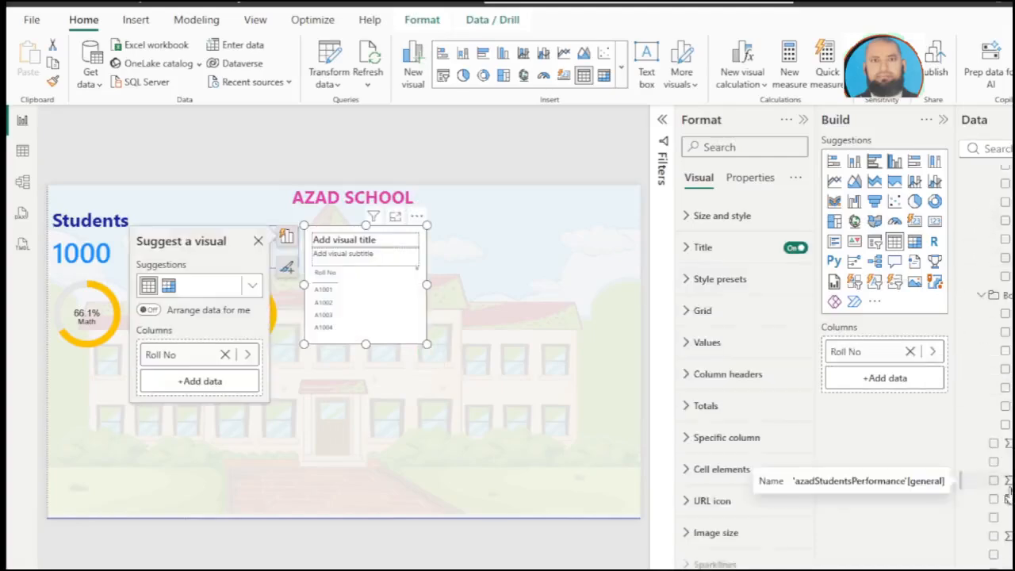
click(795, 249)
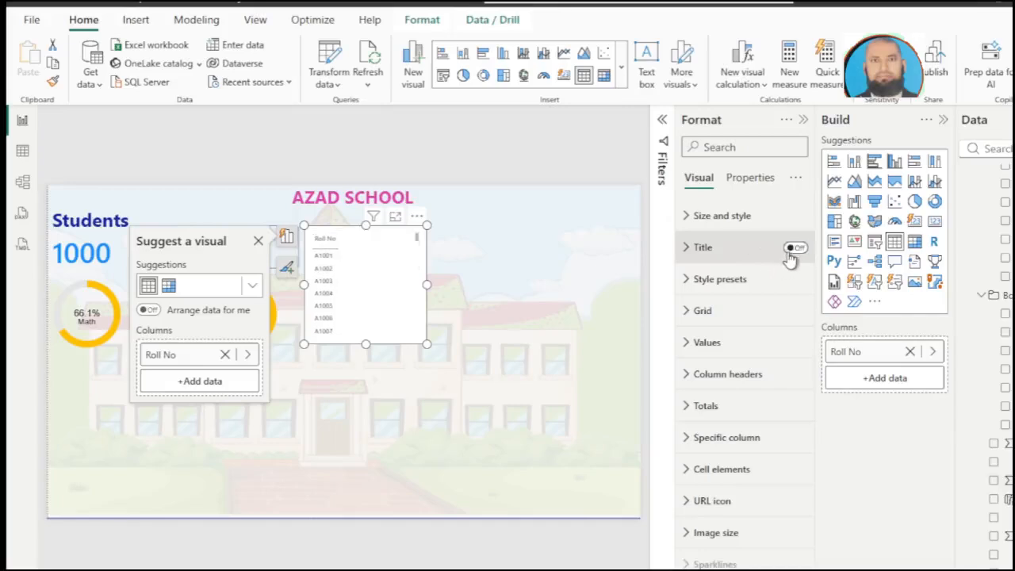
Step: Add the gender and ave fields as further columns of the Roll No table
click(994, 461)
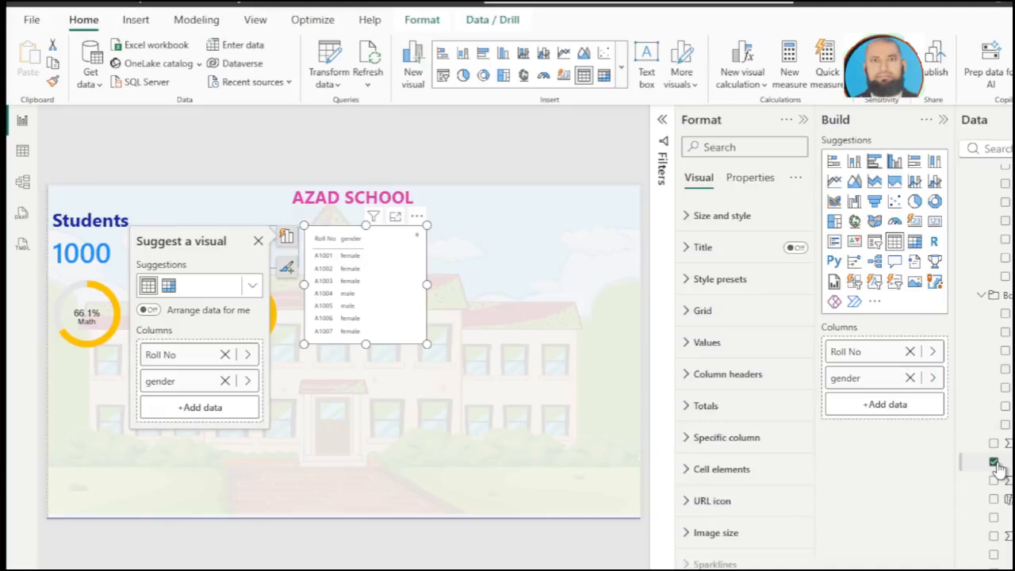
scroll(998, 467, up, 5)
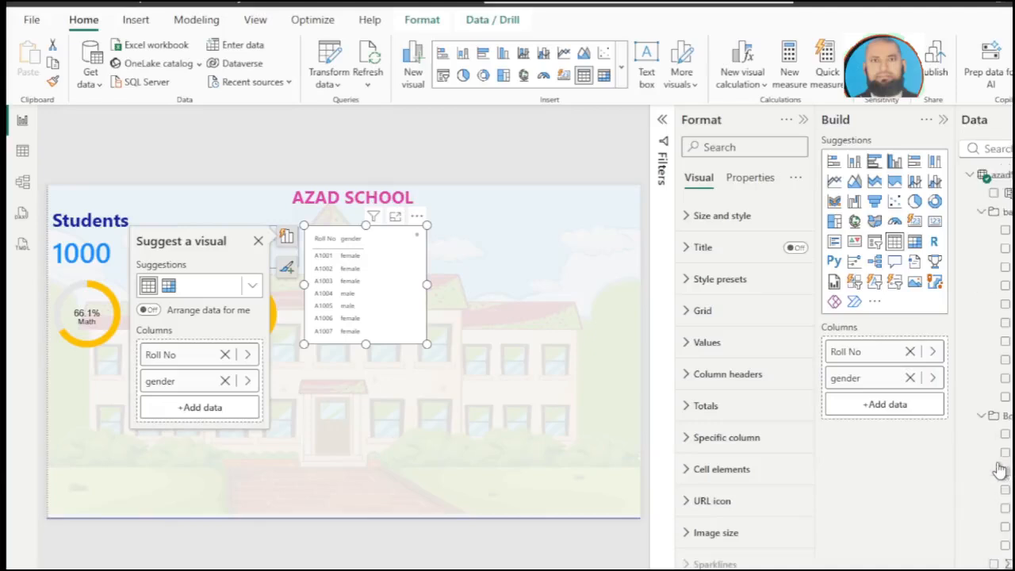
click(993, 193)
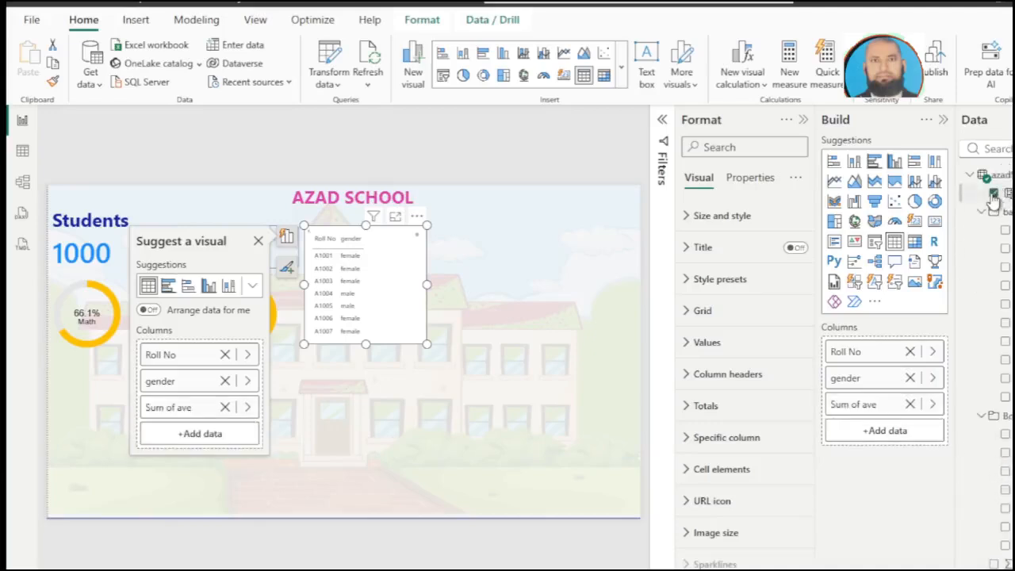
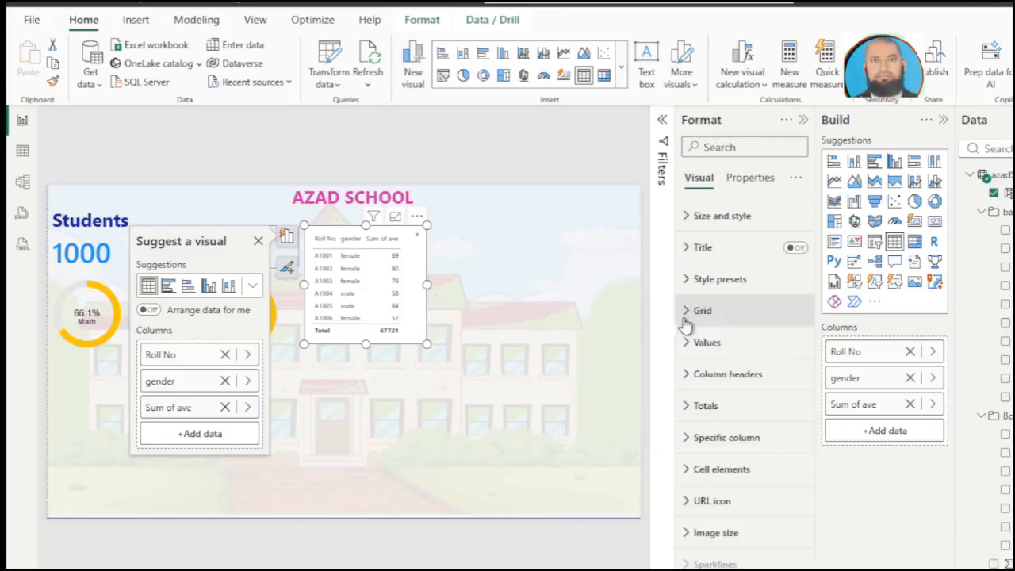
Step: Set the student table's values to font size 16 with blue text, and enlarge the table slightly
click(688, 348)
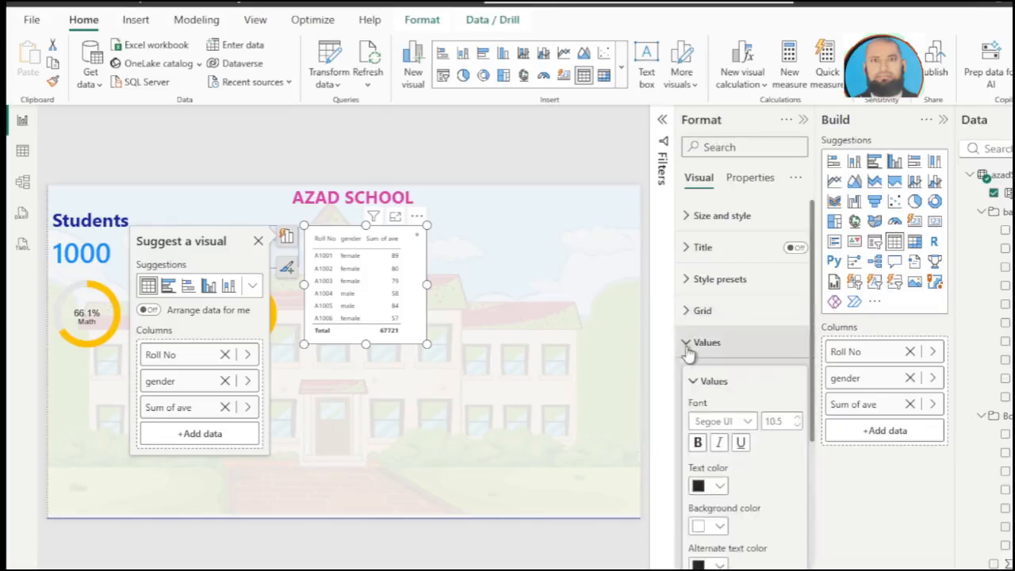
click(797, 422)
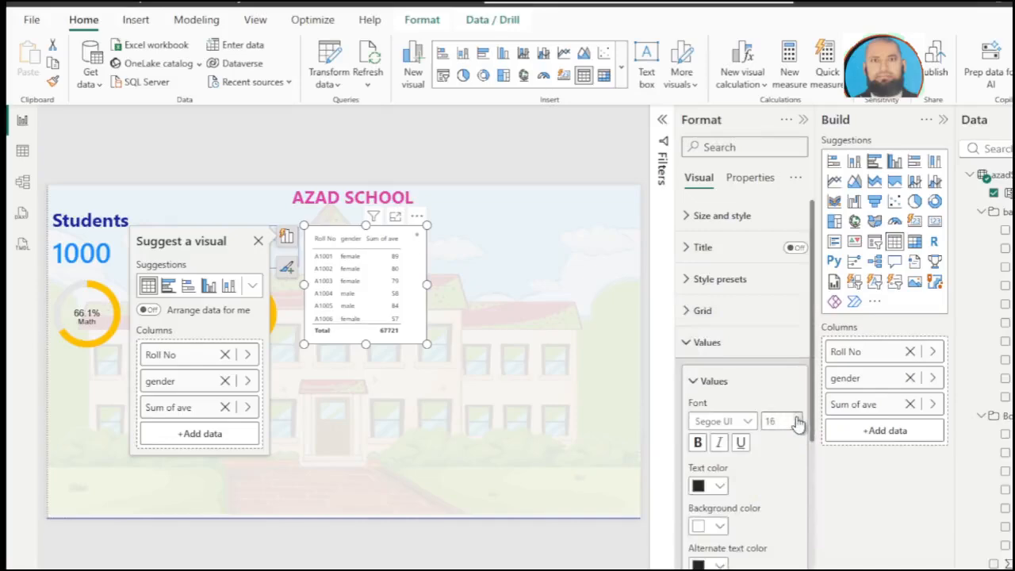
click(797, 423)
click(797, 422)
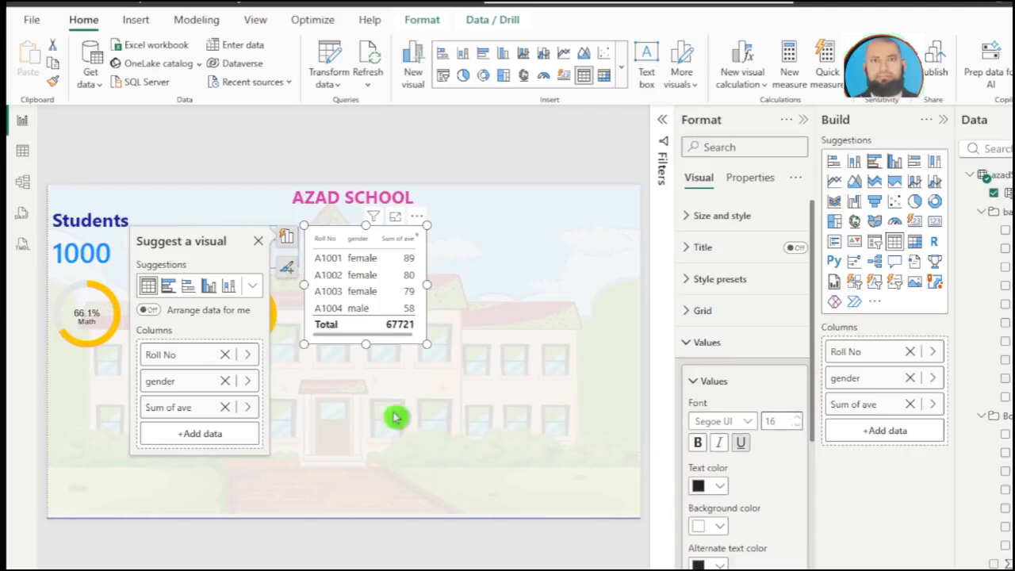
drag(428, 346, 440, 351)
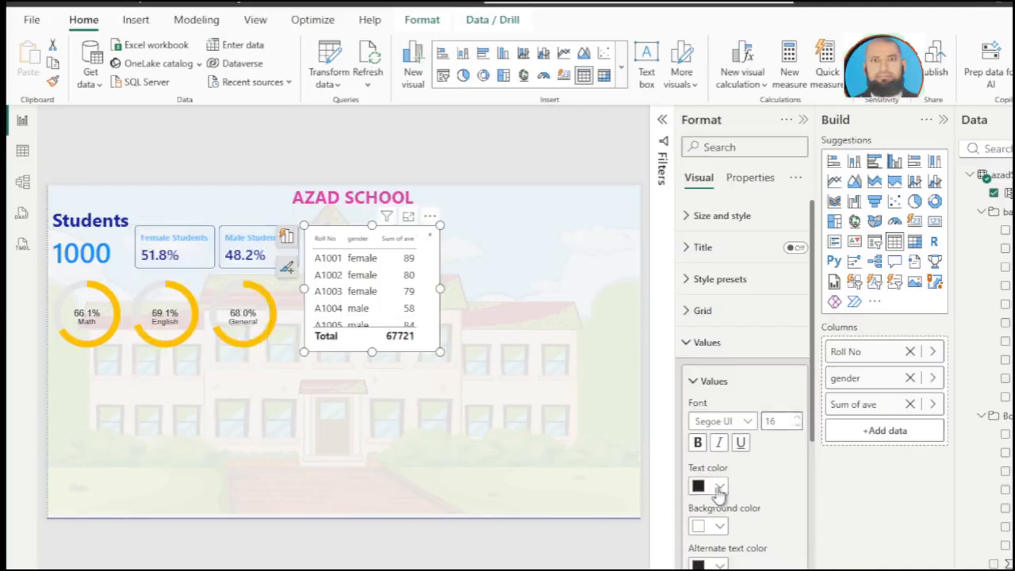
click(719, 486)
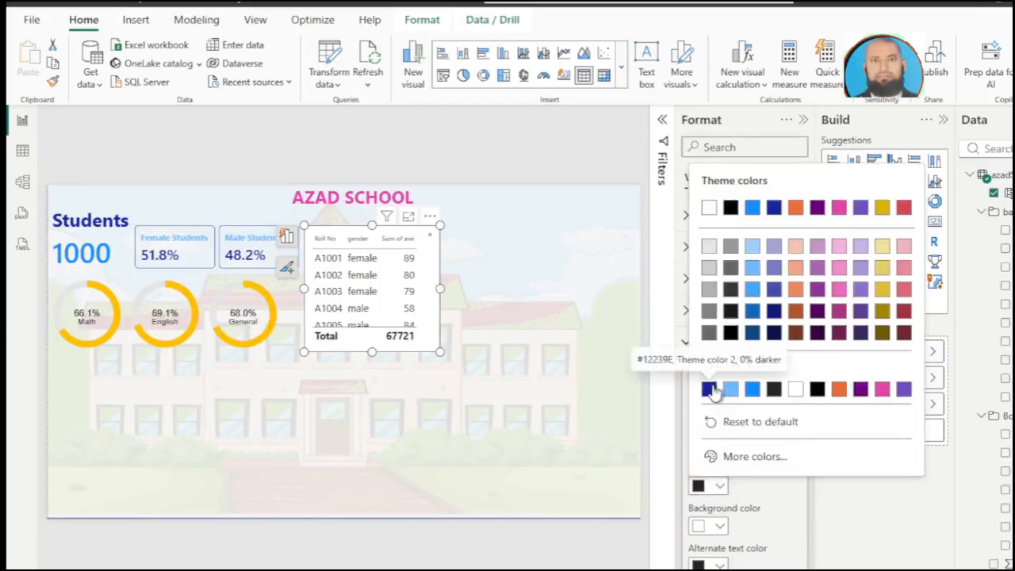
click(752, 390)
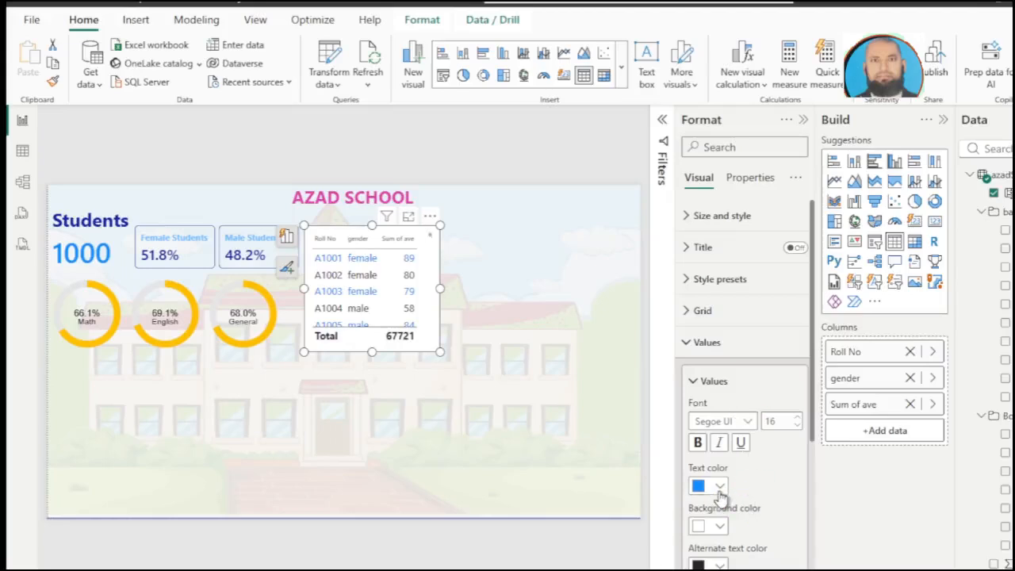
Step: Turn off the totals row of the student table
scroll(713, 503, down, 3)
click(787, 532)
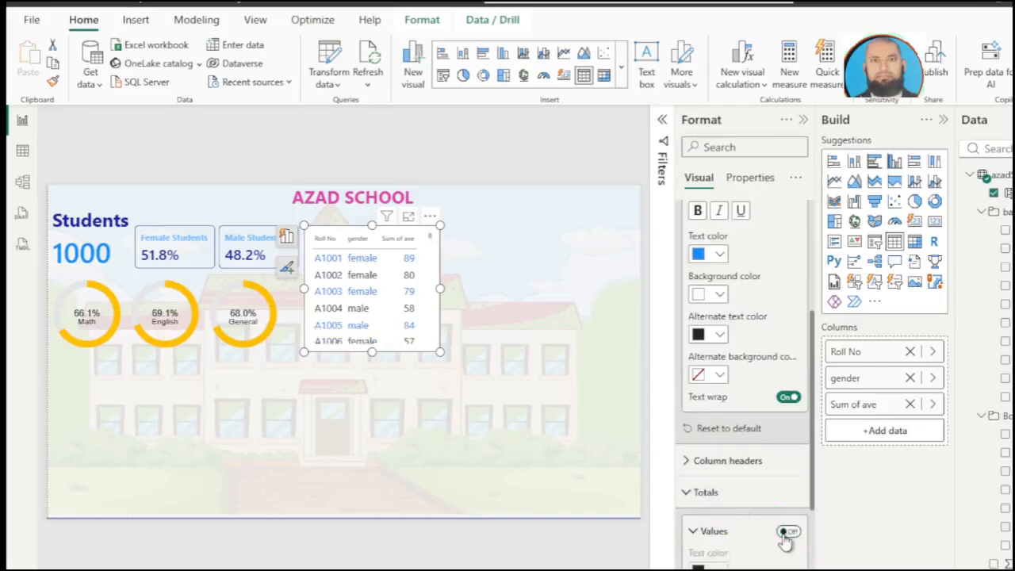
scroll(777, 535, down, 4)
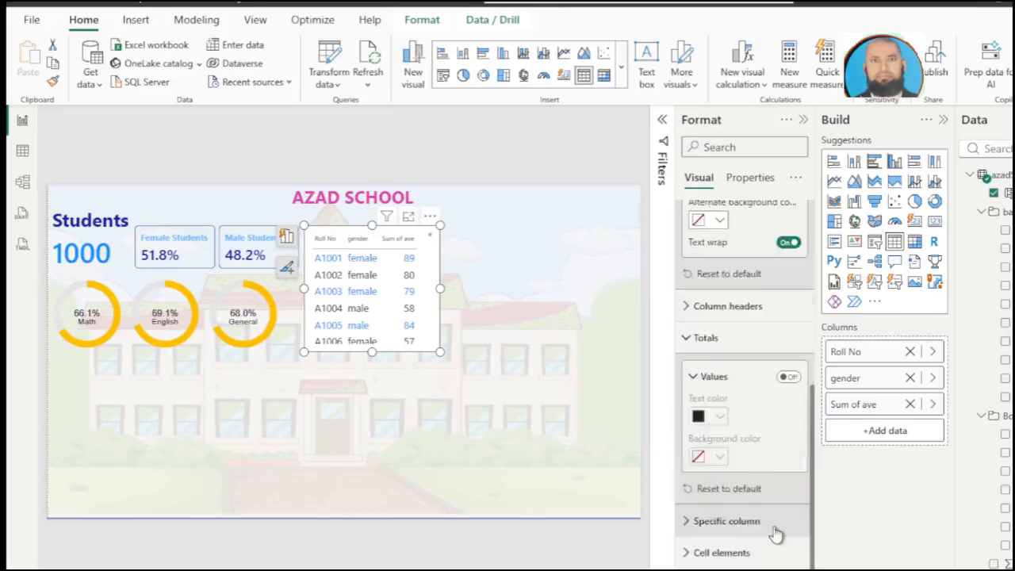
Step: Set the table's column headers to font size 14 and bold
scroll(713, 547, up, 5)
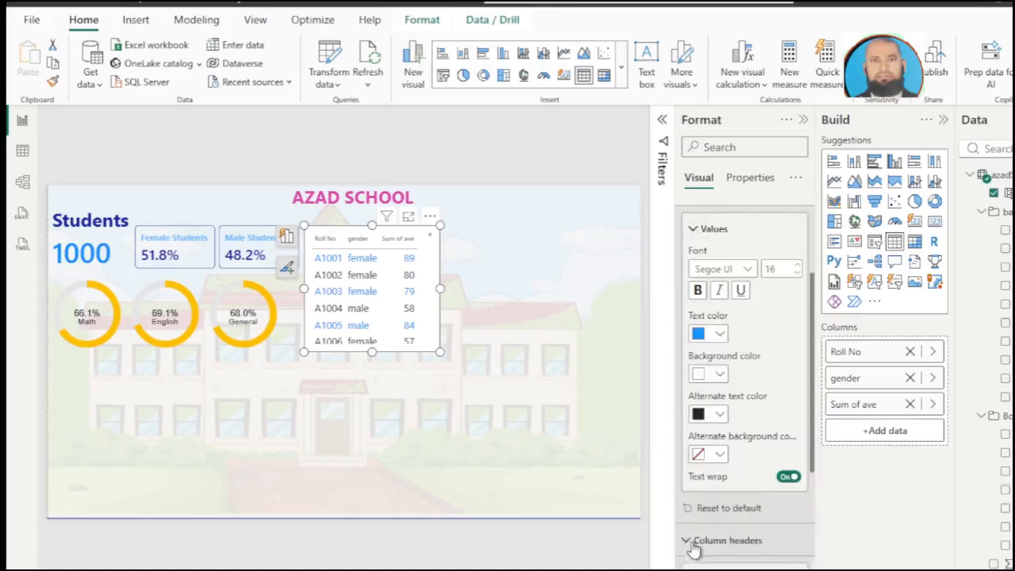
click(695, 541)
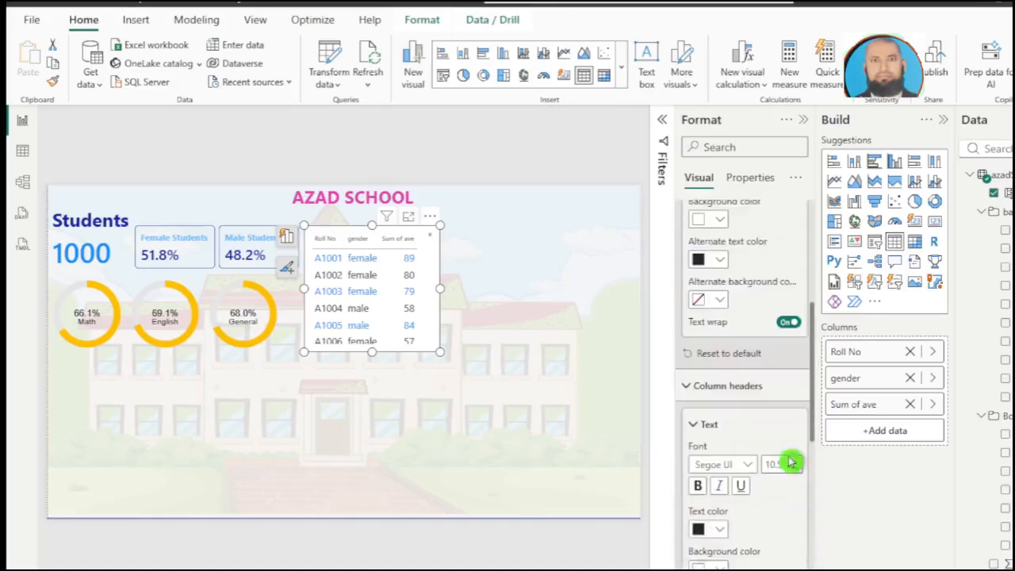
click(796, 460)
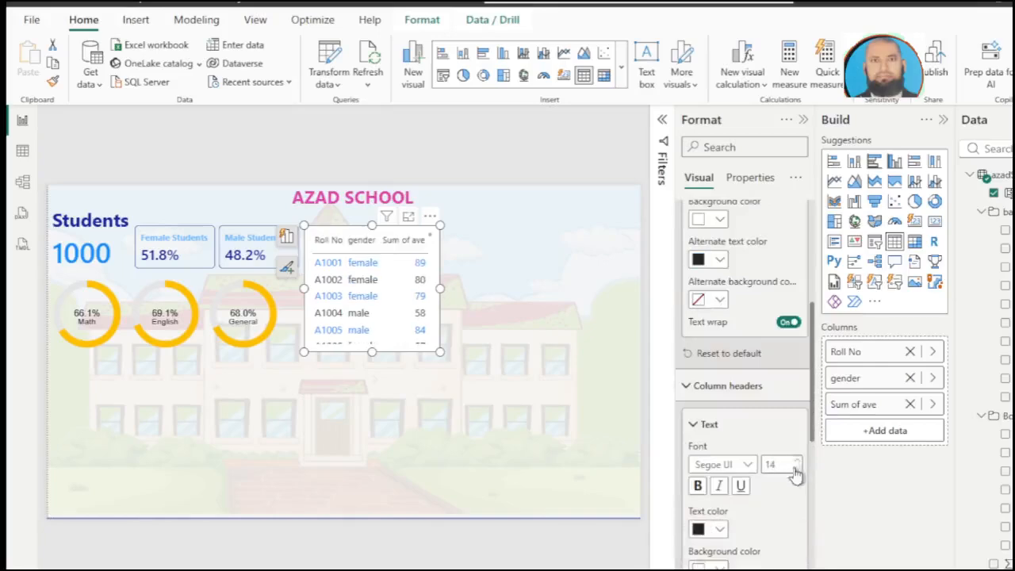
click(697, 485)
Step: Replace the table's Sum of ave column with the Average measure and color the column headers pink
click(1005, 231)
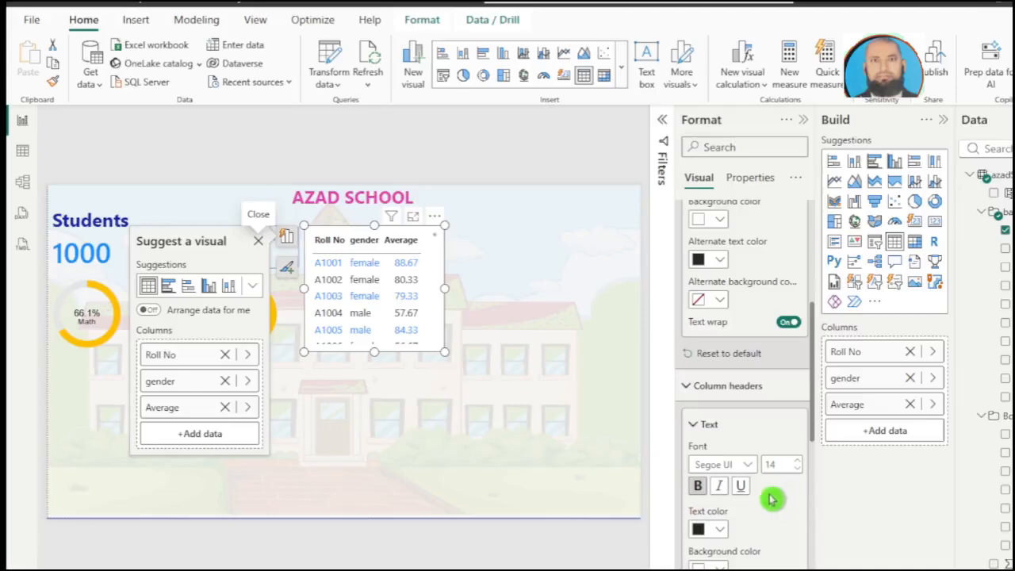
click(720, 530)
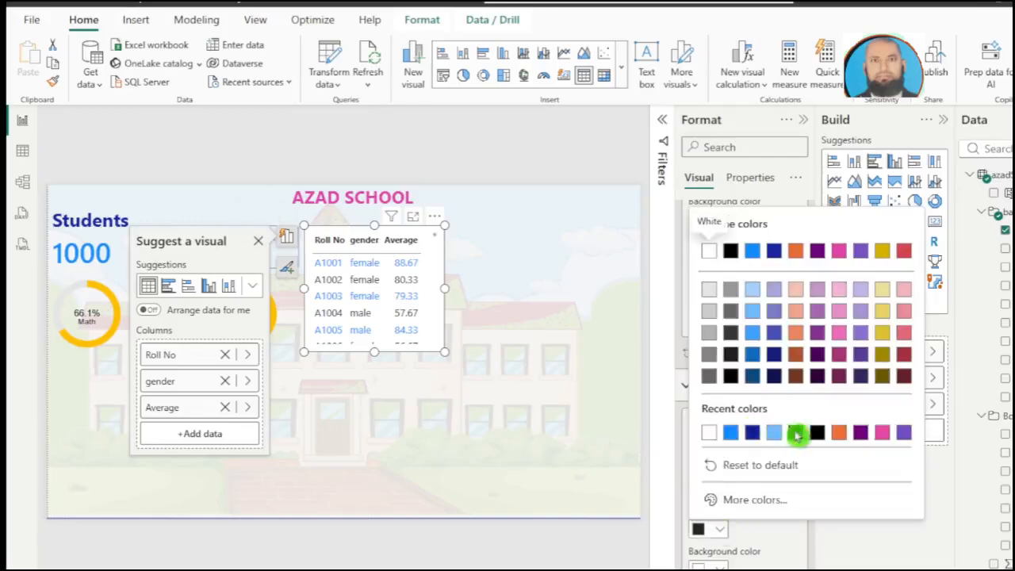
click(882, 434)
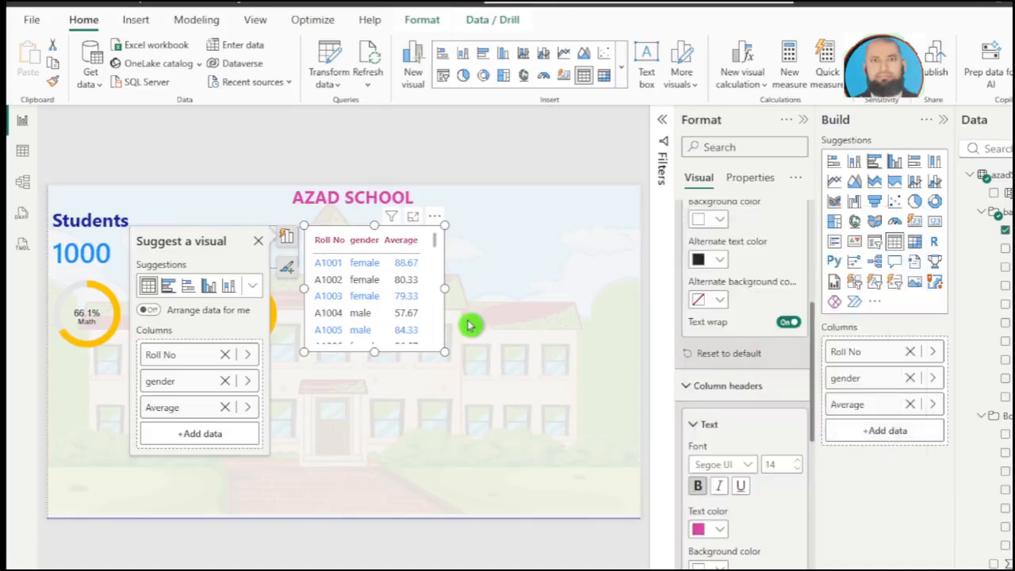
Step: Turn on the table's horizontal and vertical gridlines, and set the vertical gridline width to 2
scroll(759, 480, down, 10)
scroll(759, 480, up, 9)
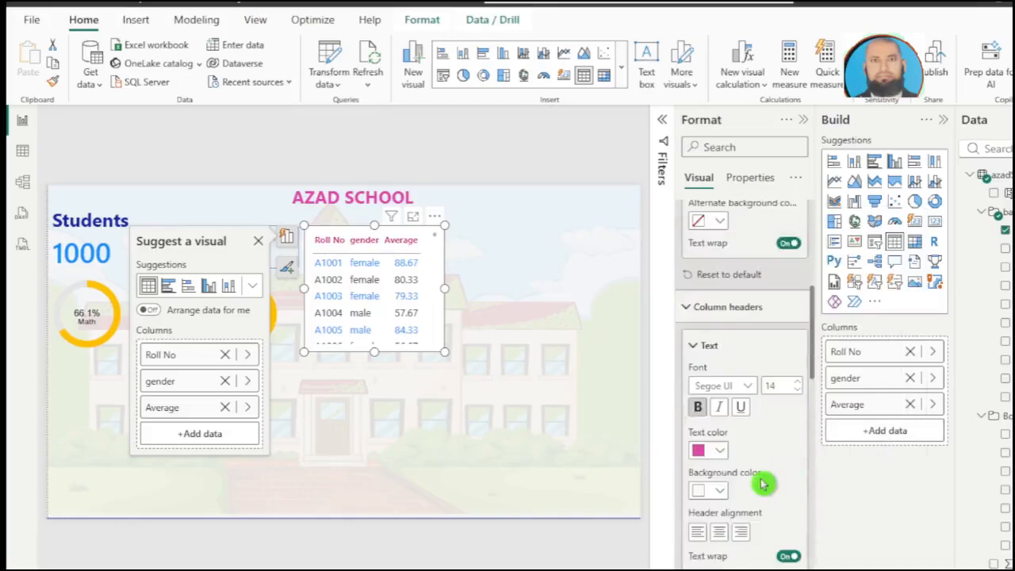
scroll(761, 483, up, 5)
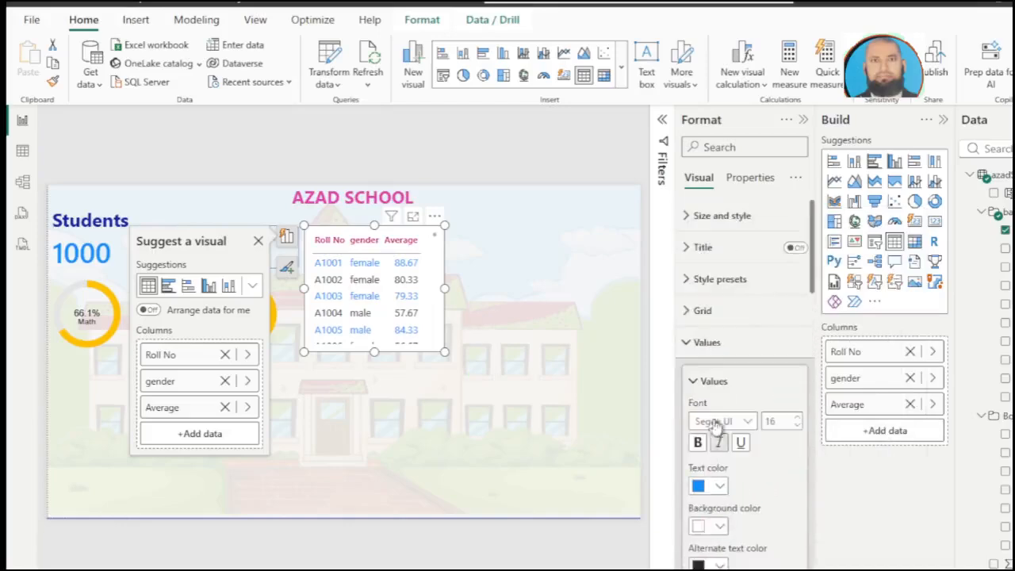
click(696, 312)
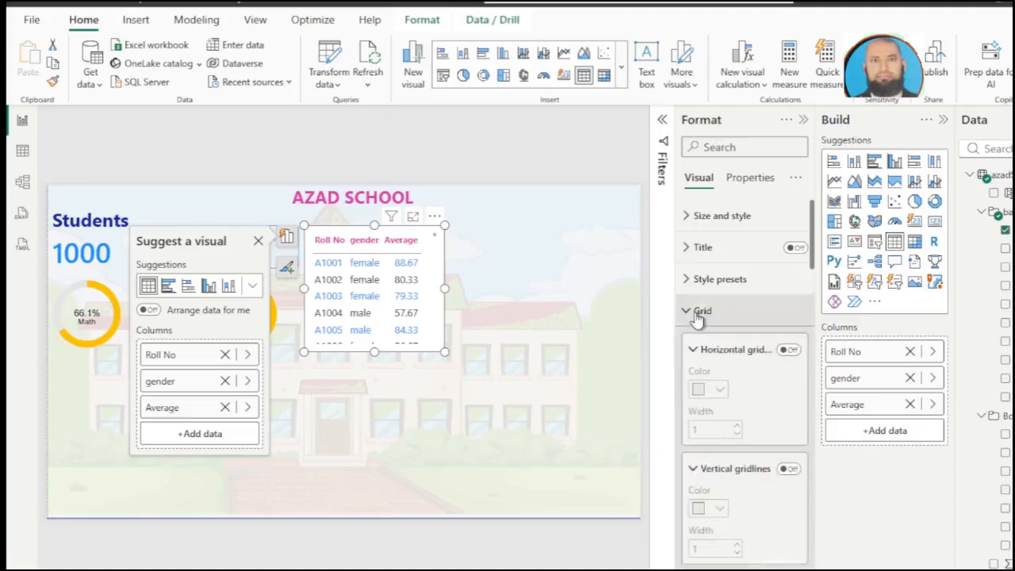
click(788, 352)
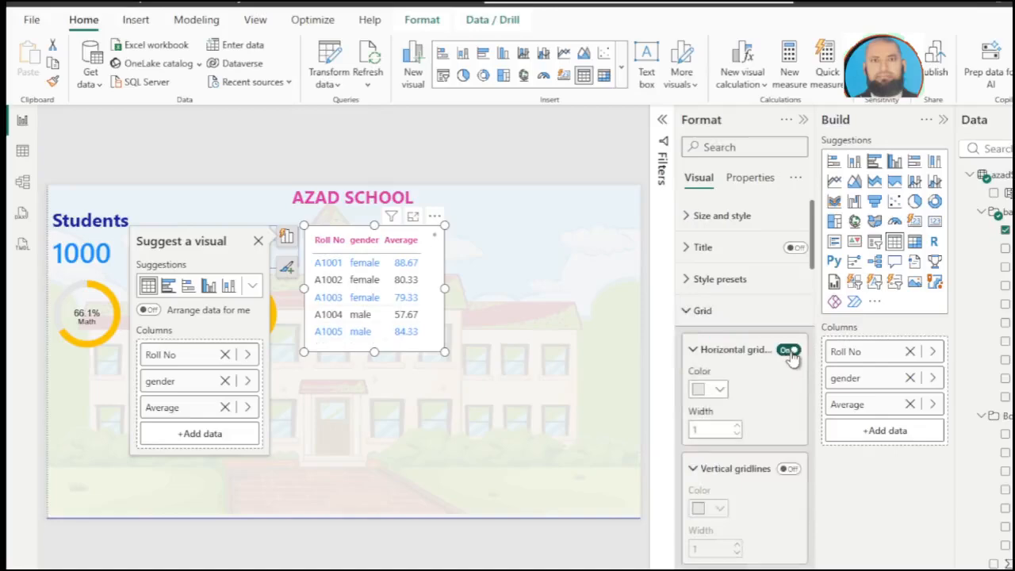
click(789, 469)
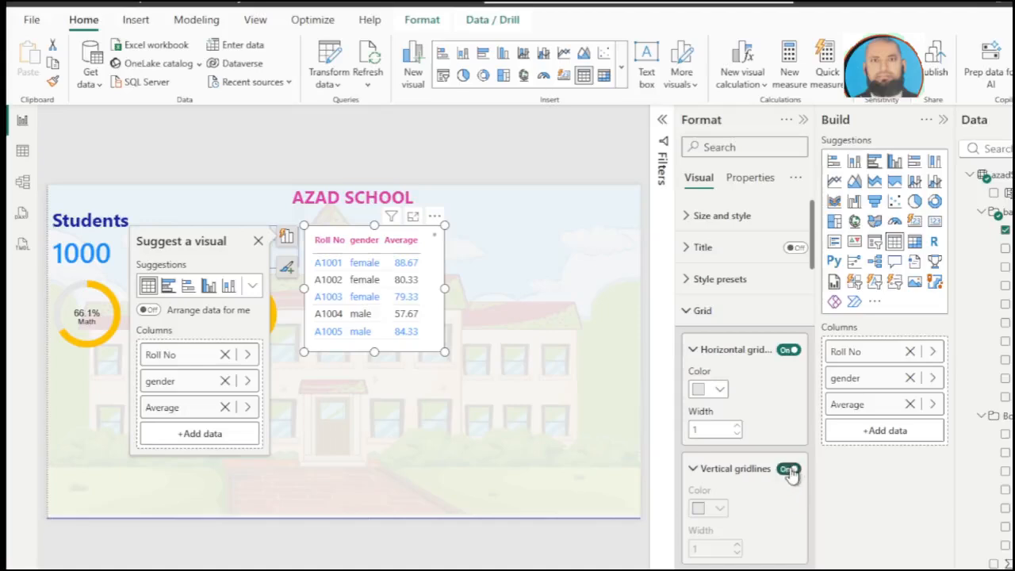
click(784, 480)
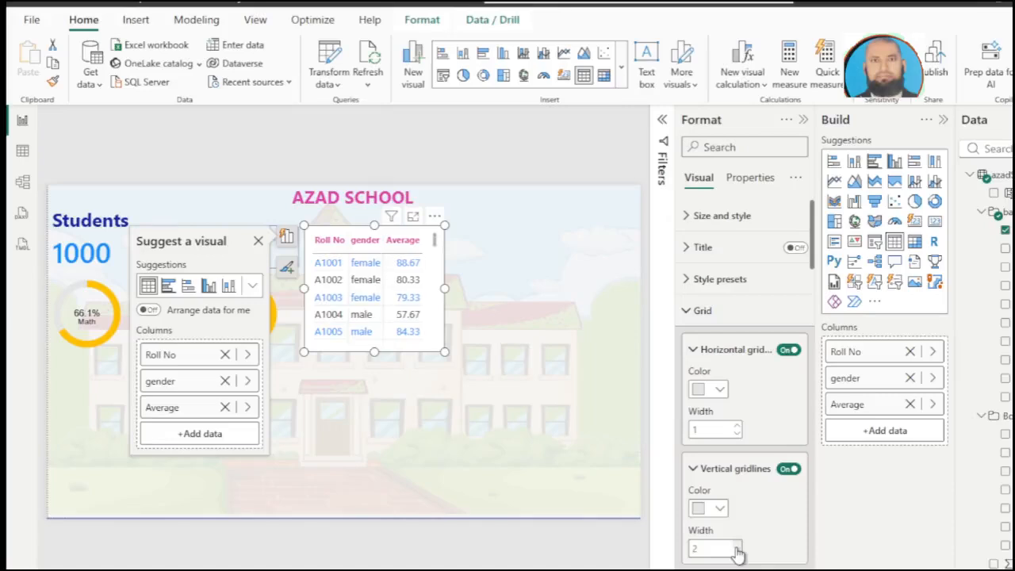
Step: Turn off the student table's background and visual border, and deselect the table
click(686, 217)
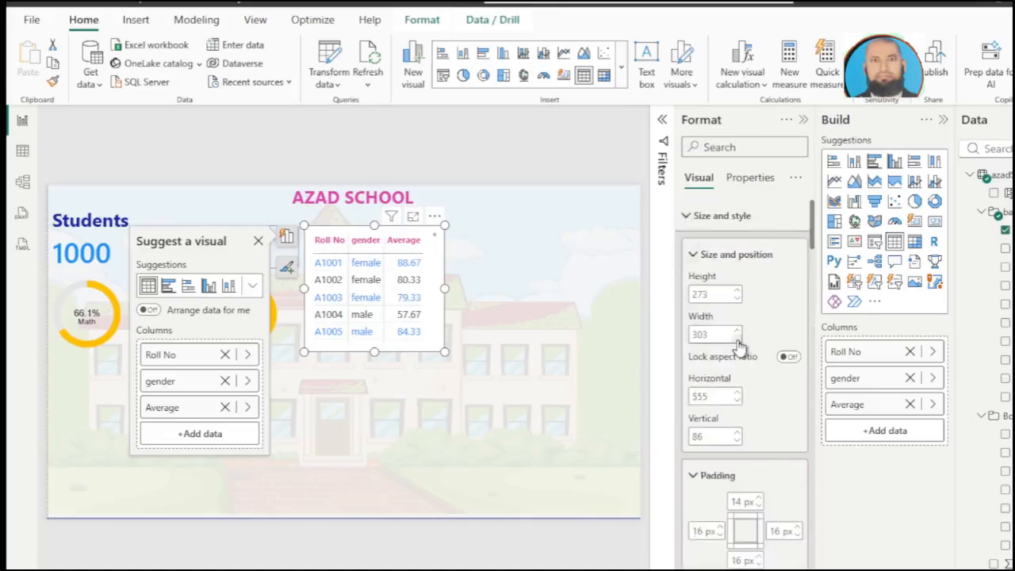
scroll(738, 344, down, 5)
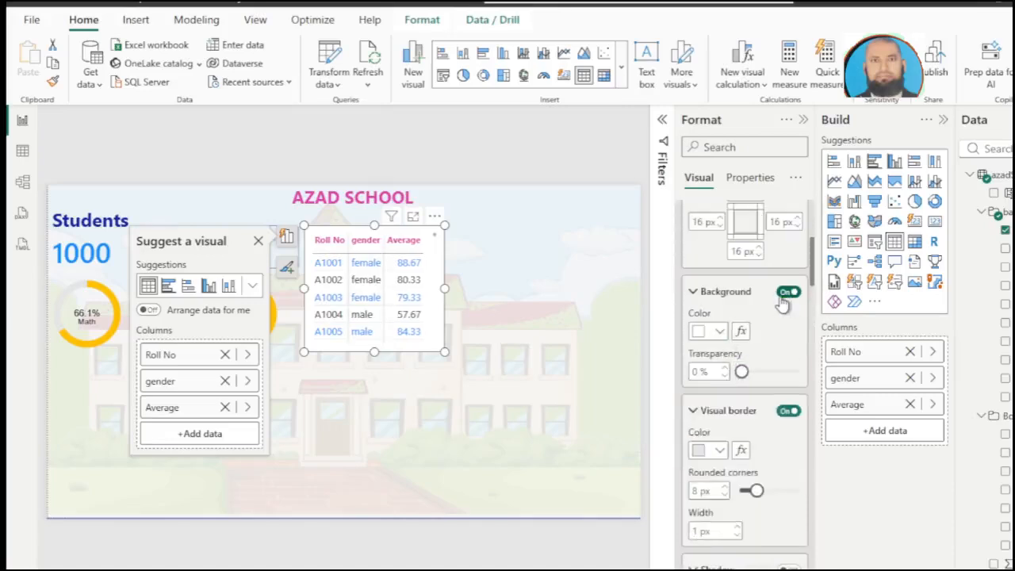
click(785, 295)
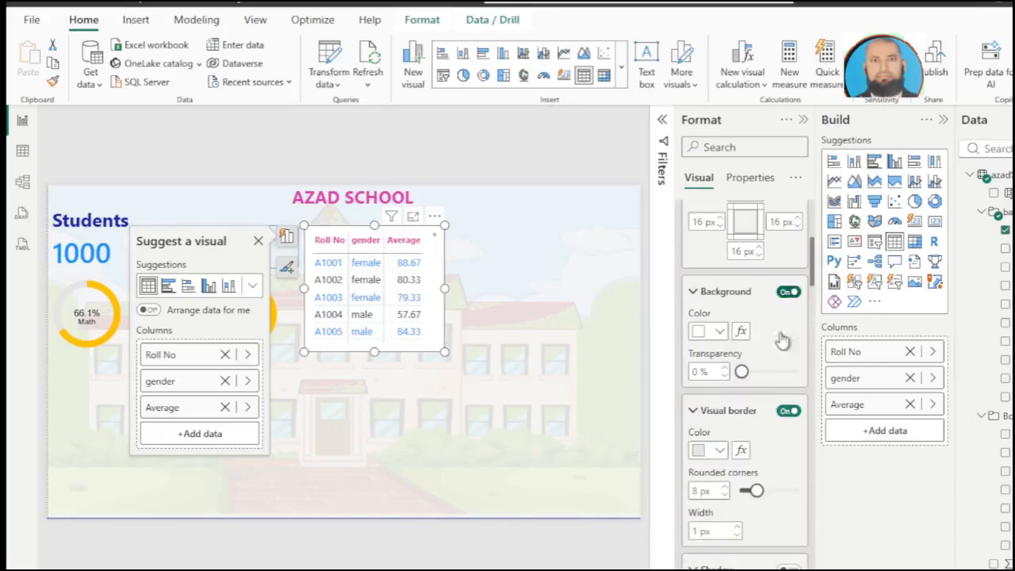
click(787, 412)
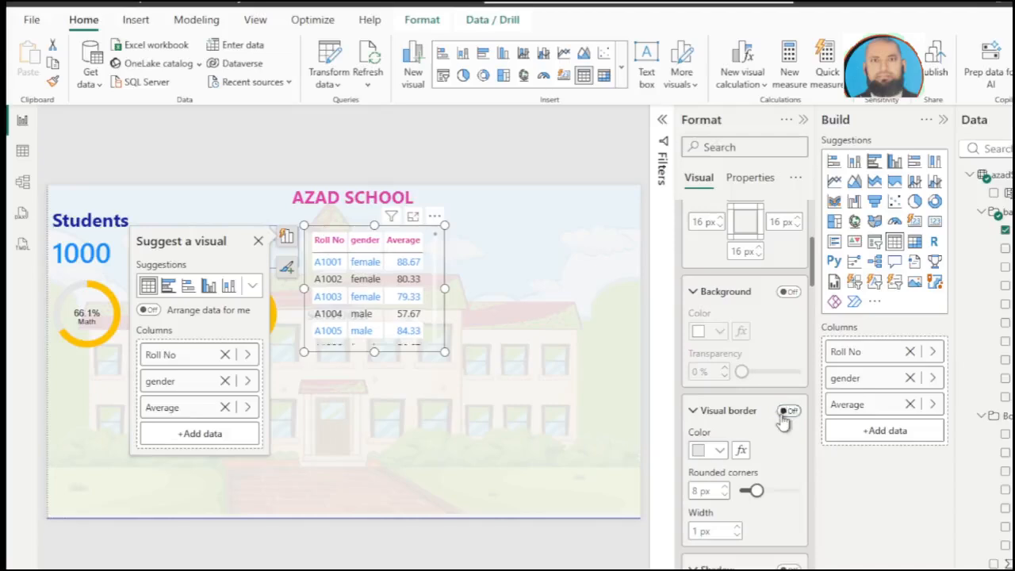
click(444, 261)
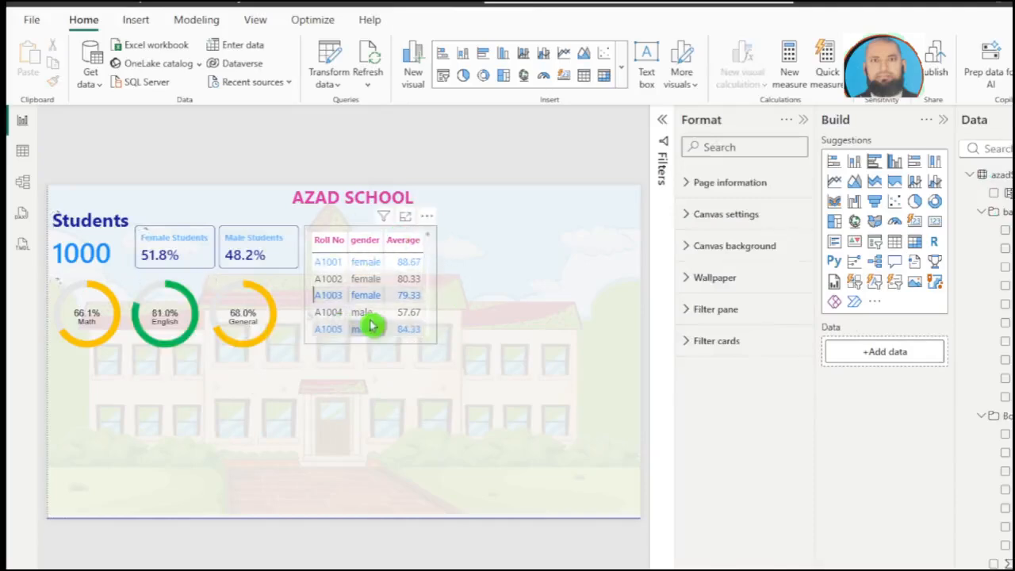
Step: Add a card visual beside the student table showing the Average measure, and turn off its title
click(934, 220)
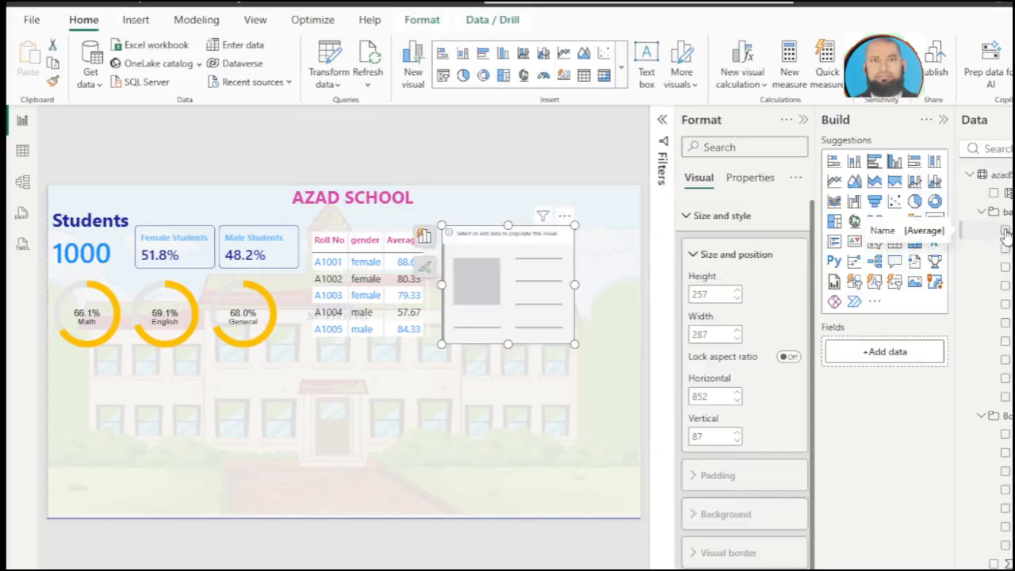
click(1004, 230)
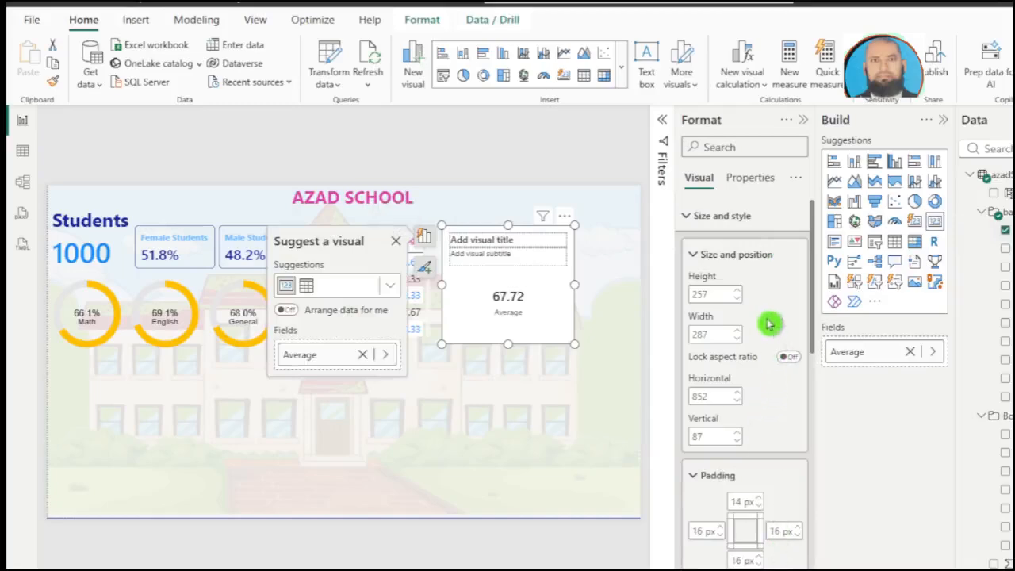
click(686, 217)
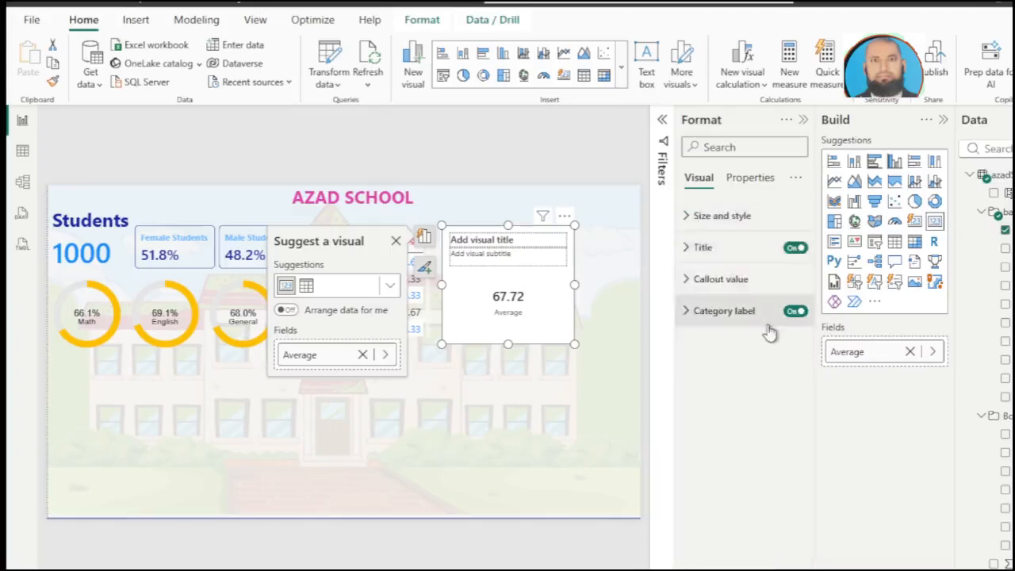
click(793, 249)
Step: Set the Average card's category label to font size 16 and color it pink
click(765, 311)
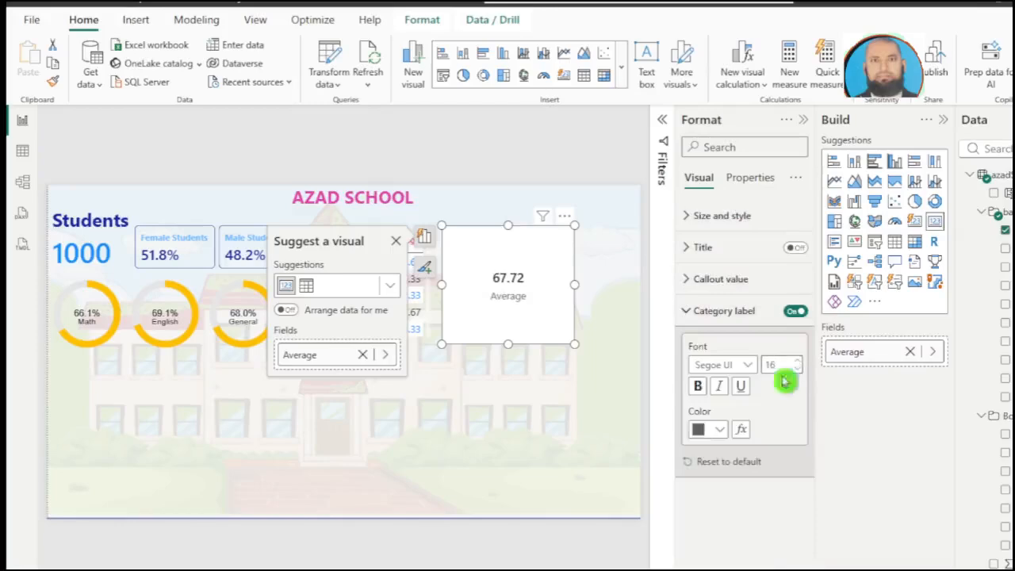
click(719, 430)
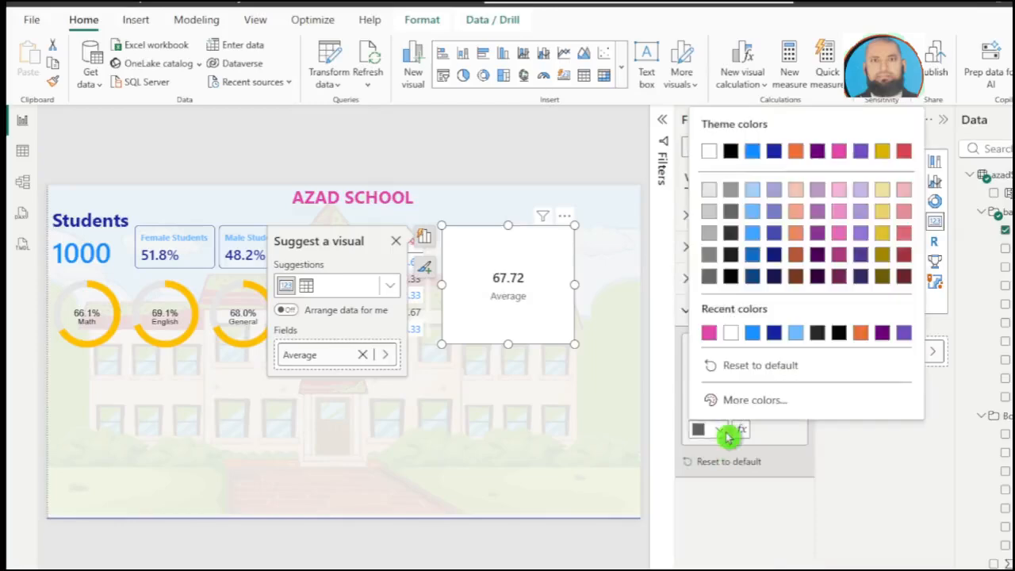
click(709, 334)
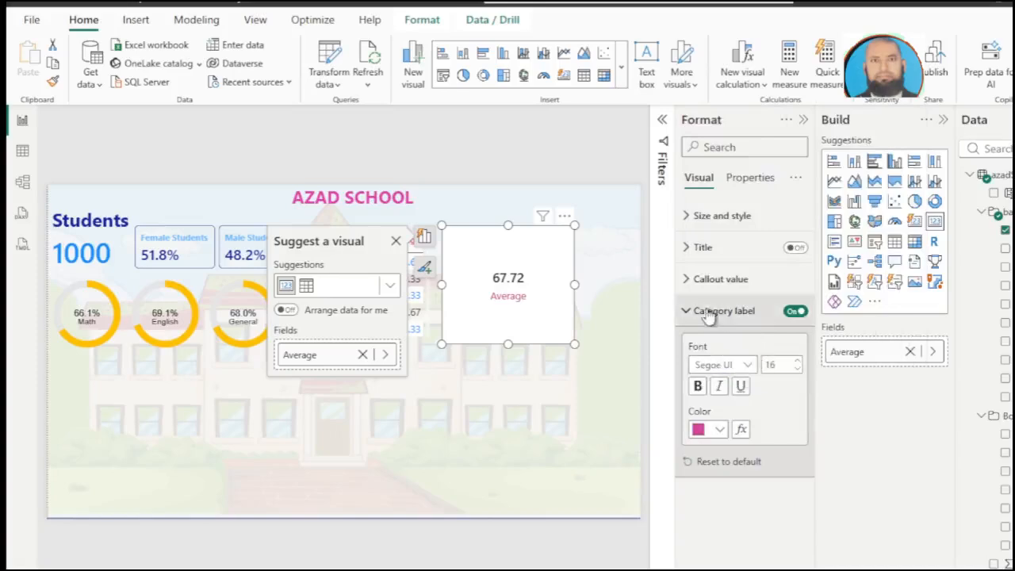
Step: Set the Average card's callout value to font size 31 and color it blue
click(688, 287)
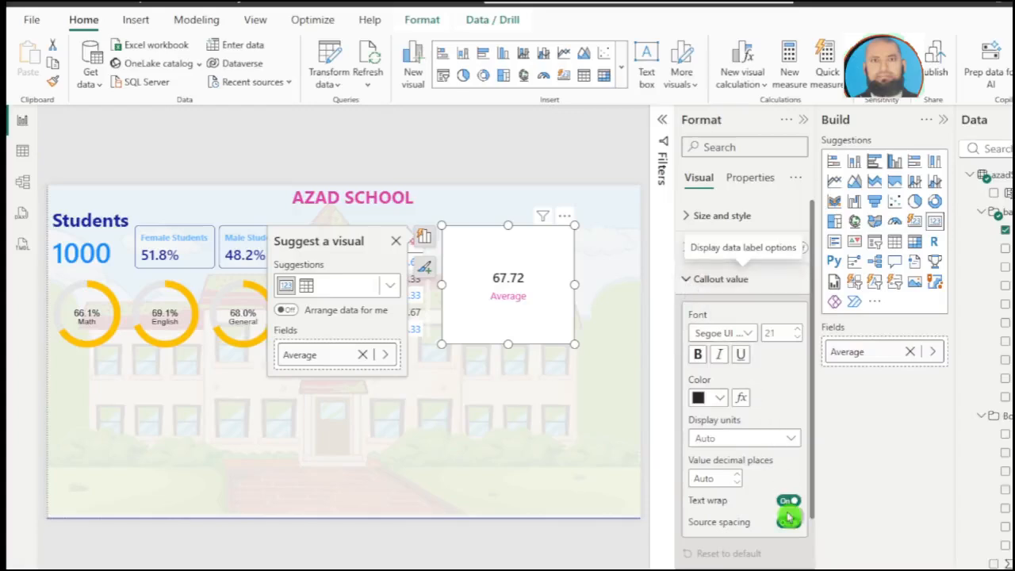
scroll(785, 549, down, 3)
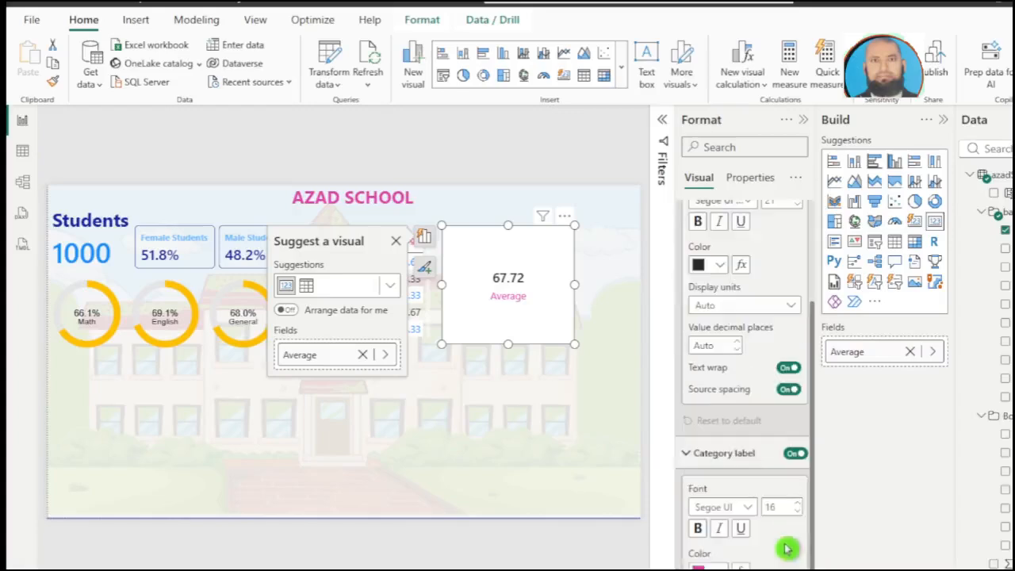
scroll(804, 488, up, 3)
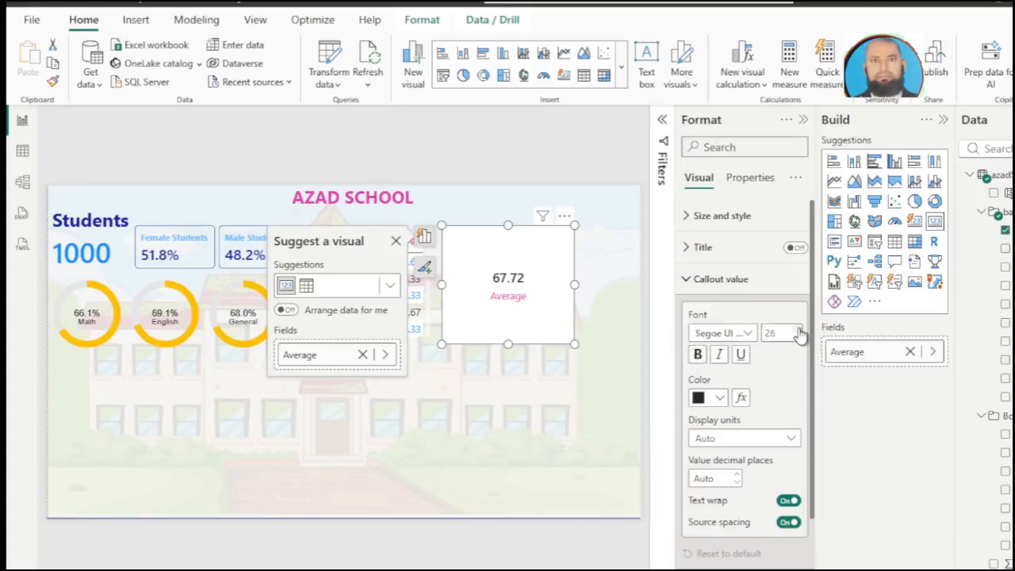
click(798, 333)
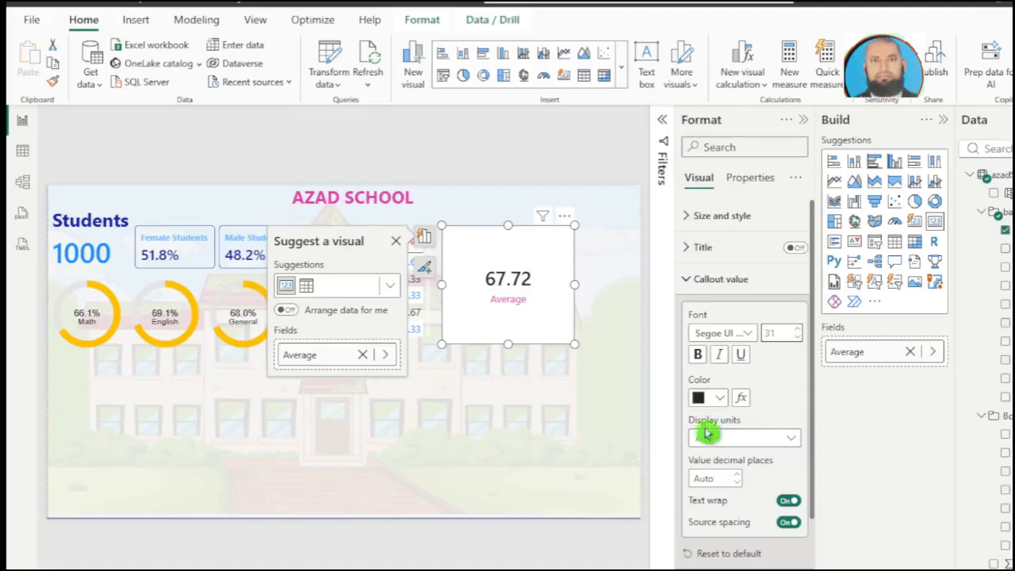
click(719, 398)
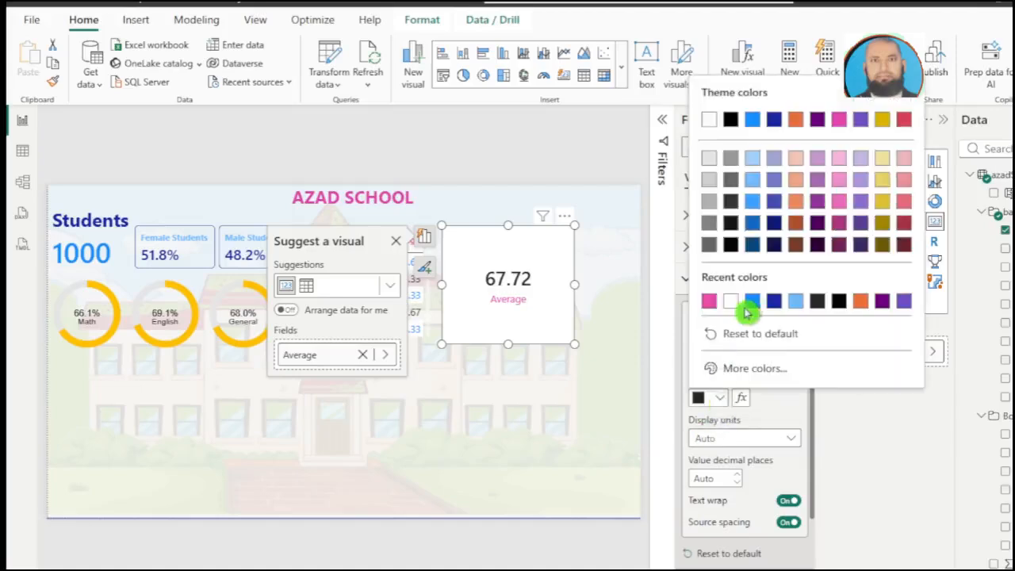
click(751, 303)
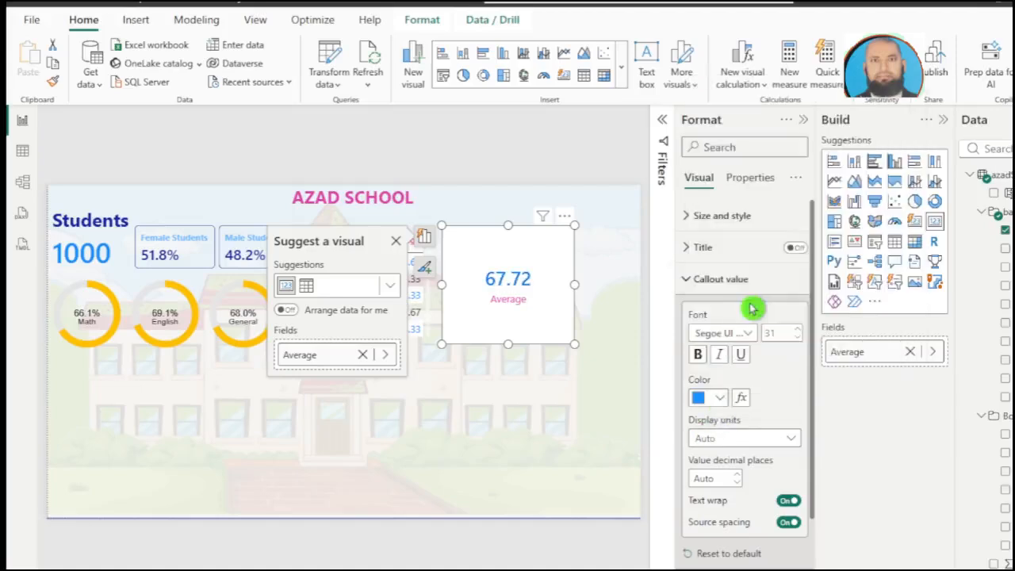
Step: Turn off the Average card's background, and shrink the card to about 161 by 128 in the report page's upper-right corner
click(697, 216)
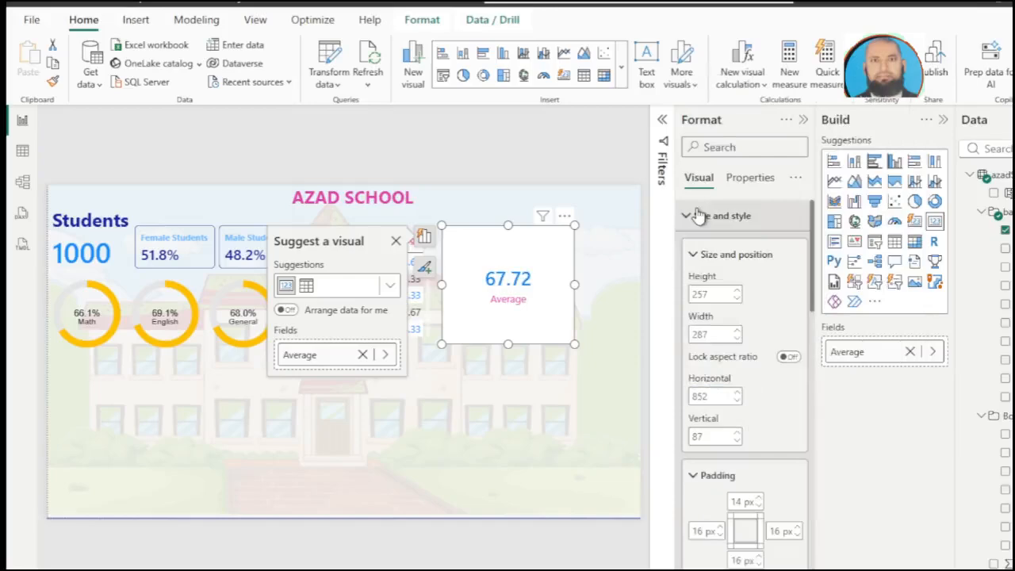
click(721, 290)
click(779, 548)
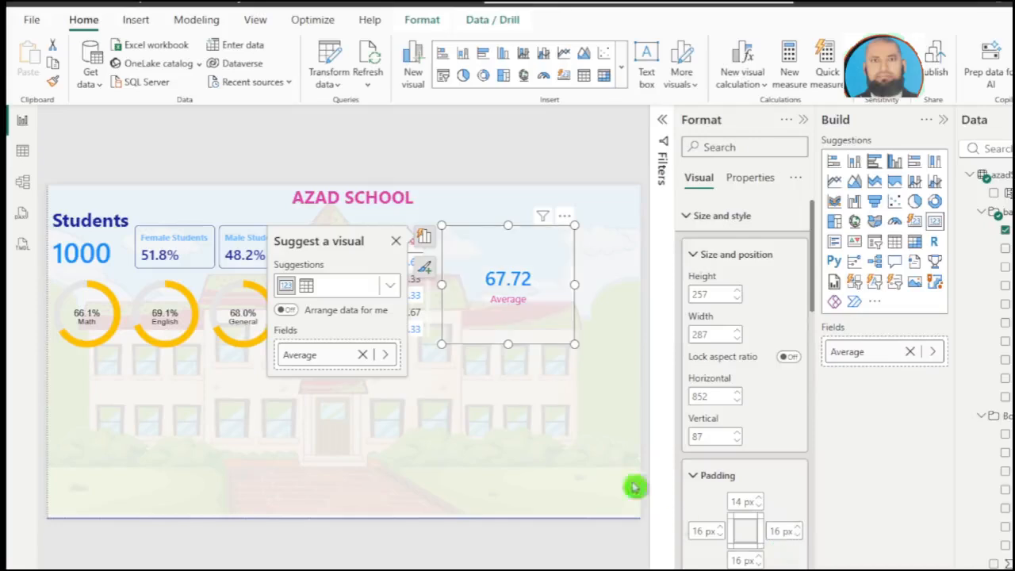
drag(574, 345, 616, 222)
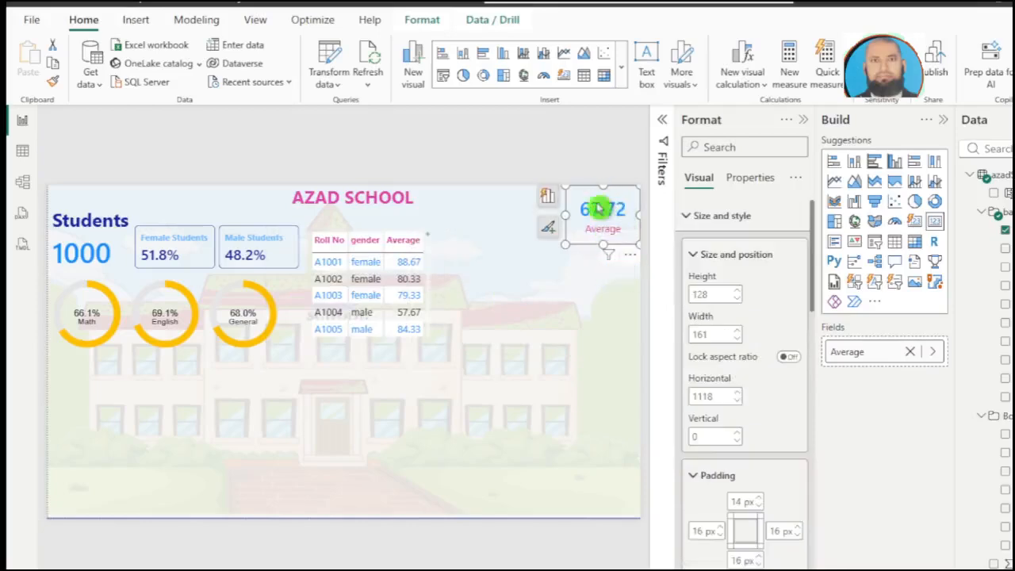
Step: Reduce the Average card's padding to 0 px on the top, left and right and 1 px on the bottom, and shorten the card
scroll(761, 471, down, 2)
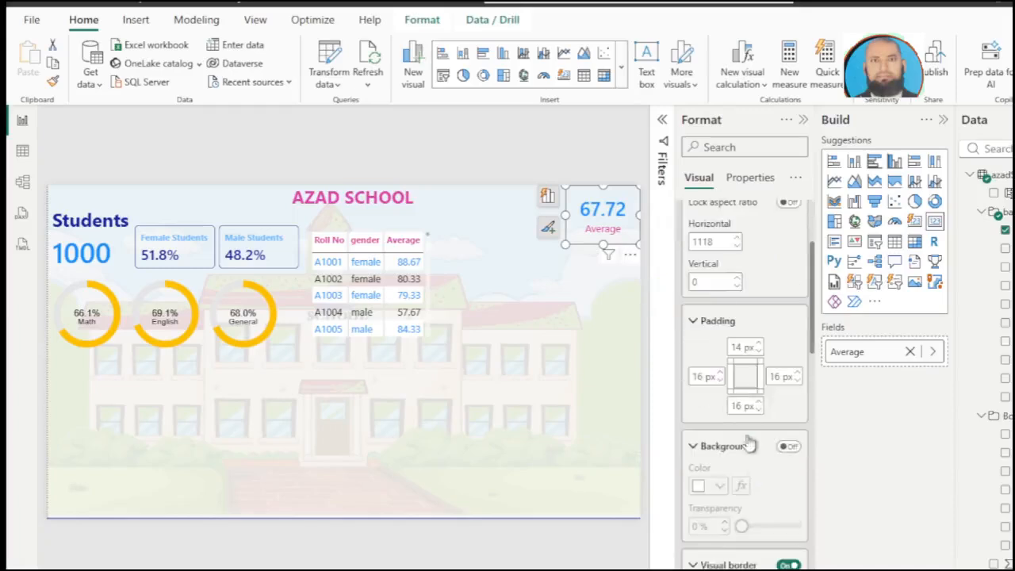
click(758, 354)
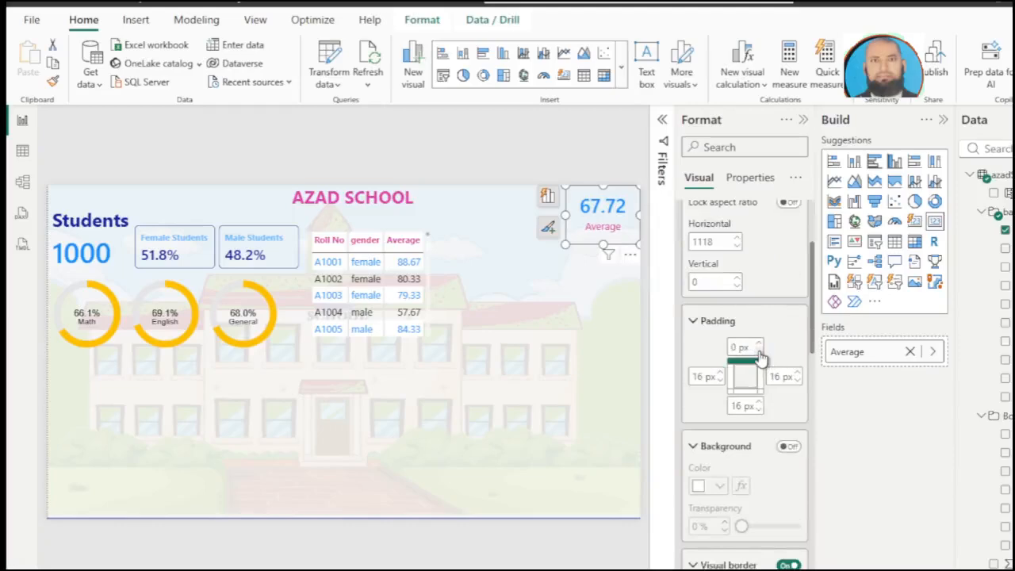
click(720, 382)
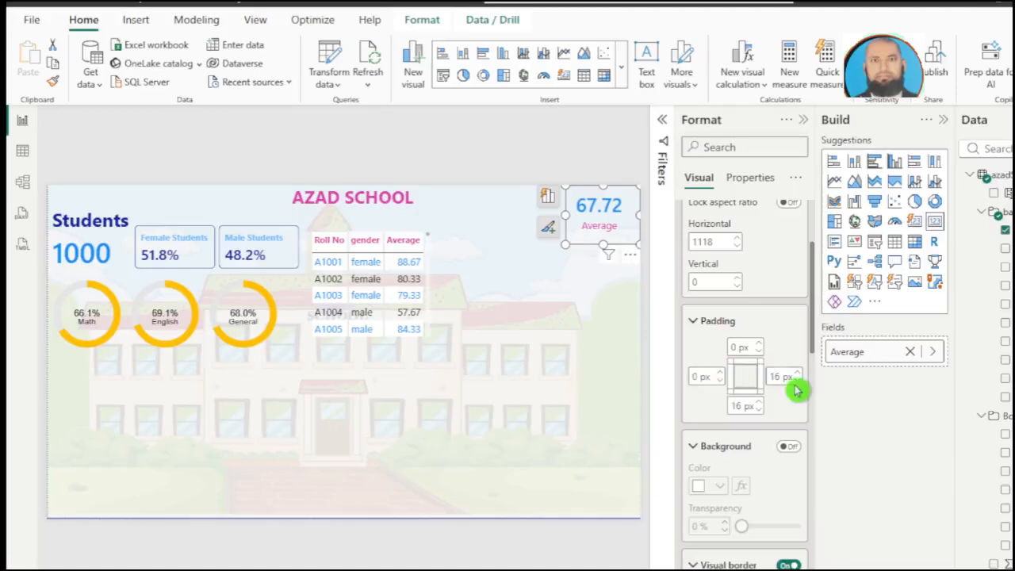
click(796, 382)
click(798, 382)
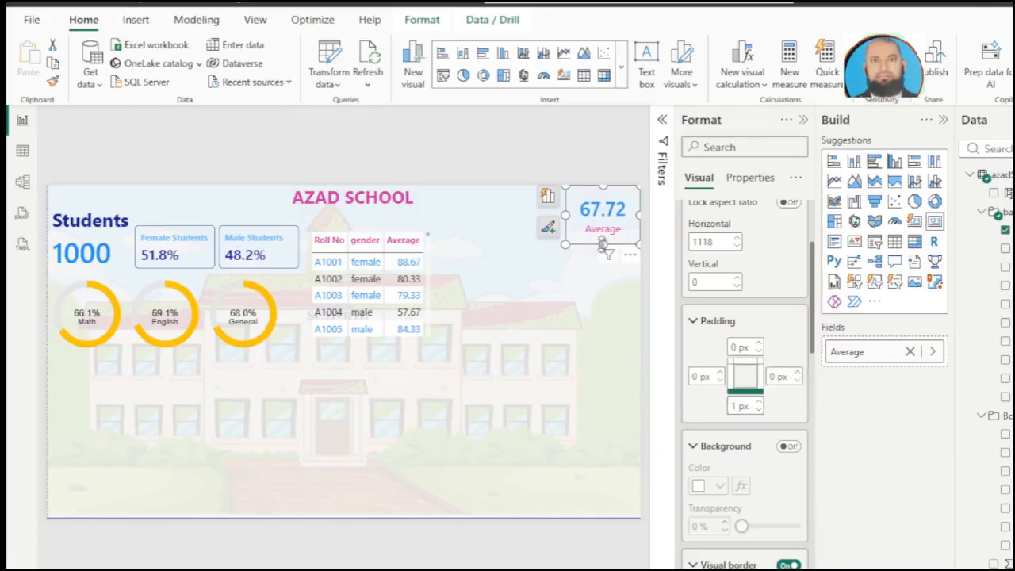
drag(603, 246, 611, 231)
drag(581, 211, 587, 210)
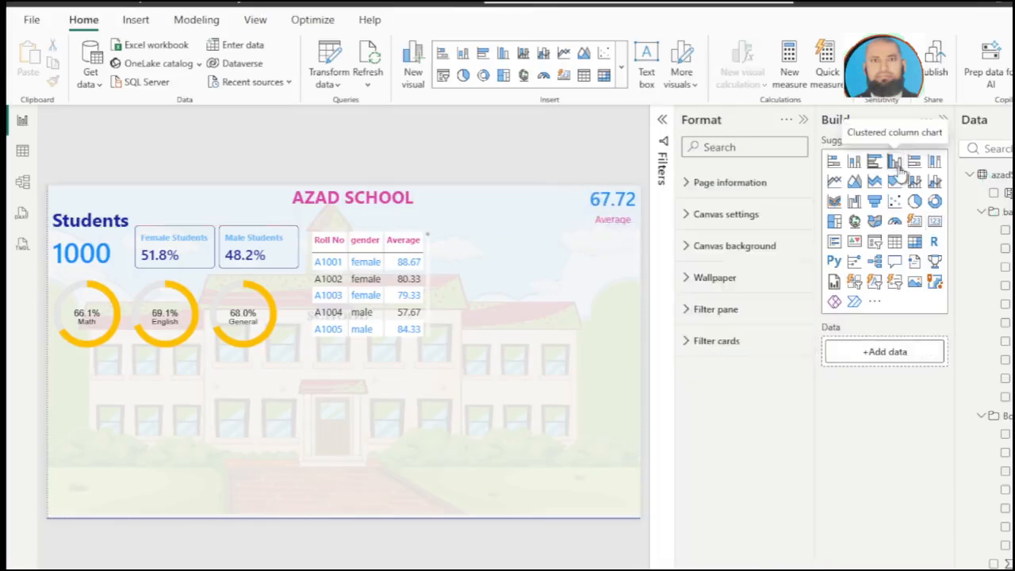
Step: Add a clustered column chart beside the student table with Grade on the X-axis, Students on the Y-axis and gender as the legend
click(531, 301)
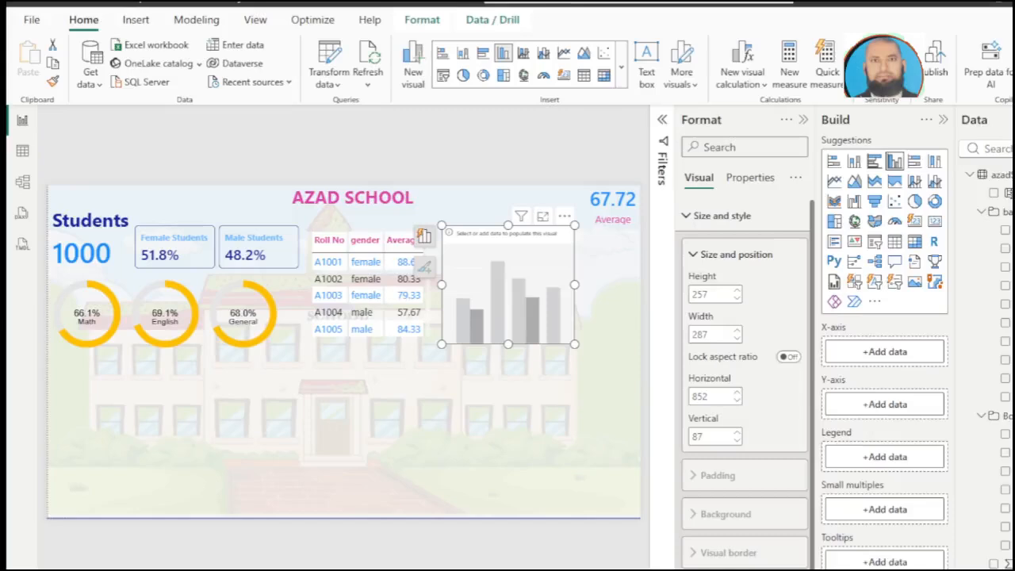
click(1005, 400)
click(995, 468)
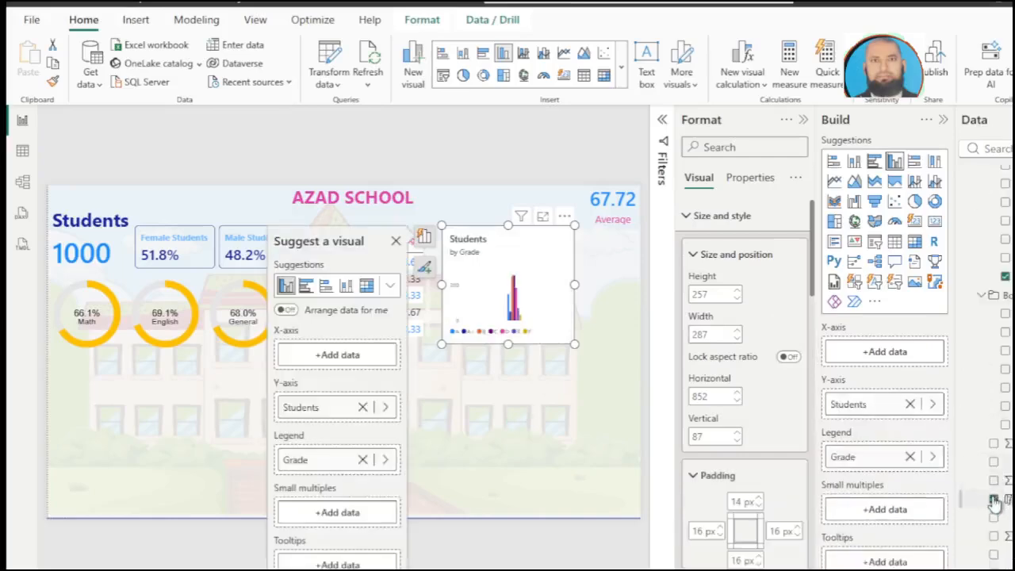
click(994, 501)
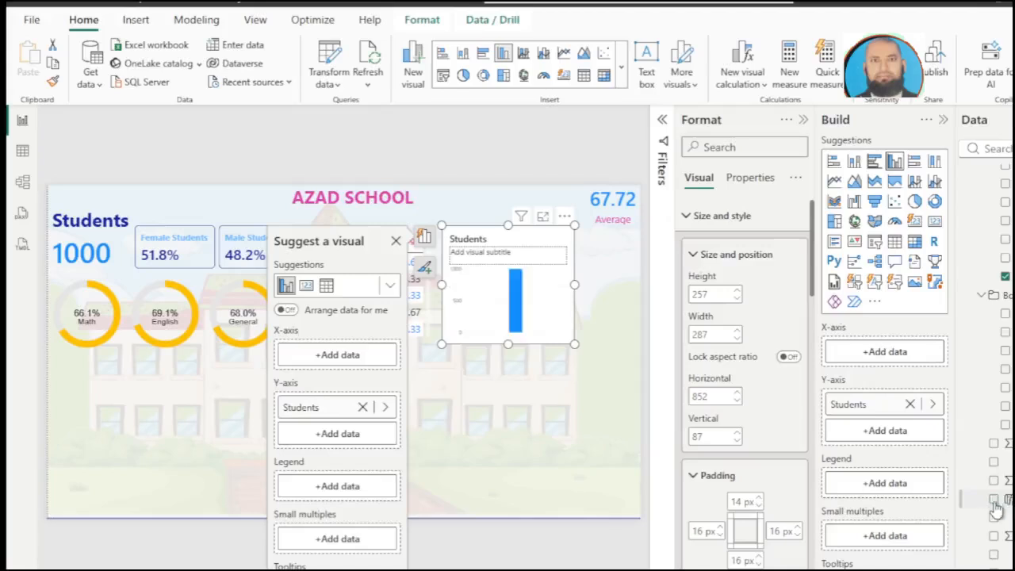
click(994, 501)
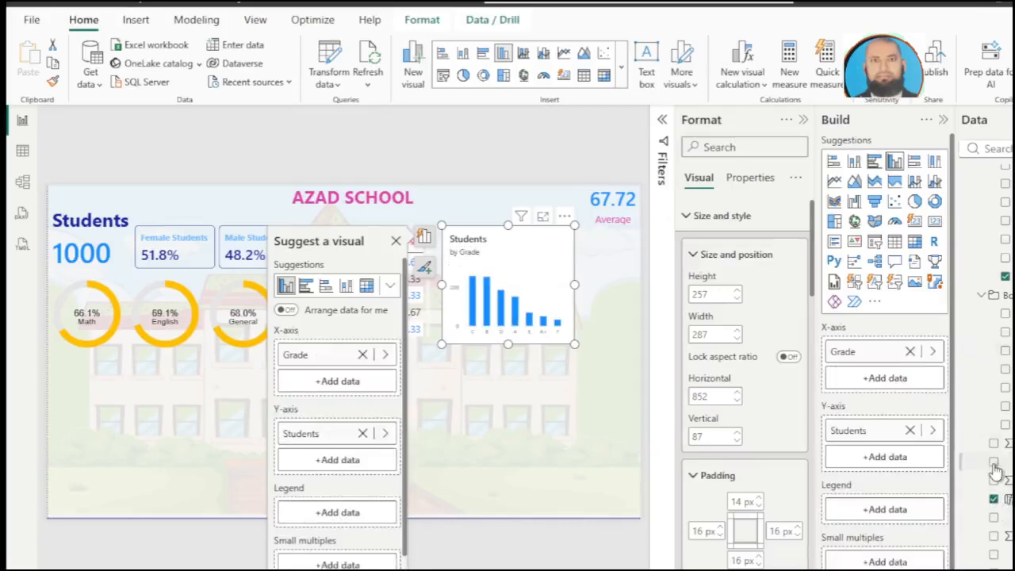
click(994, 463)
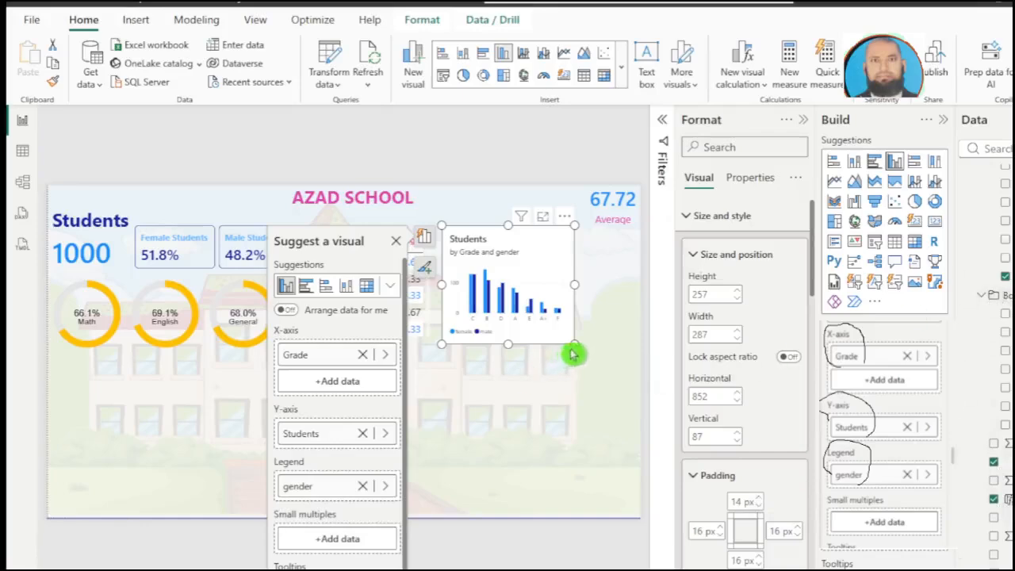
Step: Open the column chart in focus mode, and set its X-axis values to font size 17 in pink
click(543, 218)
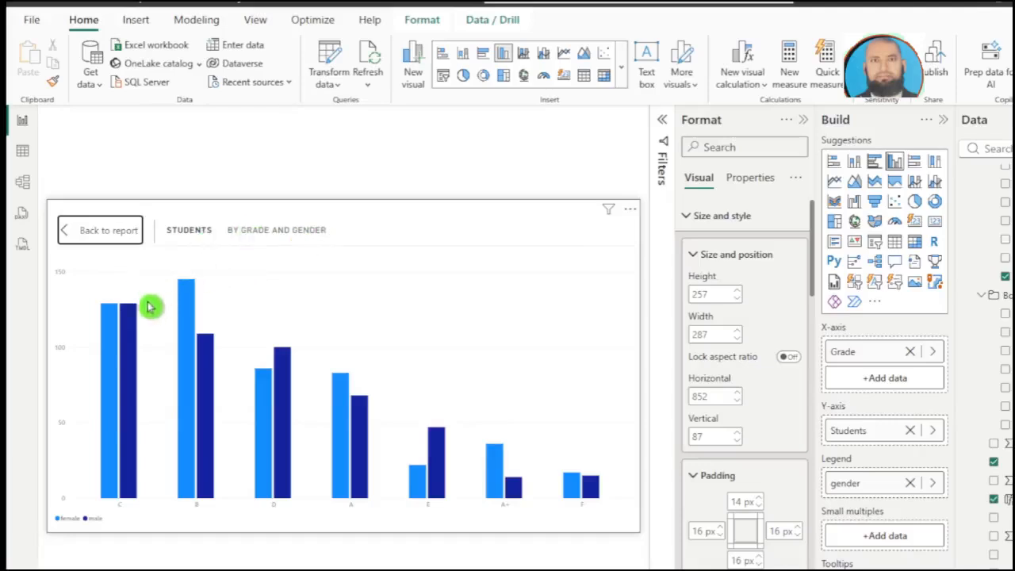
click(692, 254)
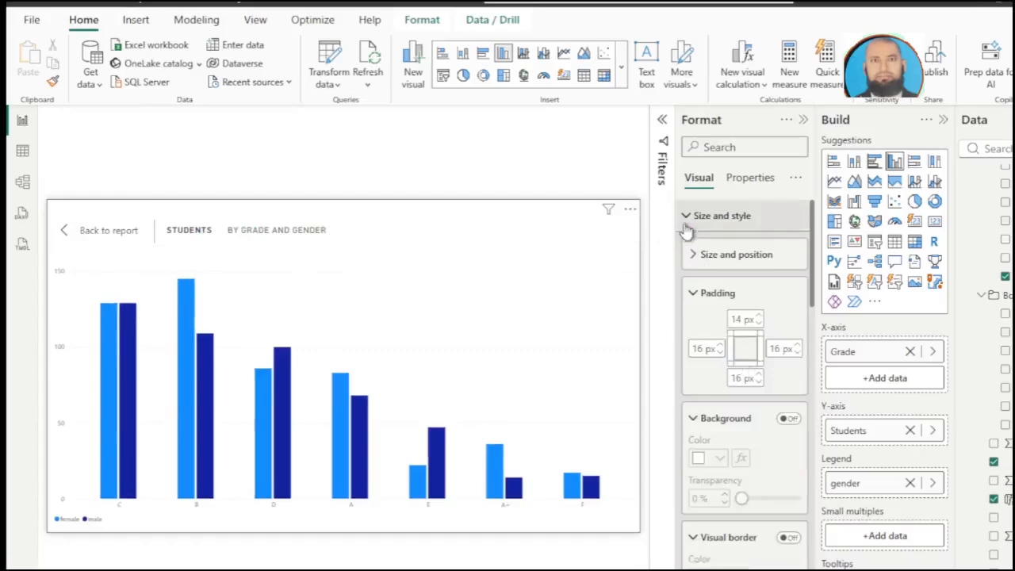
click(686, 217)
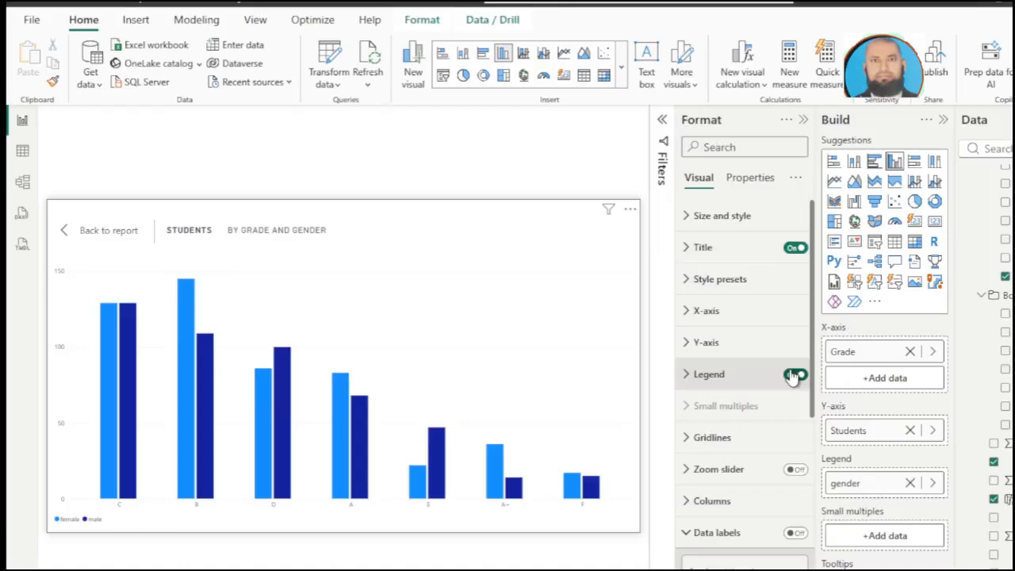
scroll(790, 379, down, 4)
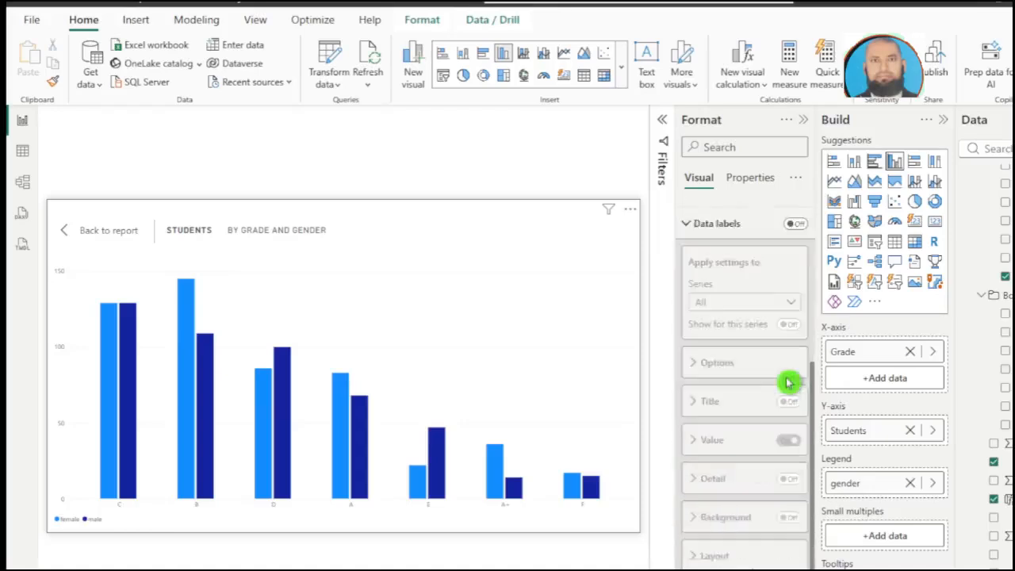
scroll(789, 383, up, 5)
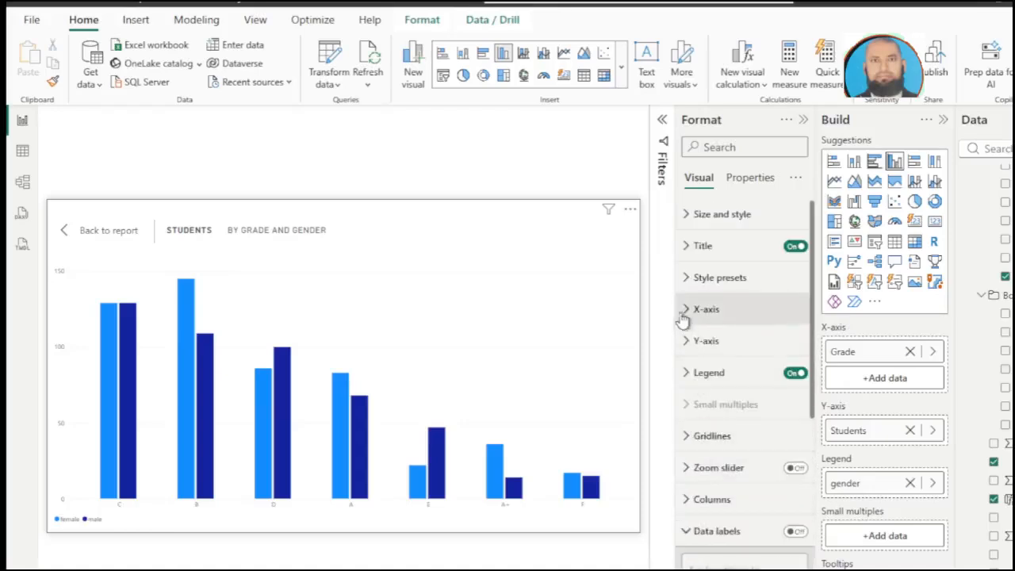
click(688, 313)
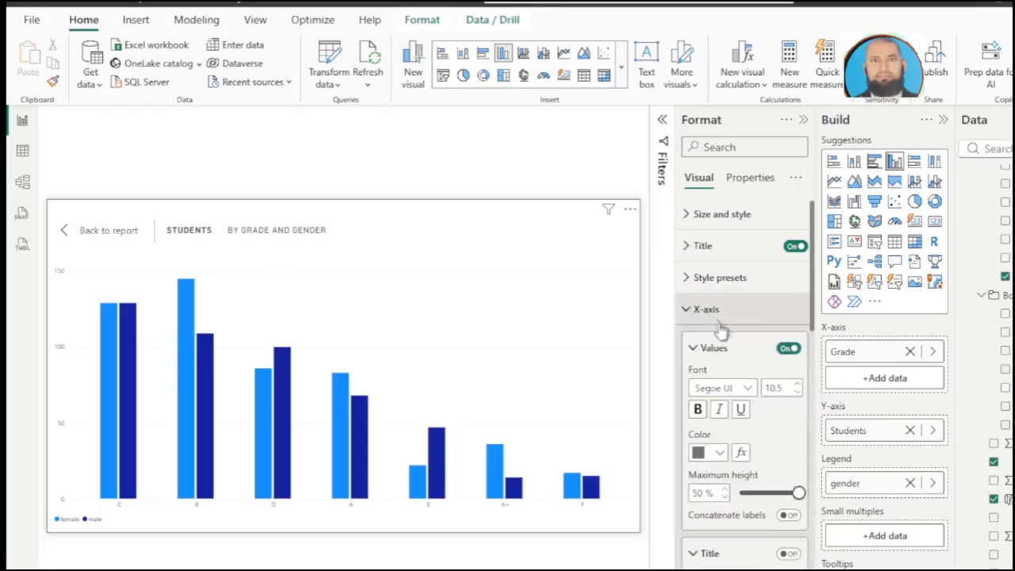
click(796, 385)
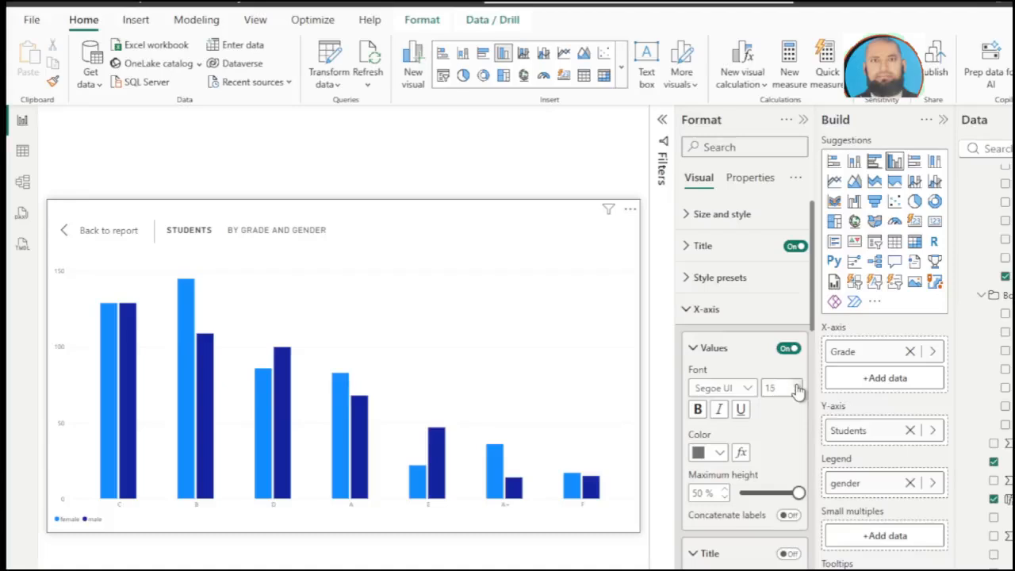
click(797, 385)
click(796, 385)
click(797, 392)
click(797, 392)
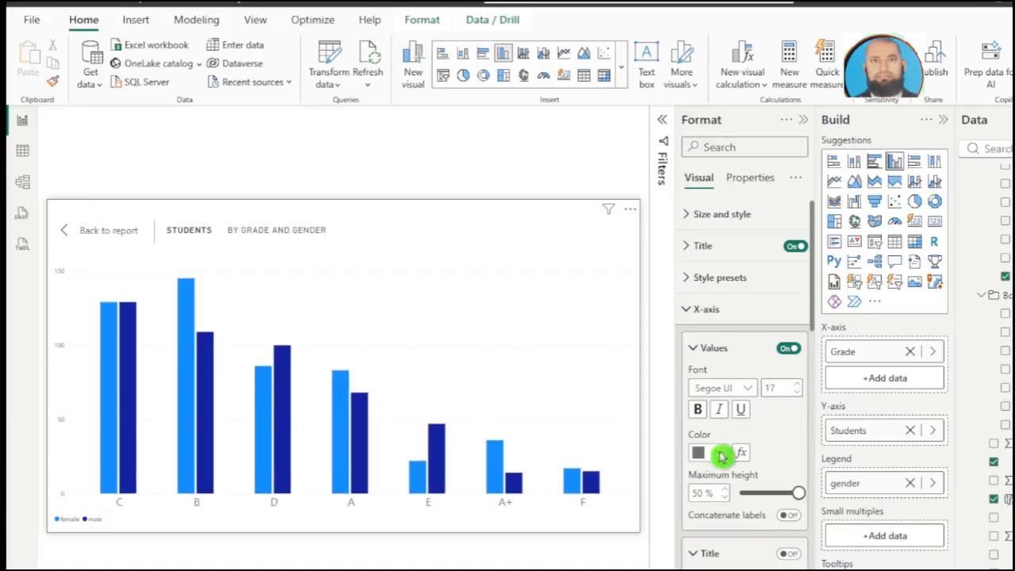
click(719, 453)
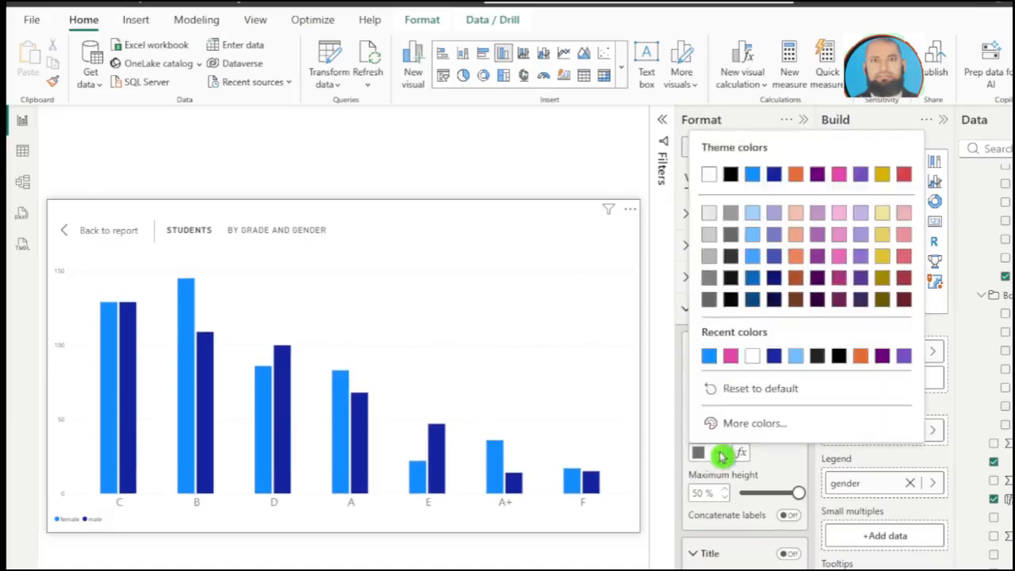
click(731, 358)
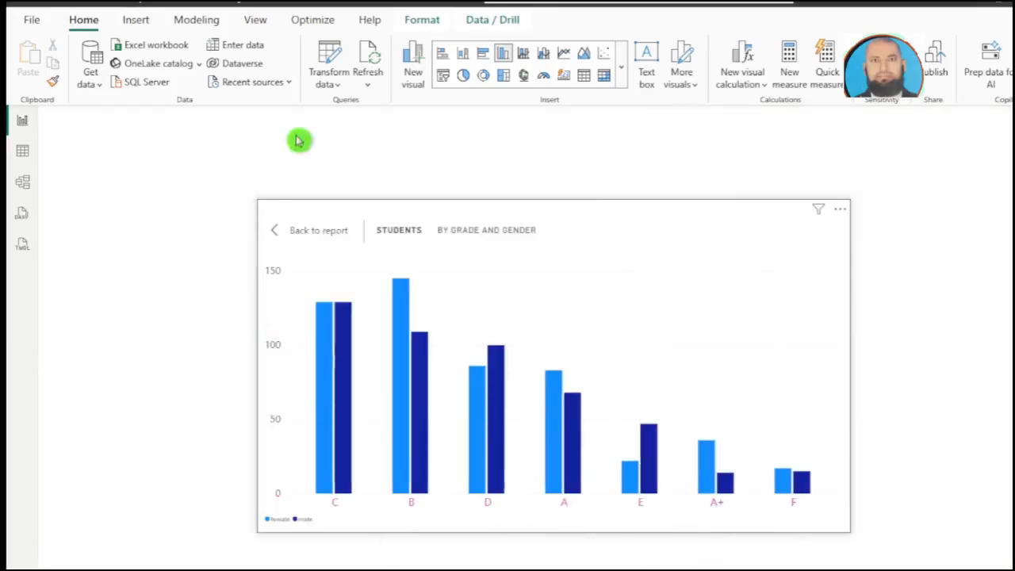
Step: Enter and load a new data table with the columns GRADE and GRADE ORDER
click(238, 47)
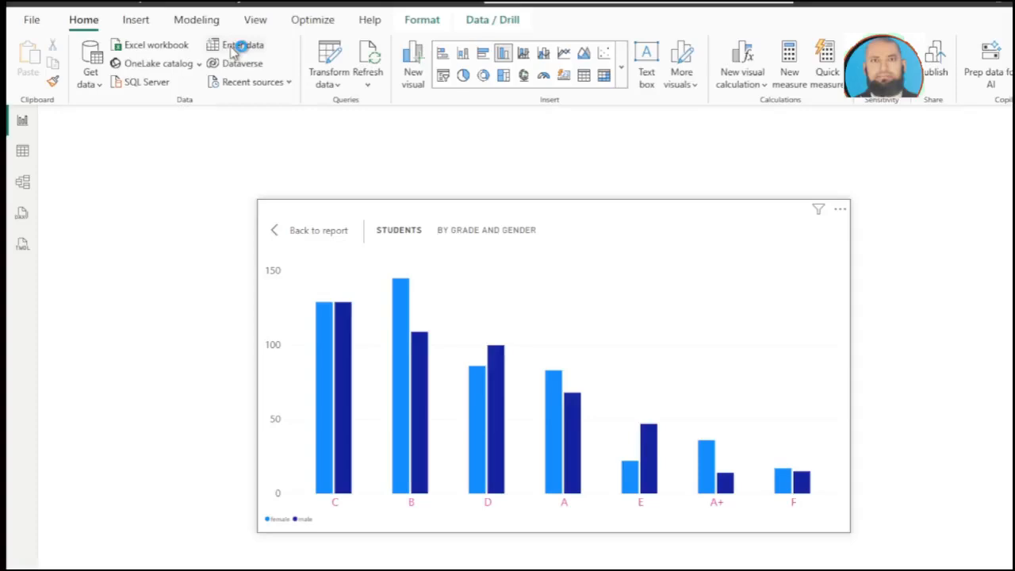
click(254, 140)
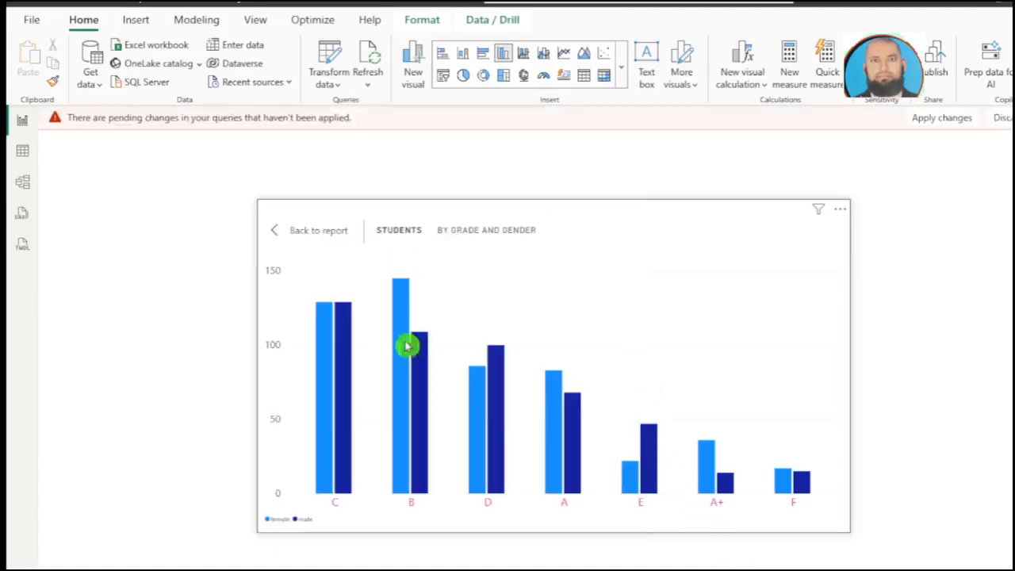
Step: Create an active many-to-one relationship in the data model from the azadStudentsPerformance Grade column to the new table's GRADE column, with single cross-filter direction
click(23, 187)
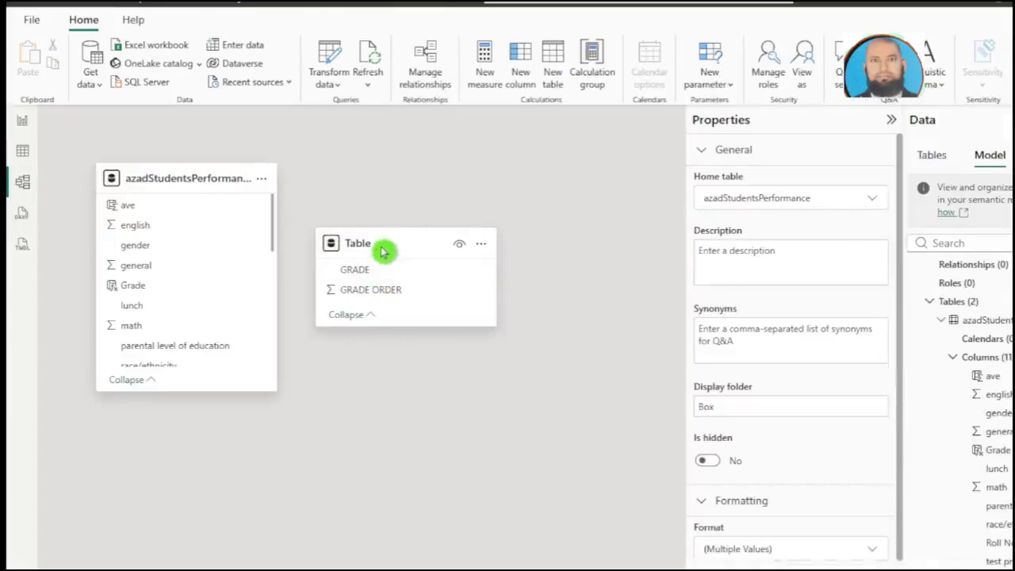
drag(382, 252, 402, 251)
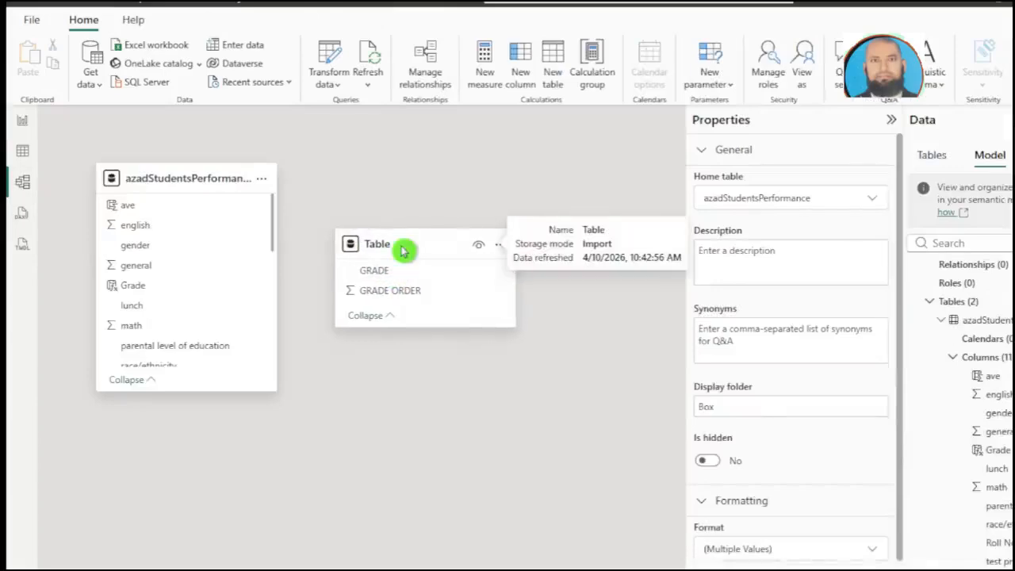
click(402, 251)
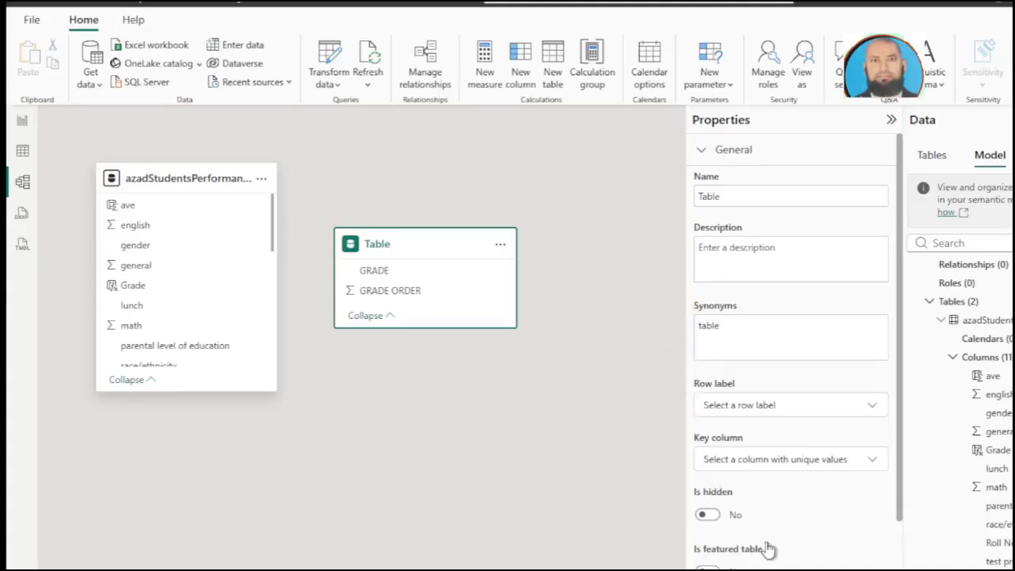
click(336, 339)
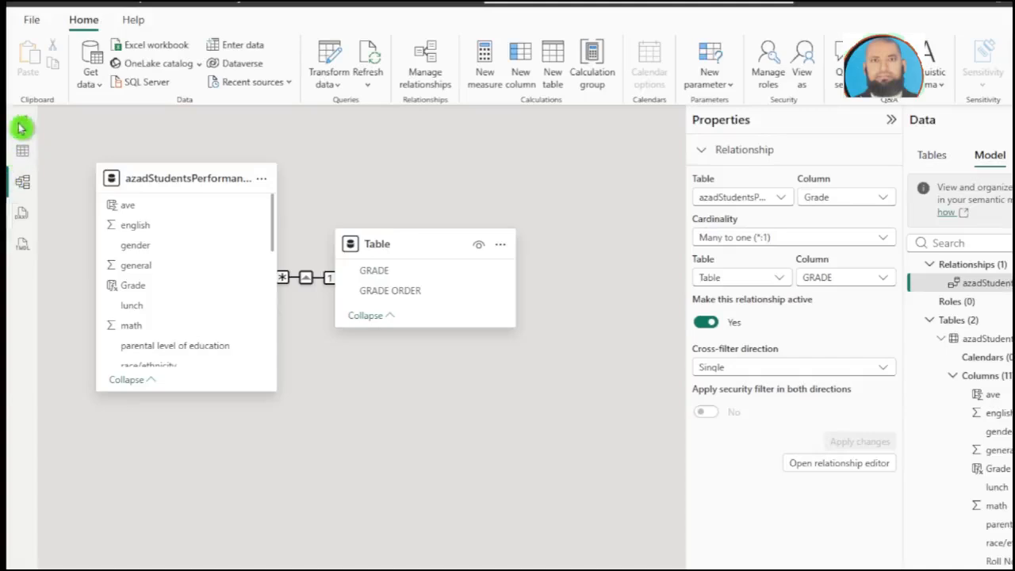
Step: Sort the GRADE column of the new grade table by the GRADE ORDER column
click(24, 154)
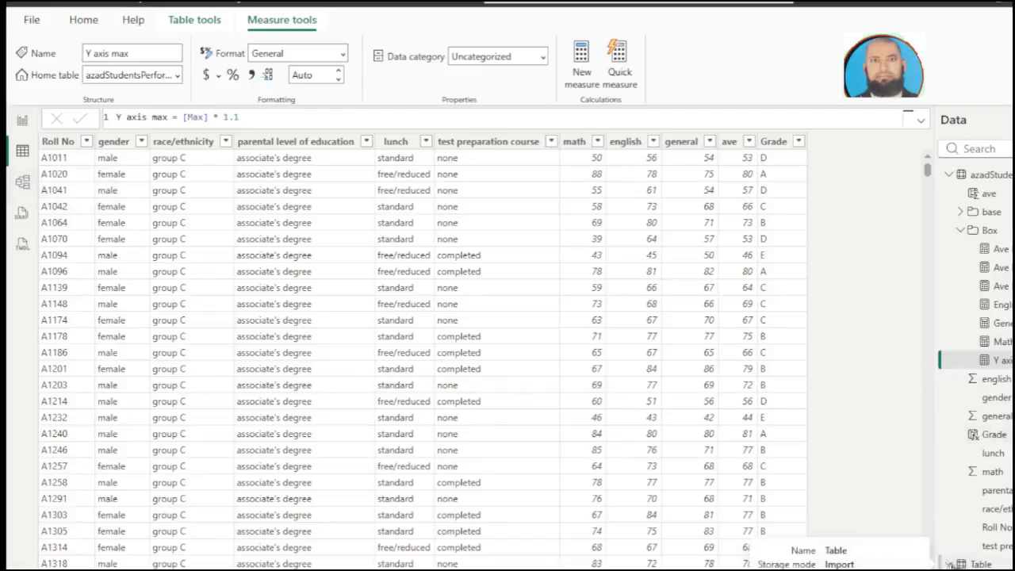
click(982, 569)
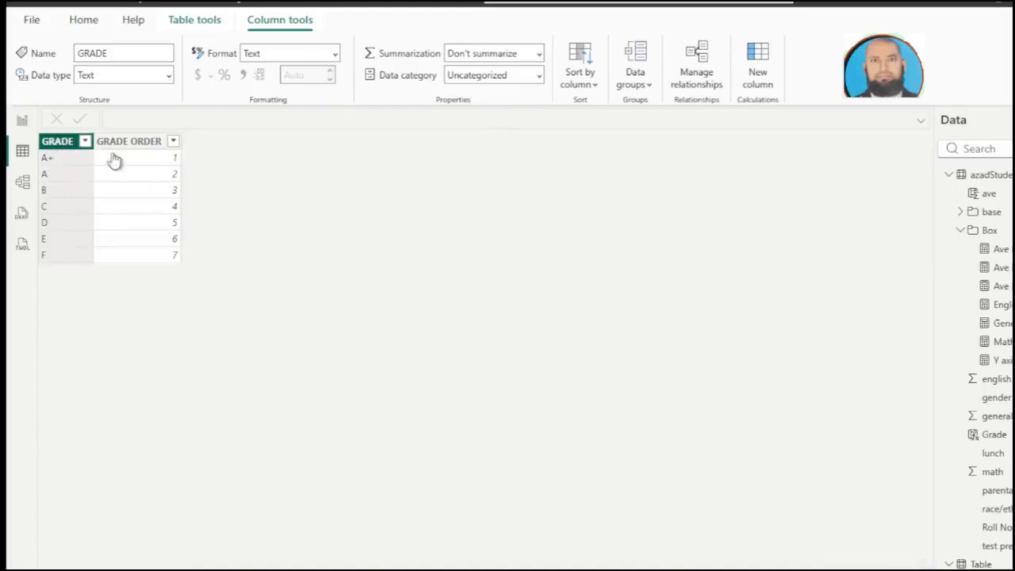
click(594, 92)
click(592, 141)
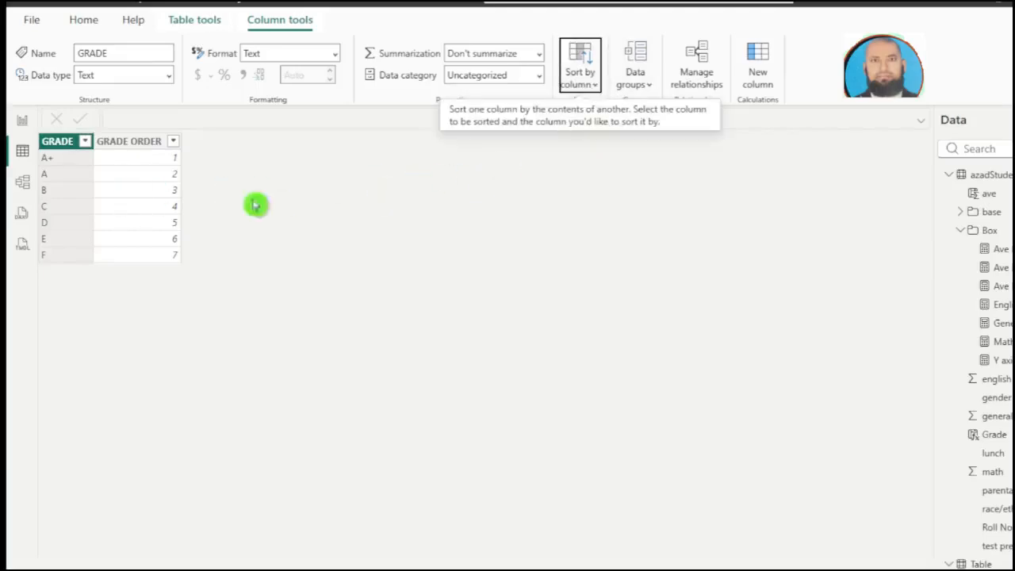
Step: Replace the report column chart's X-axis field with GRADE from the new table, and check the grade order in focus mode
click(22, 122)
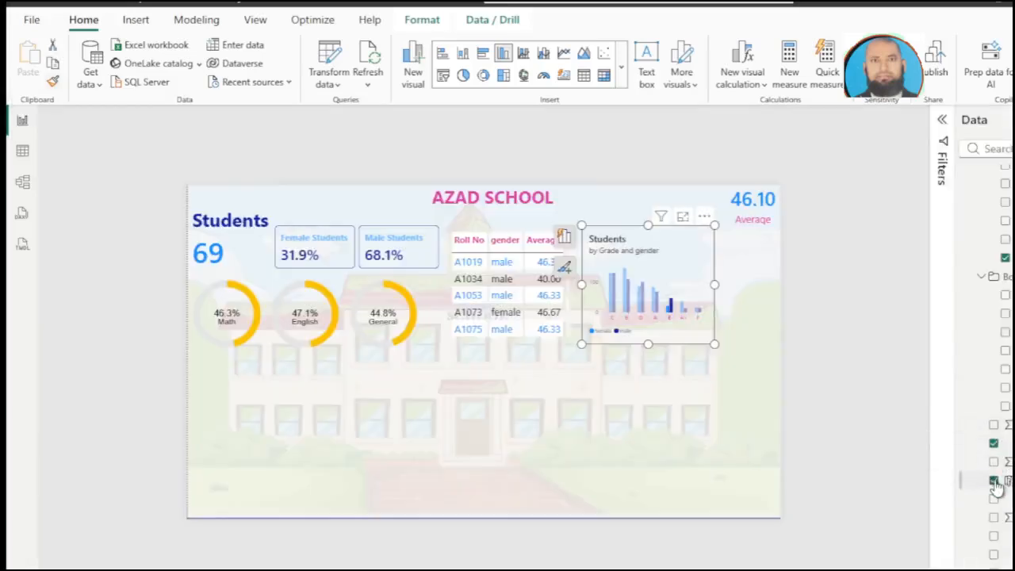
click(994, 482)
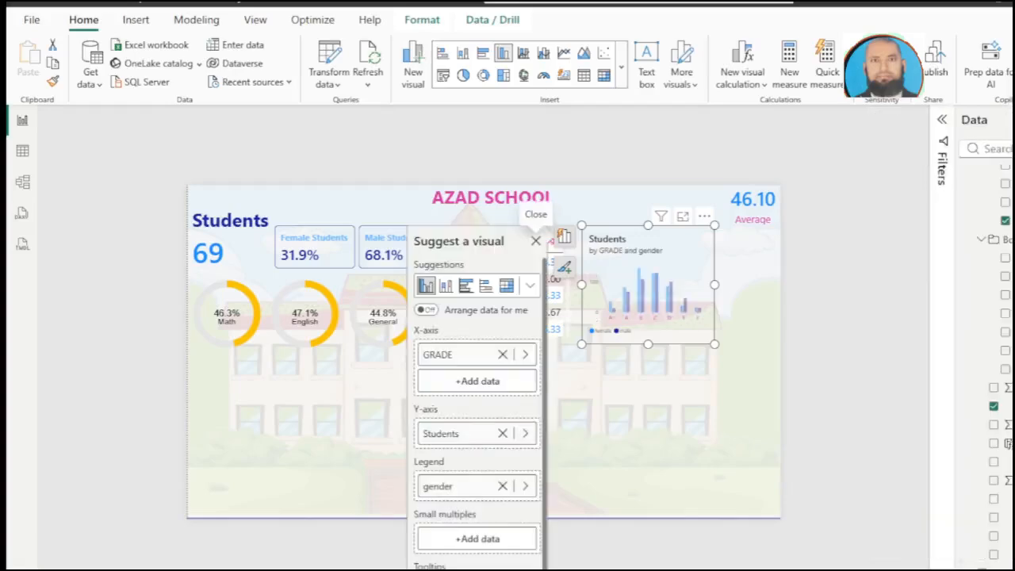
click(535, 241)
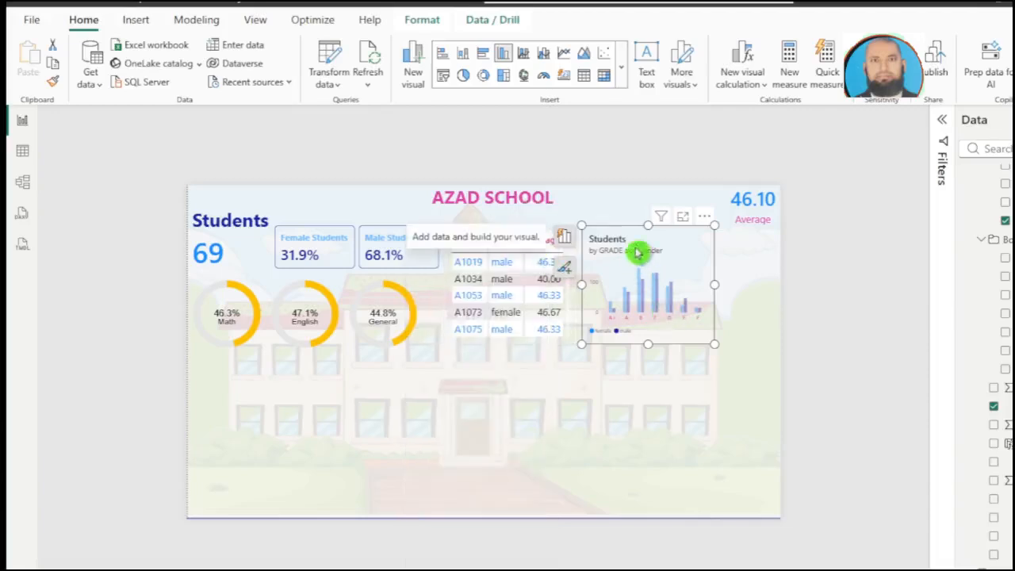
click(685, 216)
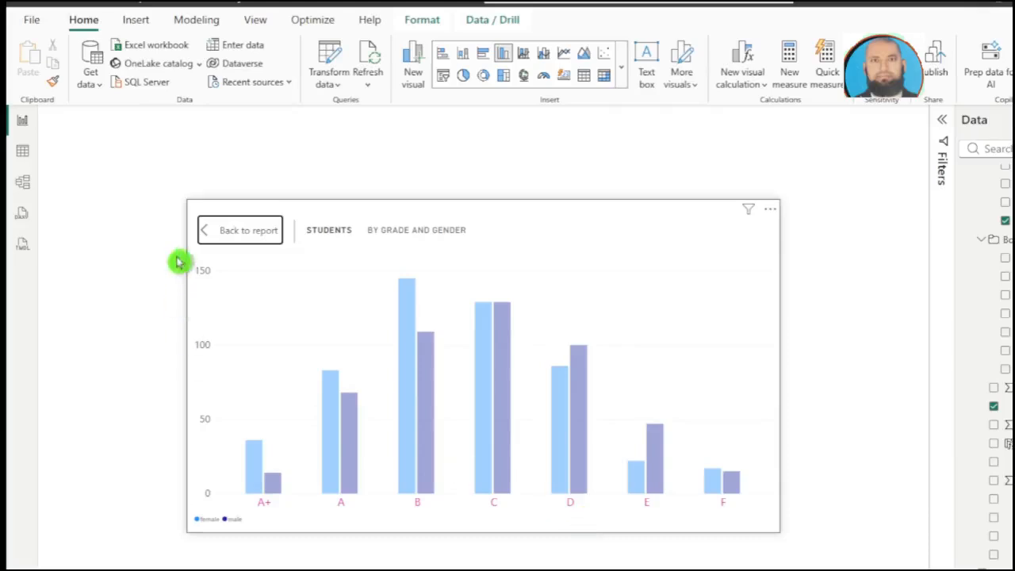
click(234, 230)
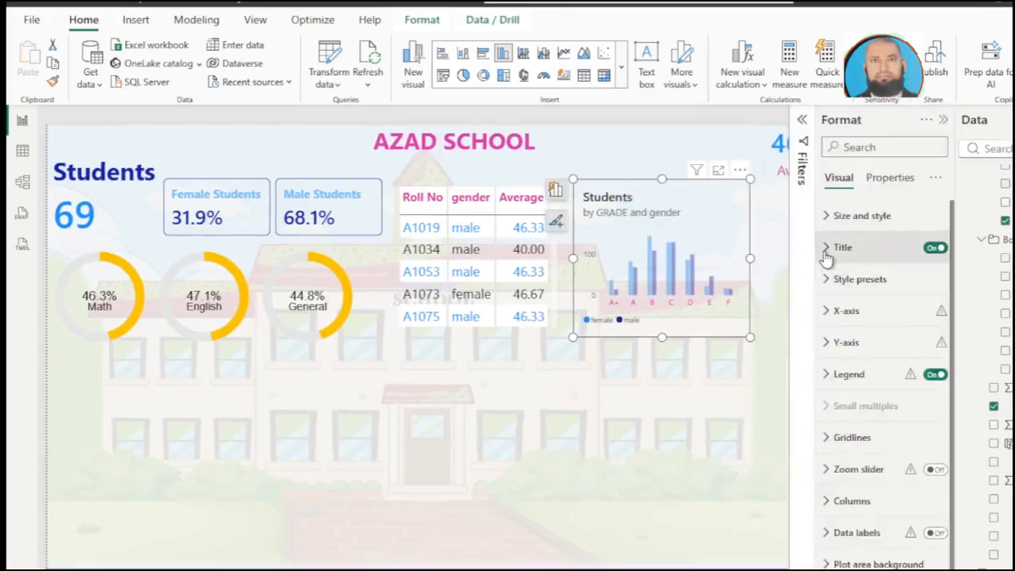
Step: Set the column chart's title text to "Grade Distributor"
click(825, 252)
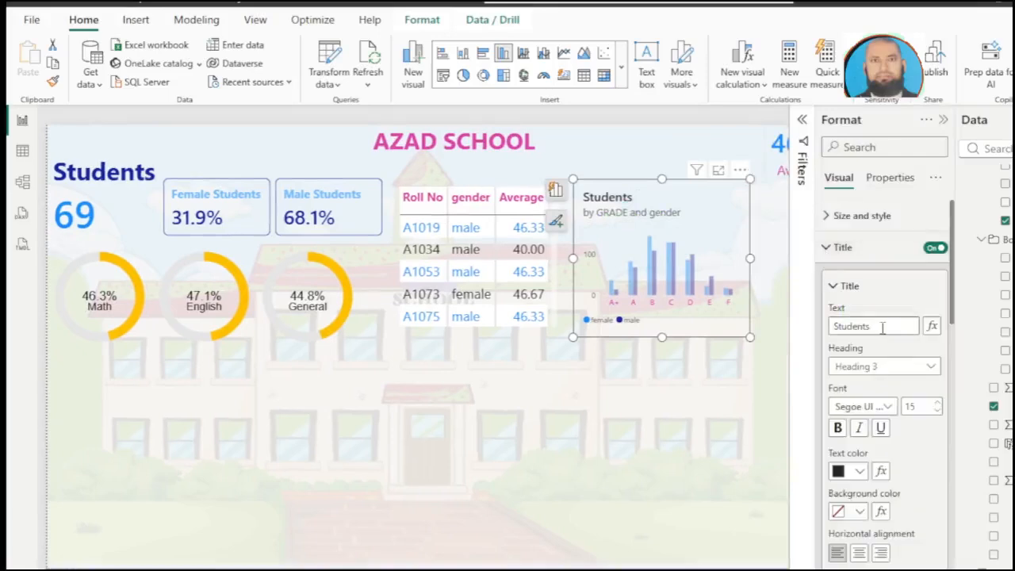
drag(882, 329, 792, 331)
text(Grade Distri)
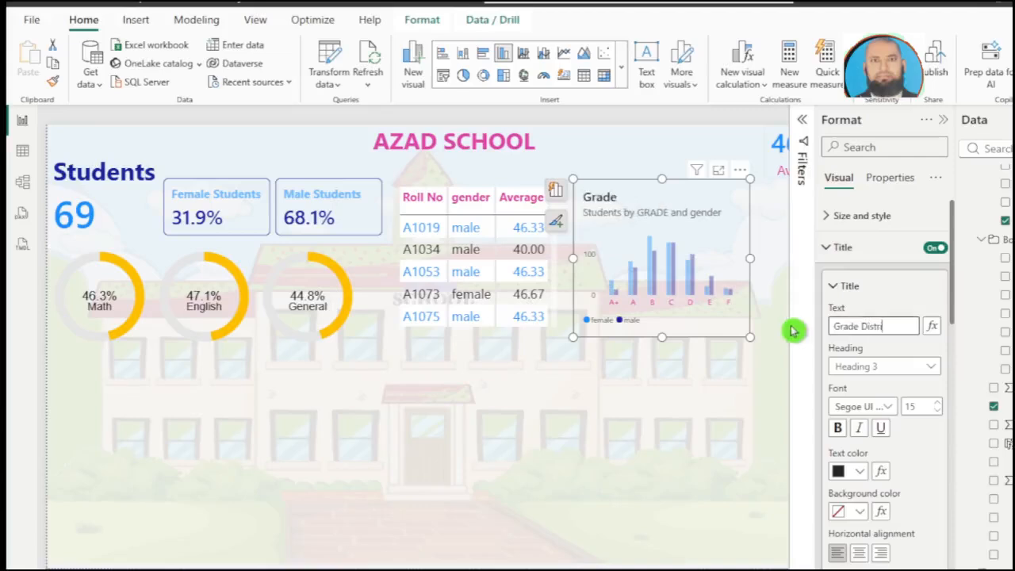
text(butor)
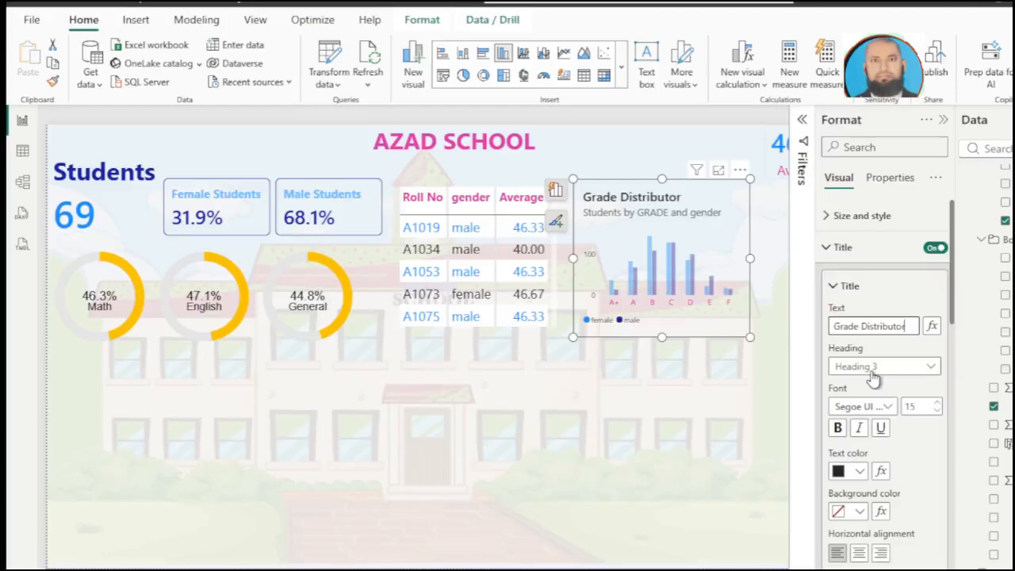
Step: Turn off the column chart's subtitle and colour its title pink (#E044A7)
scroll(885, 429, down, 2)
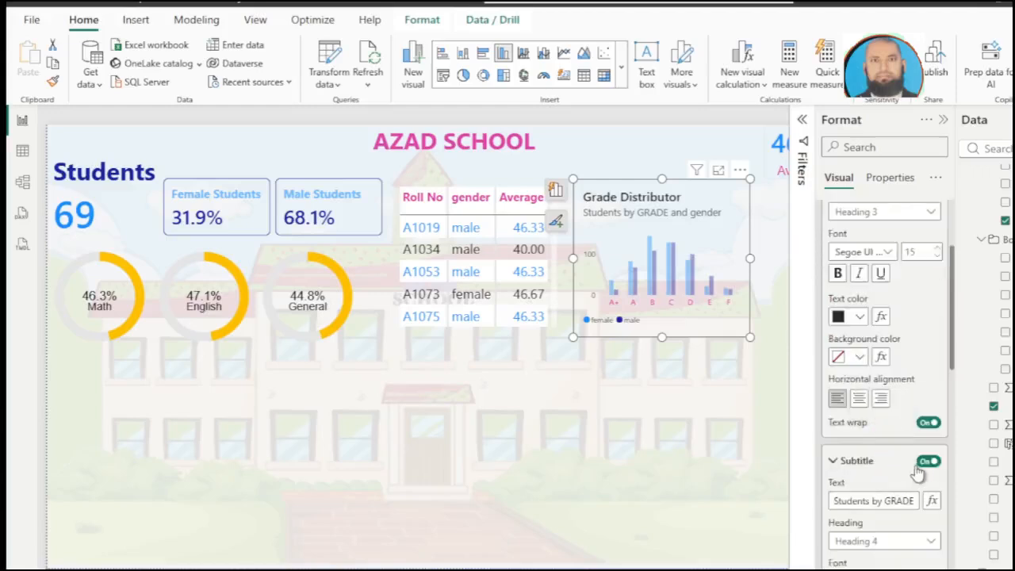
click(924, 462)
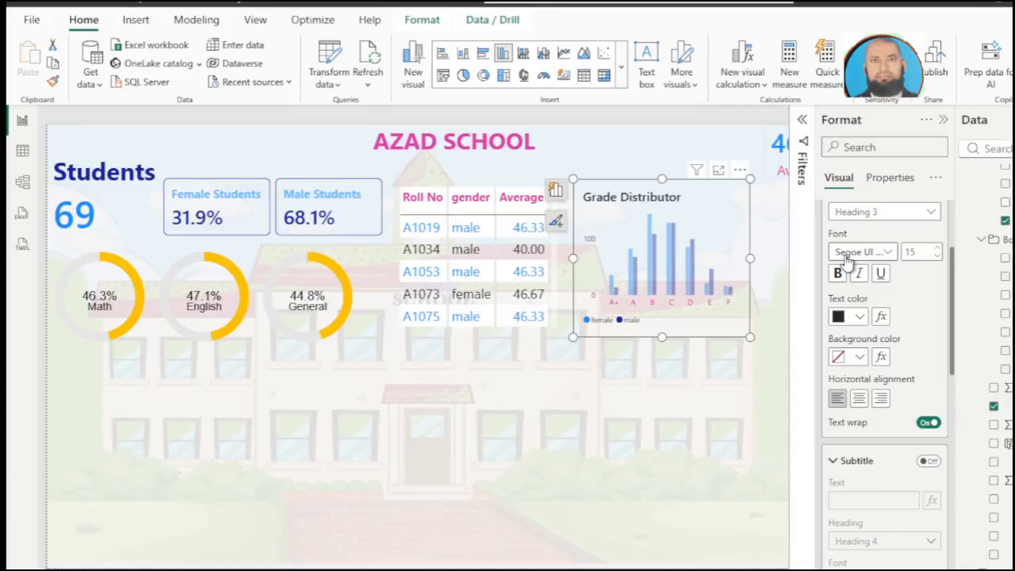
click(861, 317)
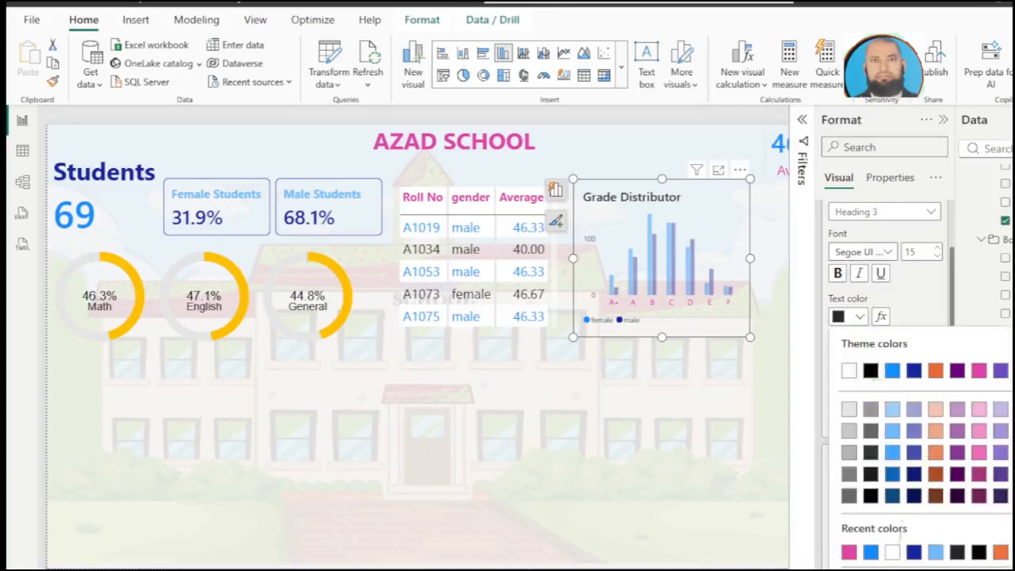
click(848, 553)
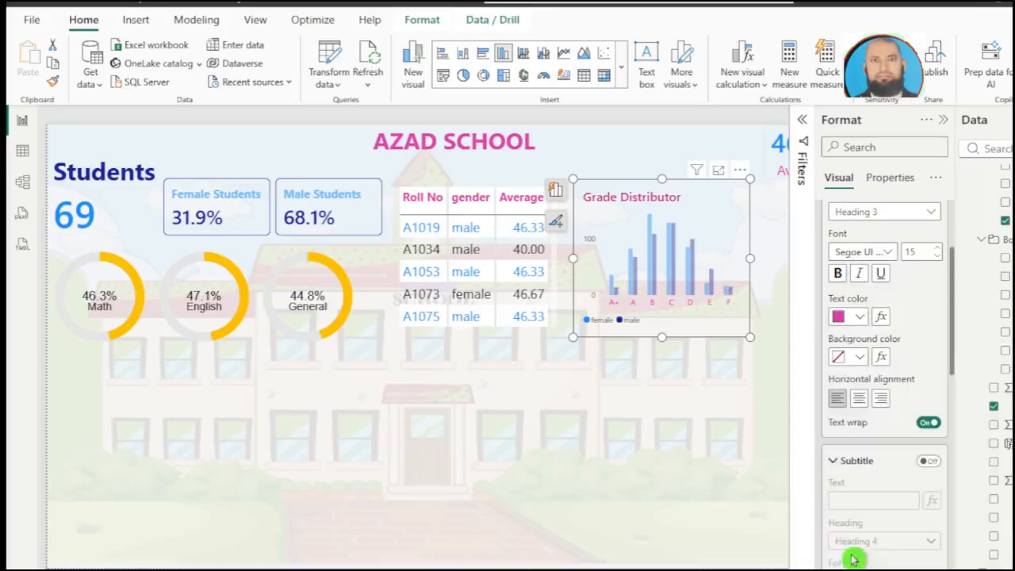
click(739, 400)
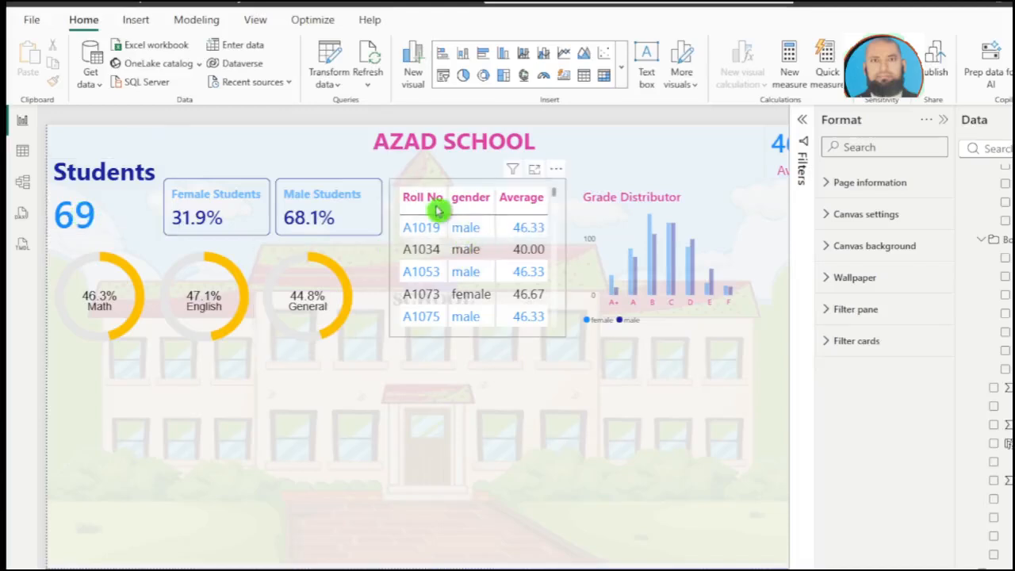
Step: Sort the student table by Roll No in ascending order, and test cross-filtering by selecting and deselecting its first student
click(429, 229)
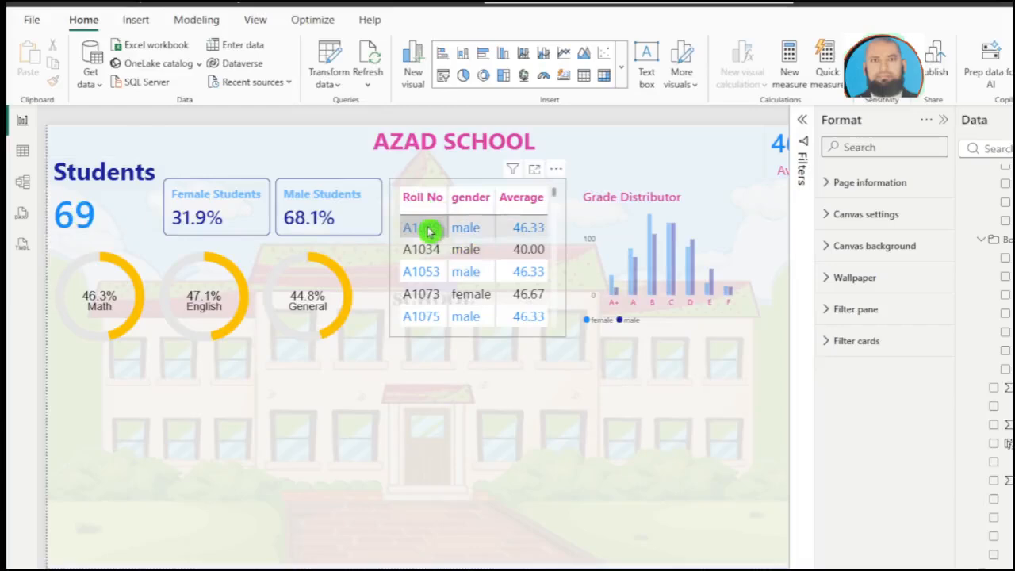
click(429, 229)
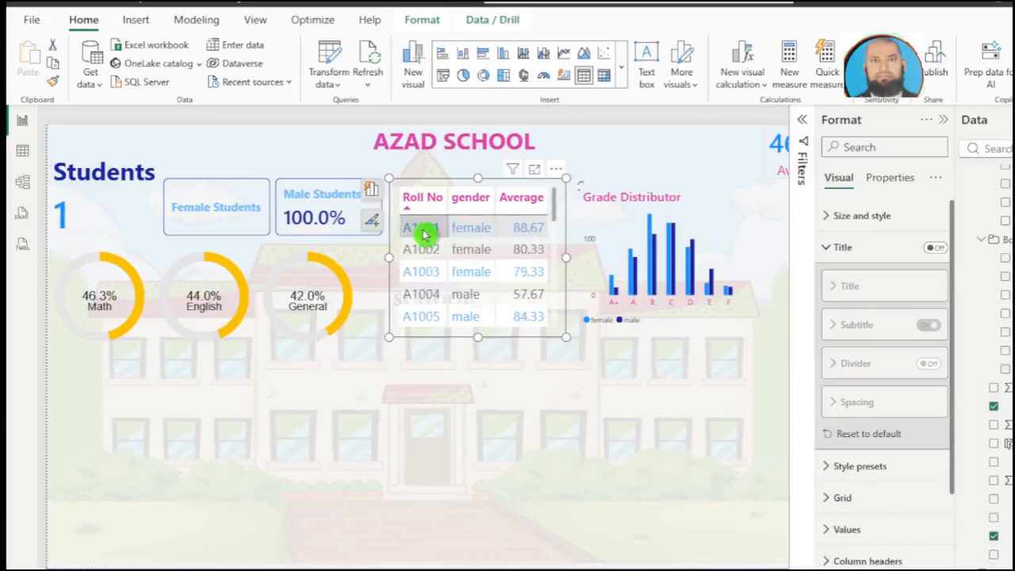
click(424, 230)
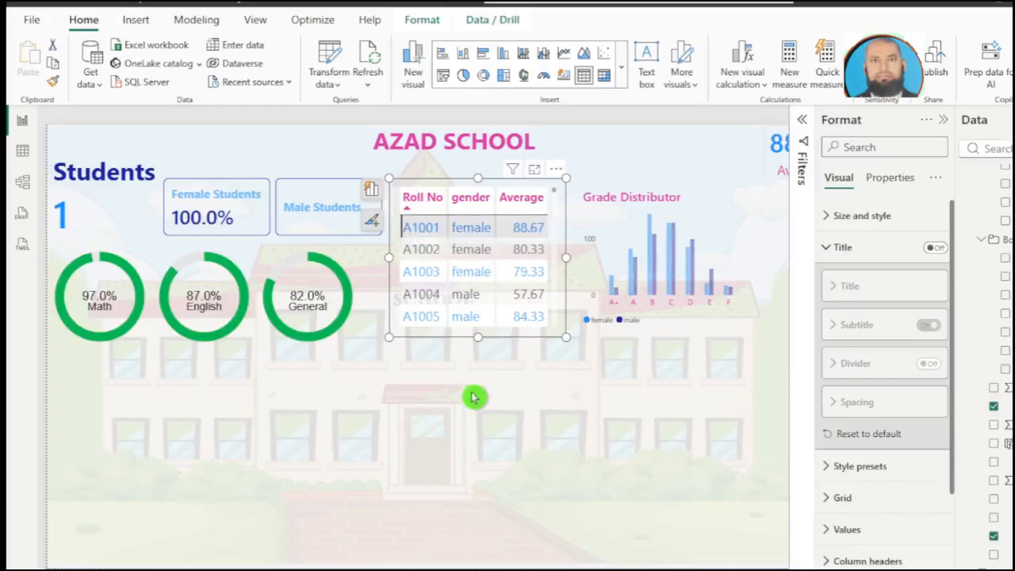
click(420, 228)
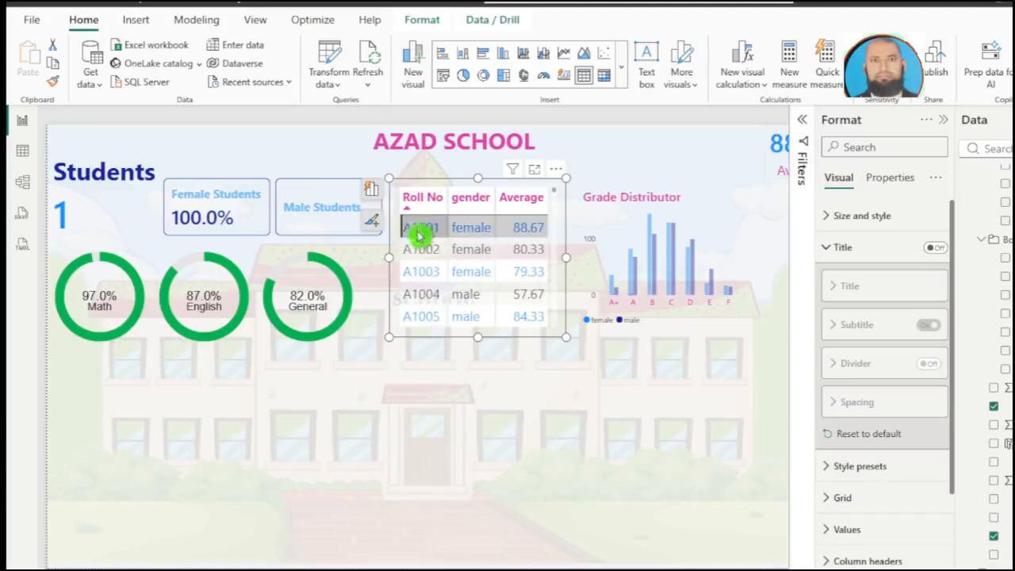
Step: Insert a 100% stacked bar chart on the empty canvas below the donut charts and enlarge it
click(449, 357)
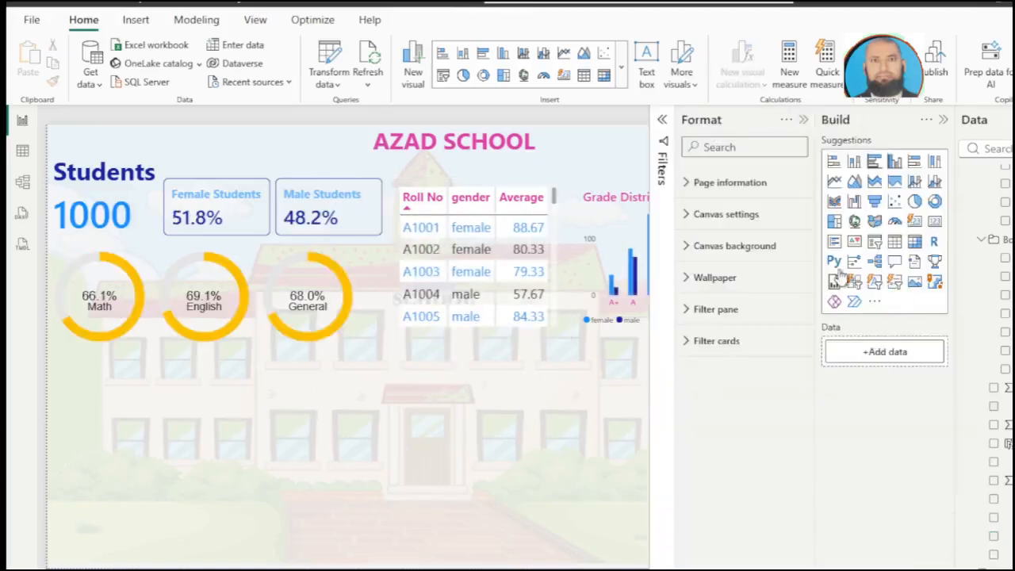
click(914, 162)
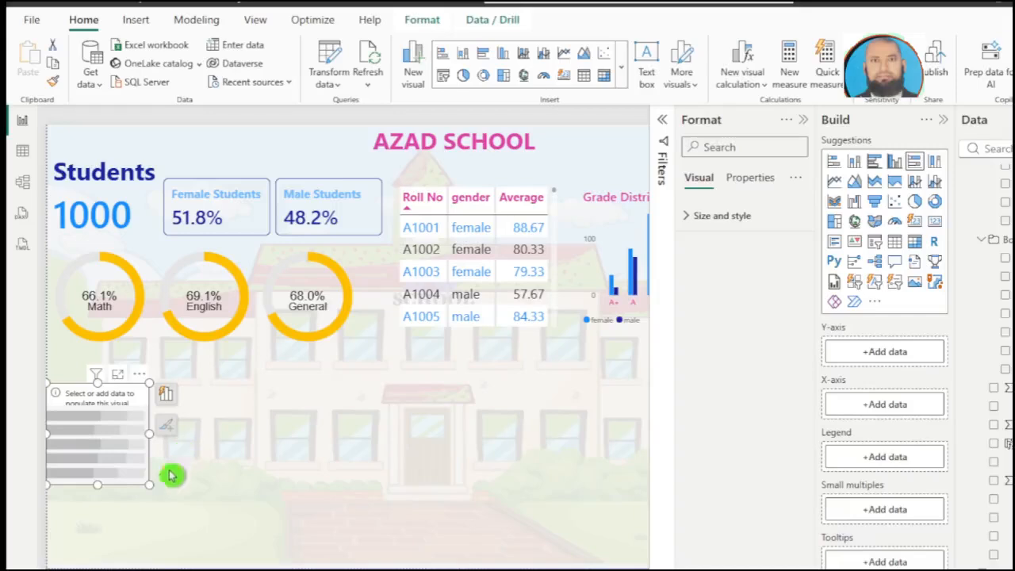
drag(152, 486, 205, 547)
drag(151, 485, 150, 515)
Step: Plot Avg math, Avg English and Avg general by race/ethnicity in the stacked bar chart, and turn off its title
click(994, 518)
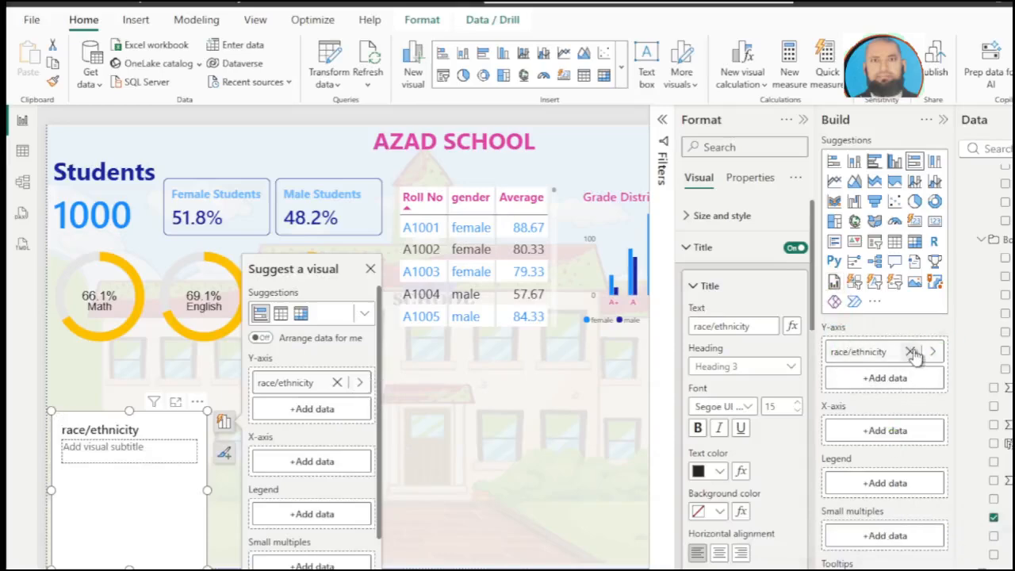
scroll(986, 279, up, 2)
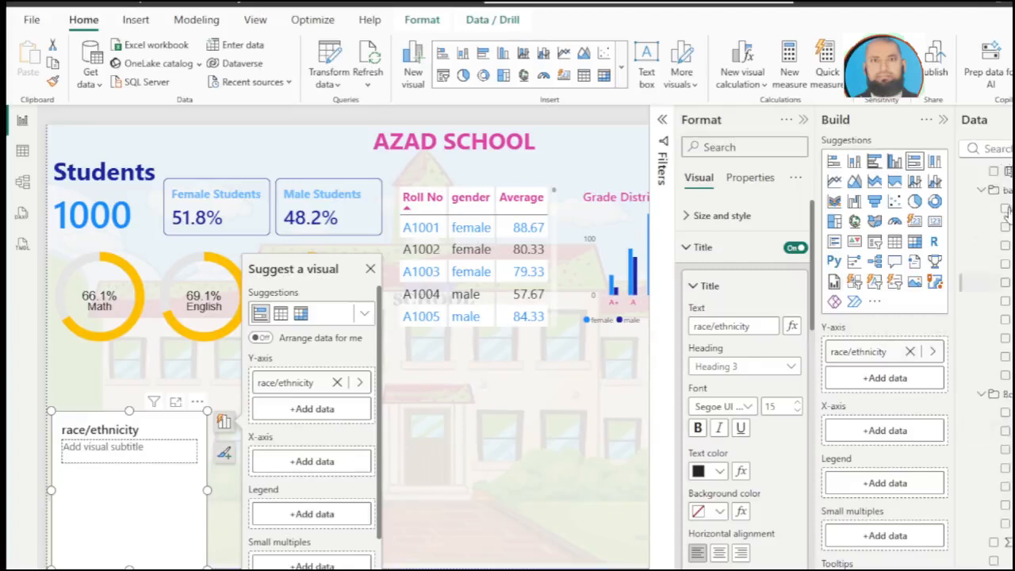
click(1005, 264)
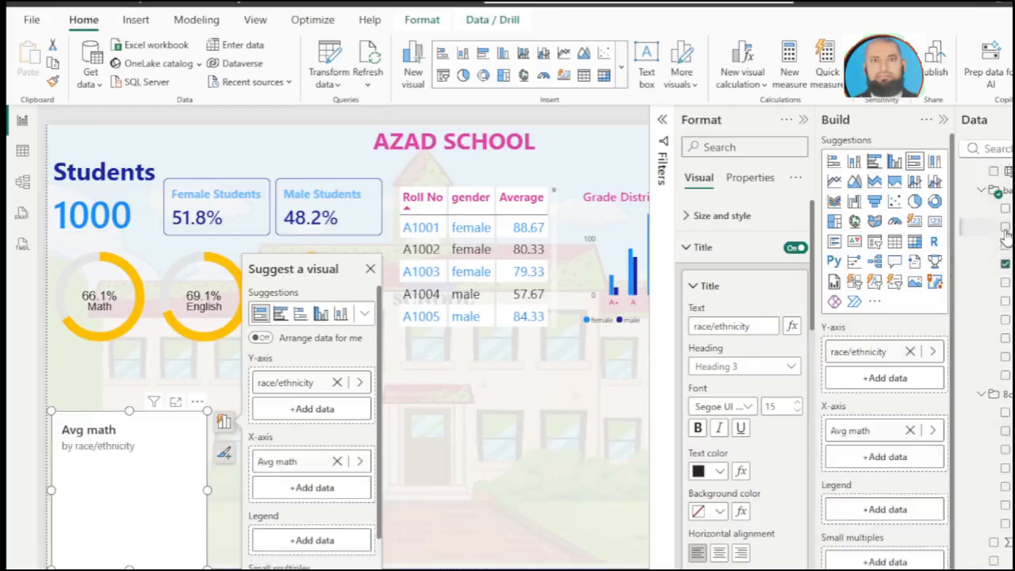
click(1004, 226)
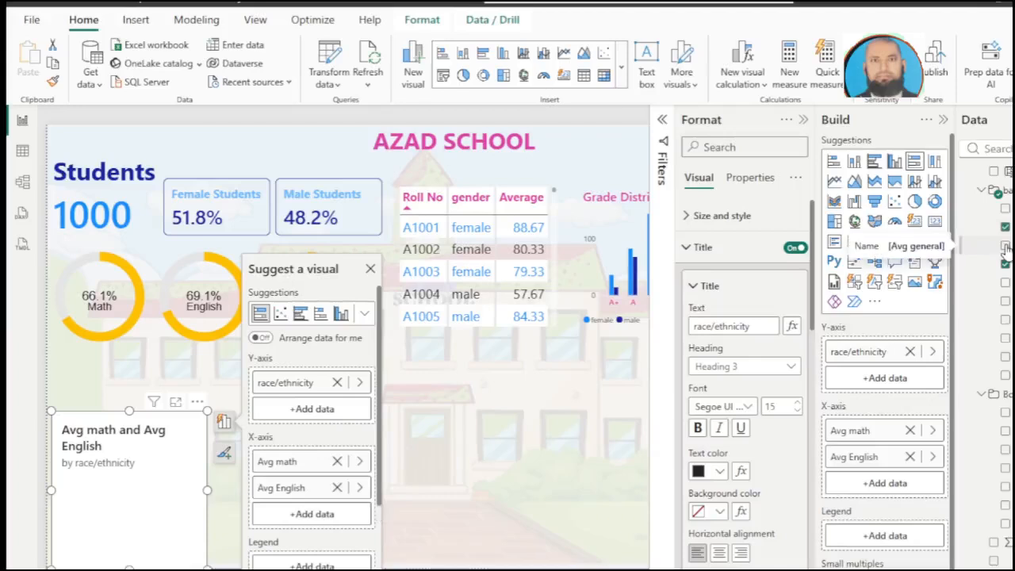
click(1004, 246)
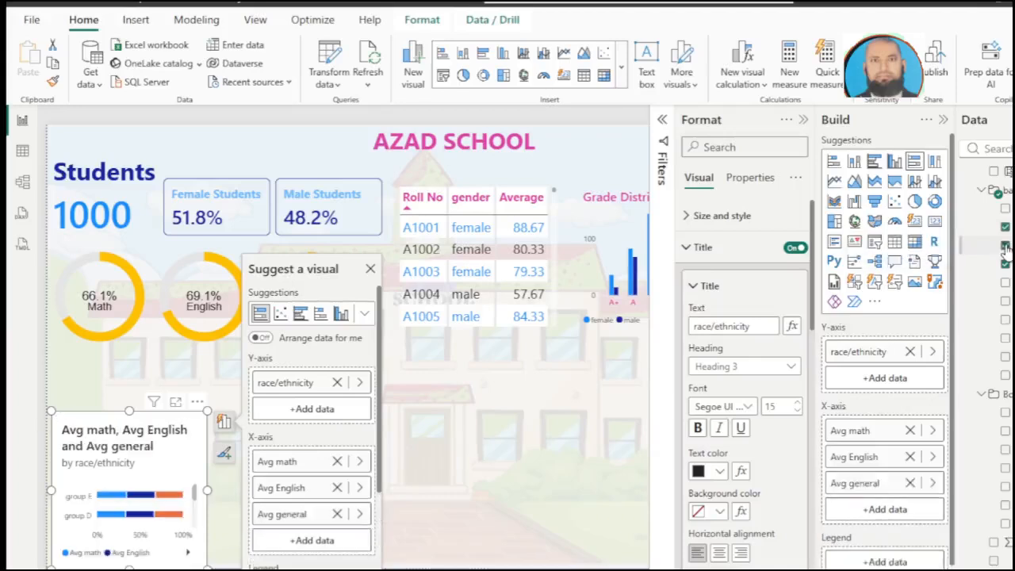
click(793, 248)
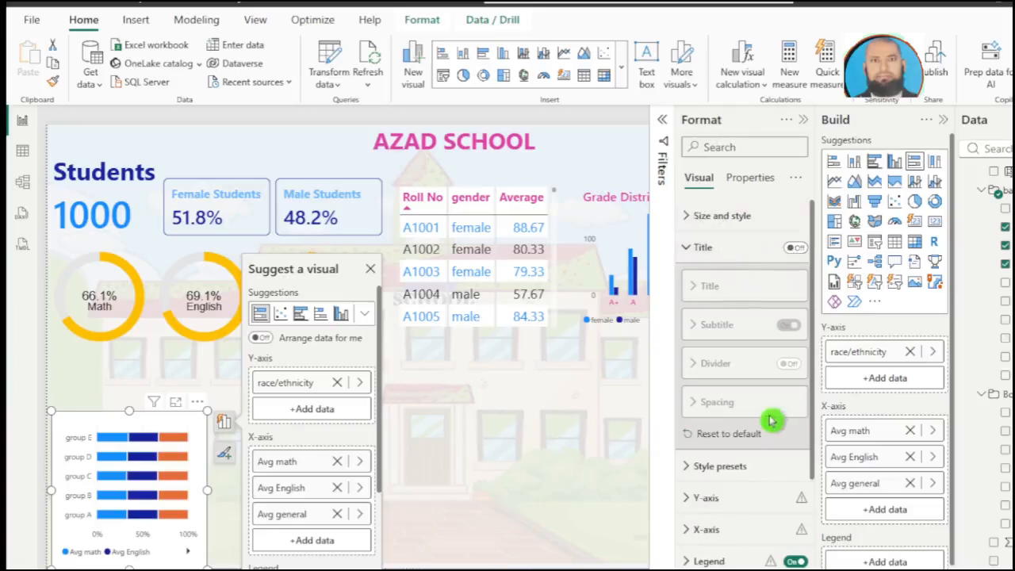
Step: Format the stacked bar chart's Y-axis values with font size 14, bold and orange
scroll(770, 422, down, 3)
click(707, 288)
click(797, 362)
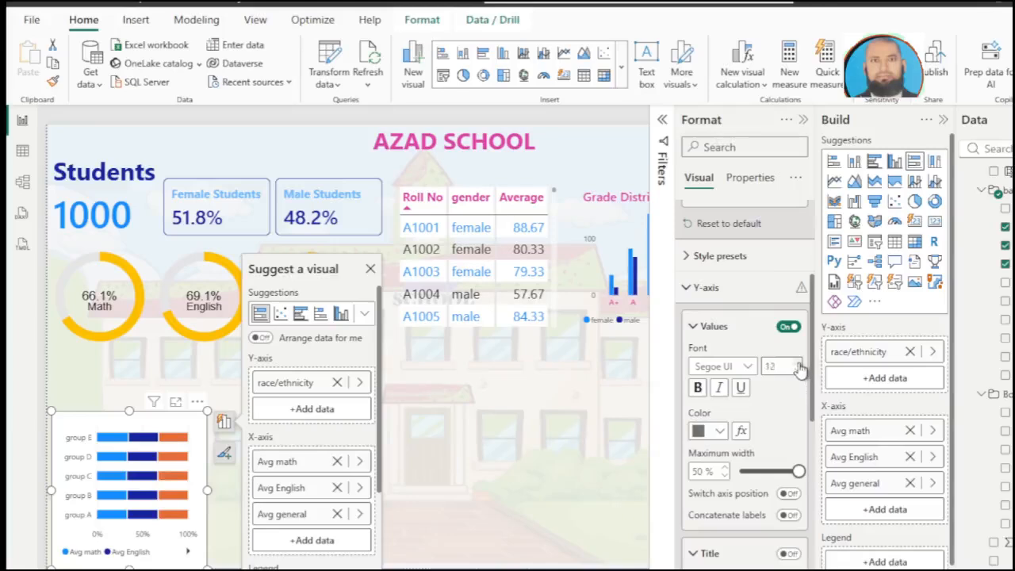
scroll(781, 407, down, 3)
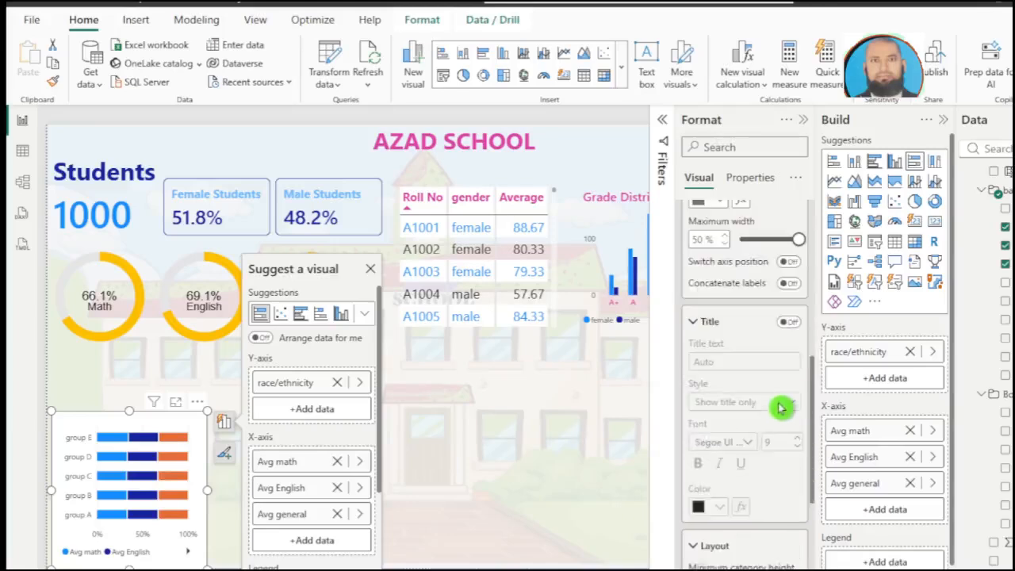
scroll(781, 407, up, 3)
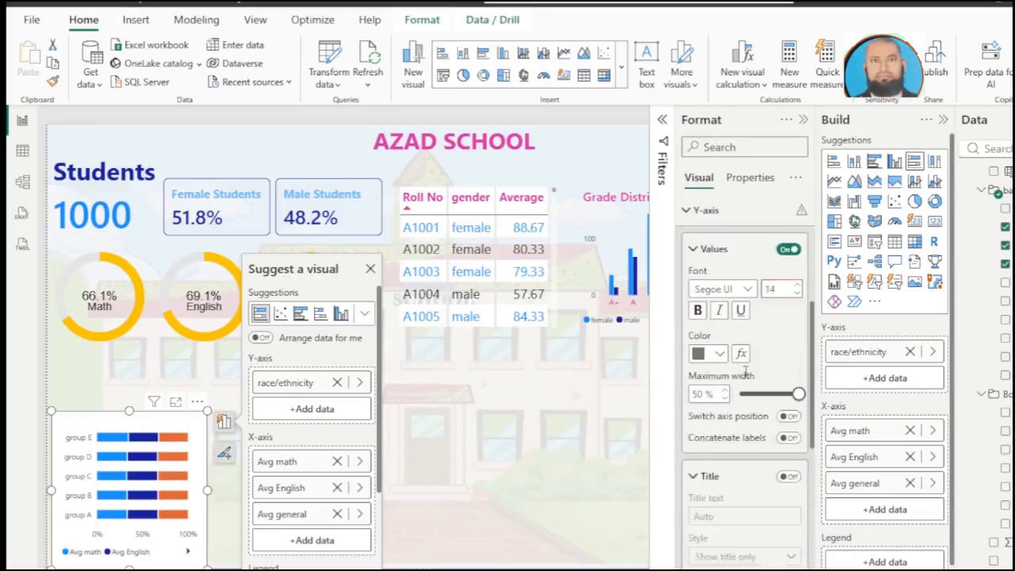
click(699, 318)
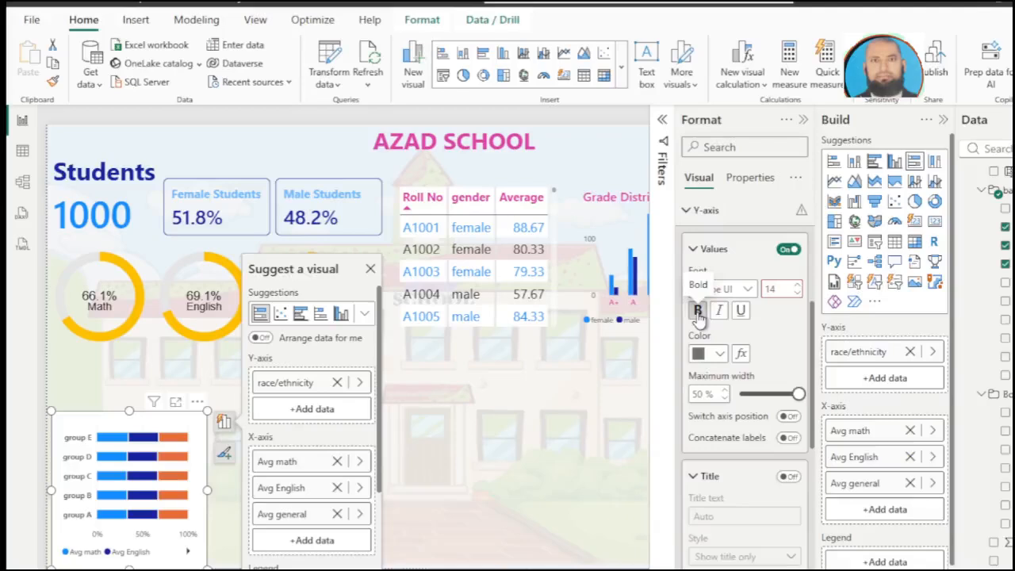
click(720, 355)
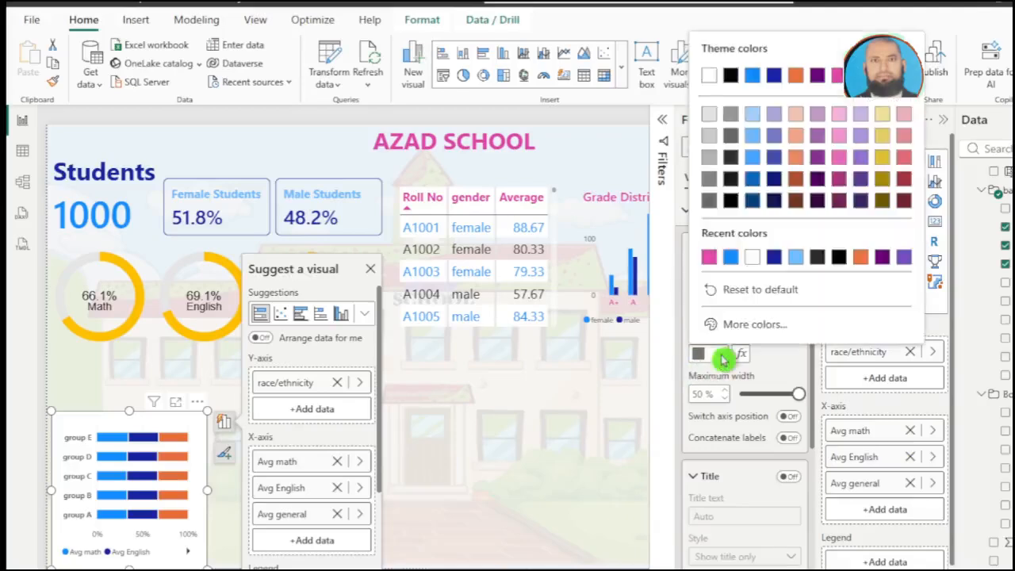
click(727, 293)
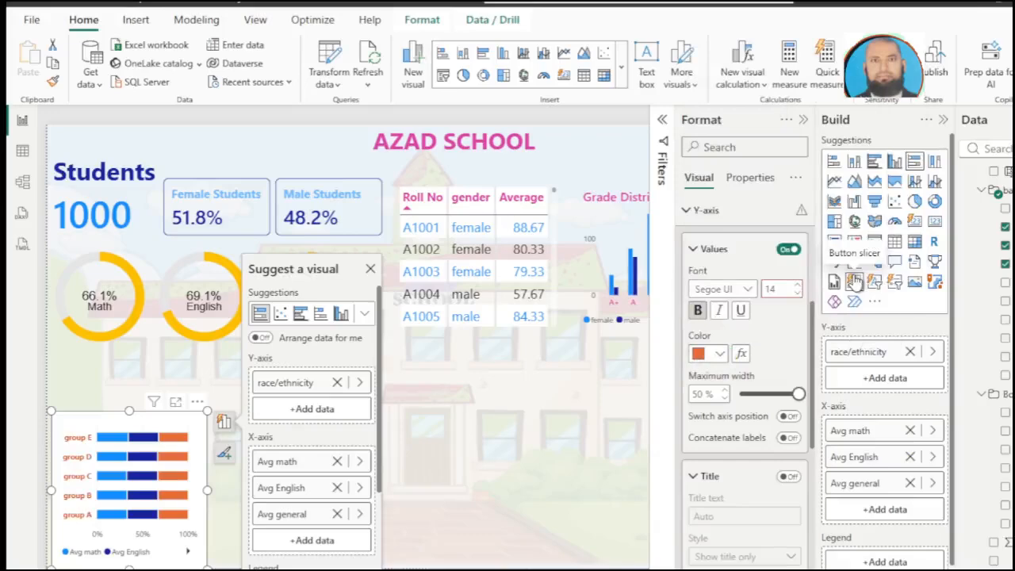
scroll(754, 341, down, 5)
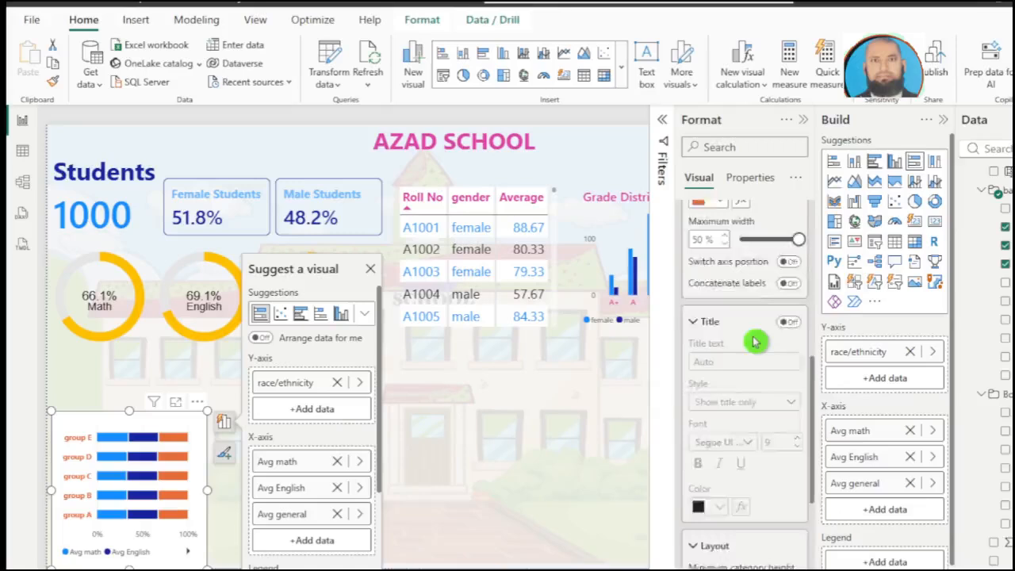
Step: Format the stacked bar chart's X-axis values with font size 13, bold and purple
scroll(739, 563, down, 3)
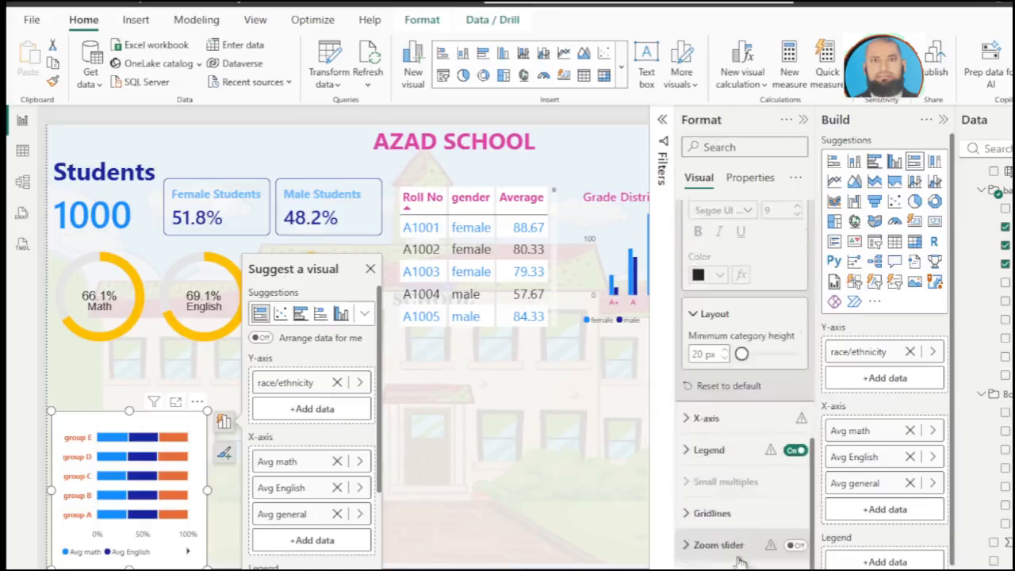
click(699, 420)
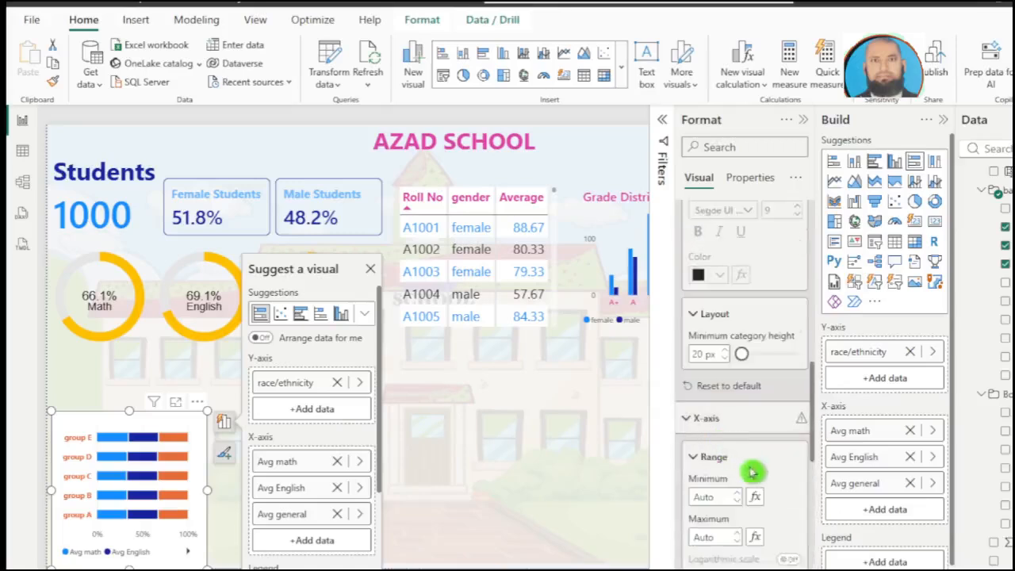
scroll(793, 432, down, 3)
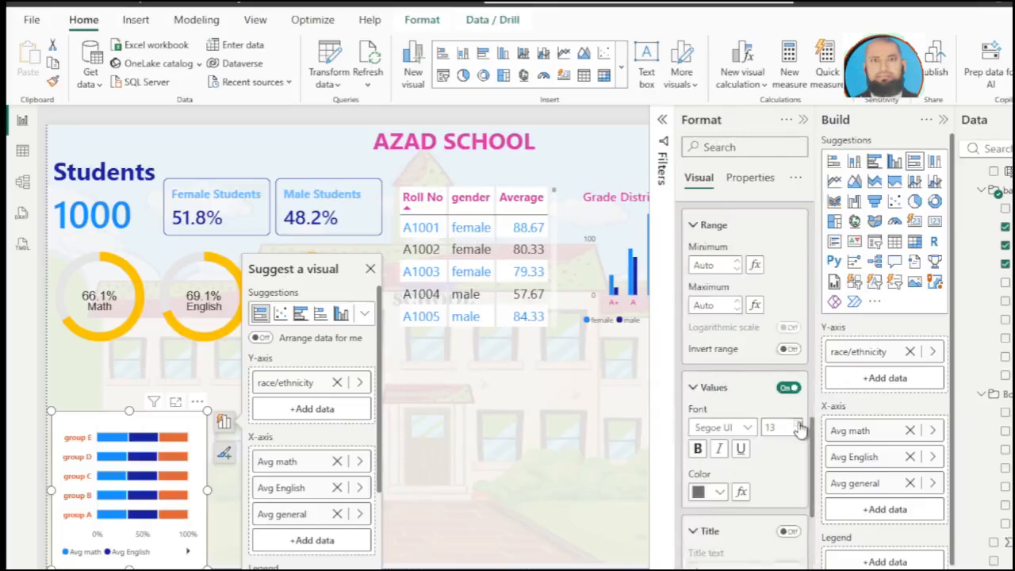
click(697, 450)
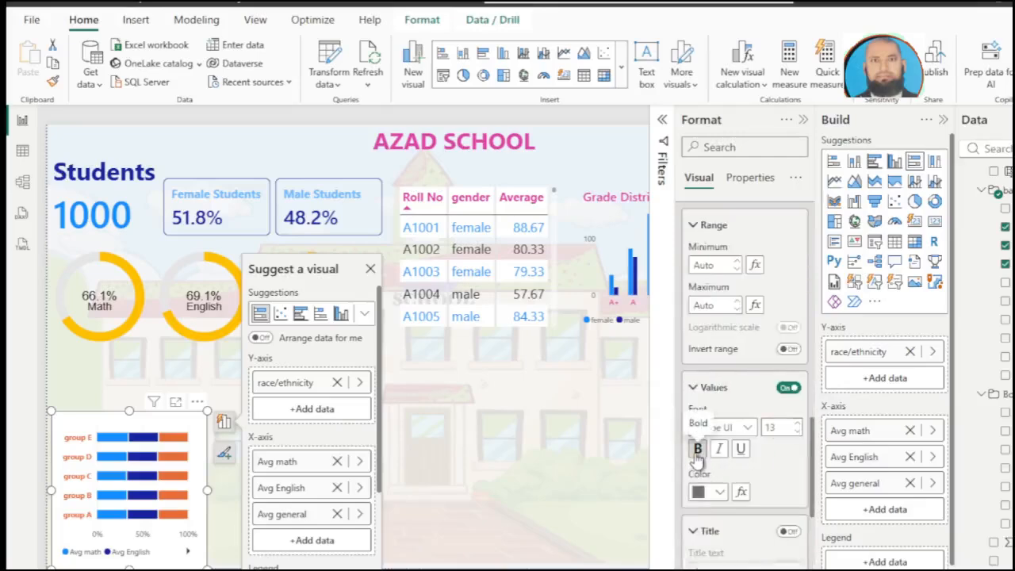
click(720, 493)
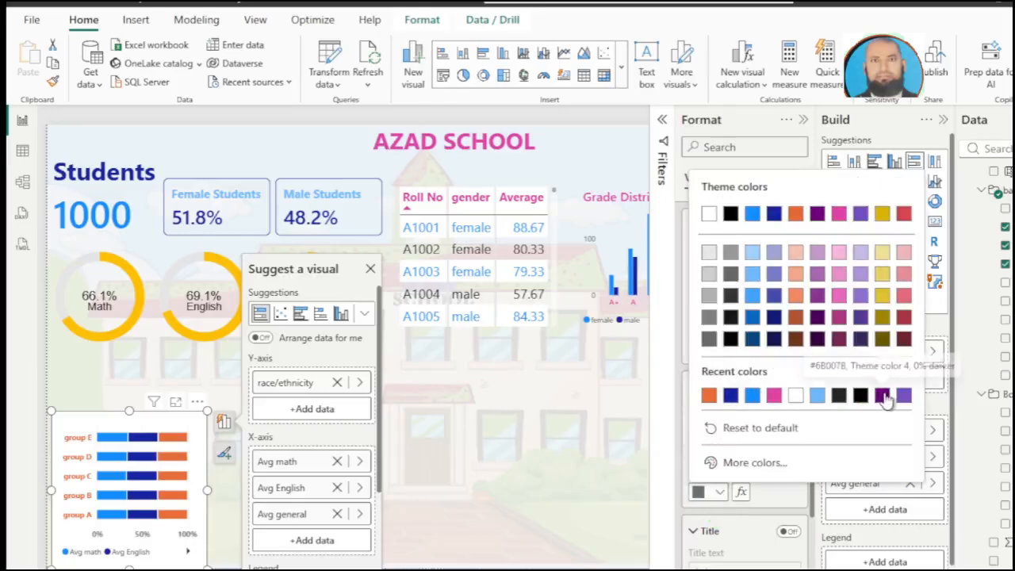
click(882, 396)
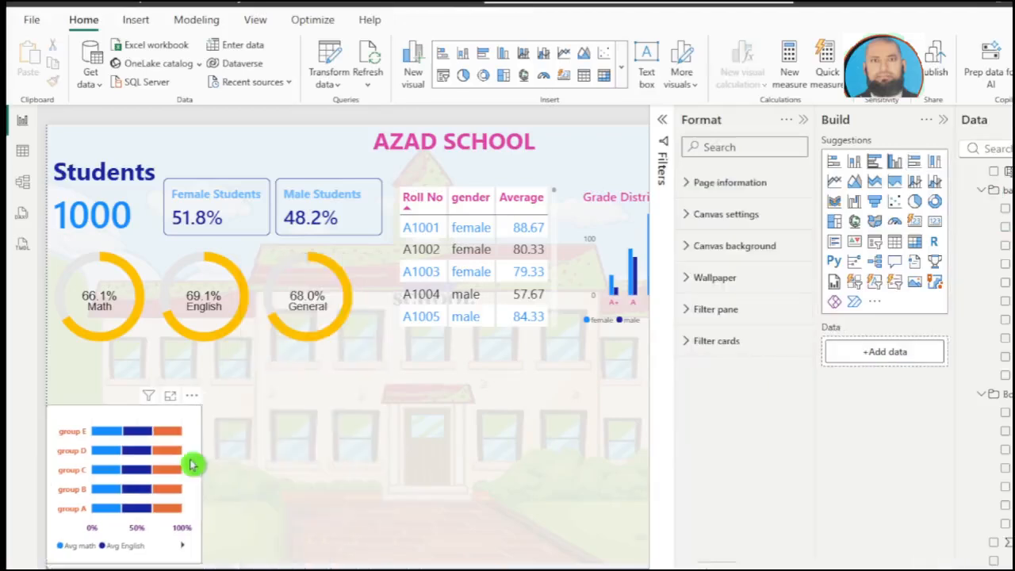
Step: Turn off the stacked bar chart's background and visual border, and move the chart slightly up on the canvas
click(190, 466)
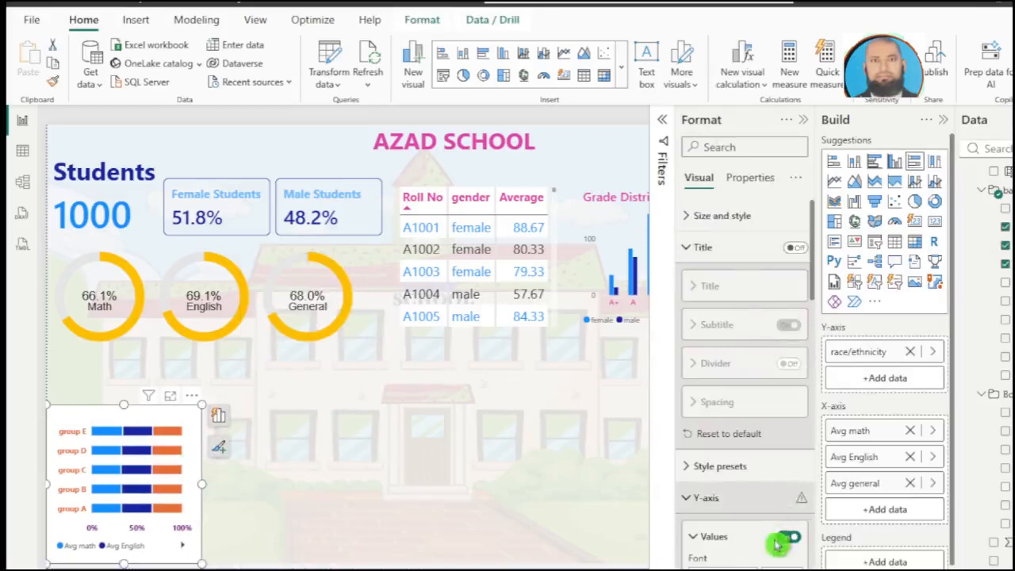
click(685, 215)
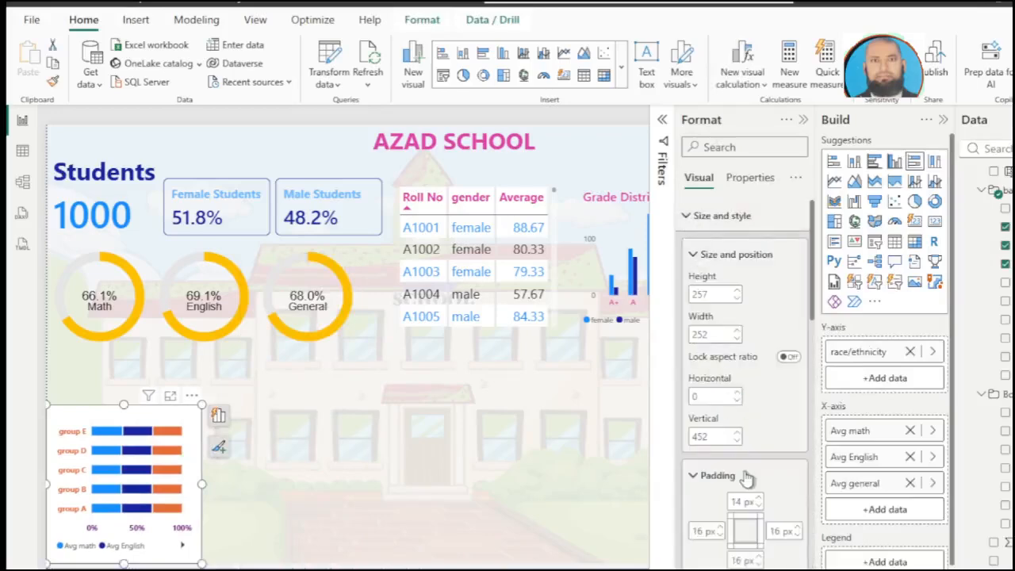
scroll(745, 476, down, 3)
click(787, 370)
click(785, 370)
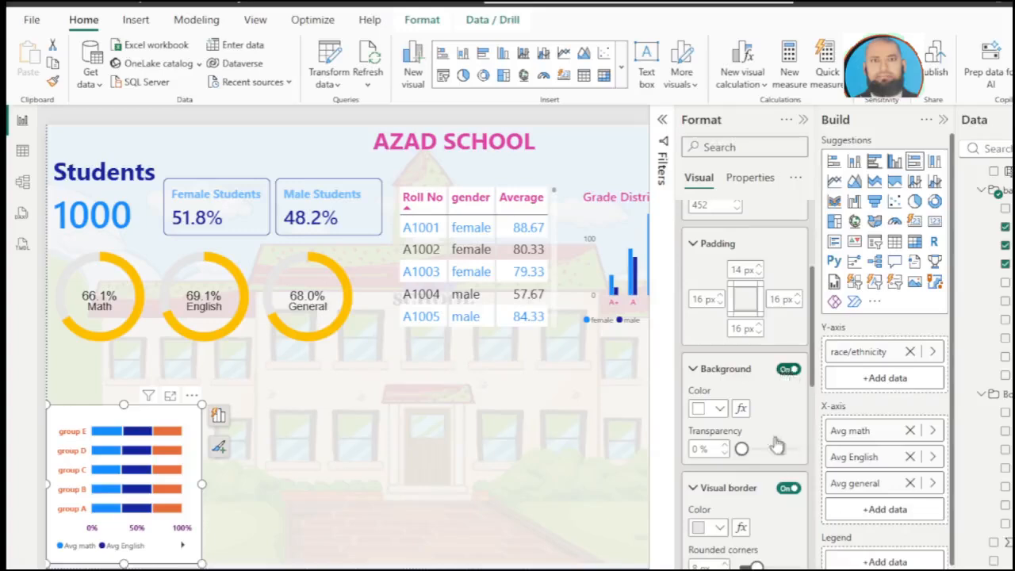
click(787, 488)
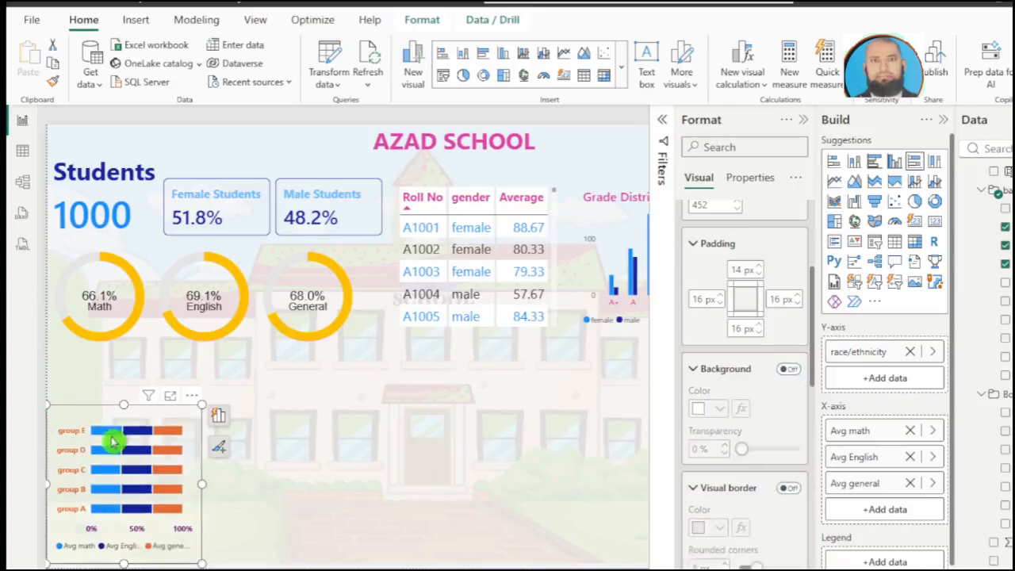
drag(113, 442, 111, 421)
Step: Insert a line and stacked column chart beside the stacked bar chart and enlarge it to about 312 wide by 286 high
click(287, 491)
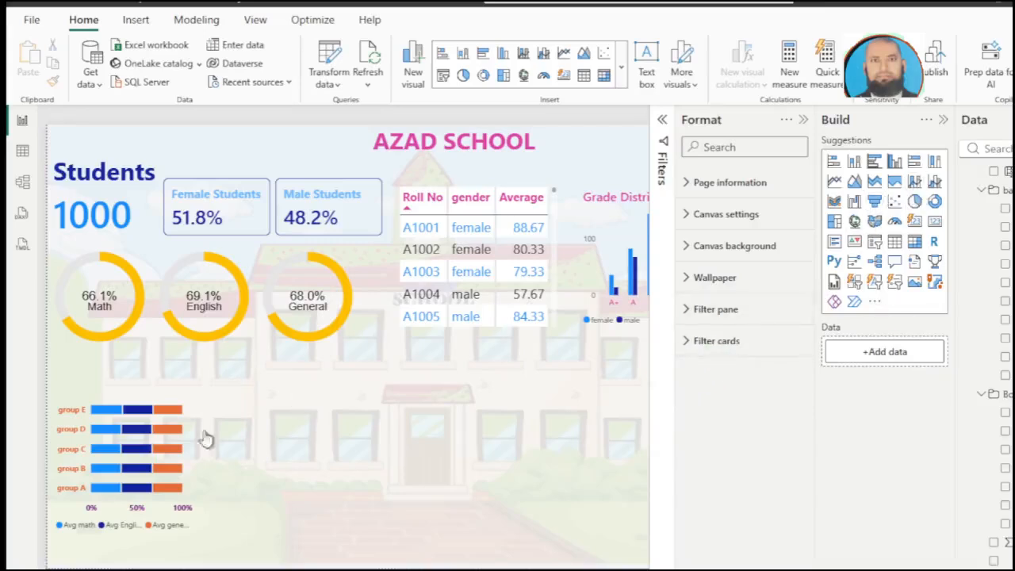
click(301, 482)
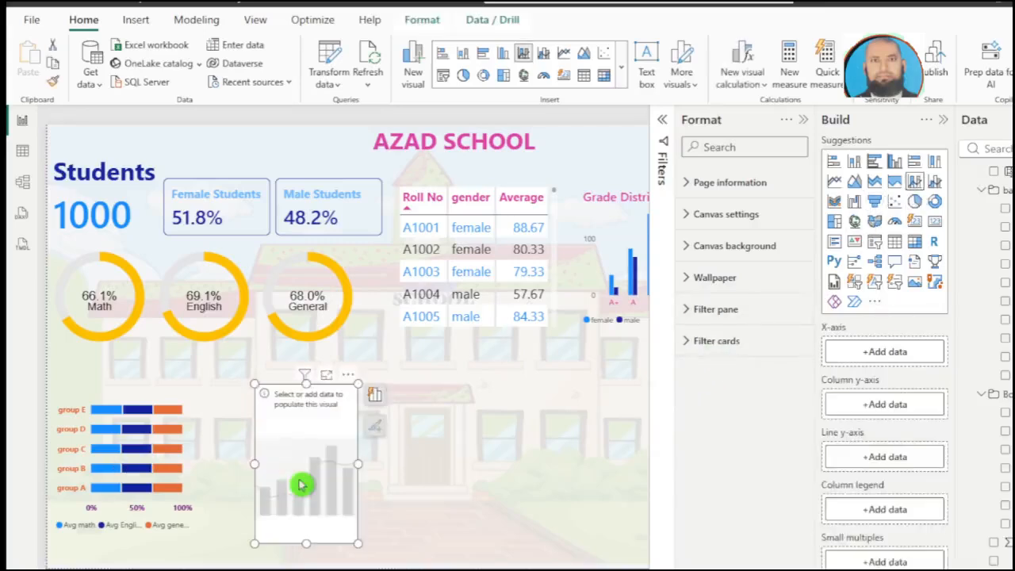
drag(300, 466, 262, 457)
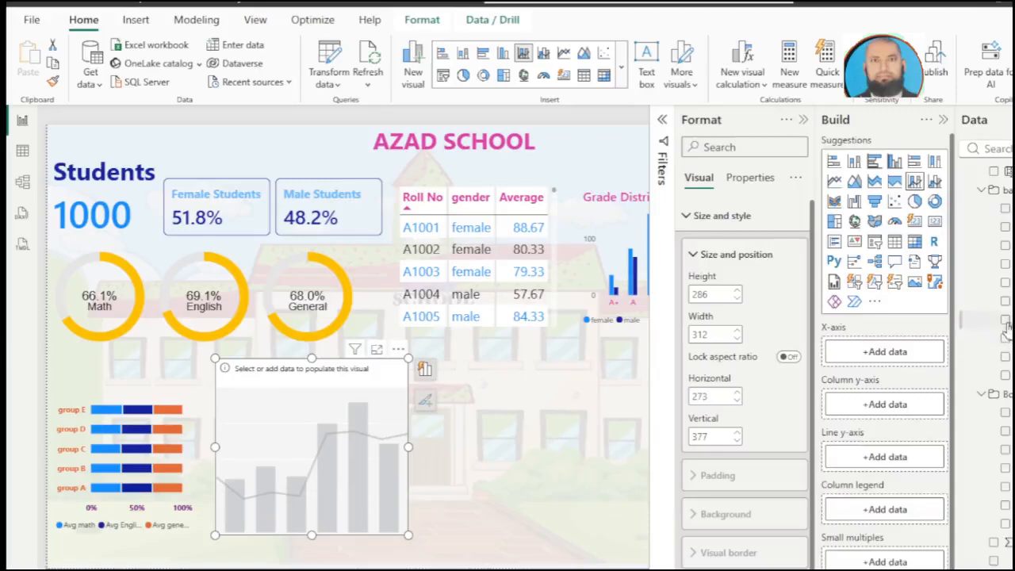
Step: Create a fields parameter with a slicer from gender, lunch, parental level of education, race/ethnicity and test preparation course
click(136, 19)
click(194, 19)
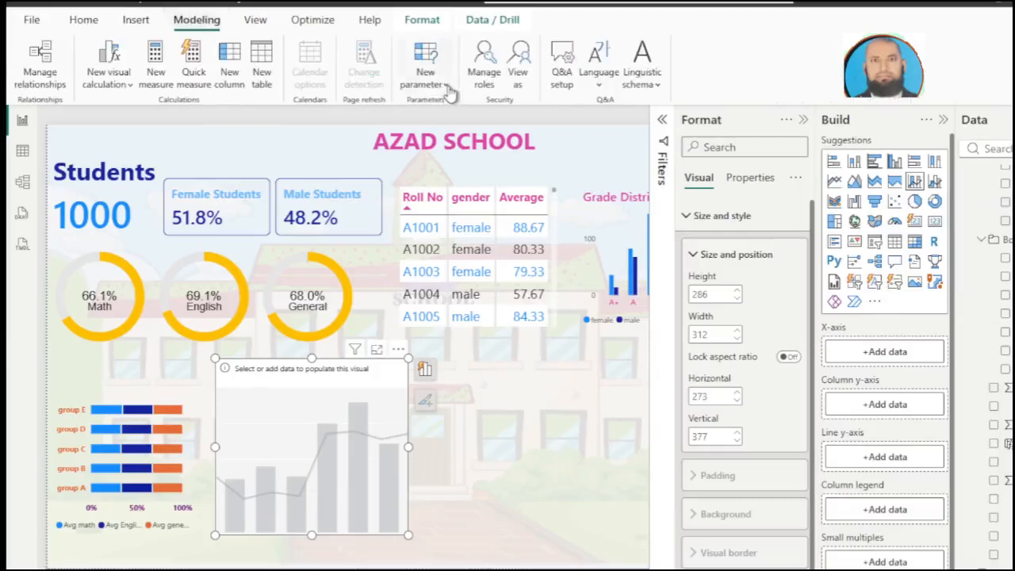
click(446, 84)
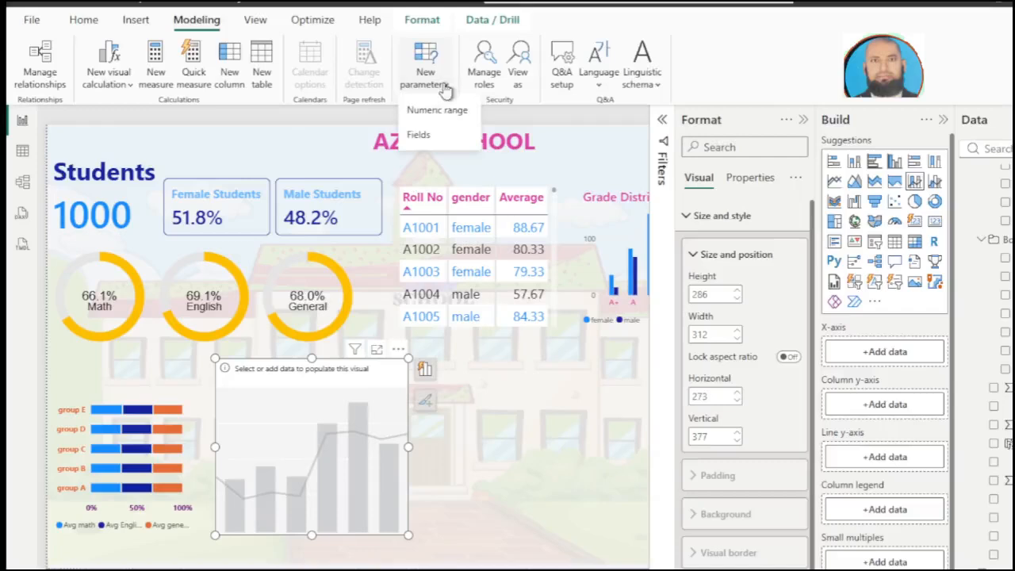
click(443, 134)
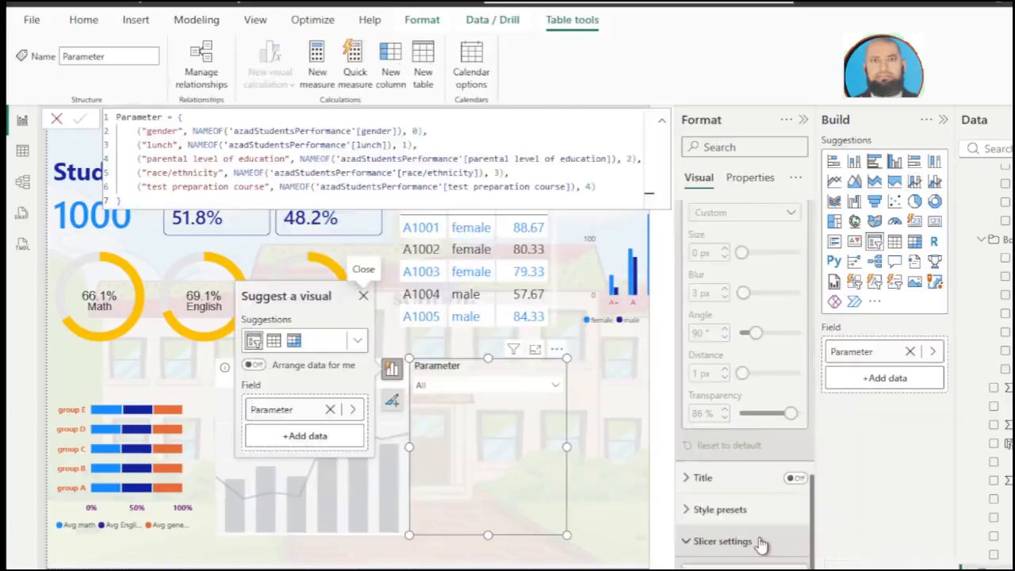
Step: Set the parameter slicer's style to Vertical list, and select race/ethnicity in it
click(759, 543)
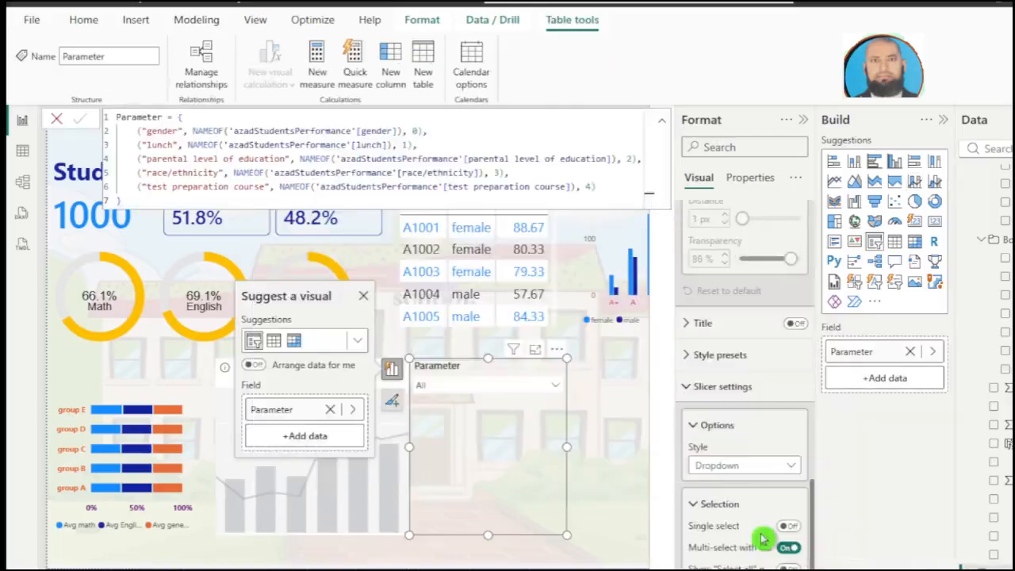
click(750, 470)
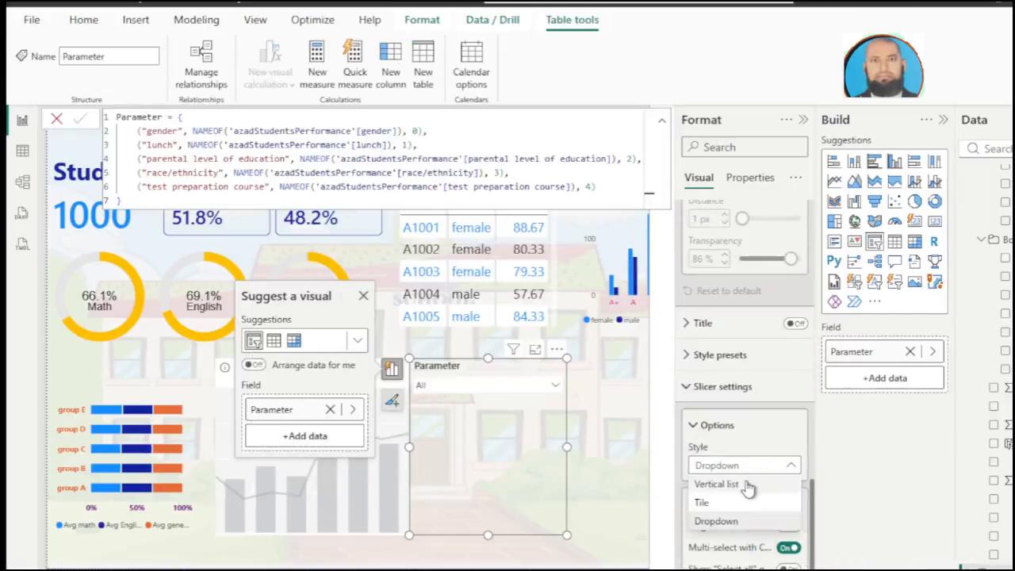
click(746, 485)
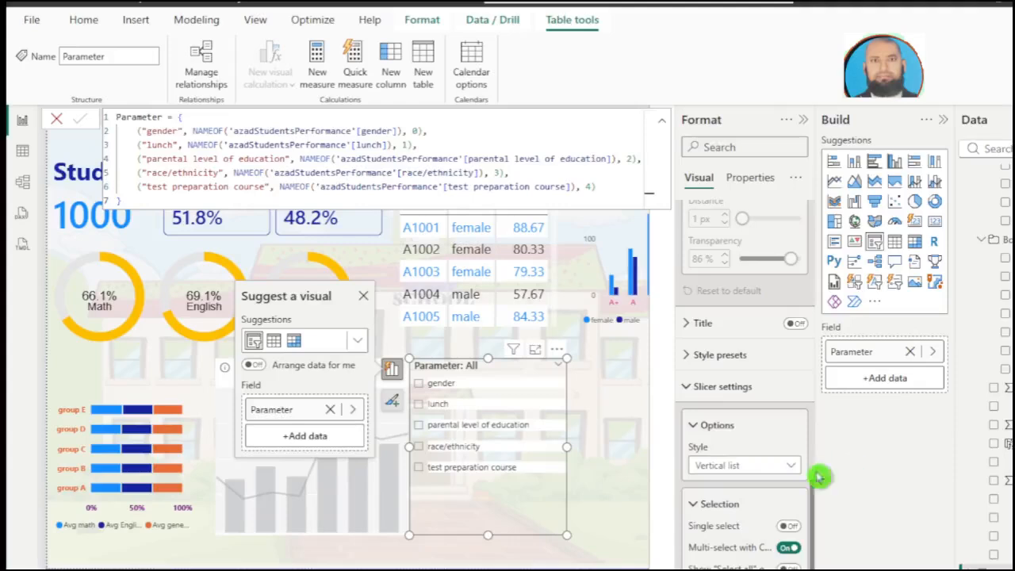
click(56, 118)
click(591, 411)
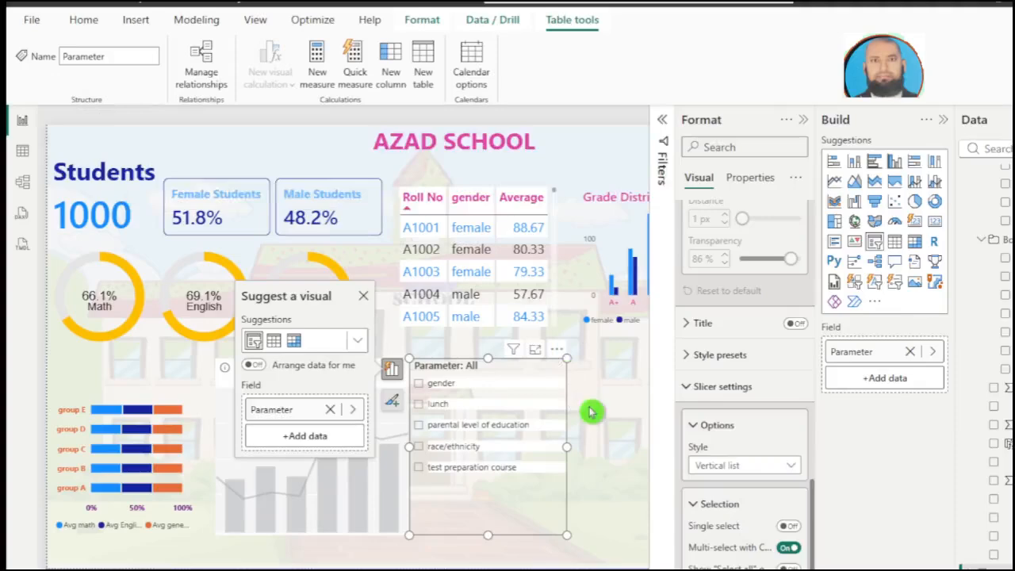
click(600, 481)
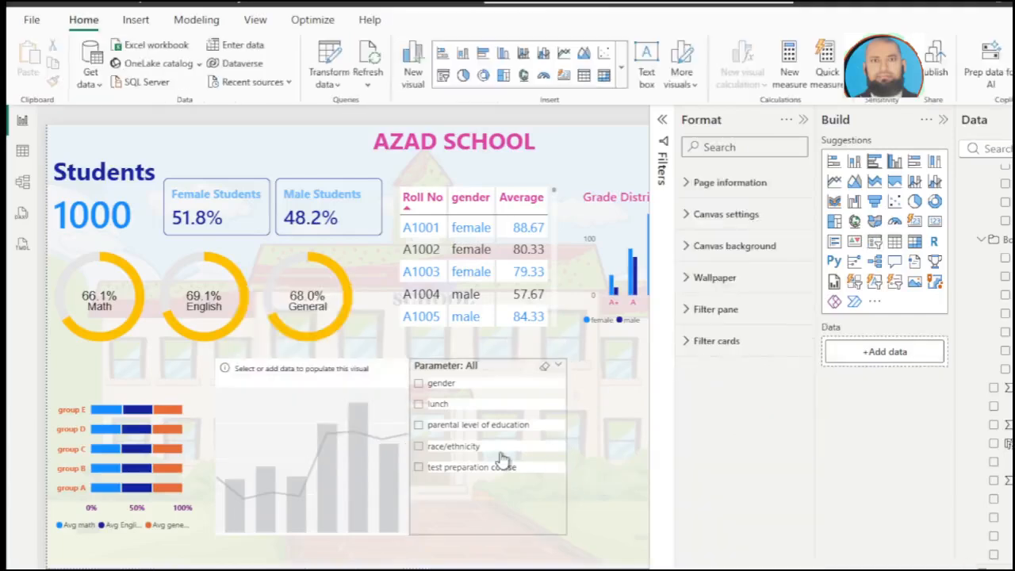
click(460, 445)
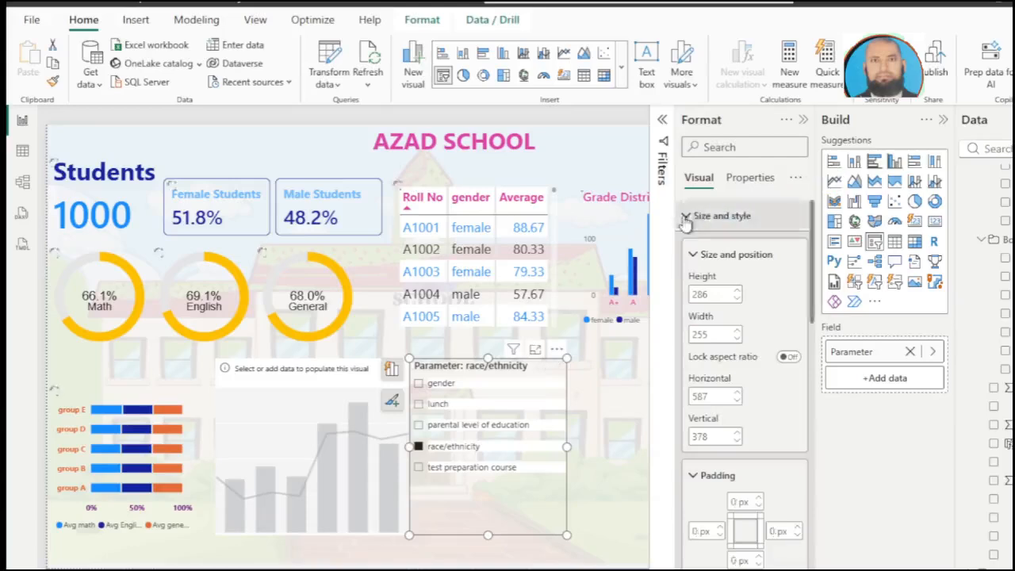
Step: Turn off the parameter slicer's header and shorten the slicer to fit its options
scroll(767, 525, down, 10)
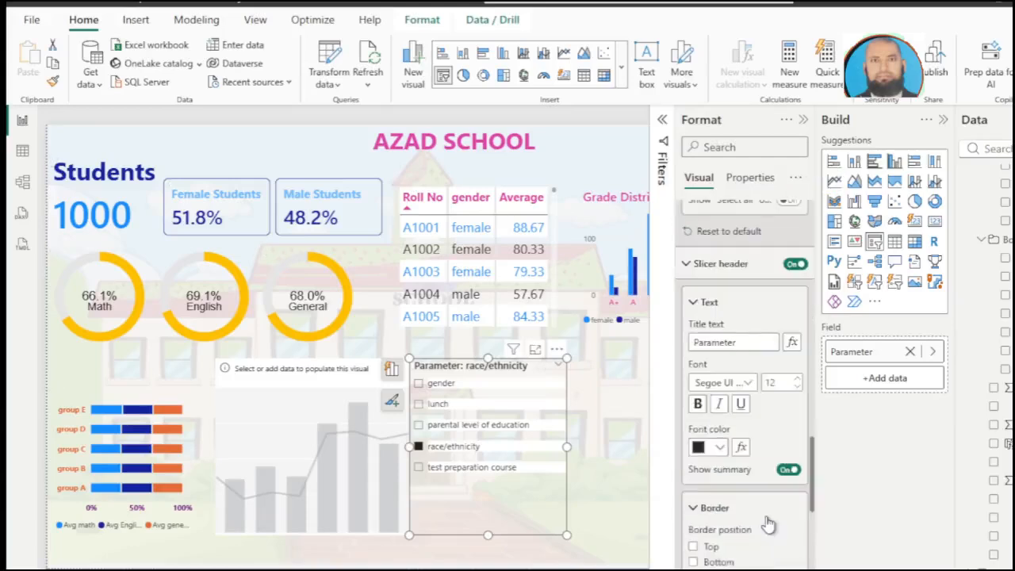
click(793, 265)
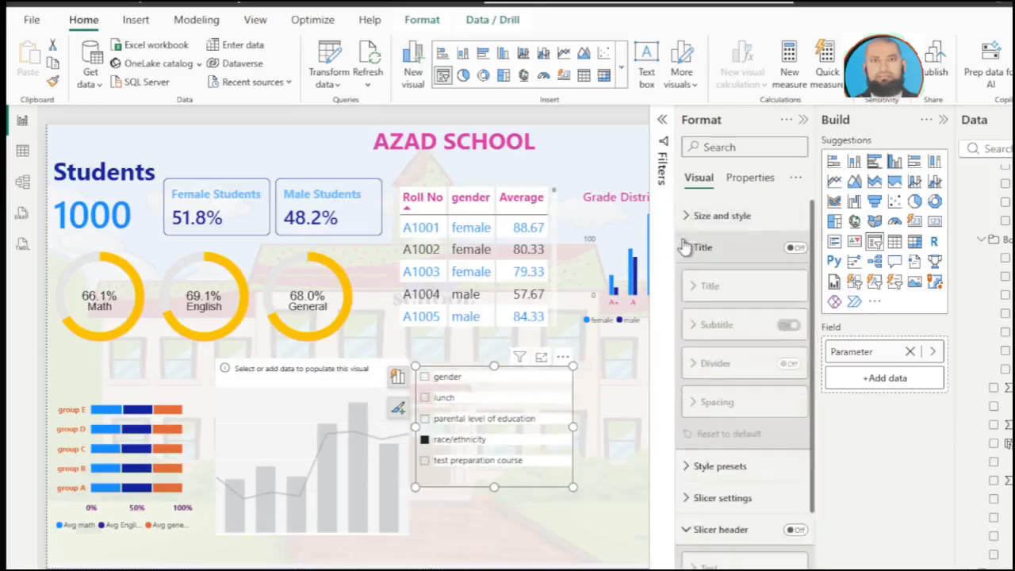
click(687, 247)
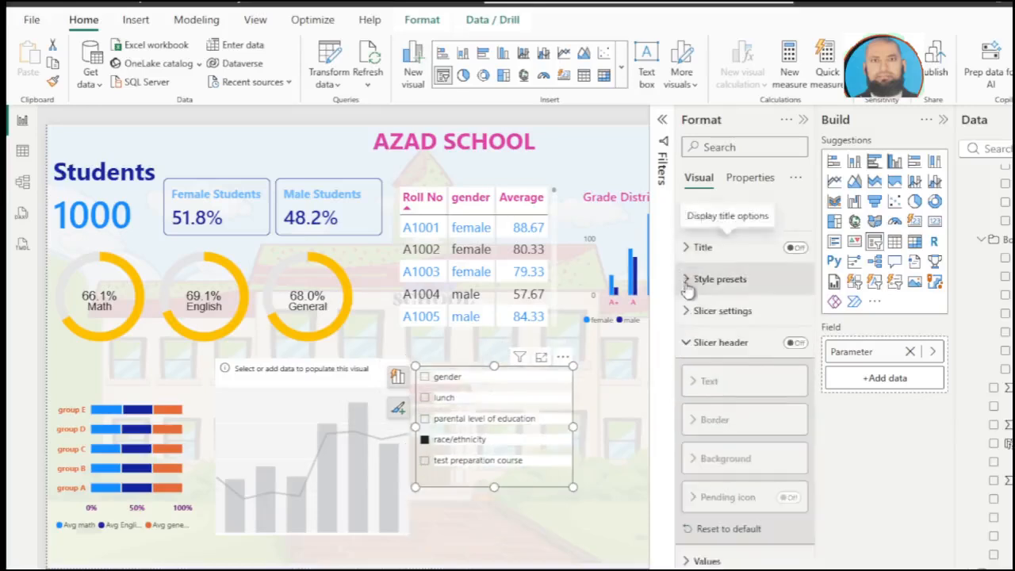
click(685, 344)
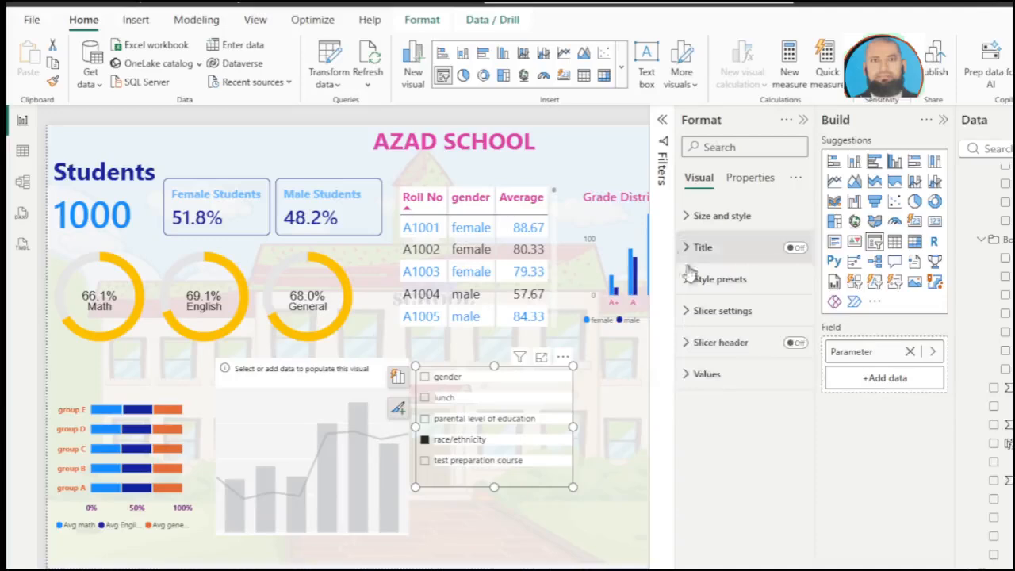
Step: Format the parameter slicer's values with font size 14, bold, orange and 3 px padding
click(683, 379)
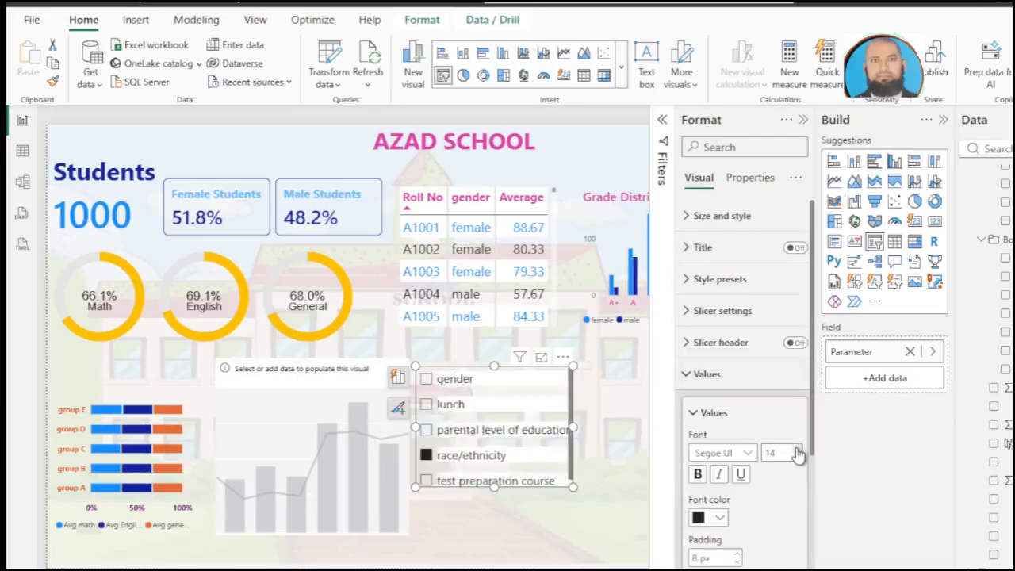
click(698, 474)
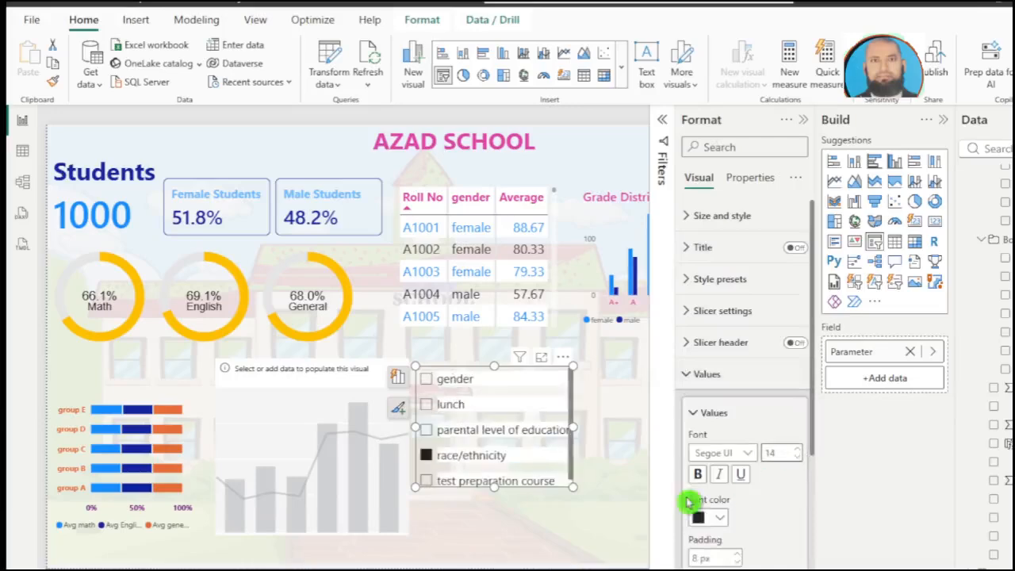
click(721, 520)
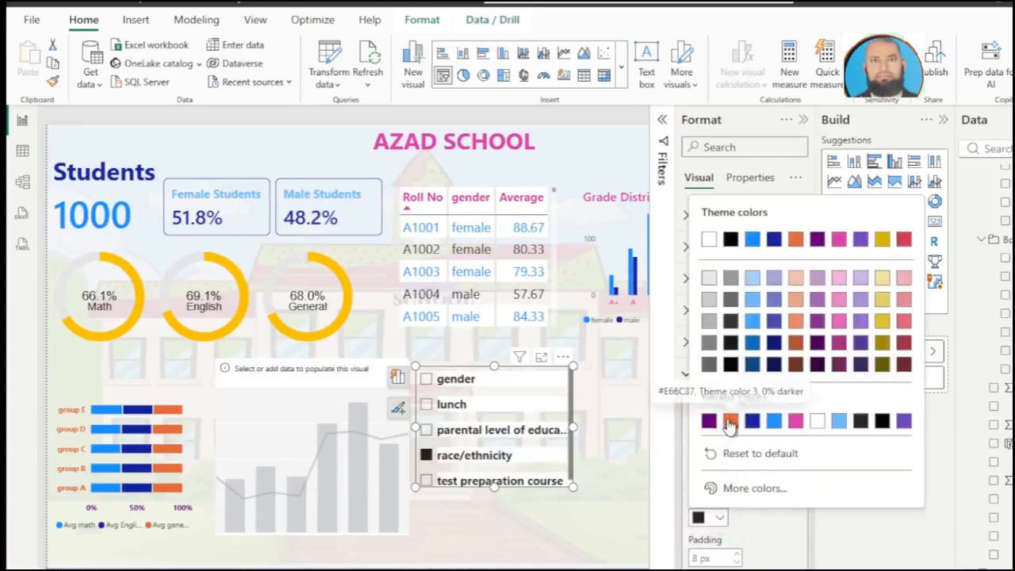
click(729, 420)
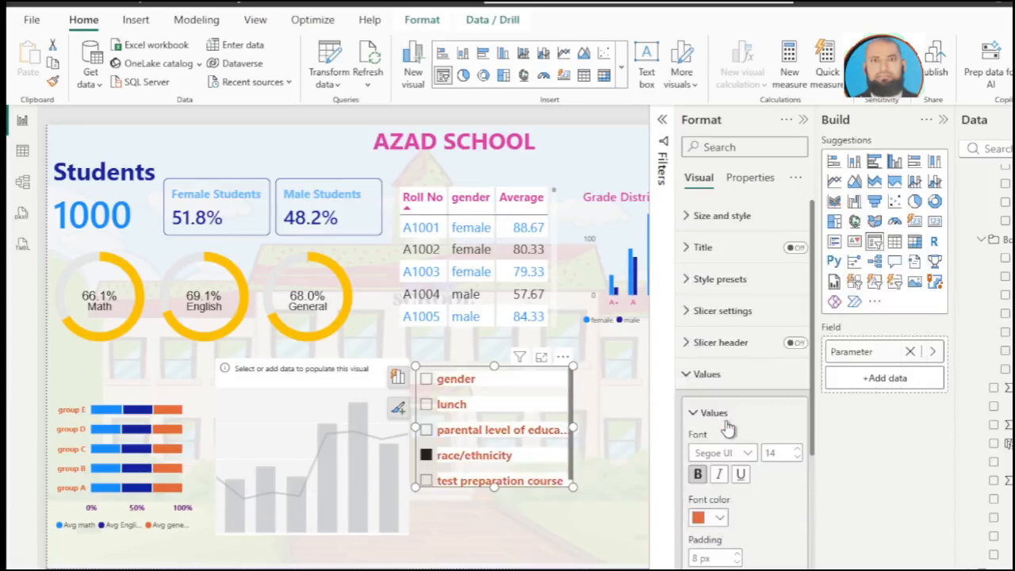
click(737, 561)
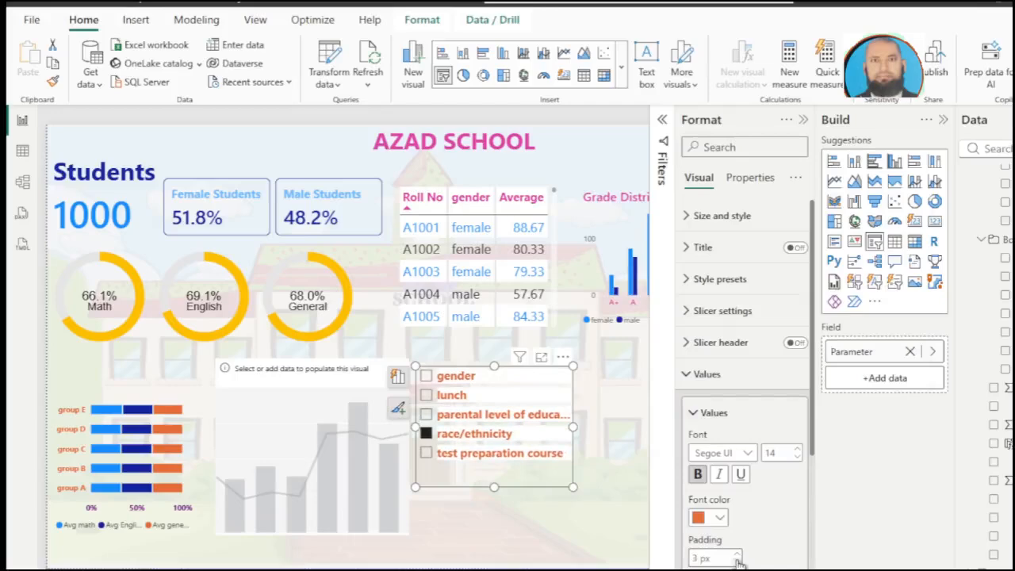
scroll(758, 539, down, 2)
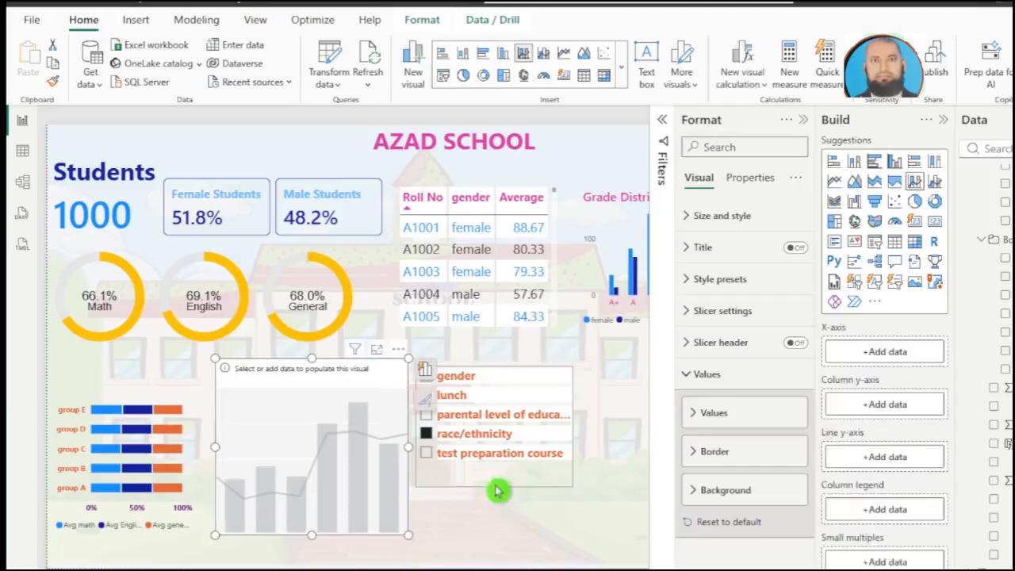
Step: Add Max, Median, Min, Ave Pctile 75, Ave Pctile 25 and Ave IQR 25-50 to the empty combo chart's column y-axis
click(490, 489)
click(343, 426)
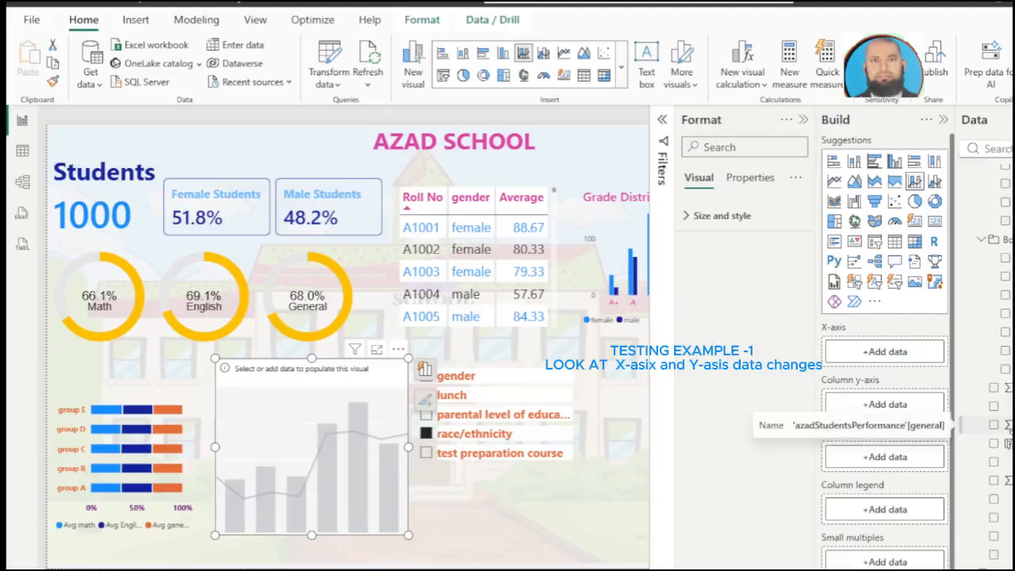
scroll(1010, 433, up, 1)
click(1004, 187)
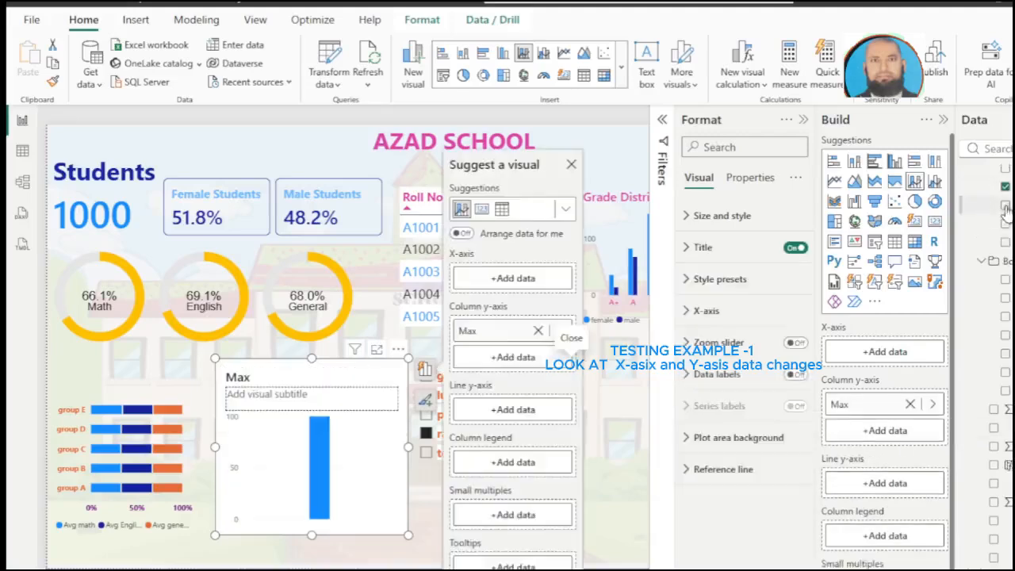
click(1004, 204)
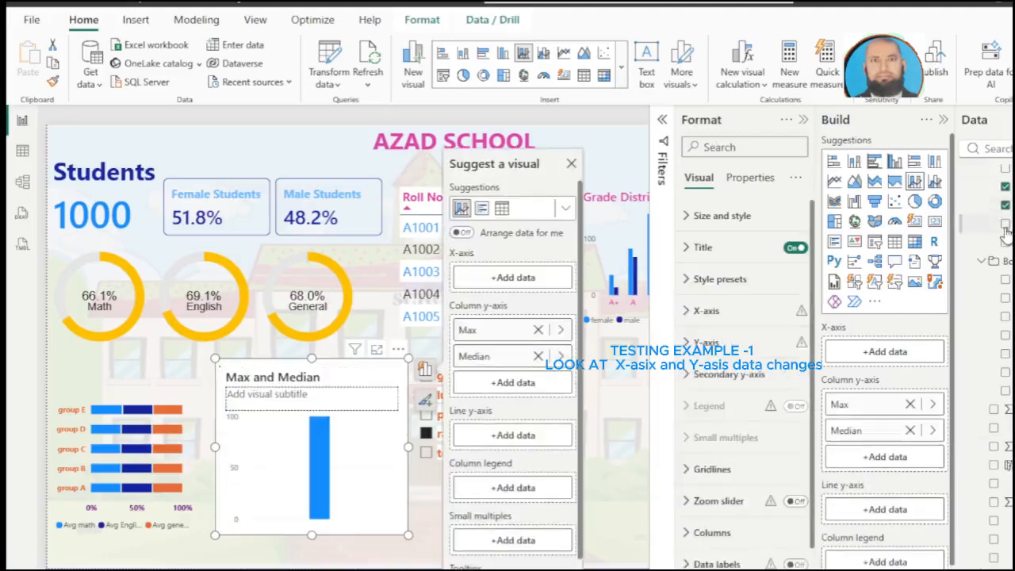
click(1005, 223)
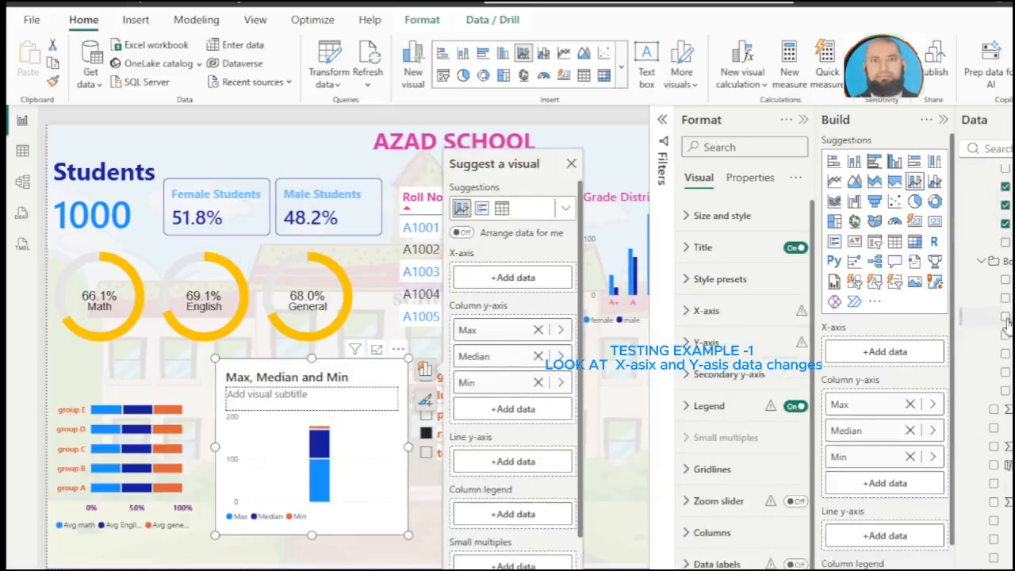
click(1005, 315)
click(1005, 297)
click(1004, 280)
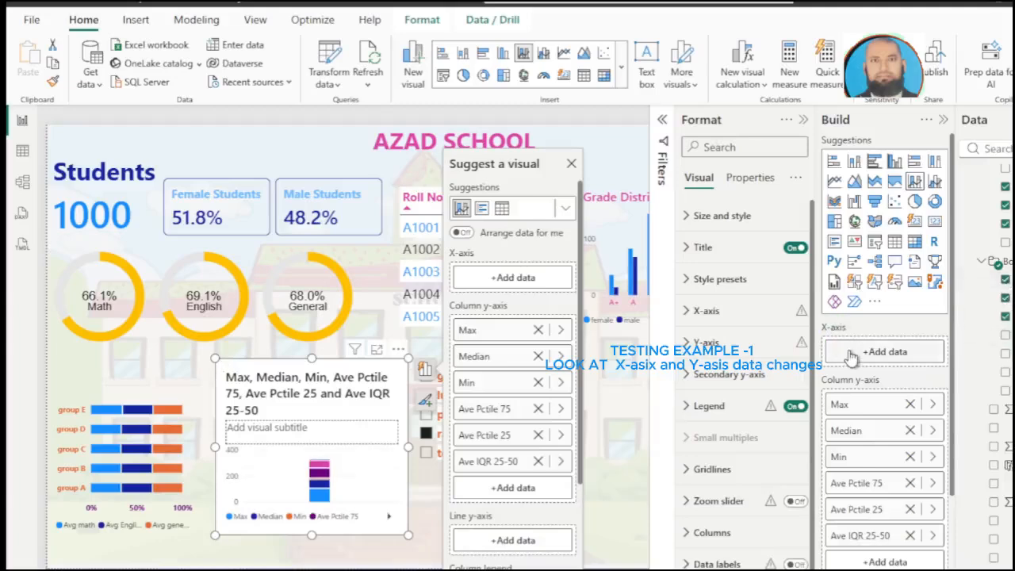
Step: Use the Parameter field from the Parameter table as the combo chart's x-axis
click(850, 354)
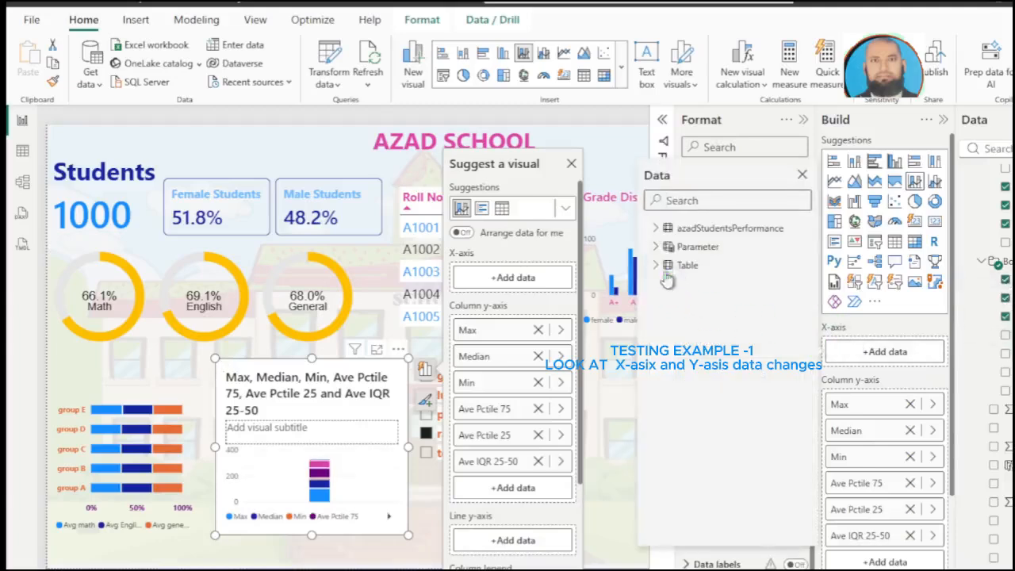
click(655, 247)
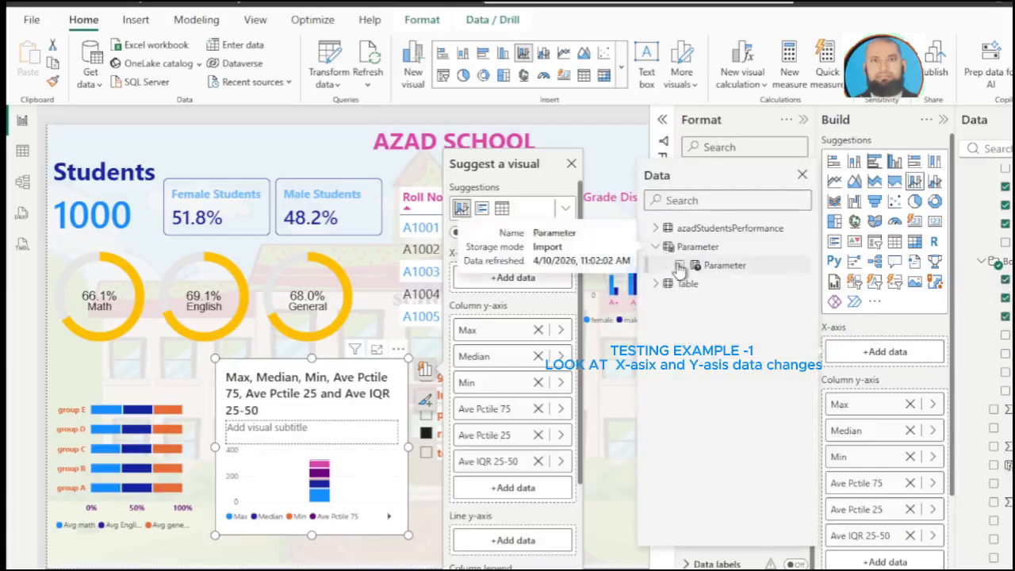
click(679, 265)
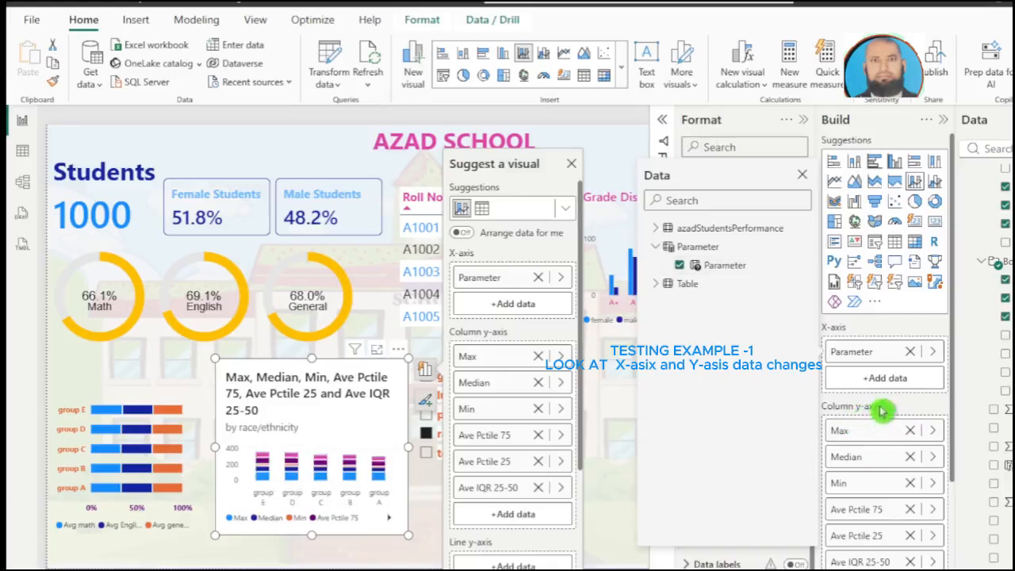
click(955, 506)
Step: Set the combo chart's y-axis range to a minimum of 0 and a fixed maximum
click(728, 374)
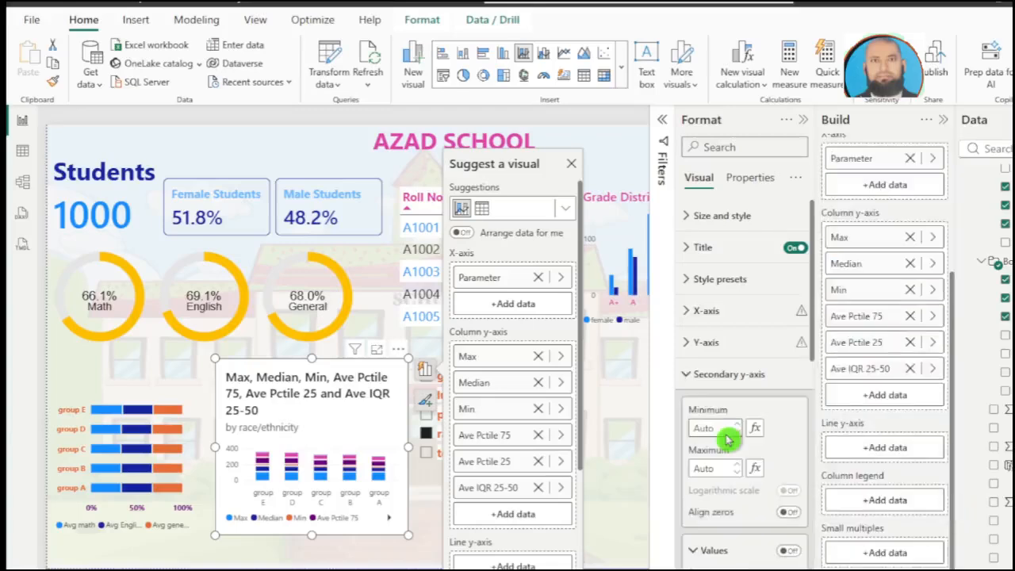
click(696, 319)
click(698, 321)
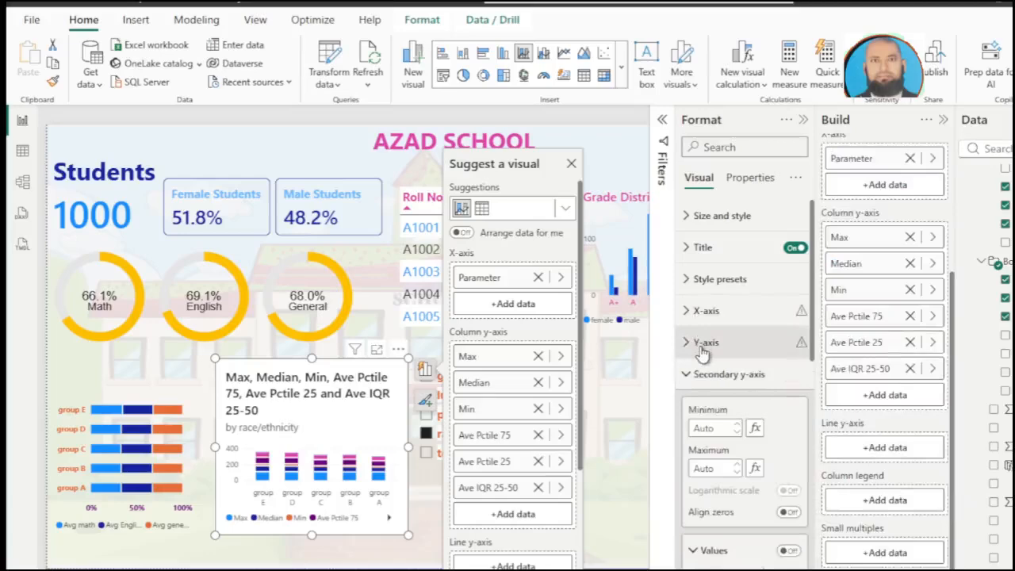
click(702, 349)
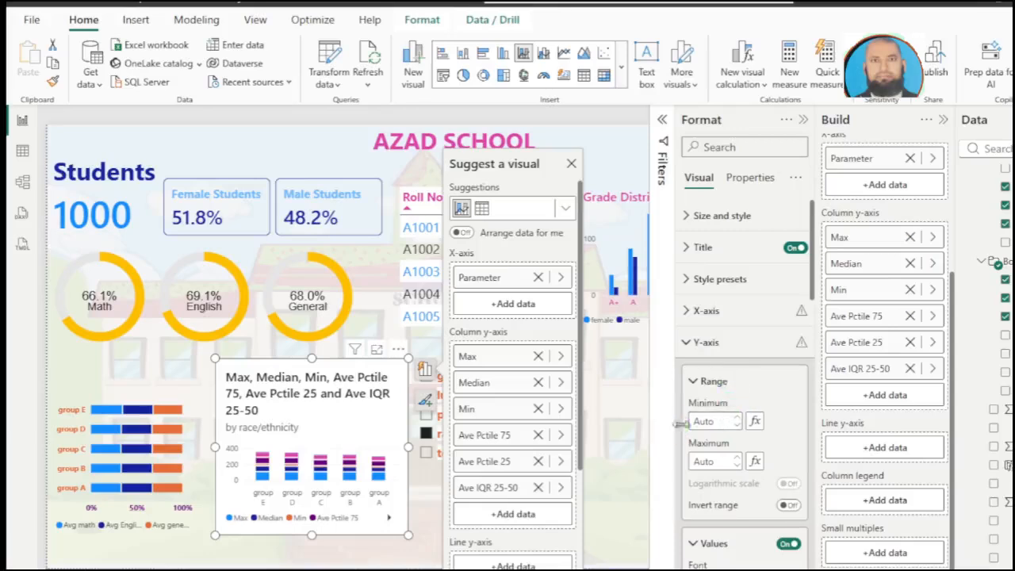
click(718, 426)
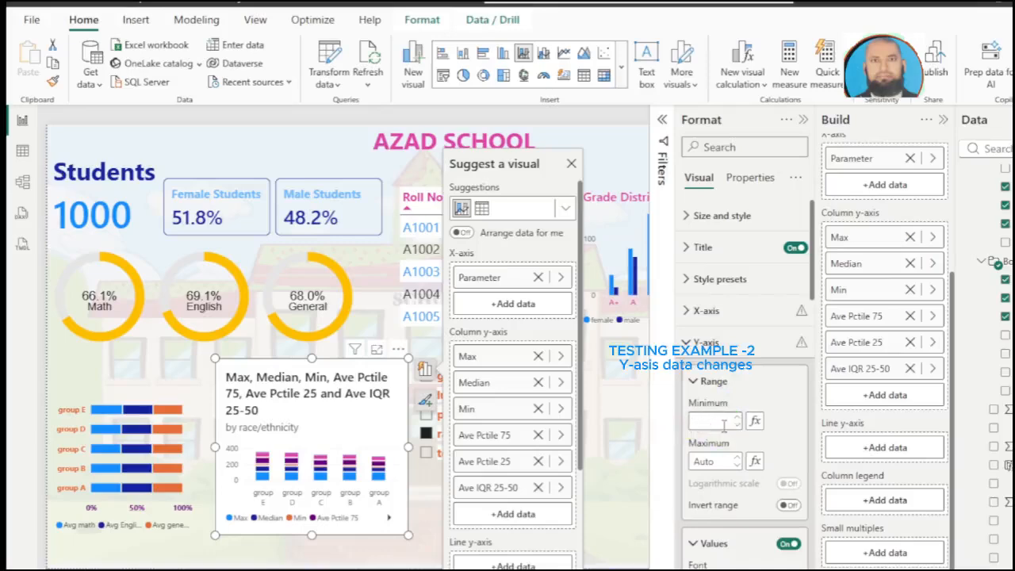
text(0)
click(716, 464)
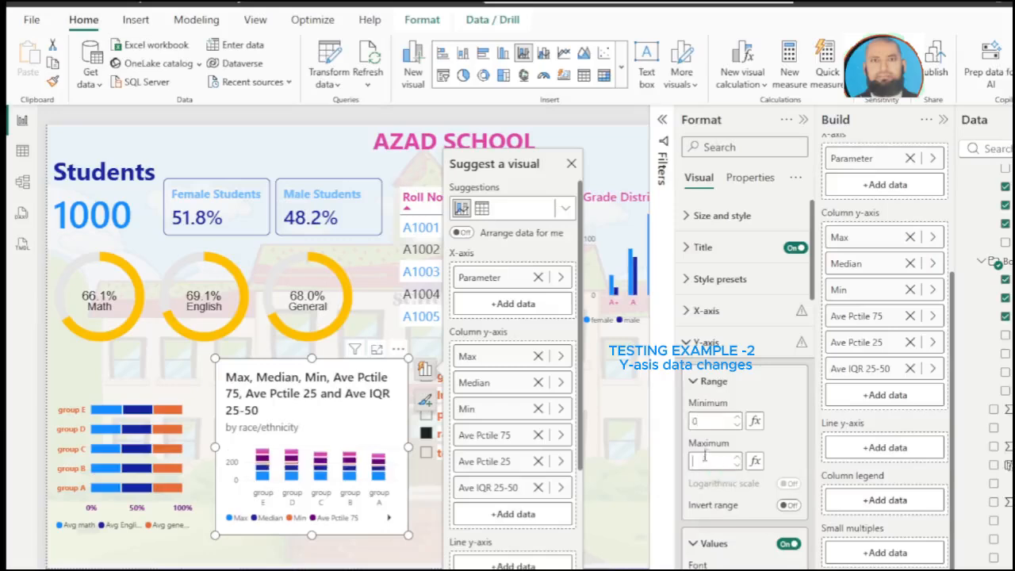
click(755, 468)
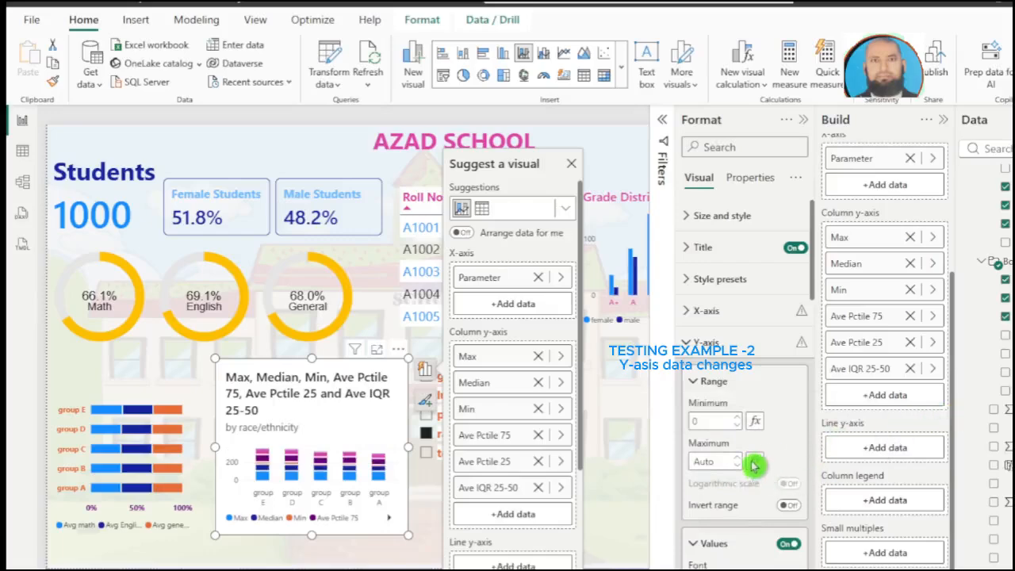
Step: Set the combo chart's secondary y-axis minimum to 0
scroll(756, 468, down, 5)
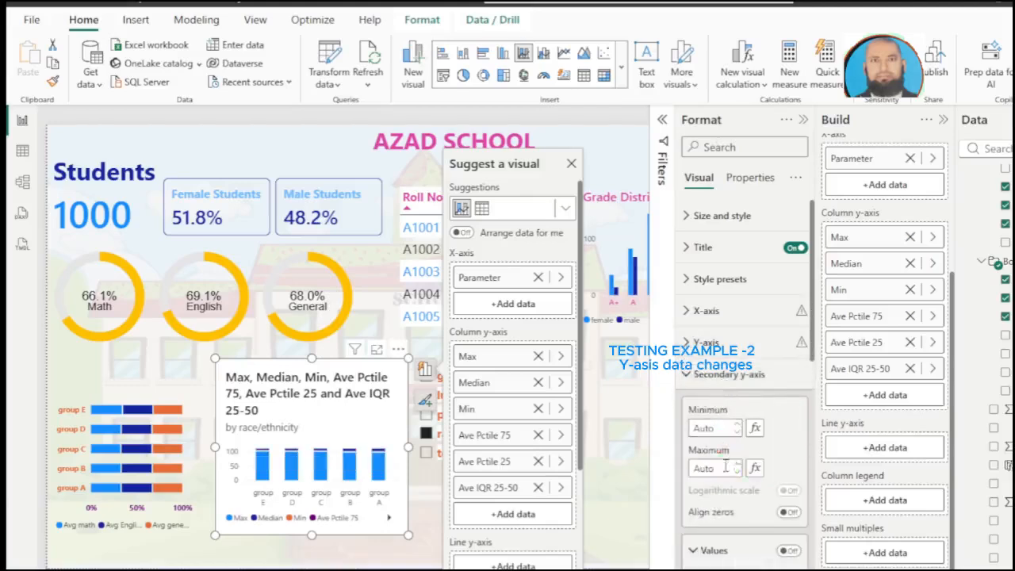
scroll(723, 449, down, 3)
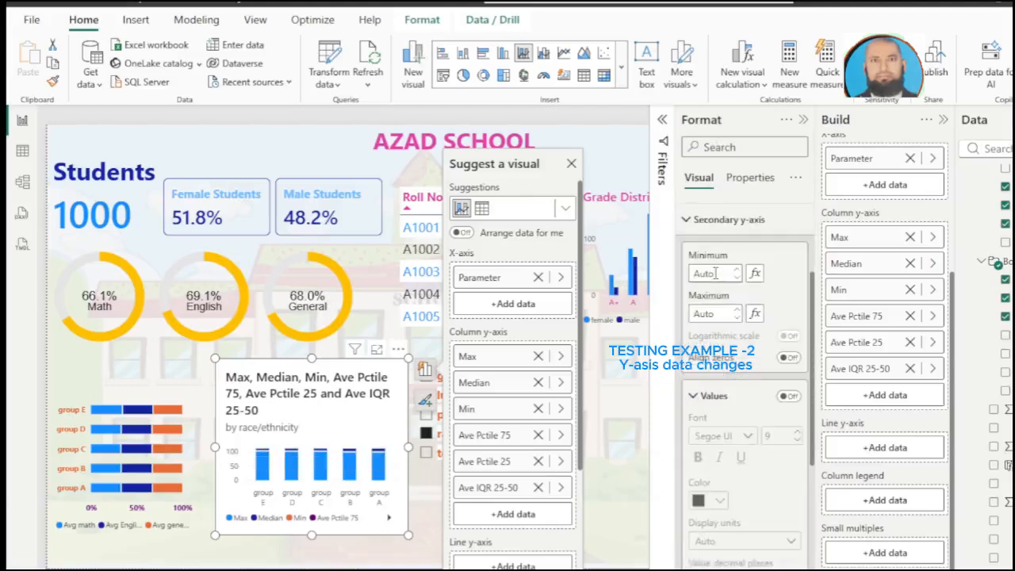
click(720, 315)
Step: Turn on the combo chart's data labels and try to apply the label settings to the Max series
scroll(801, 519, down, 5)
click(796, 510)
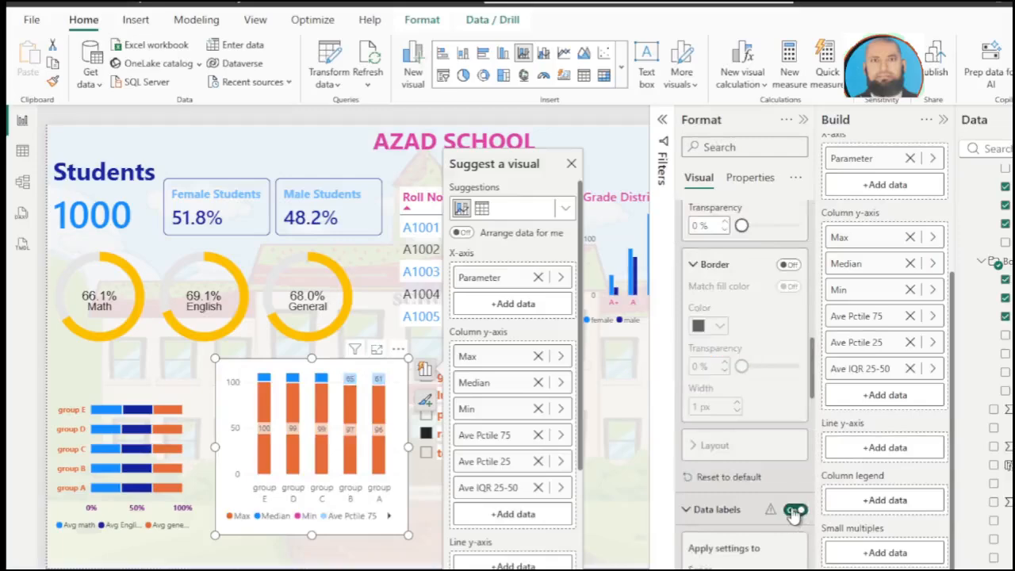
scroll(751, 476, down, 3)
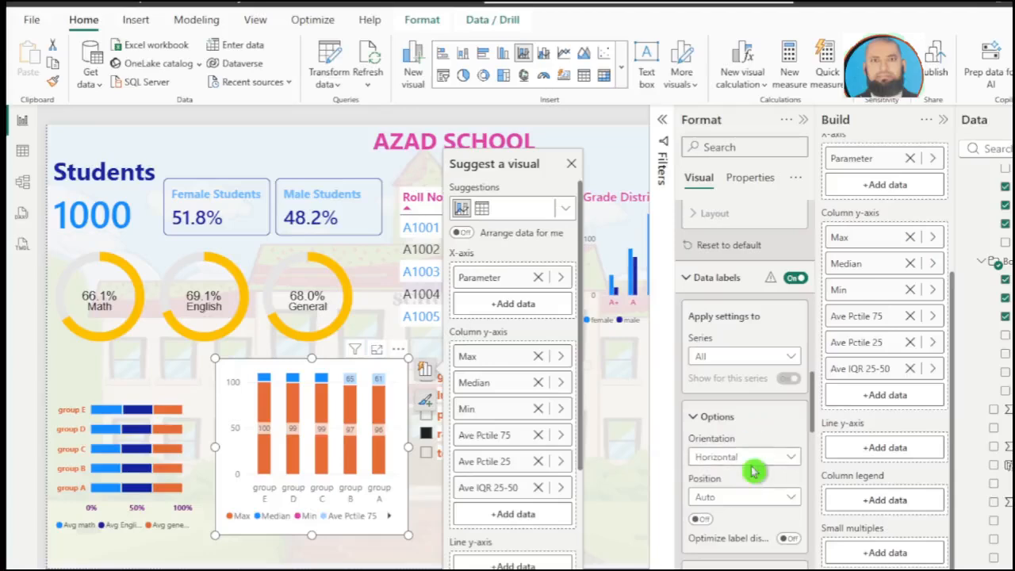
click(723, 358)
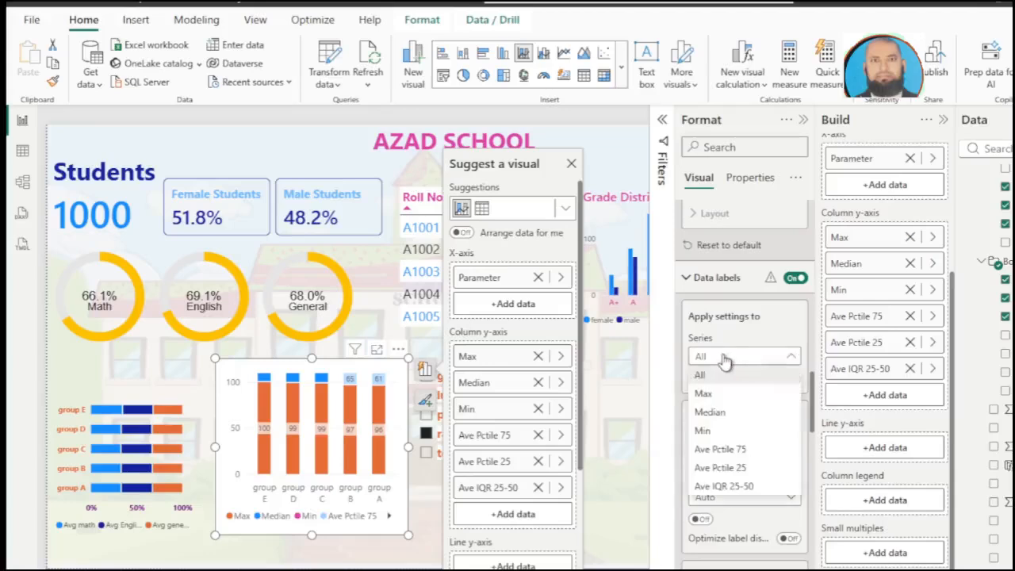
click(724, 395)
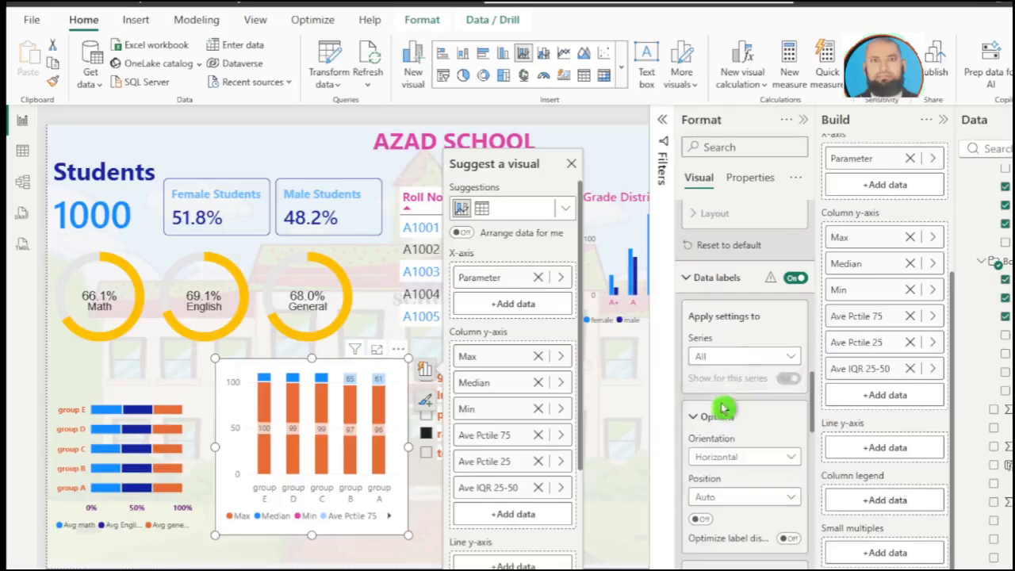
click(391, 390)
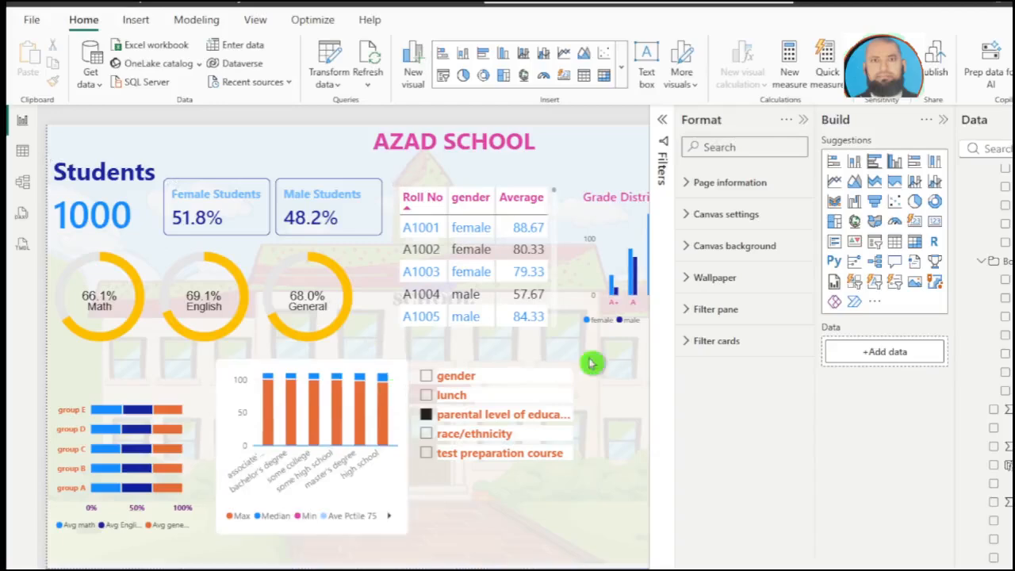
Step: Change the parameter slicer's style to Dropdown and shorten the slicer to a single row
click(426, 400)
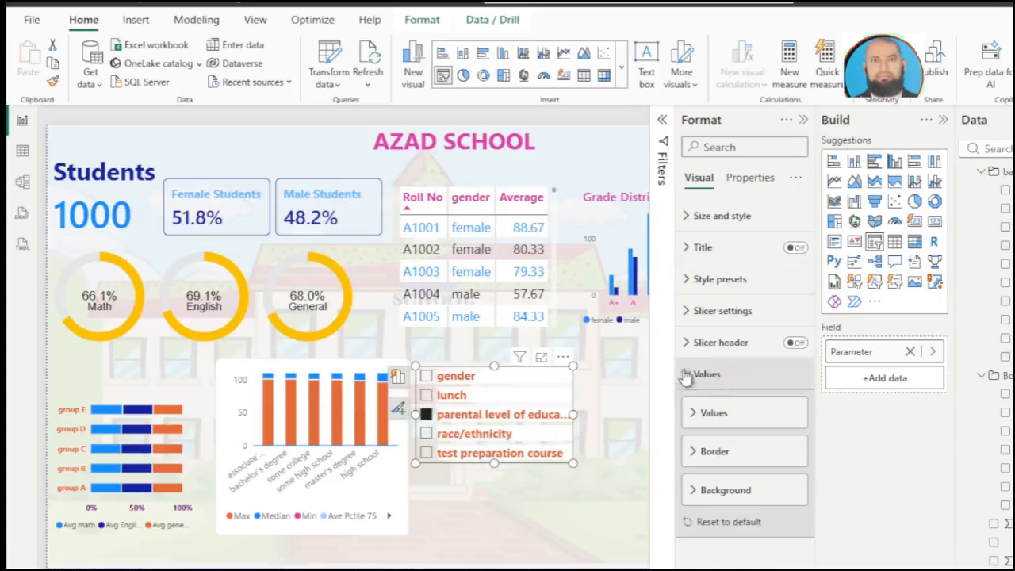
click(684, 314)
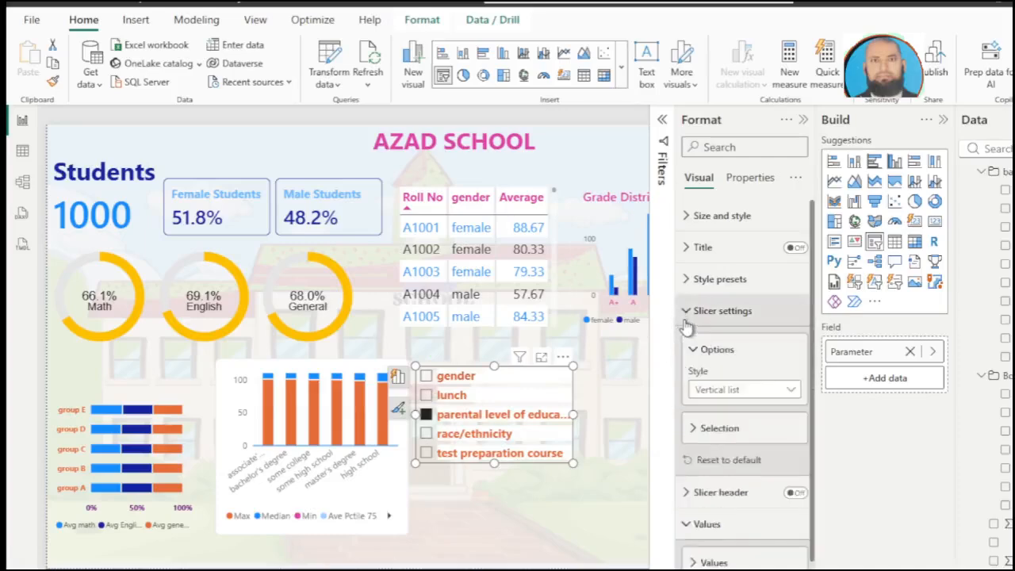
click(734, 393)
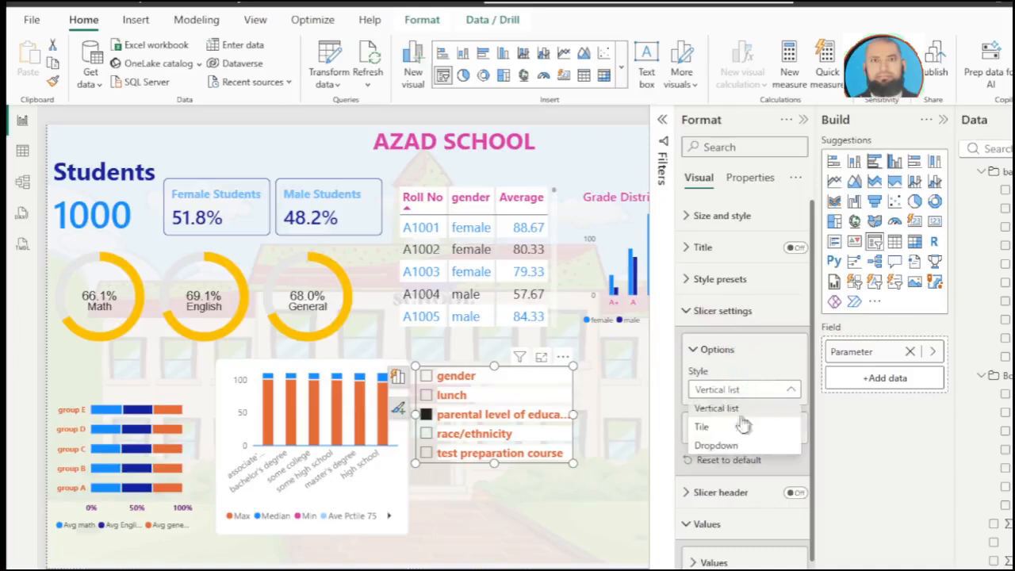
click(714, 446)
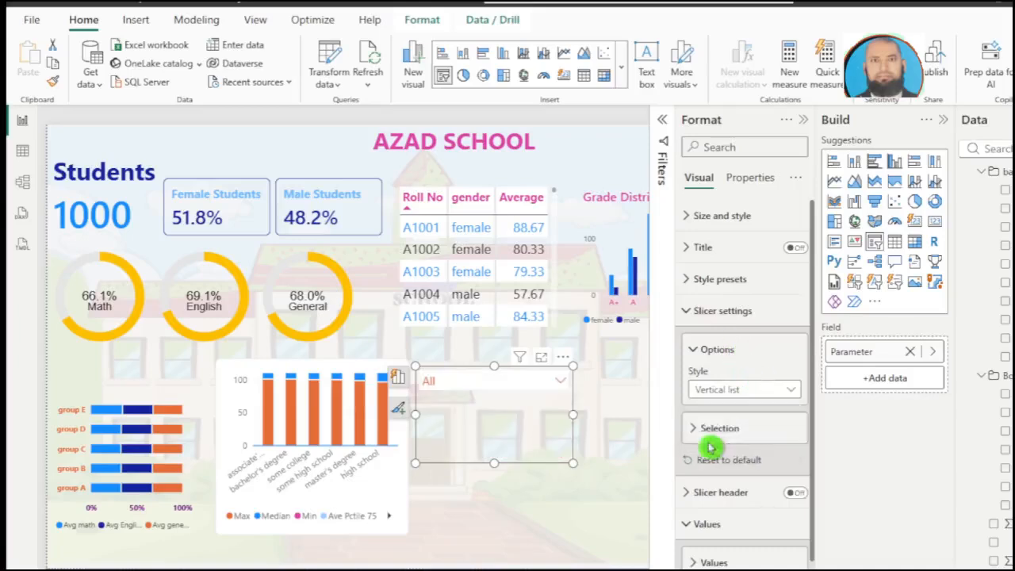
drag(494, 464, 498, 401)
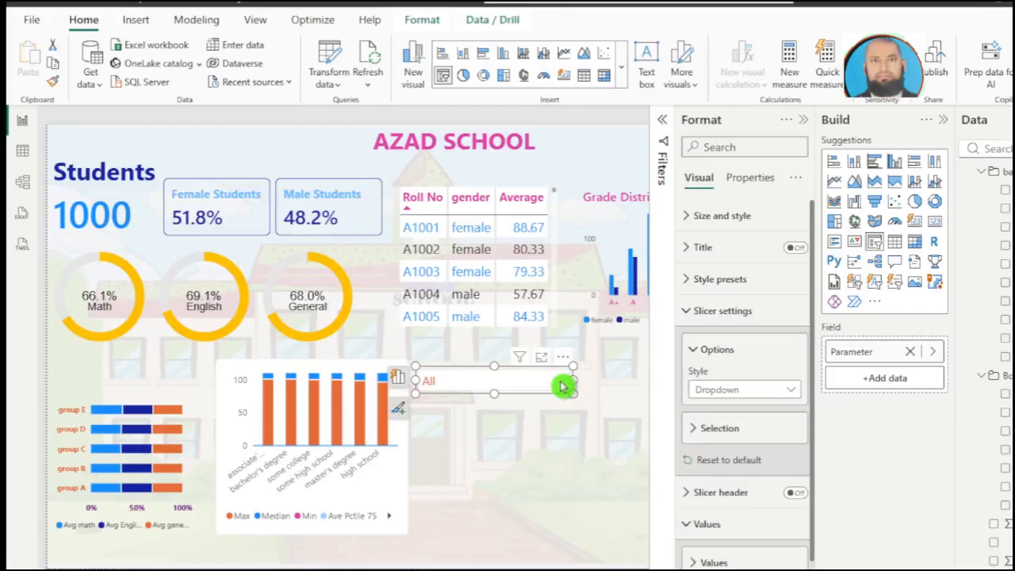
Step: Select gender in the parameter dropdown slicer
click(549, 426)
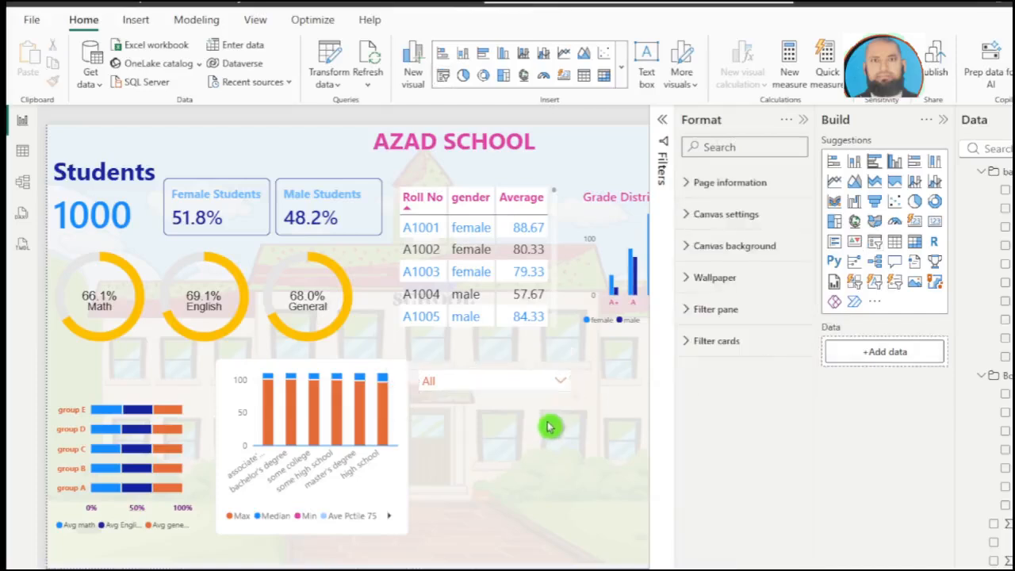
click(563, 384)
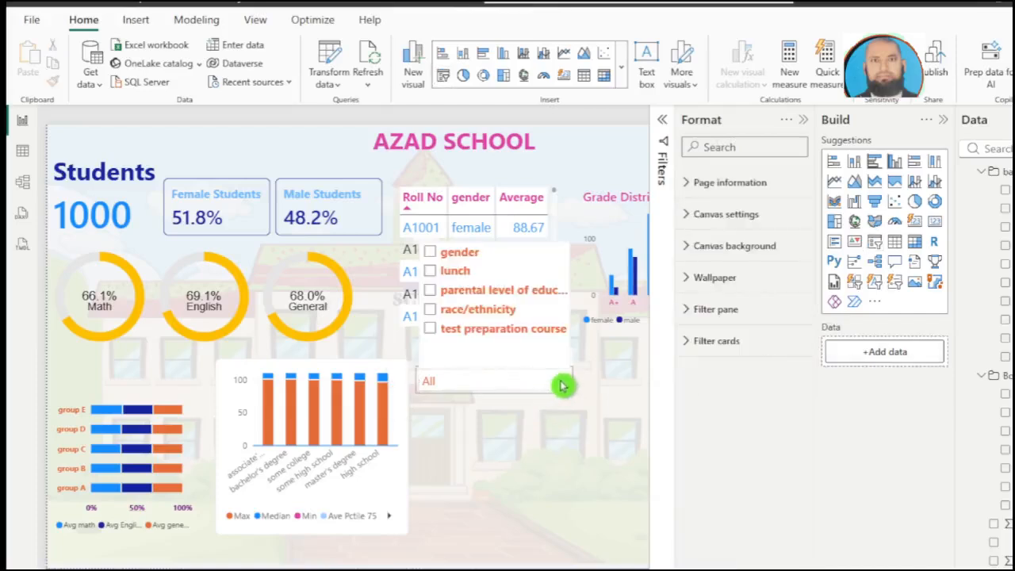
click(429, 253)
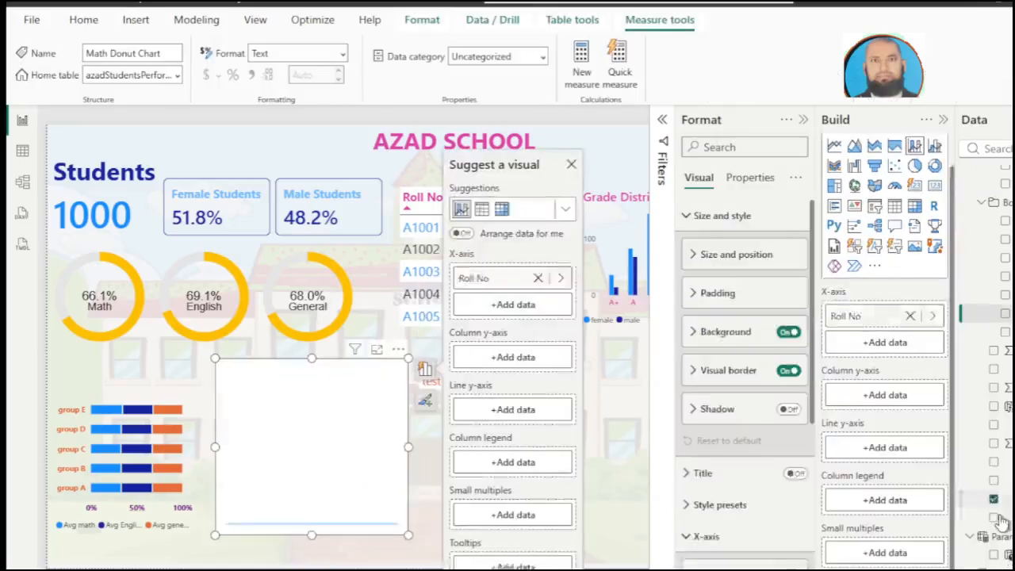
Step: Fill the emptied combo chart with test preparation course on the x-axis, Ave IQR 25-50 as columns and Ave Pctile 75 as line
click(994, 518)
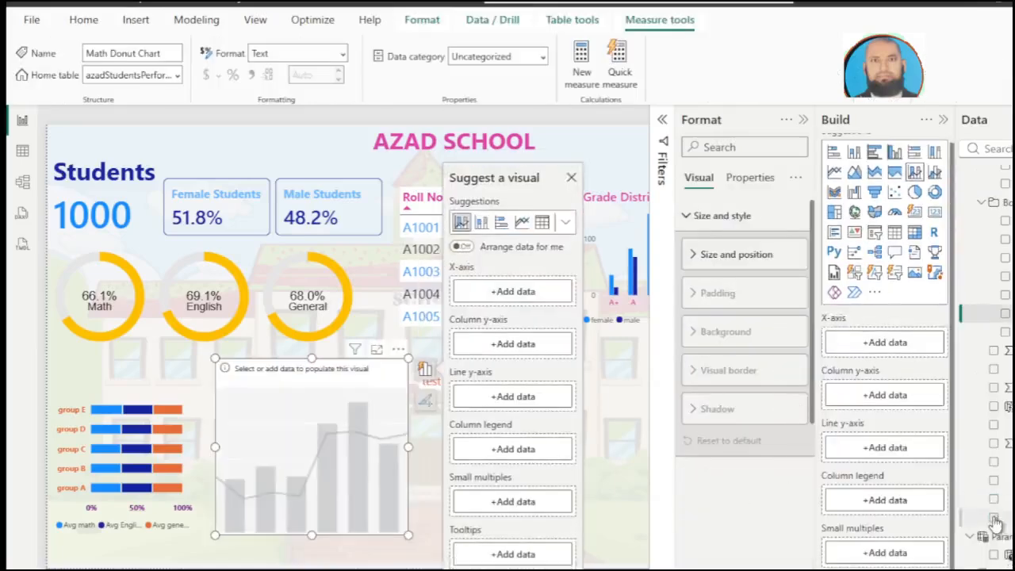
click(993, 463)
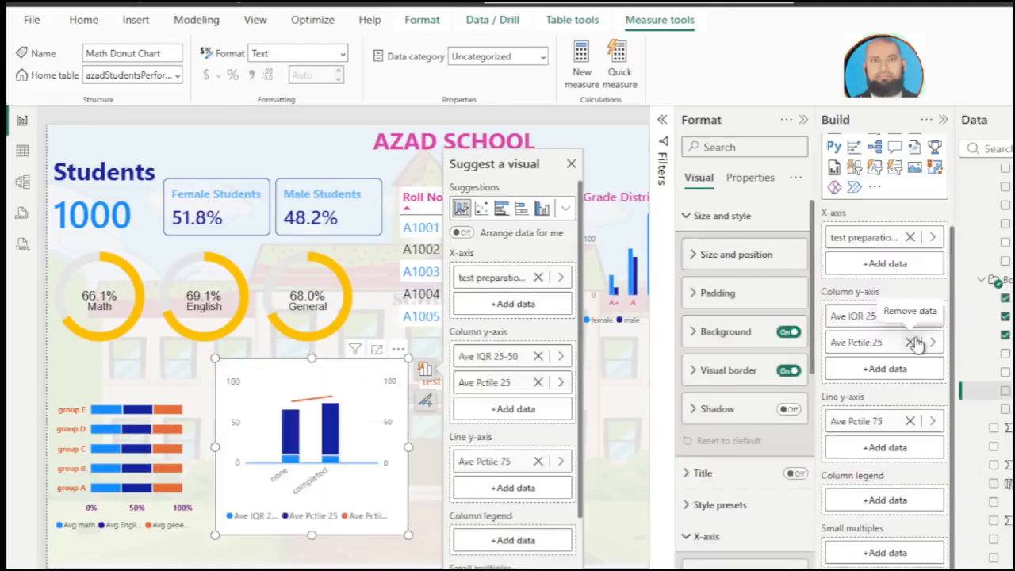
click(912, 342)
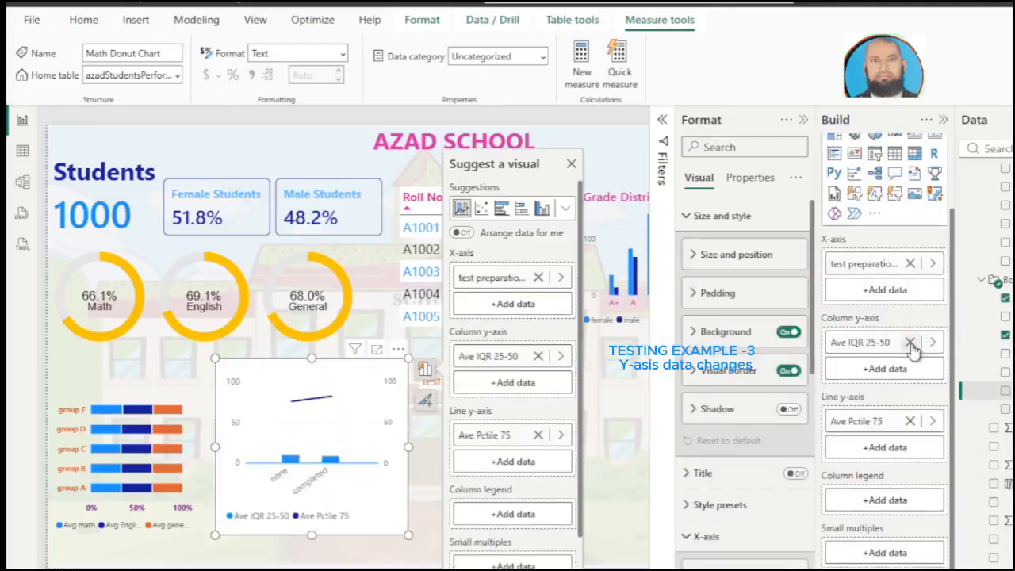
Step: Remove Ave IQR 25-50 from the column y-axis, and add Ave Pctile 25 and Ave IQR 25-50 to the line y-axis
click(910, 367)
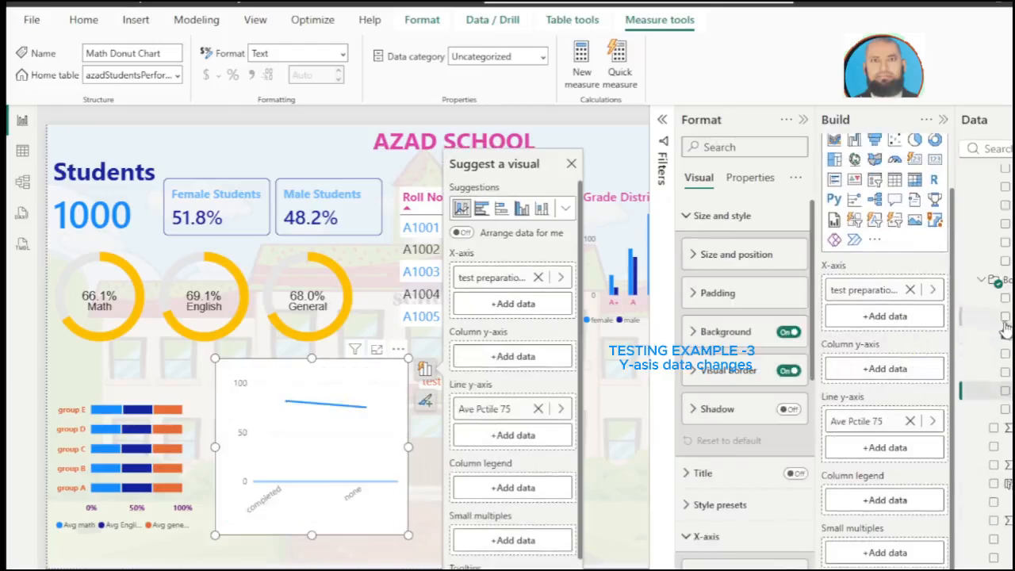
mouse_move(992, 354)
mouse_down()
mouse_move(994, 368)
mouse_move(894, 448)
mouse_up()
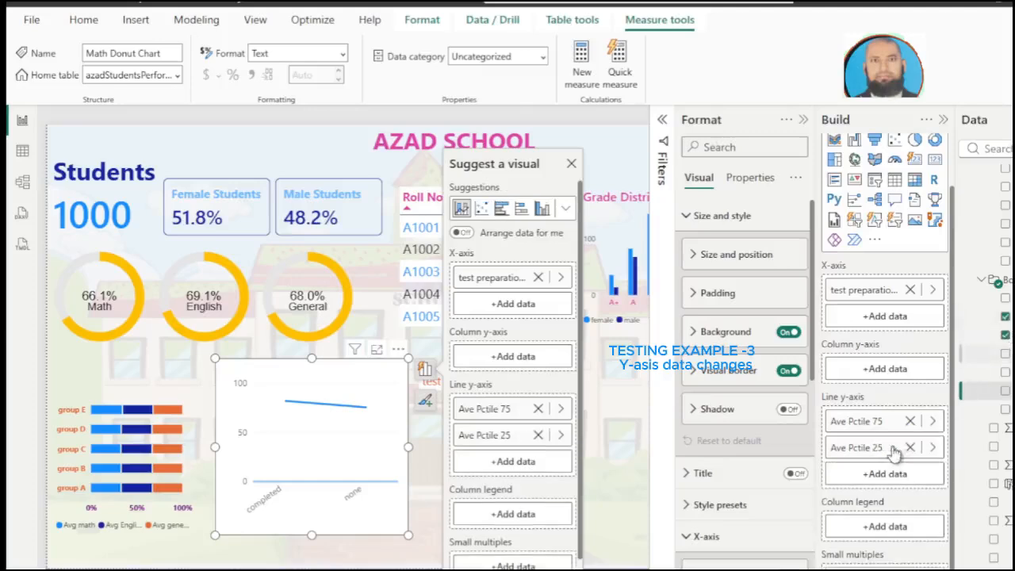
drag(1009, 298, 889, 482)
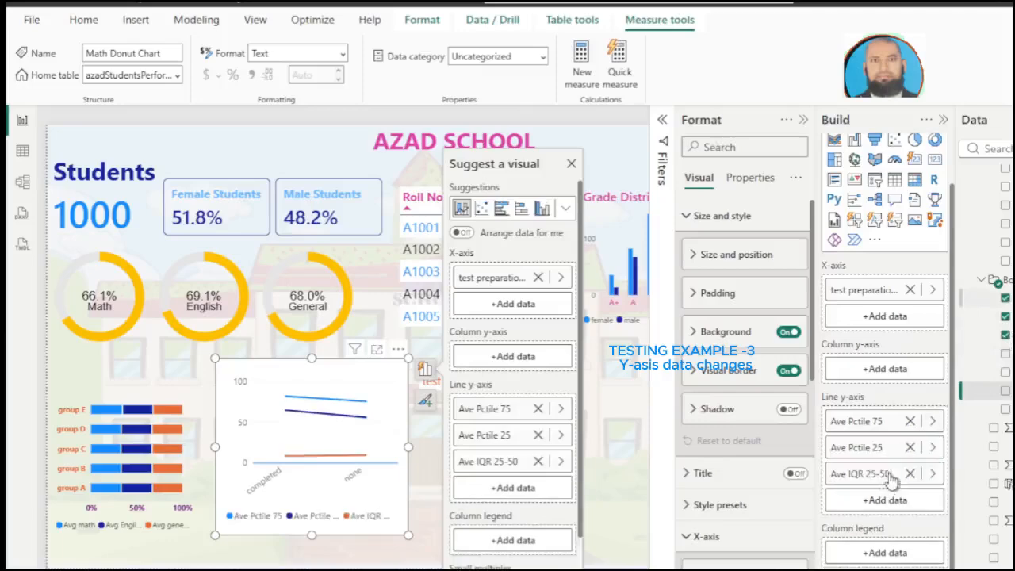
Step: Add Min, Median, Max and Y axis max to the combo chart's column y-axis and close the visual suggestions
scroll(901, 438, down, 1)
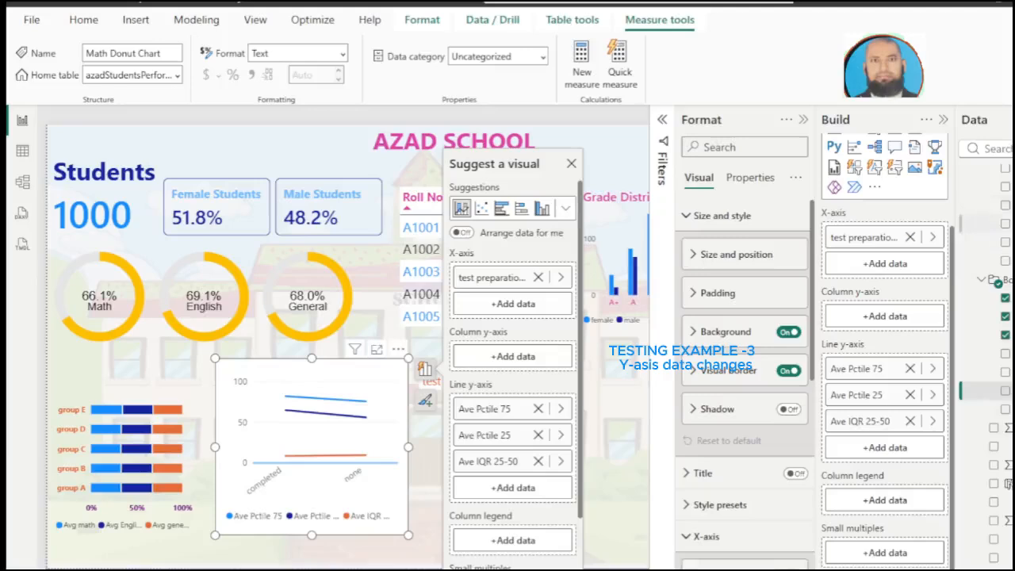
drag(980, 273, 904, 321)
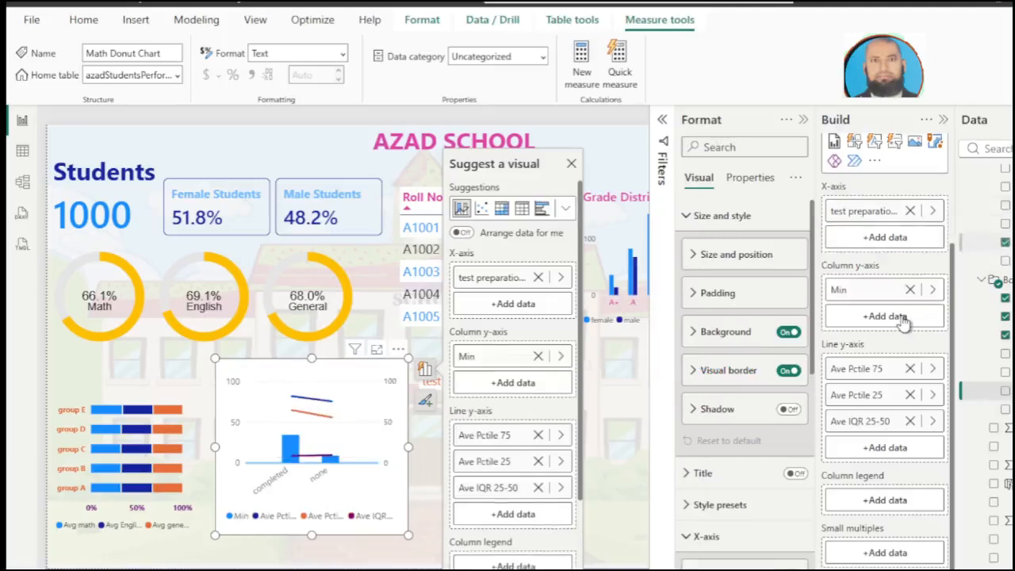
drag(999, 253, 886, 327)
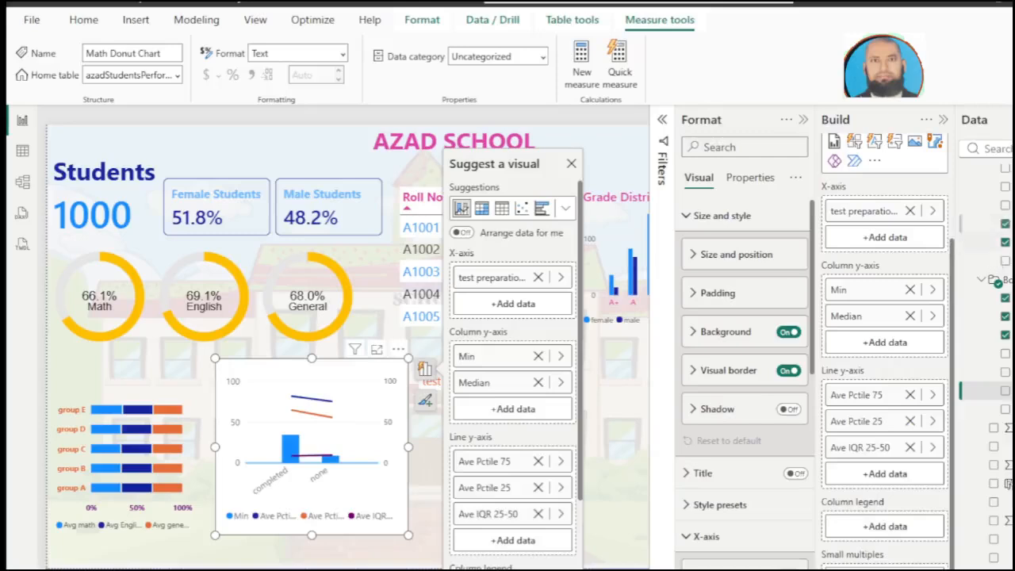
drag(983, 274, 896, 333)
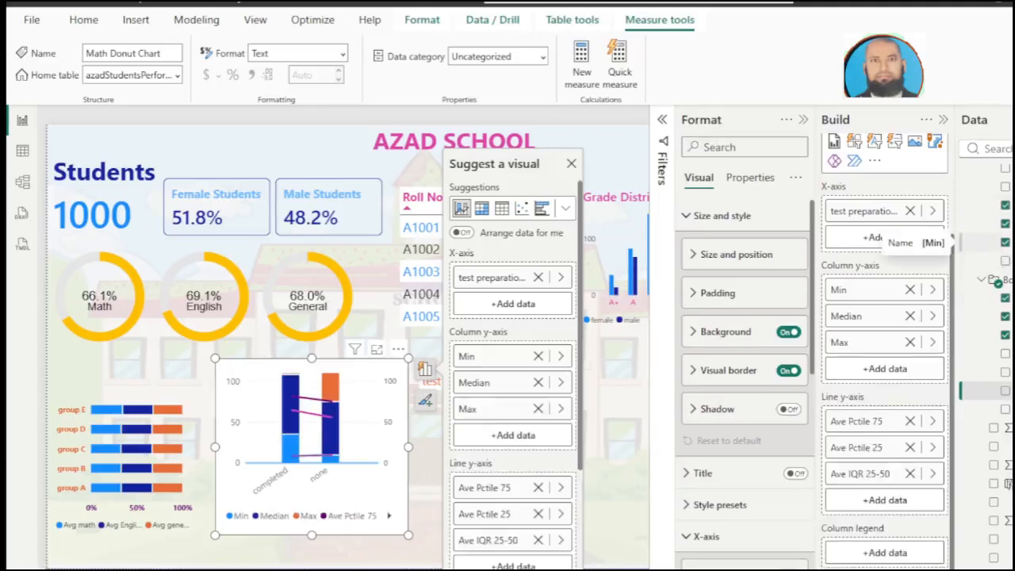
scroll(987, 242, up, 1)
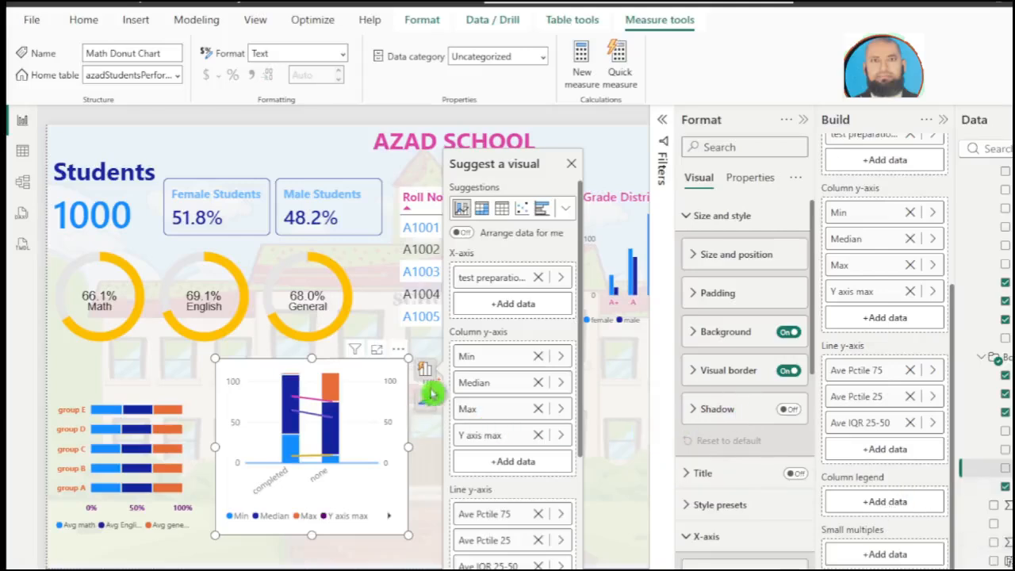
click(571, 164)
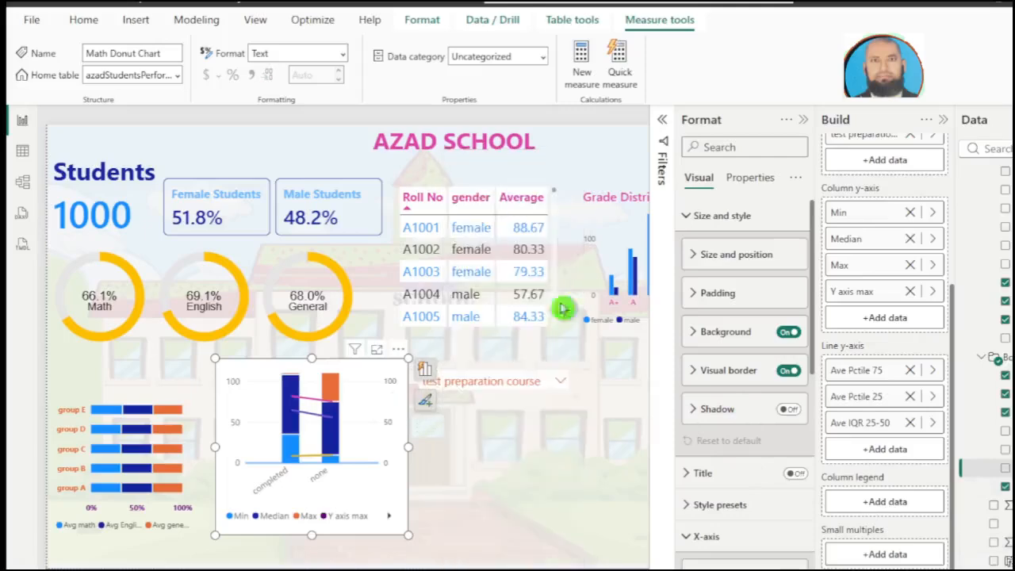
Step: Examine the combo chart in focus mode, highlight its none category, and return to the report page
click(562, 388)
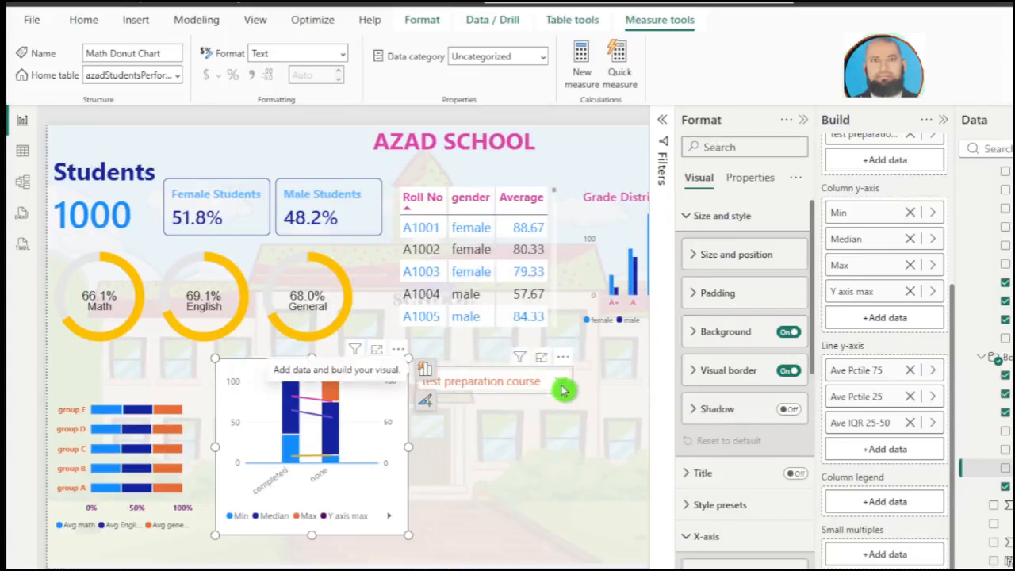
click(375, 354)
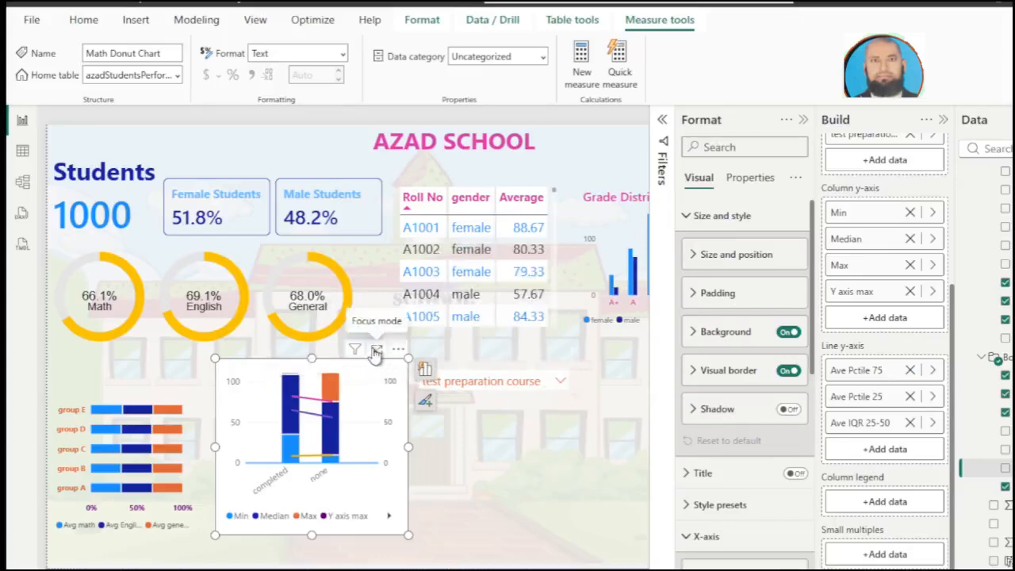
click(376, 352)
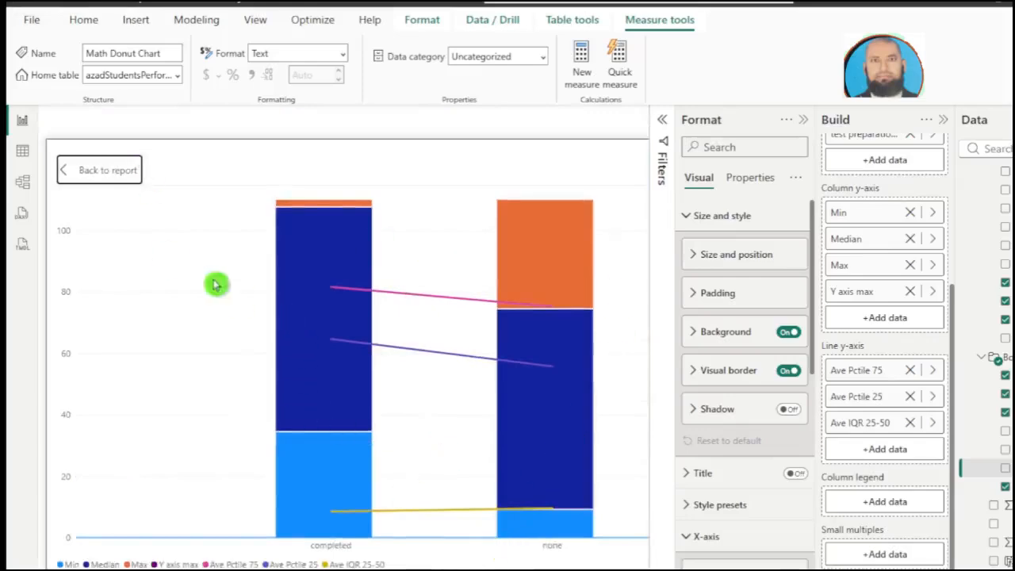
click(344, 416)
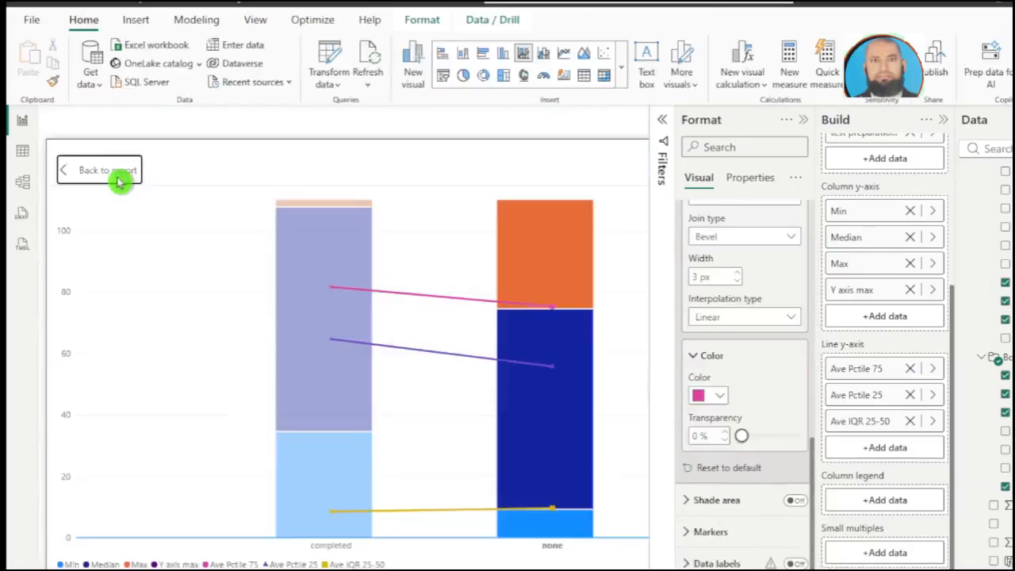
click(119, 182)
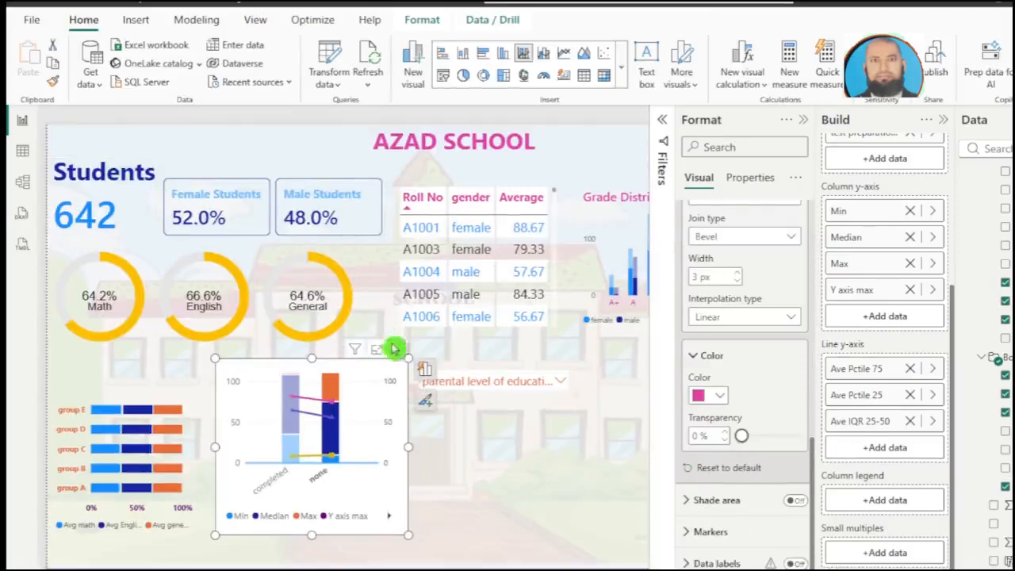
click(494, 393)
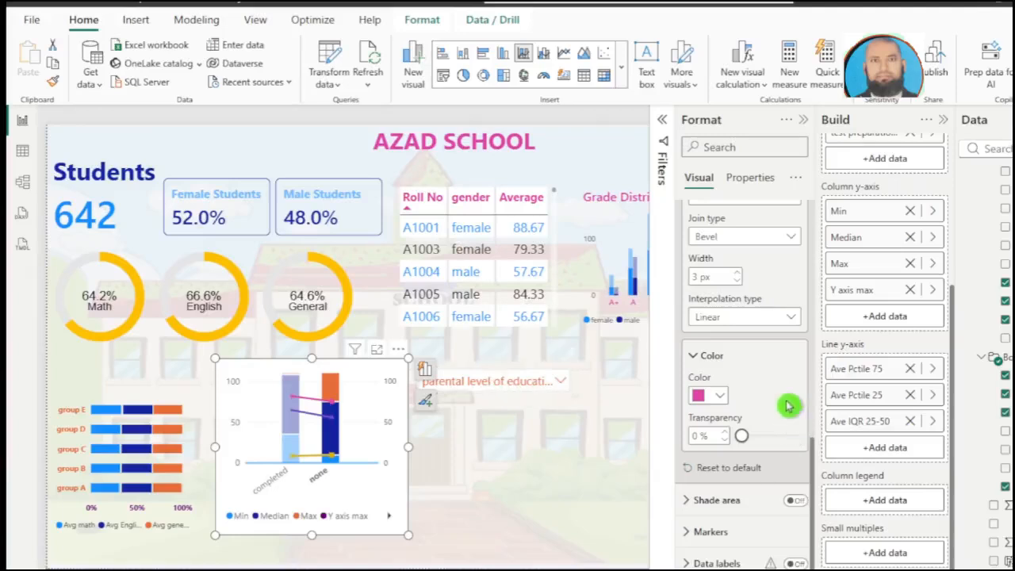
Step: Set the Ave Pctile 75 line's interpolation type to Step and its line style to Dashed
click(760, 317)
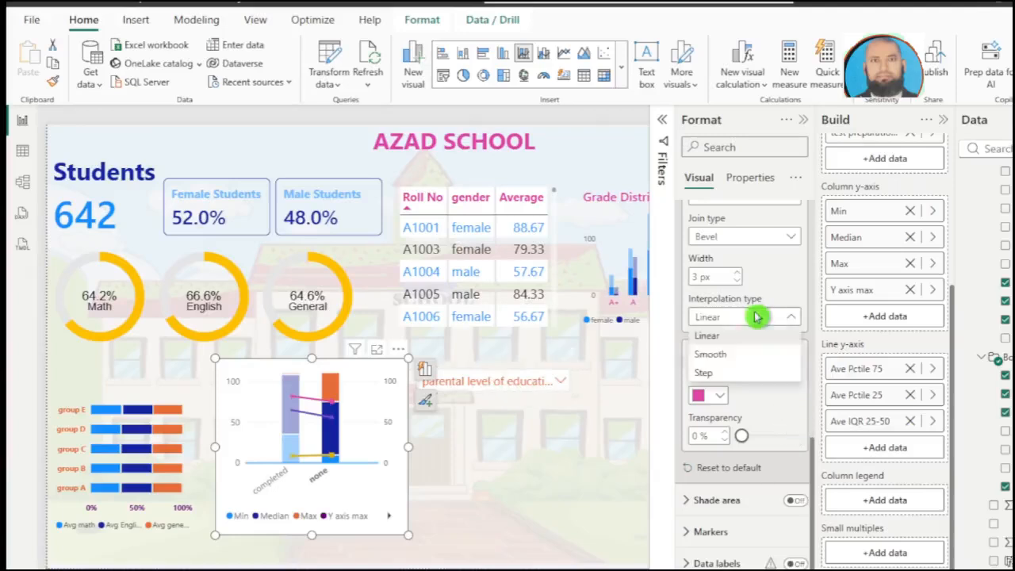
click(726, 377)
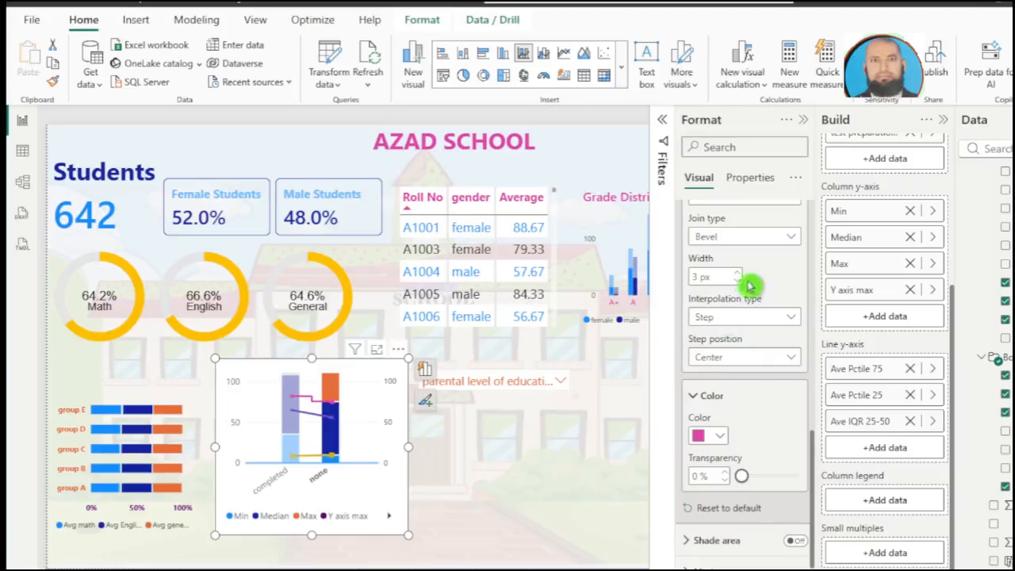
scroll(763, 263, up, 2)
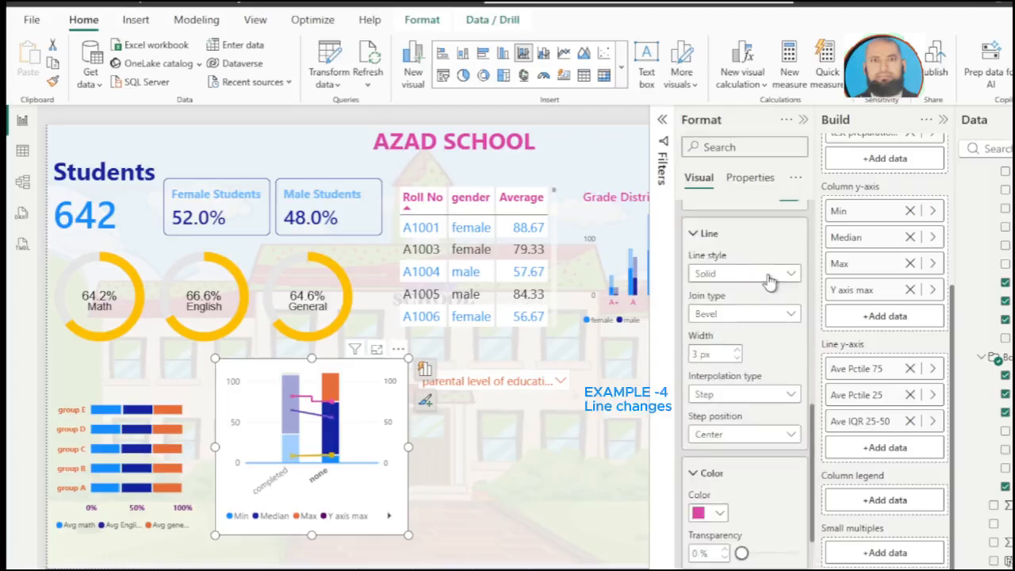
click(769, 274)
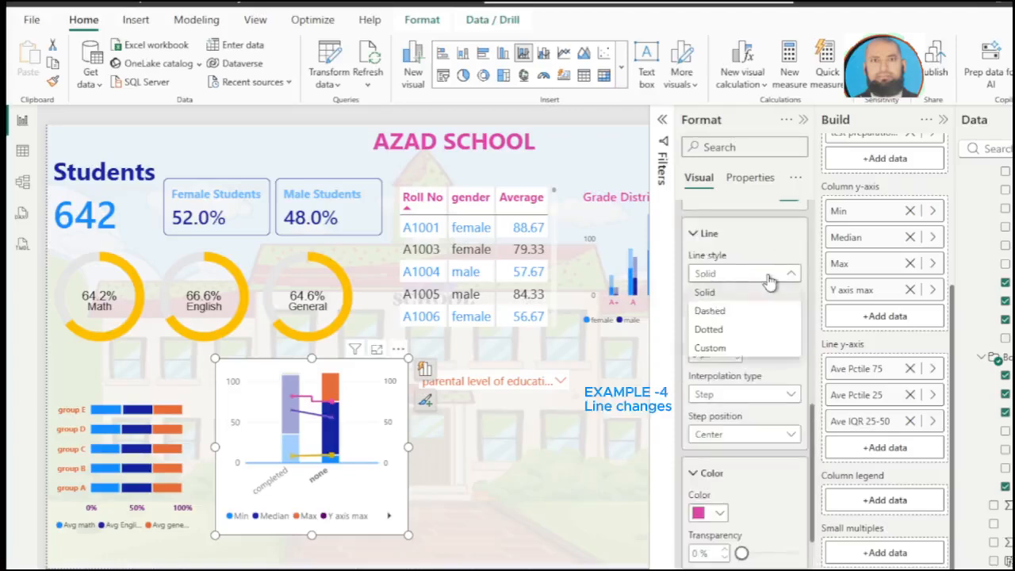
click(750, 314)
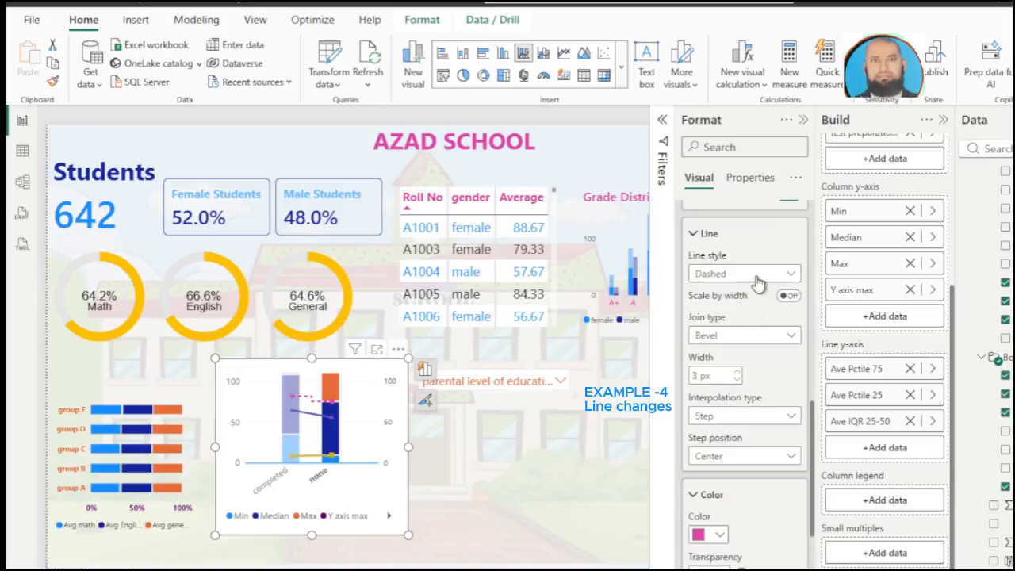
Step: Choose the Min series in the combo chart's column formatting and review its color and border options
scroll(757, 283, up, 2)
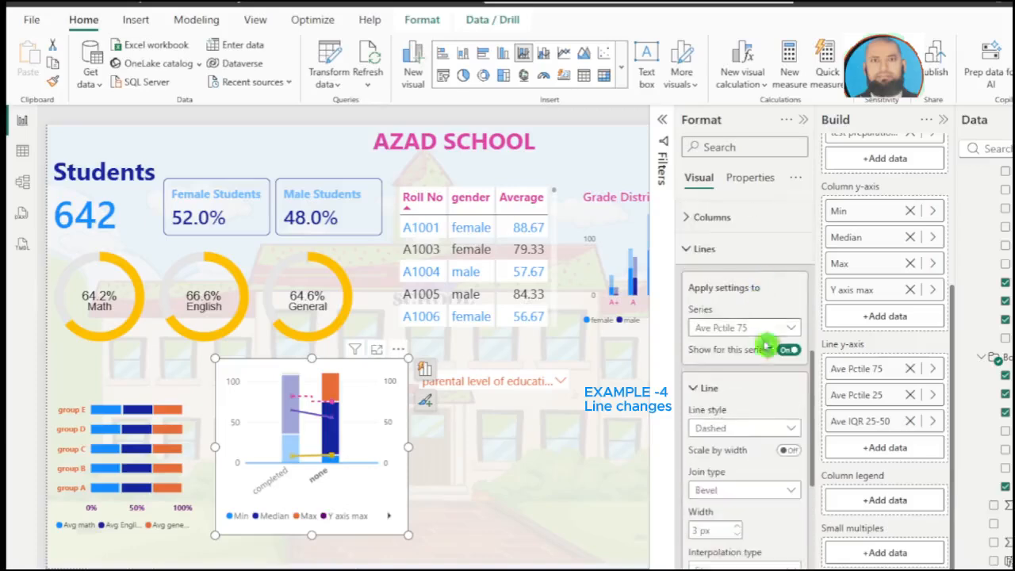
scroll(761, 330, up, 2)
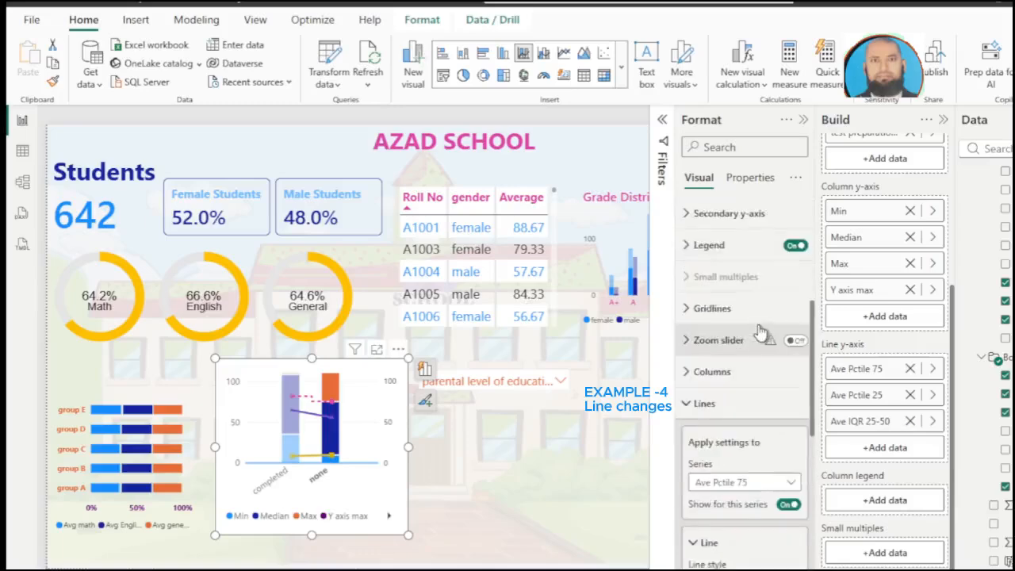
click(736, 374)
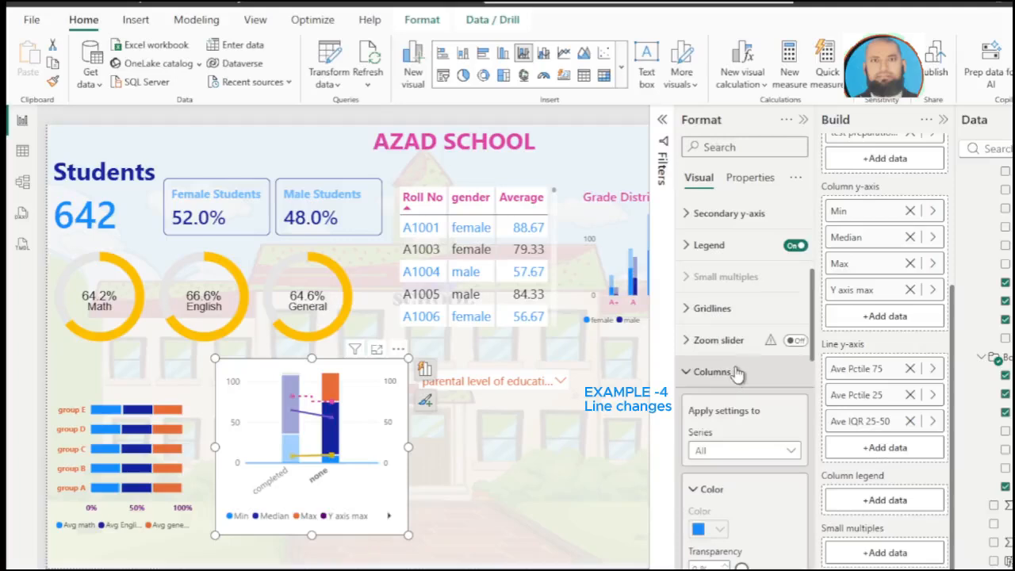
scroll(736, 372, down, 1)
click(736, 373)
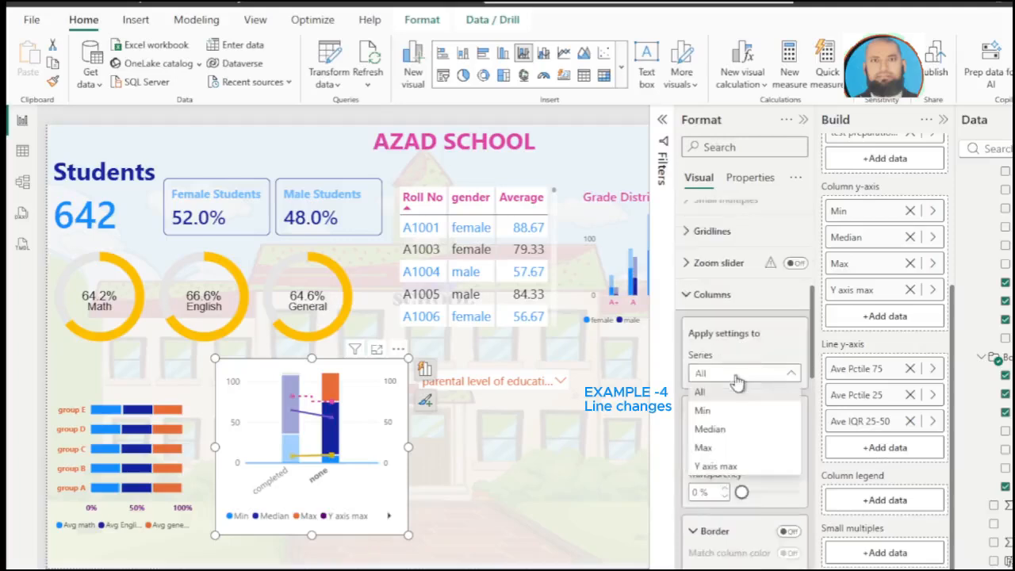
click(725, 393)
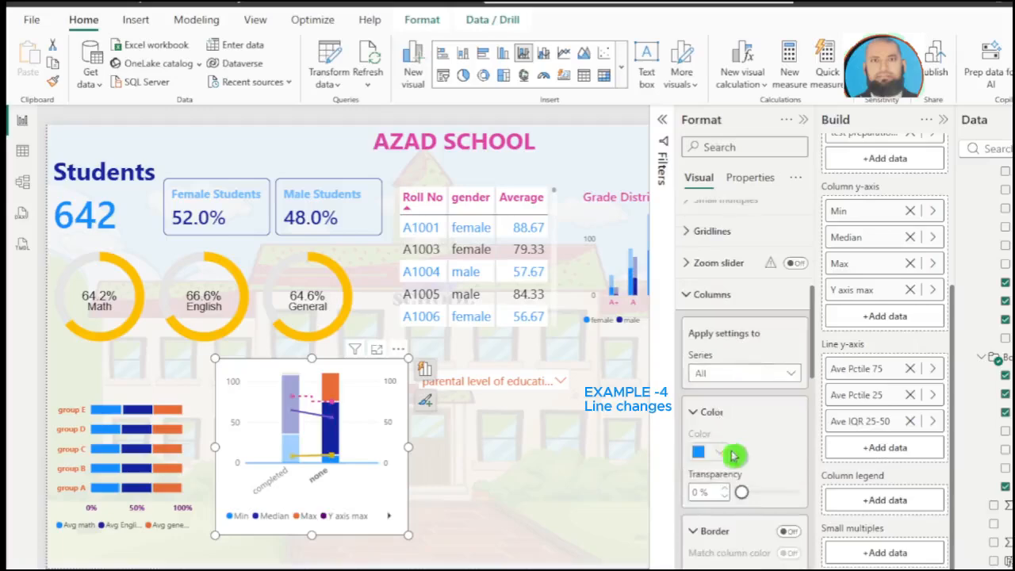
scroll(755, 464, down, 2)
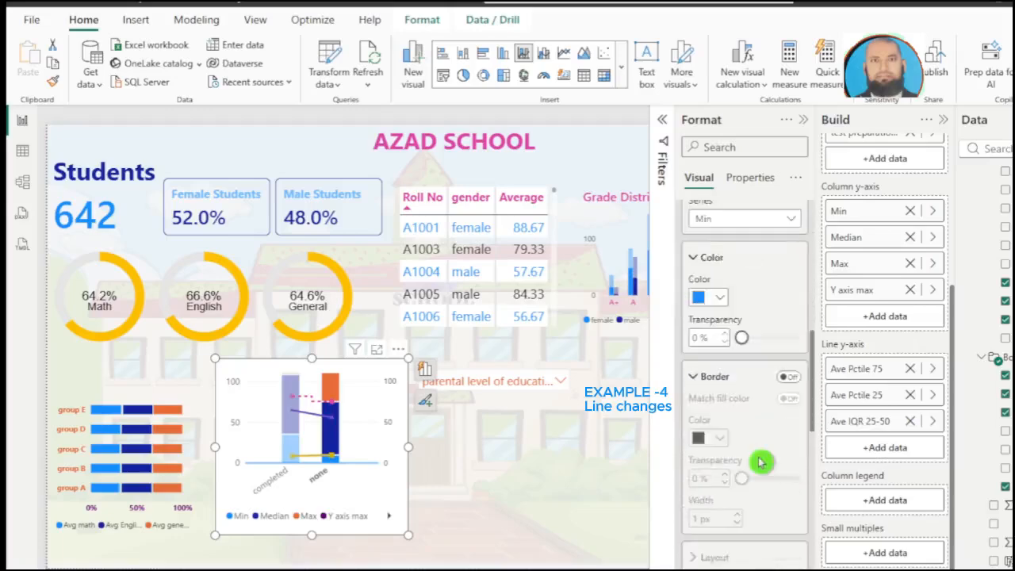
Step: Set the Ave Pctile 25 line's join type to Miter and its interpolation type to Step
scroll(760, 462, down, 2)
scroll(760, 464, down, 1)
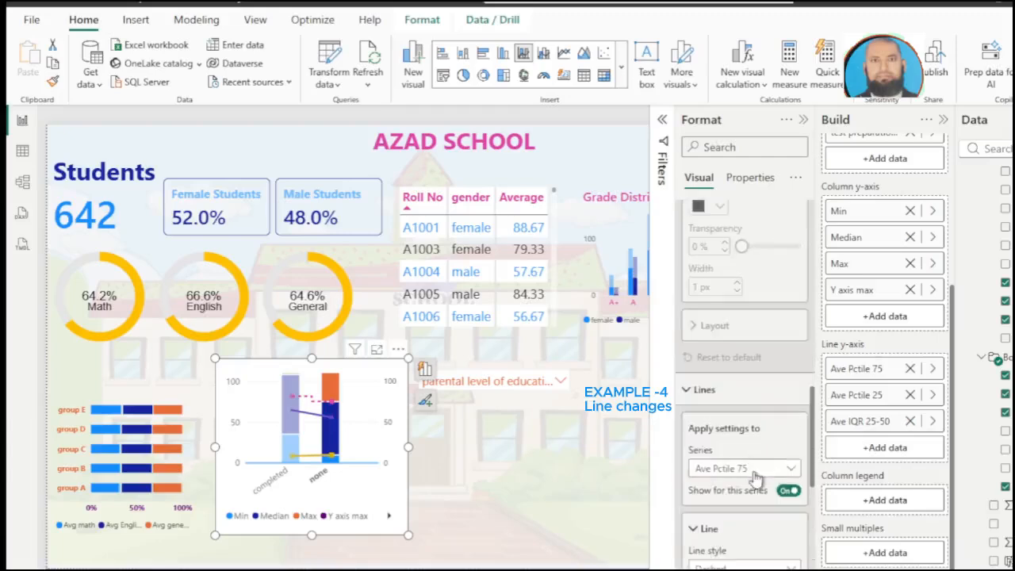
click(789, 468)
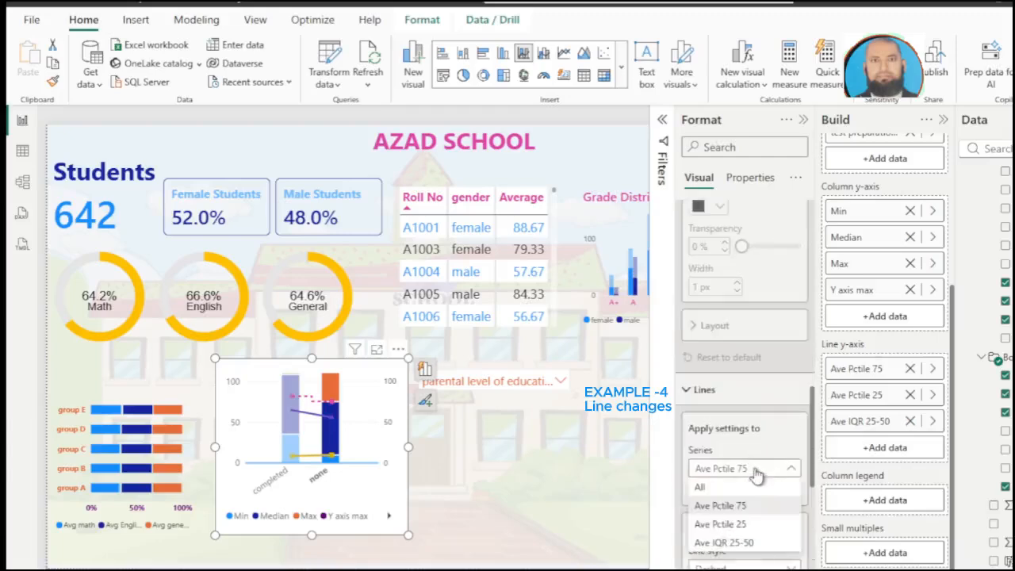
click(731, 525)
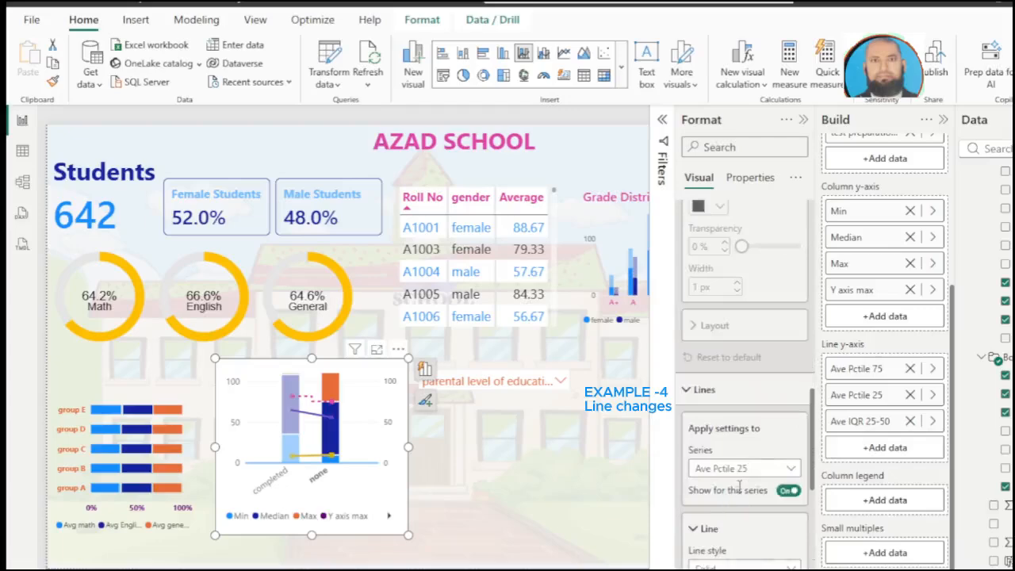
scroll(739, 485, down, 1)
click(742, 531)
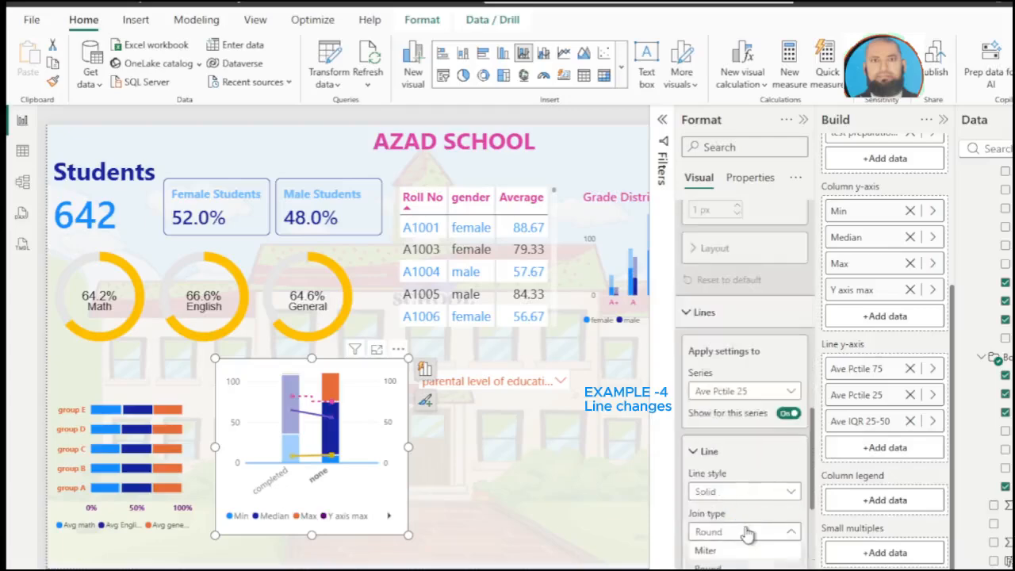
click(735, 550)
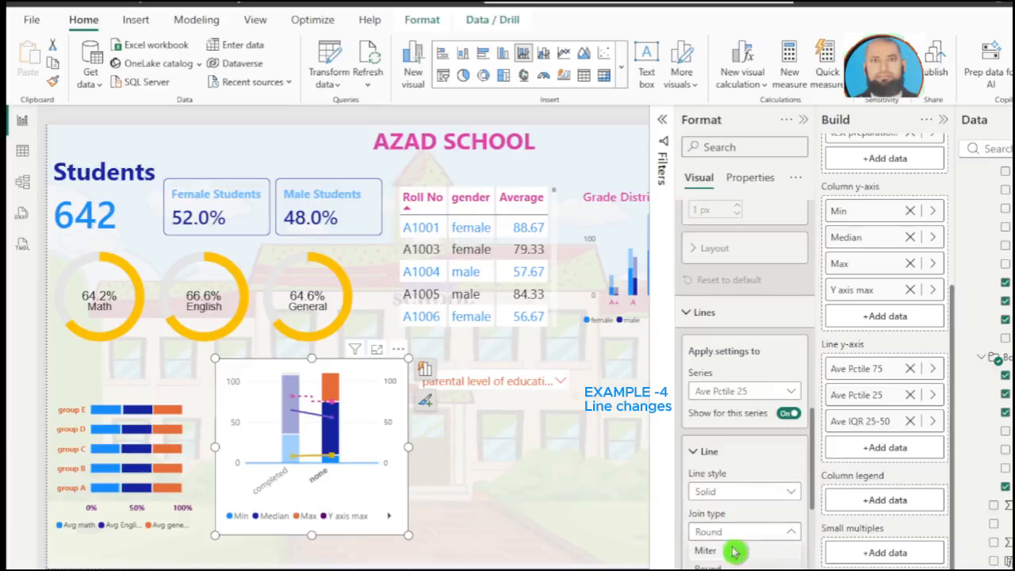
scroll(736, 538, down, 1)
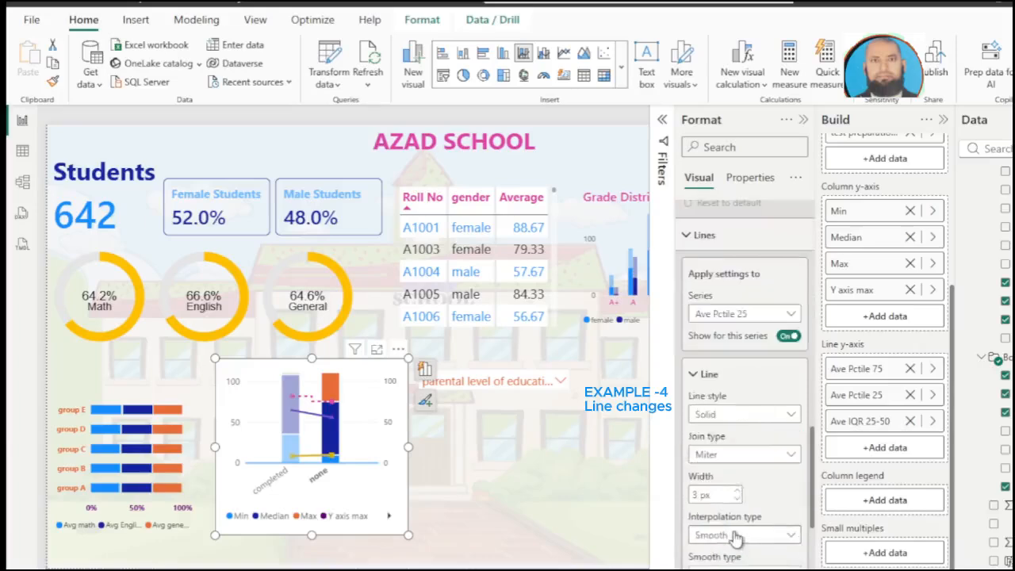
click(737, 538)
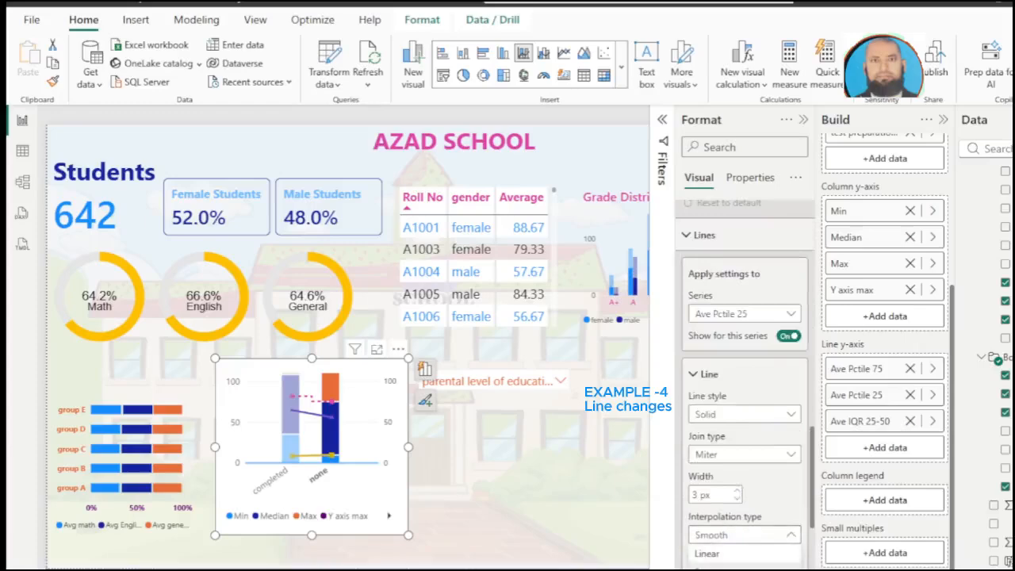
click(708, 568)
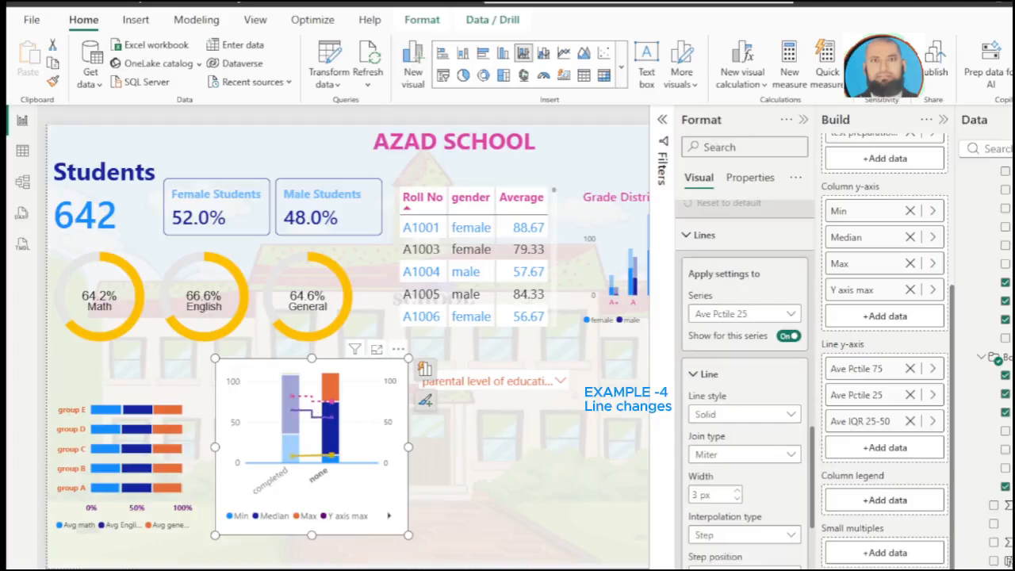
scroll(748, 561, down, 3)
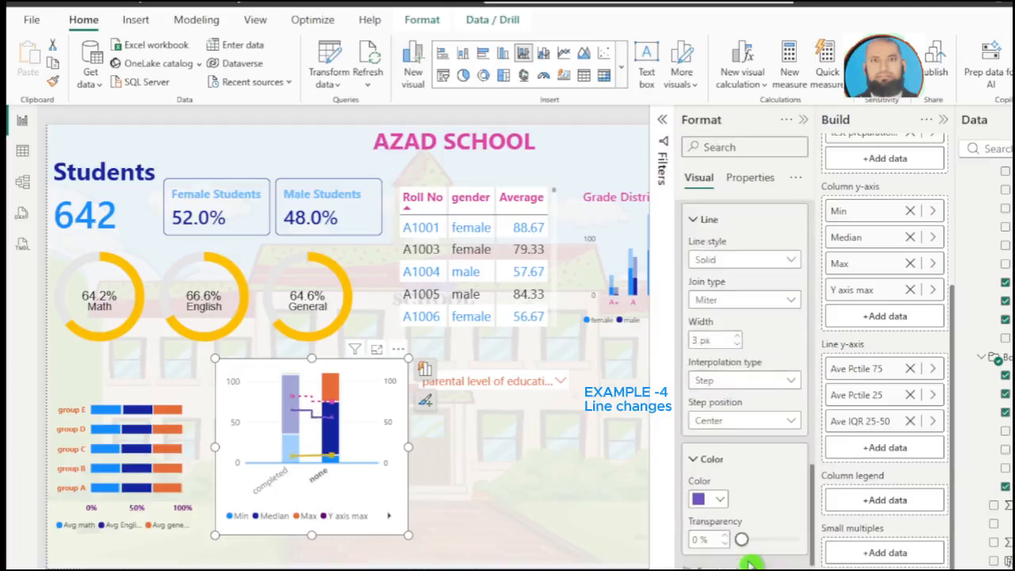
scroll(748, 561, down, 6)
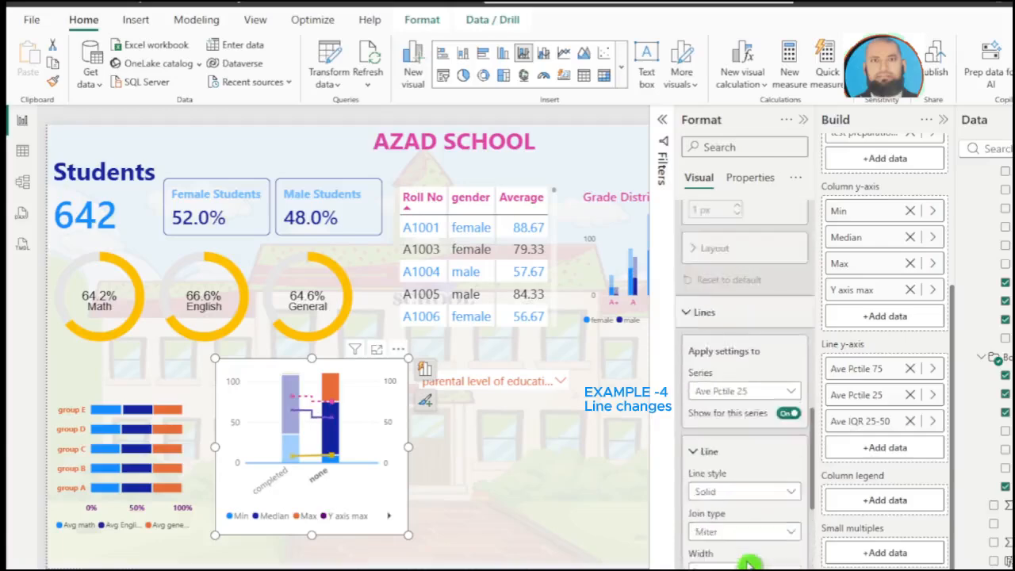
scroll(749, 564, up, 3)
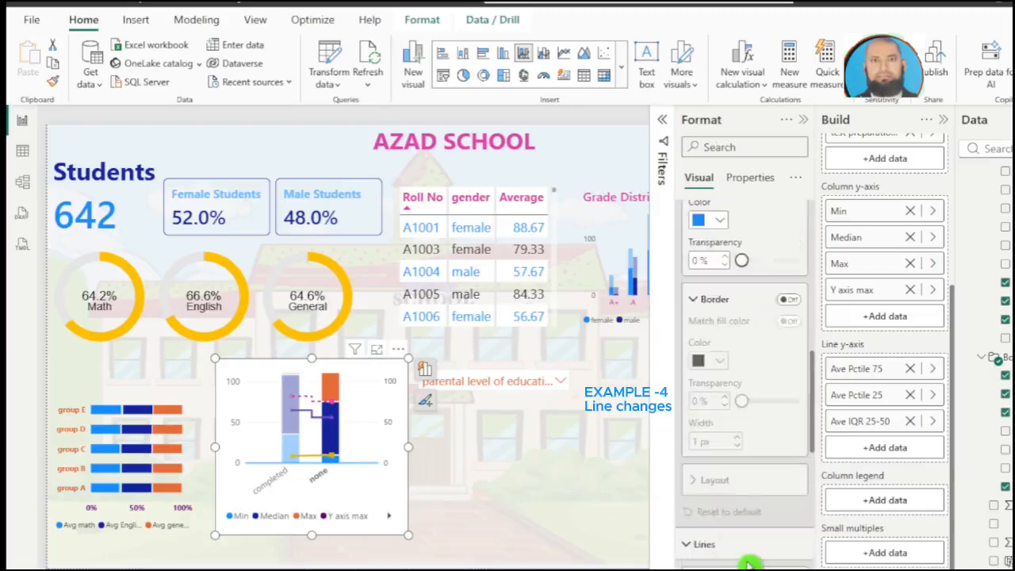
scroll(749, 563, up, 7)
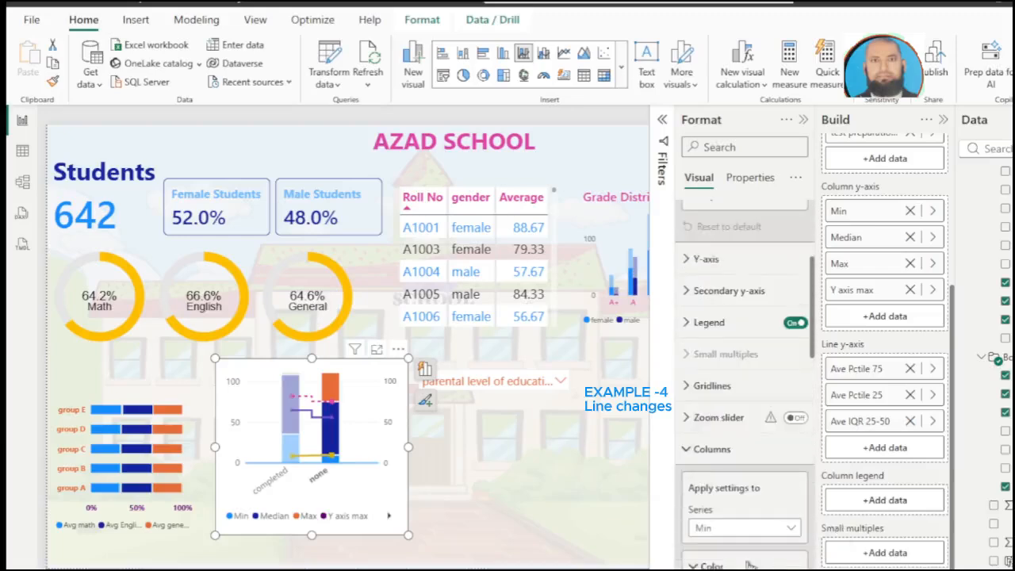
Step: Choose the Median series in the combo chart's column formatting
click(749, 531)
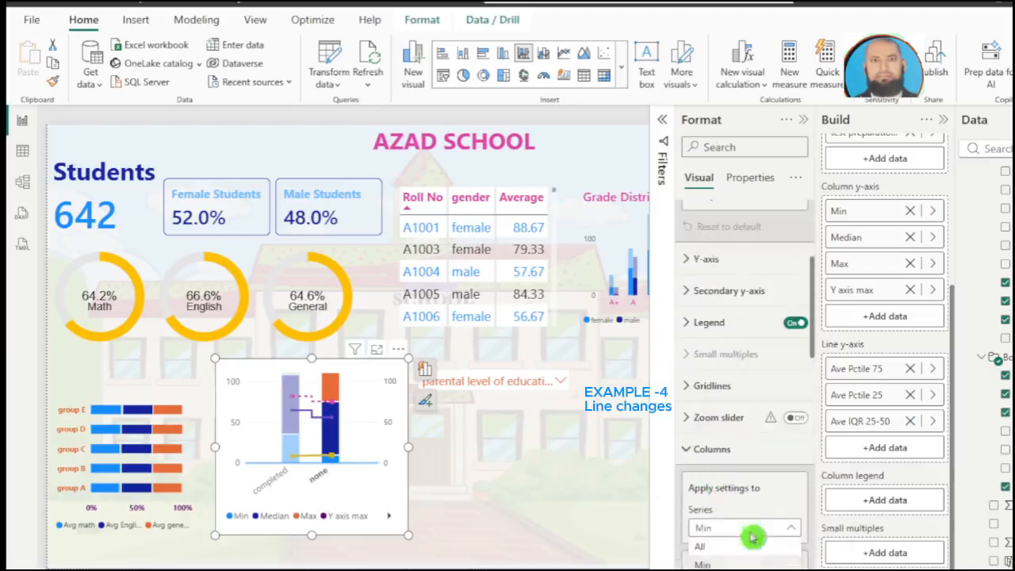
click(742, 564)
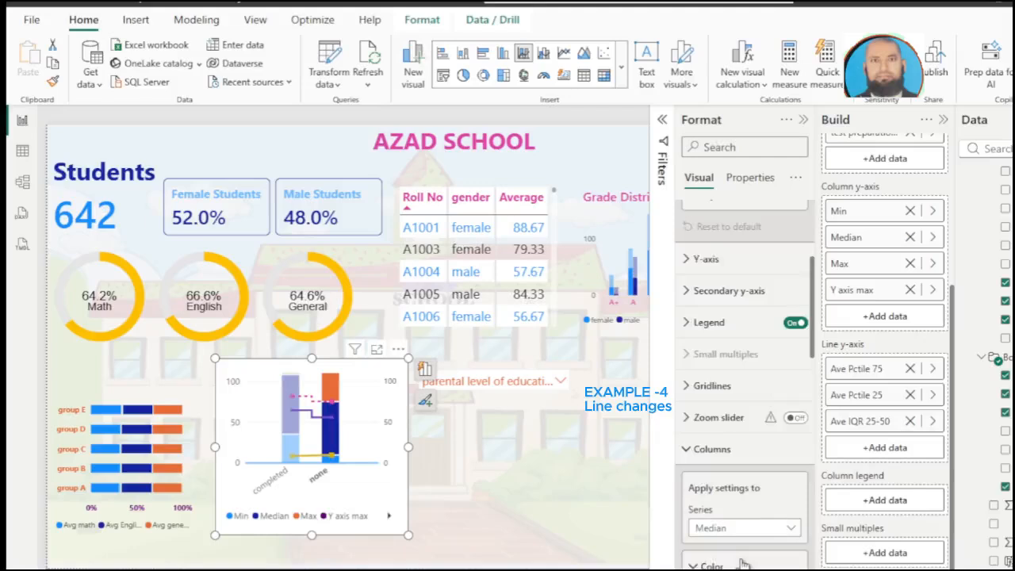
scroll(743, 564, down, 6)
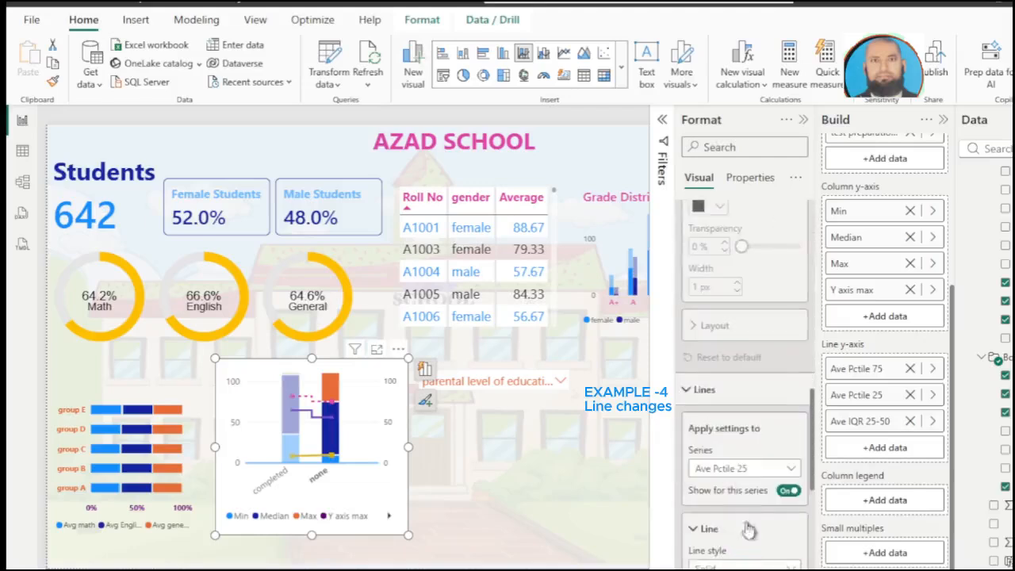
Step: Select the Ave IQR 25-50 series in the line formatting and set its smooth type to Cardinal
click(744, 468)
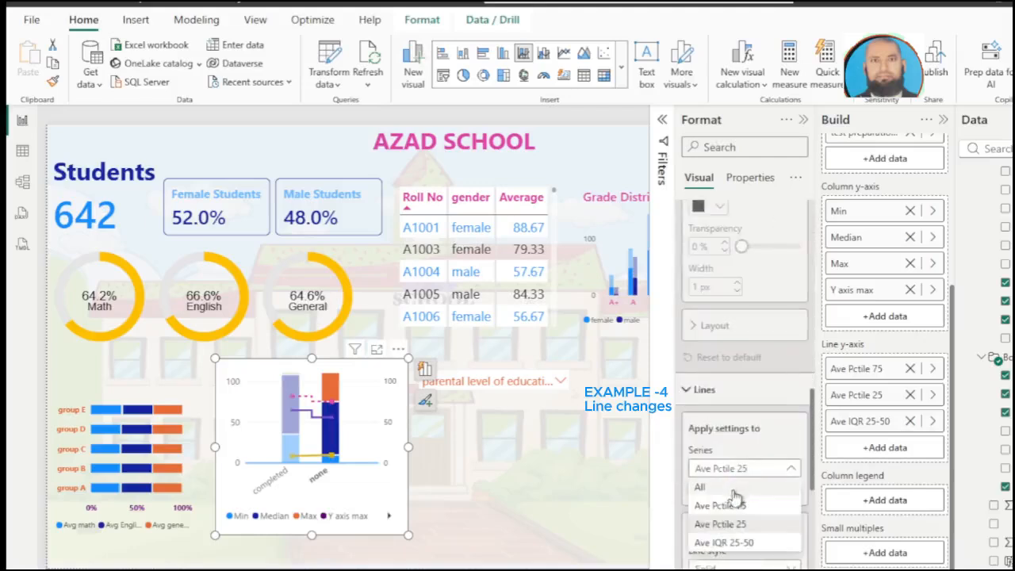
click(744, 545)
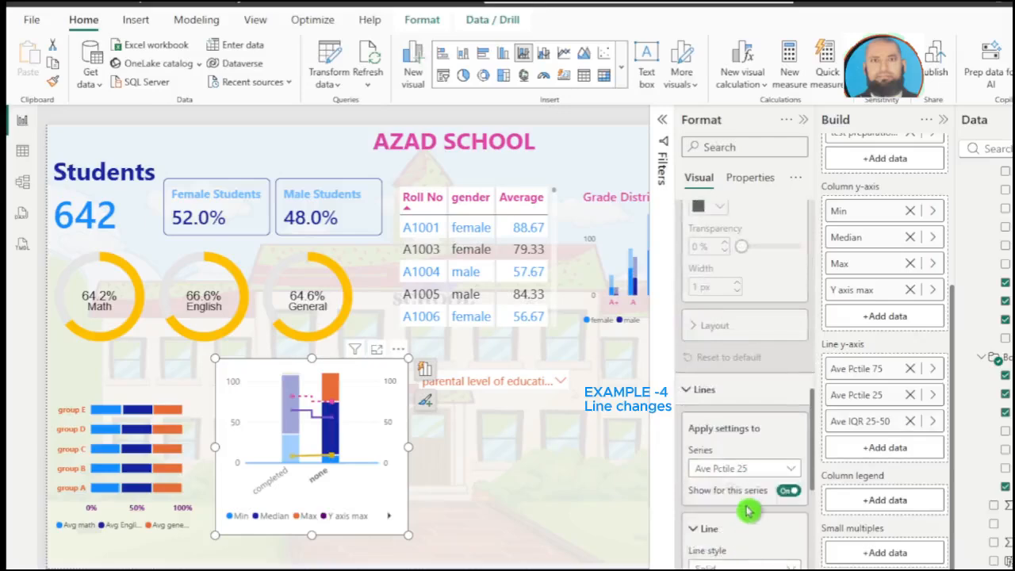
scroll(745, 516, down, 4)
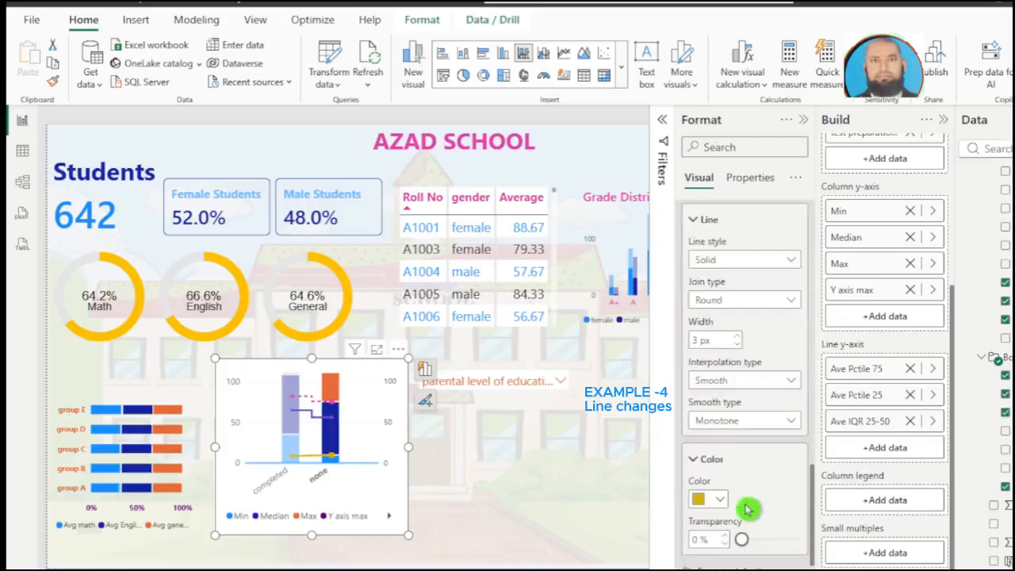
click(751, 424)
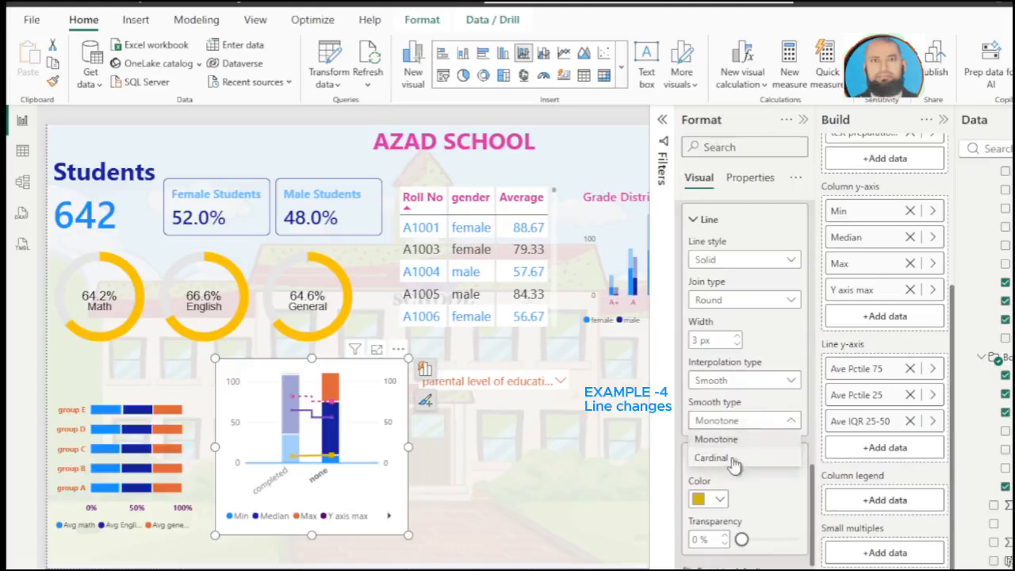
click(732, 460)
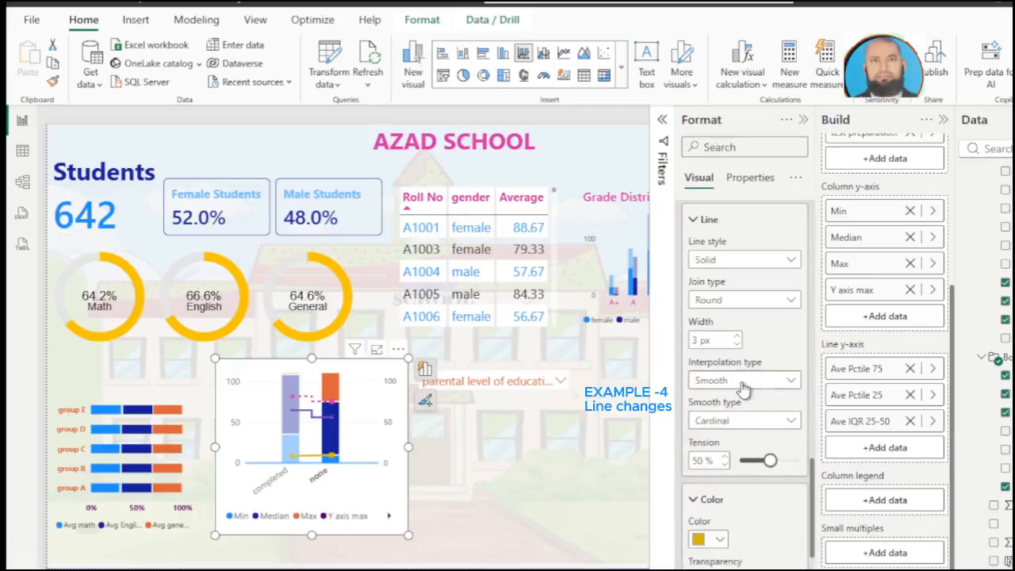
Step: Try the Step and Smooth interpolation types on the Ave IQR 25-50 line and leave it set to Linear
click(743, 384)
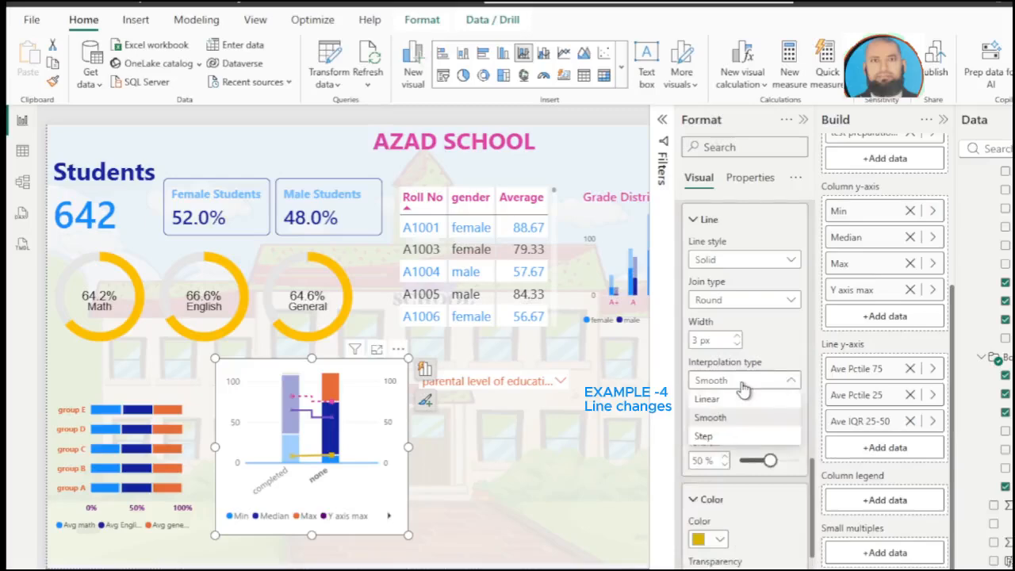
click(722, 438)
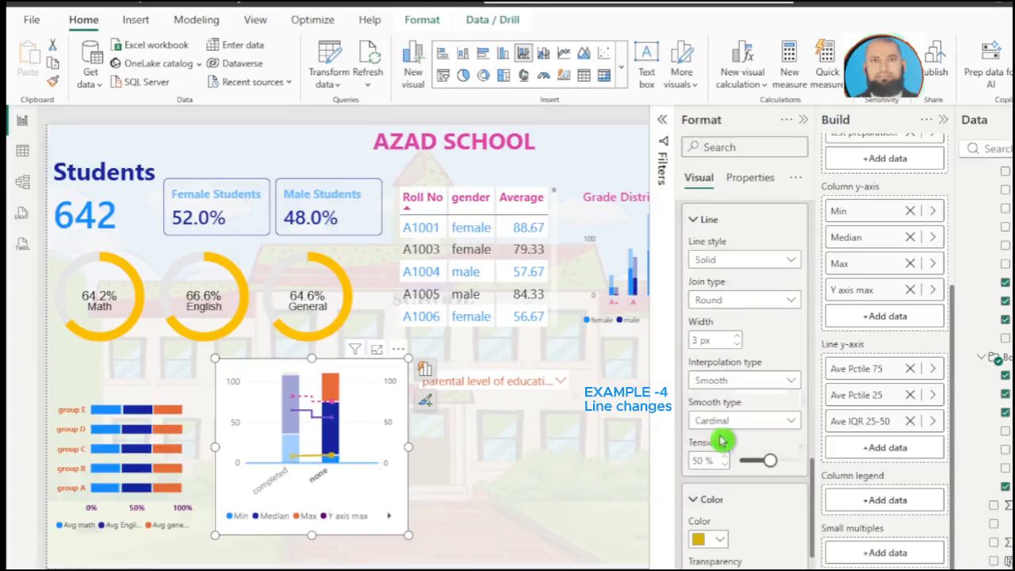
click(750, 385)
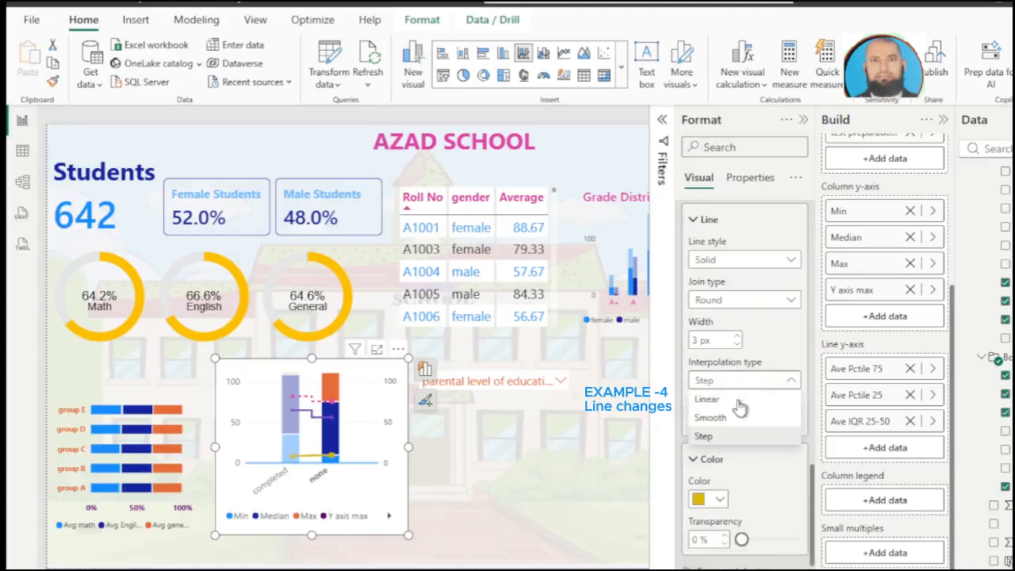
click(734, 400)
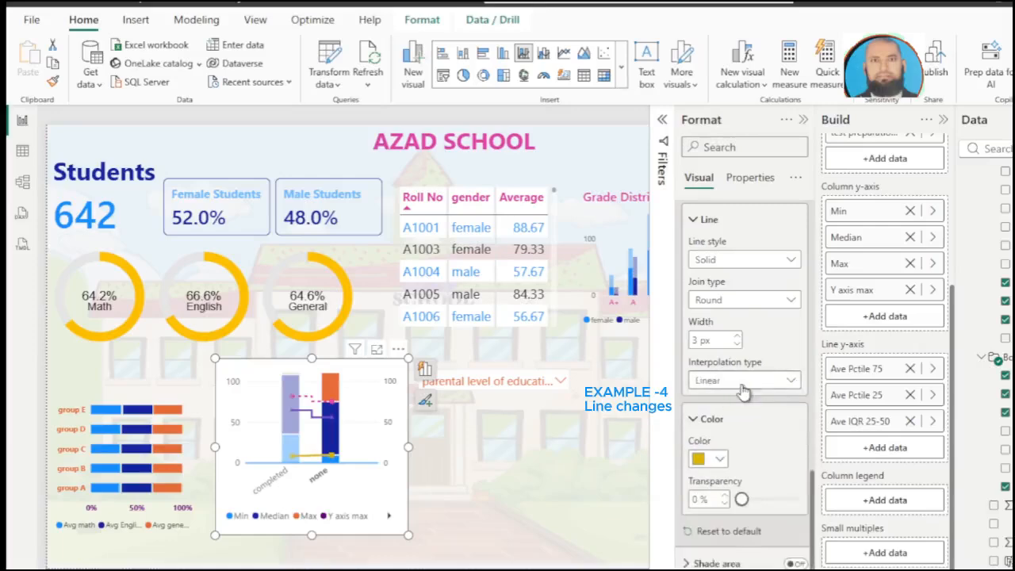
click(743, 383)
click(745, 381)
click(745, 381)
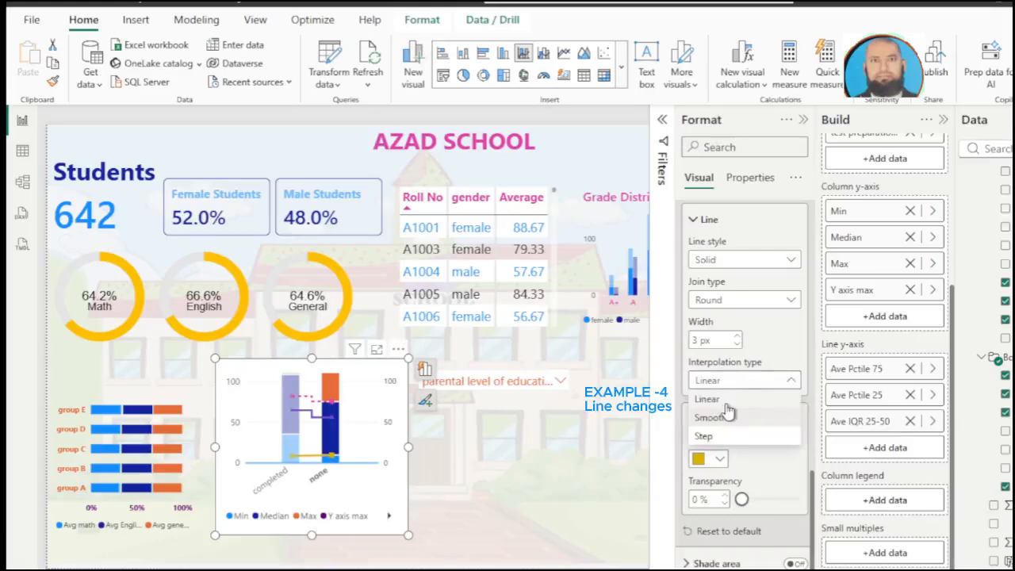
click(728, 417)
click(763, 478)
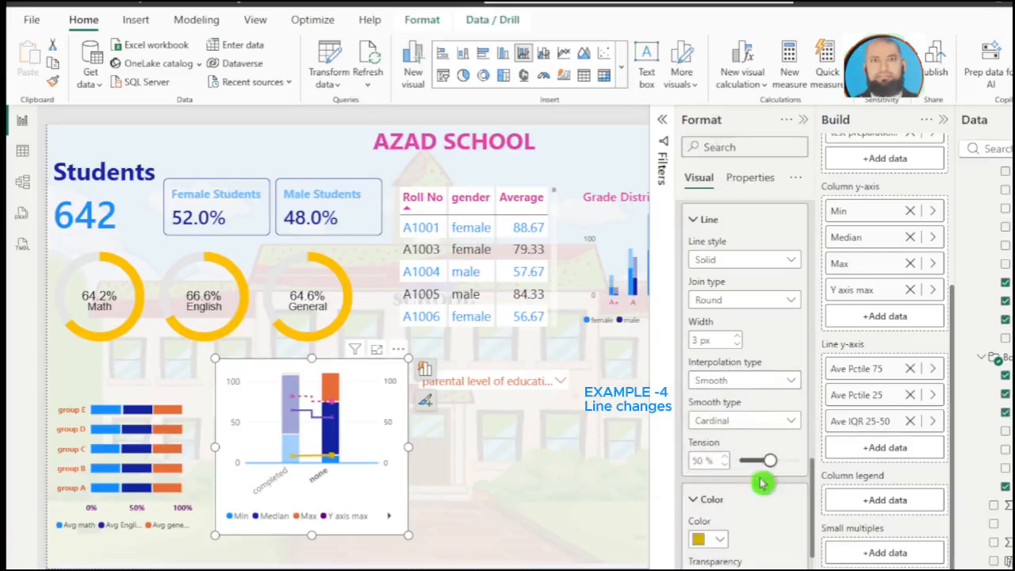
click(745, 488)
Step: Choose the Ave Pctile 75 series in the marker formatting and view the combo chart briefly in focus mode
scroll(749, 490, down, 3)
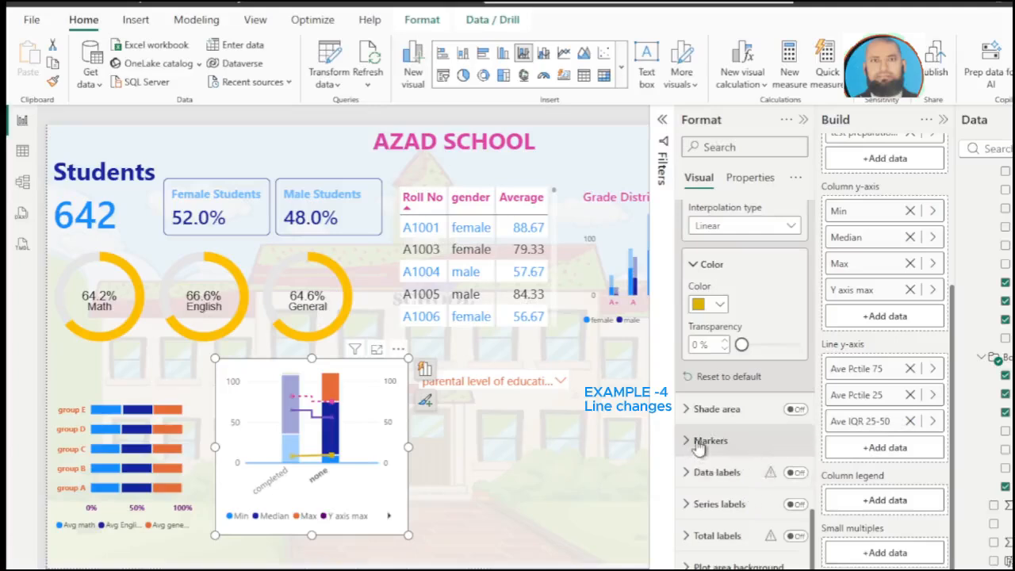
click(698, 442)
click(766, 482)
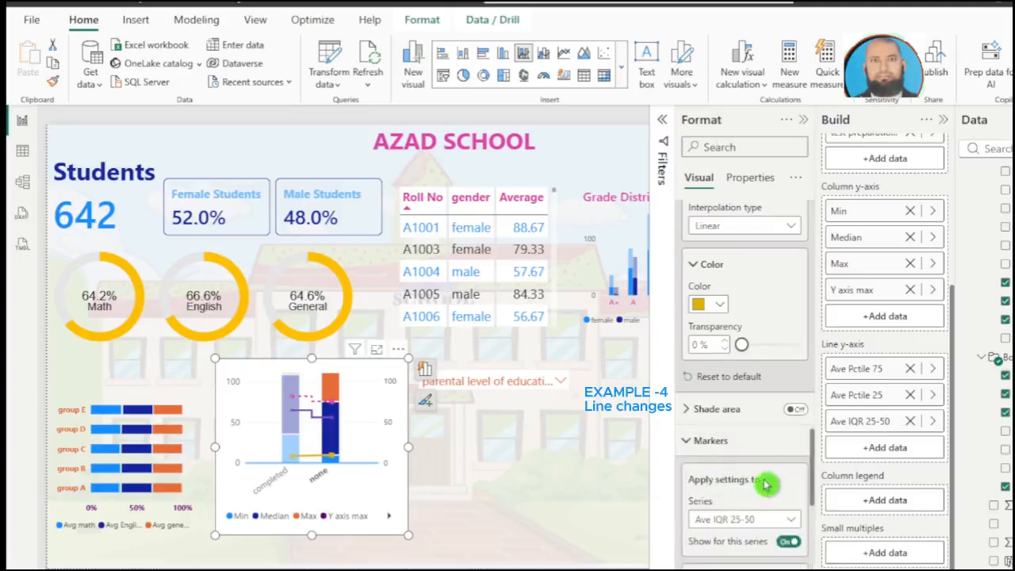
scroll(765, 485, down, 2)
click(754, 443)
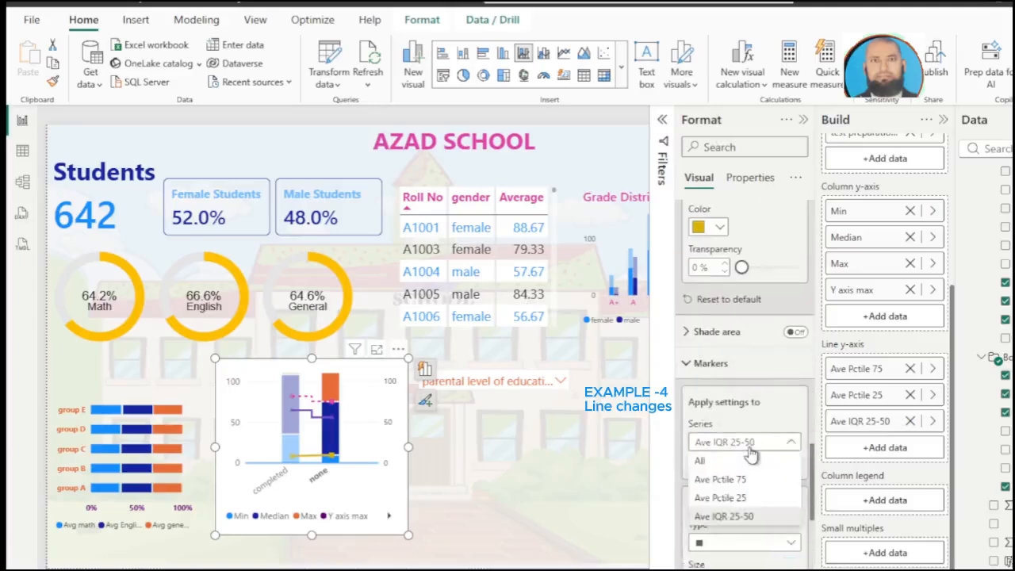
click(744, 480)
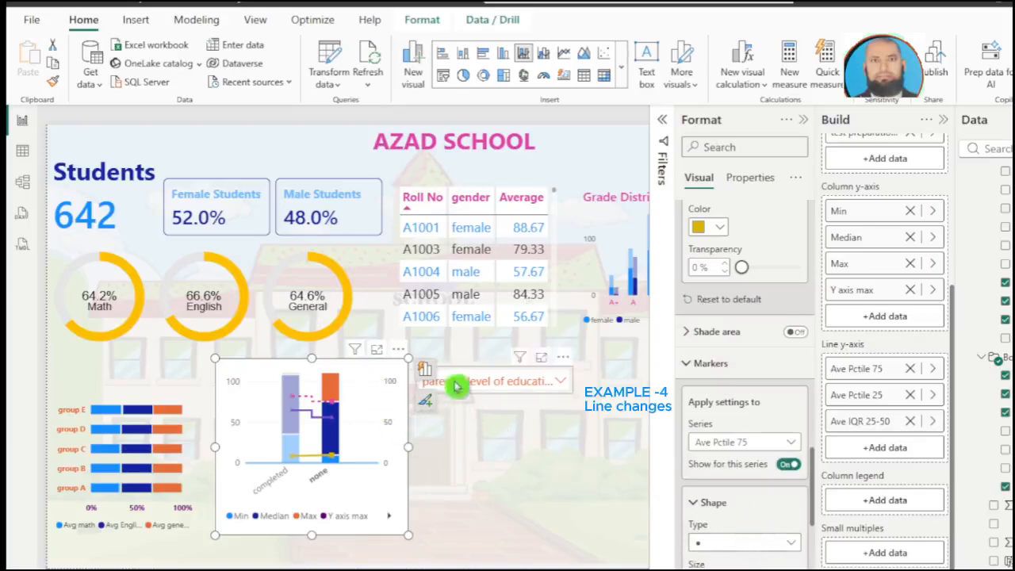
click(377, 351)
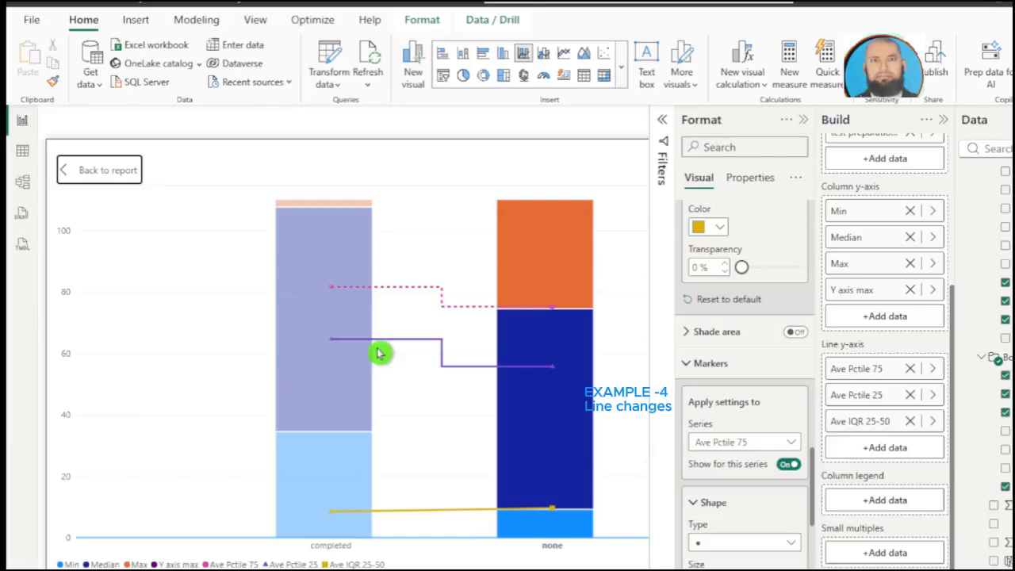
click(124, 179)
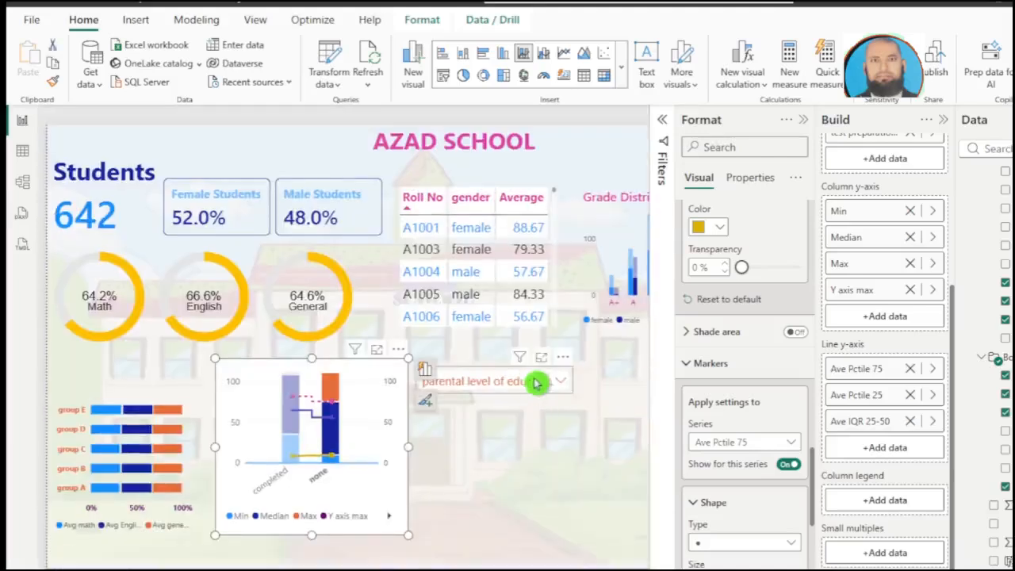
Step: Clear the combo chart's X-axis field and try gender as the X-axis category
click(535, 380)
click(452, 335)
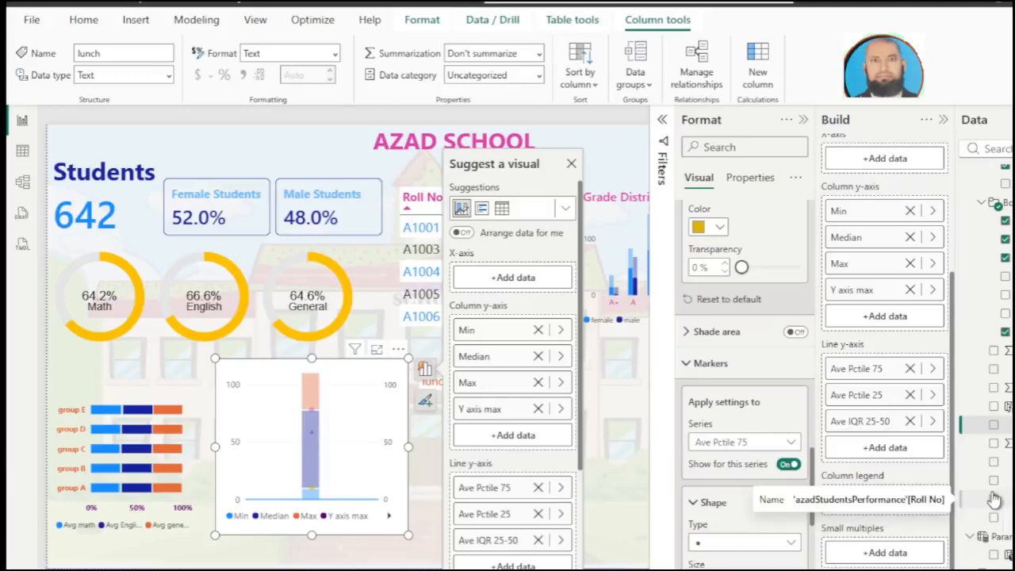
click(994, 370)
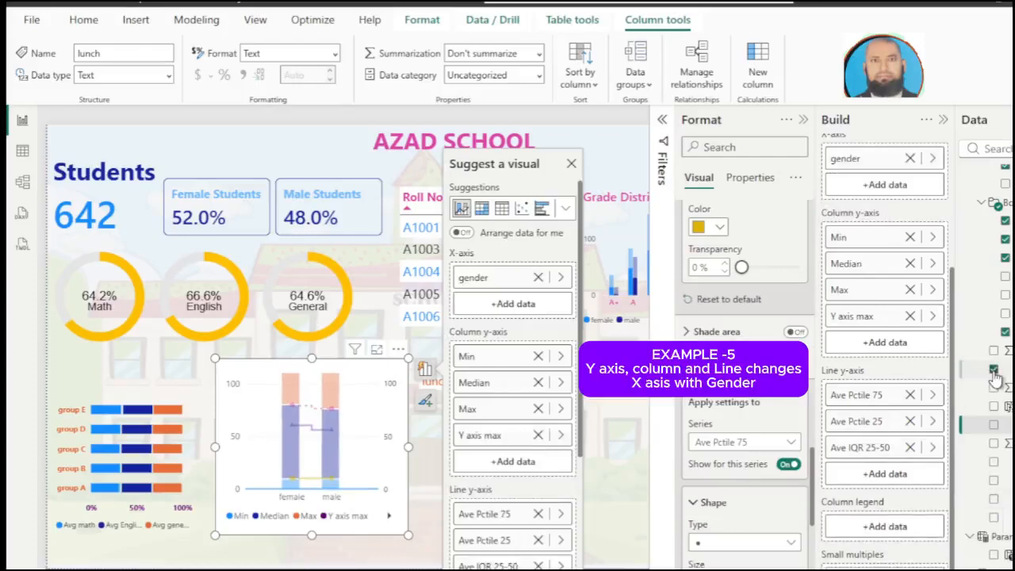
click(994, 370)
Step: Put the Grade field on the combo chart's X-axis
scroll(991, 371, up, 3)
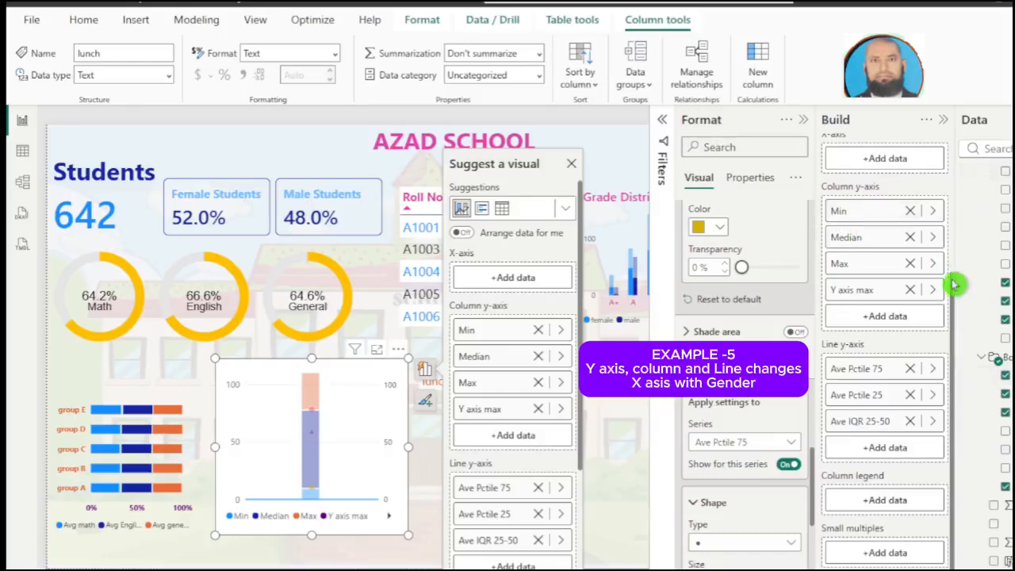
drag(951, 284, 952, 245)
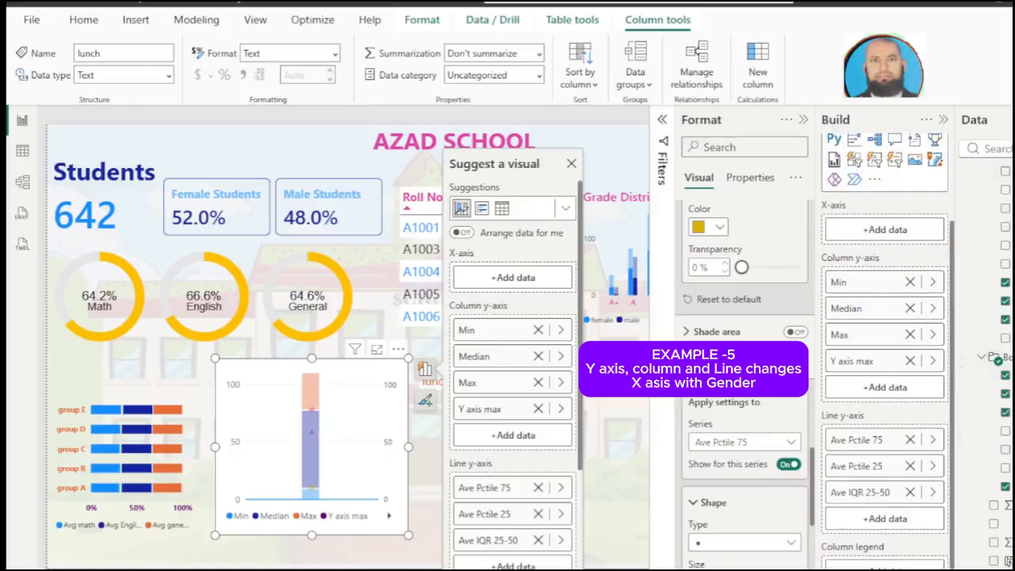
click(994, 560)
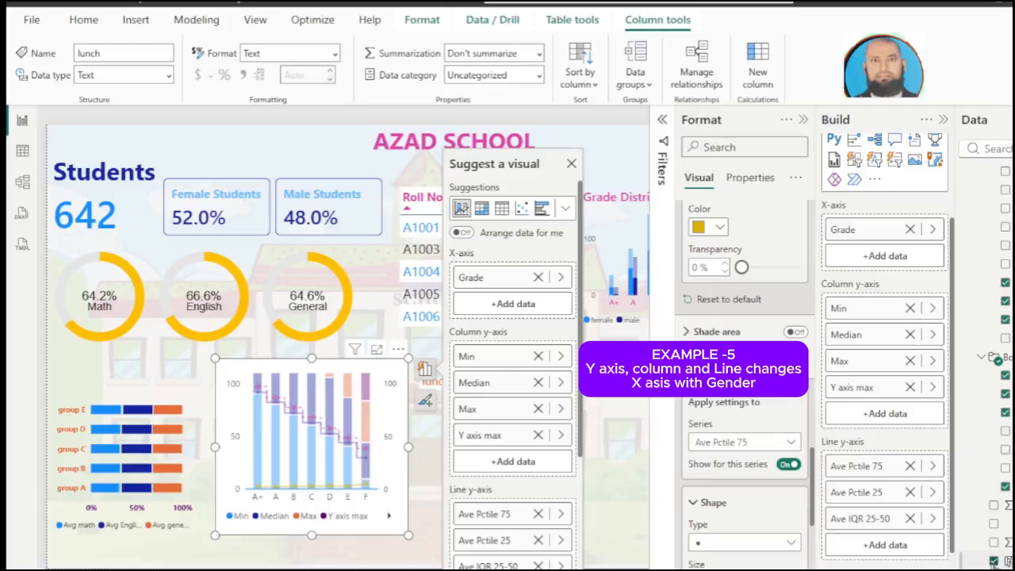
Step: Examine the grade-based combo chart and its D column in focus mode, and return to the report page
click(378, 351)
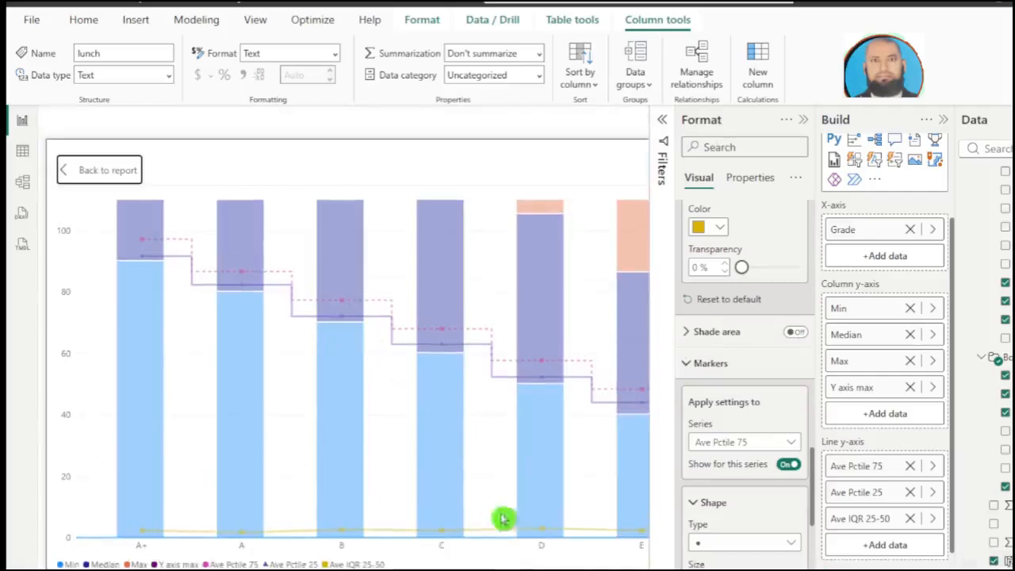
mouse_move(554, 543)
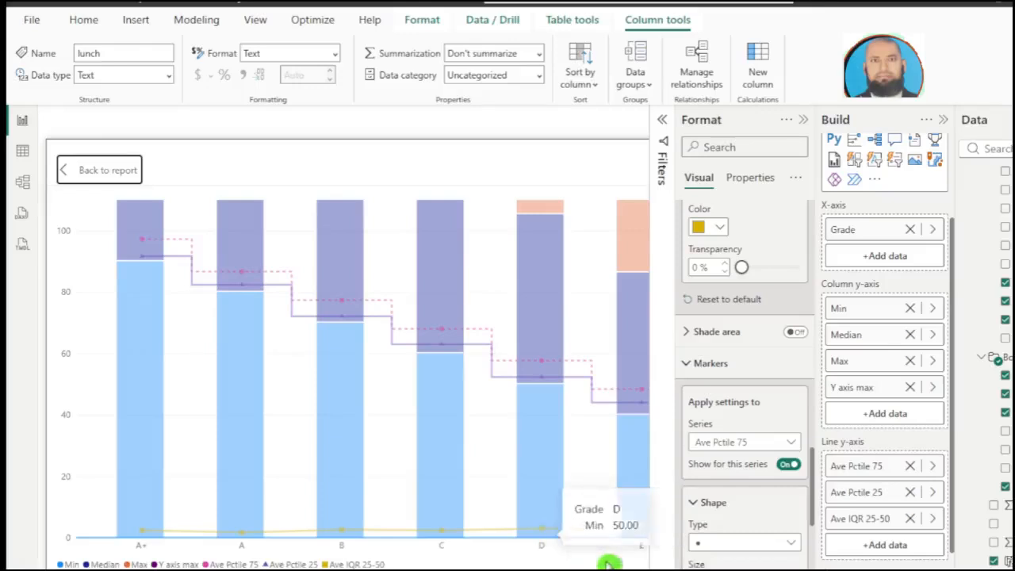
click(99, 169)
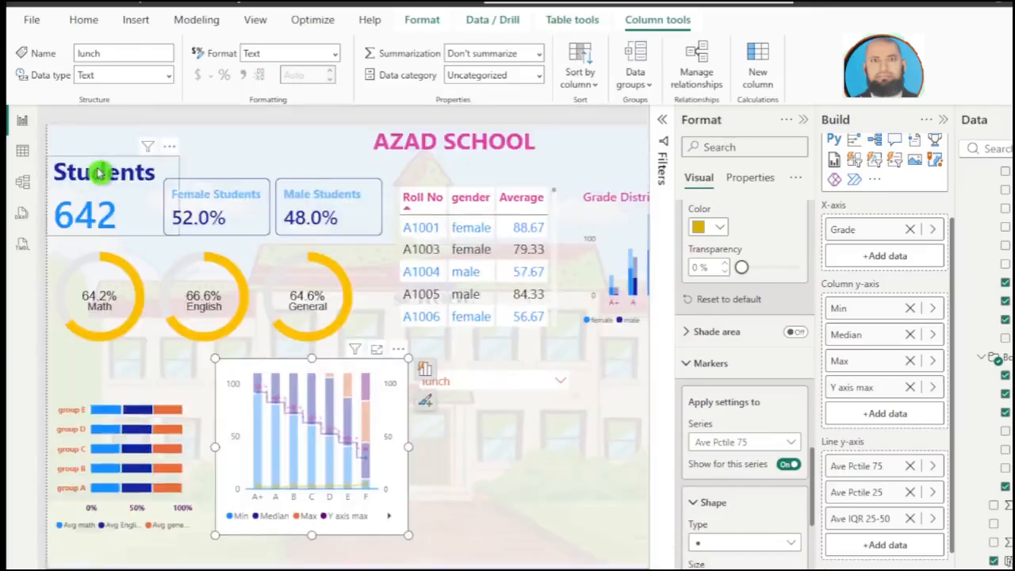
Step: Insert a matrix beside the combo chart with gender as its rows and turn off its title
click(478, 524)
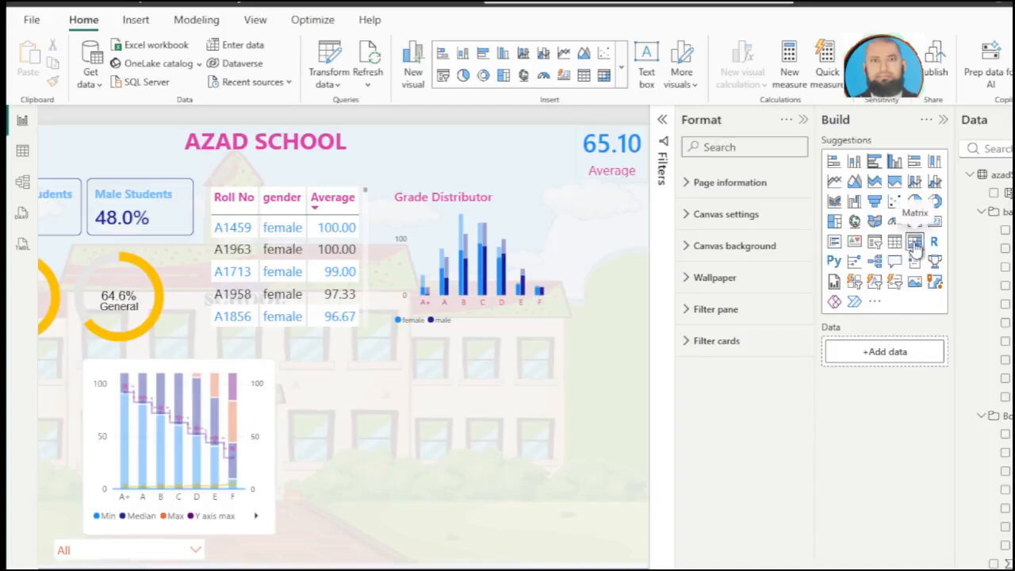
drag(914, 247, 409, 448)
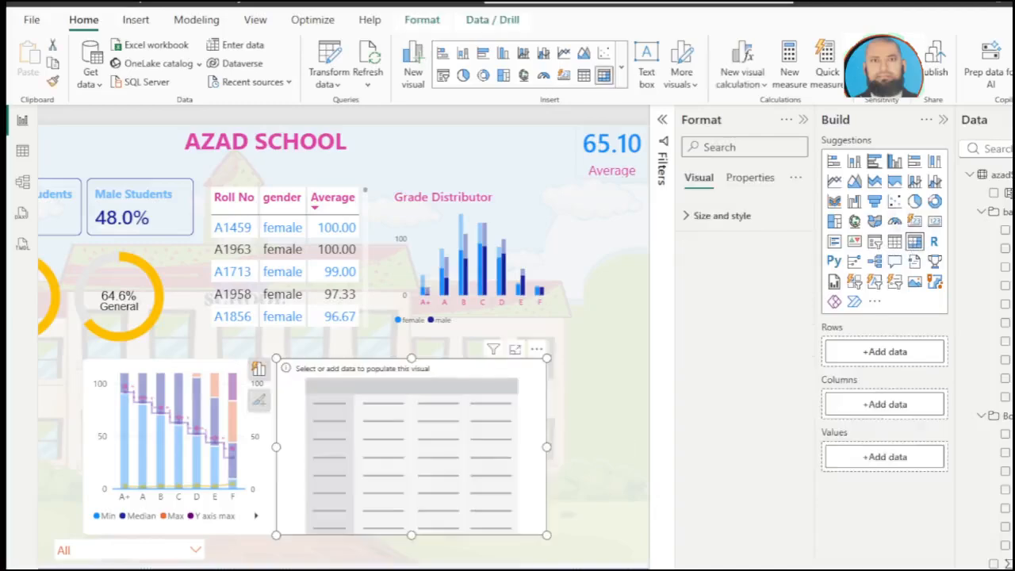
click(1003, 431)
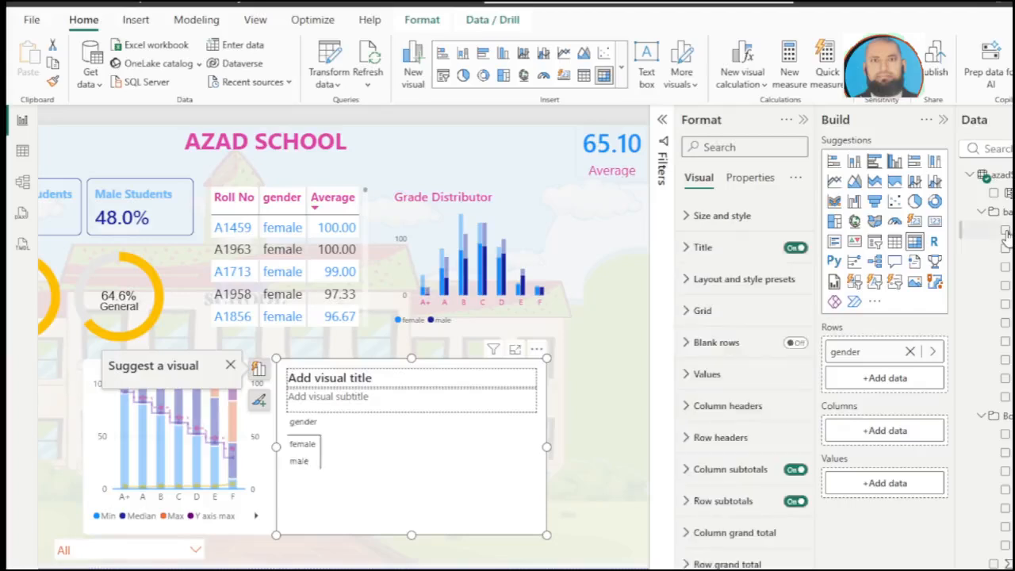
click(794, 248)
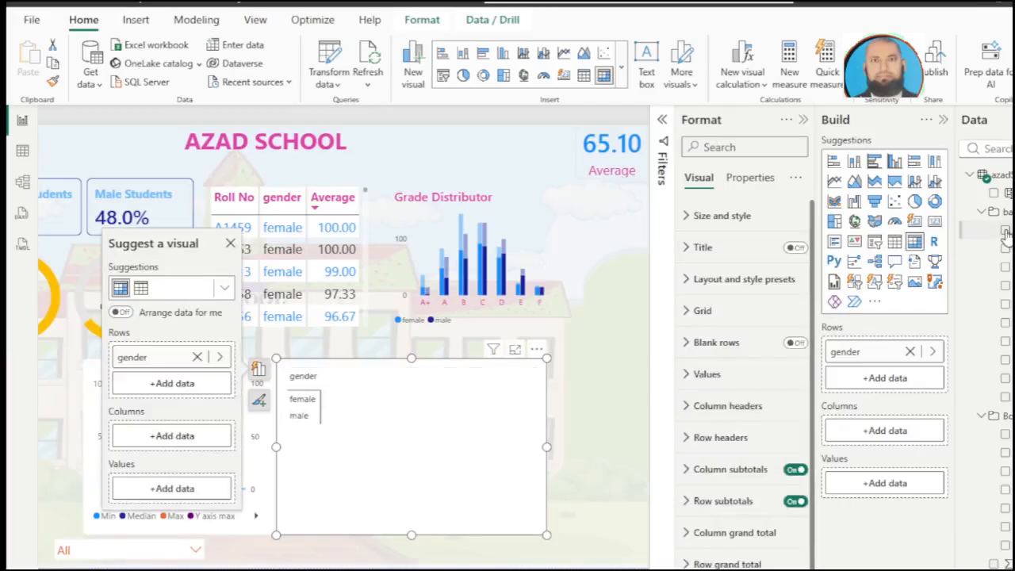
Step: Add Average, Avg math, Avg English and Avg general as the matrix values
click(1005, 230)
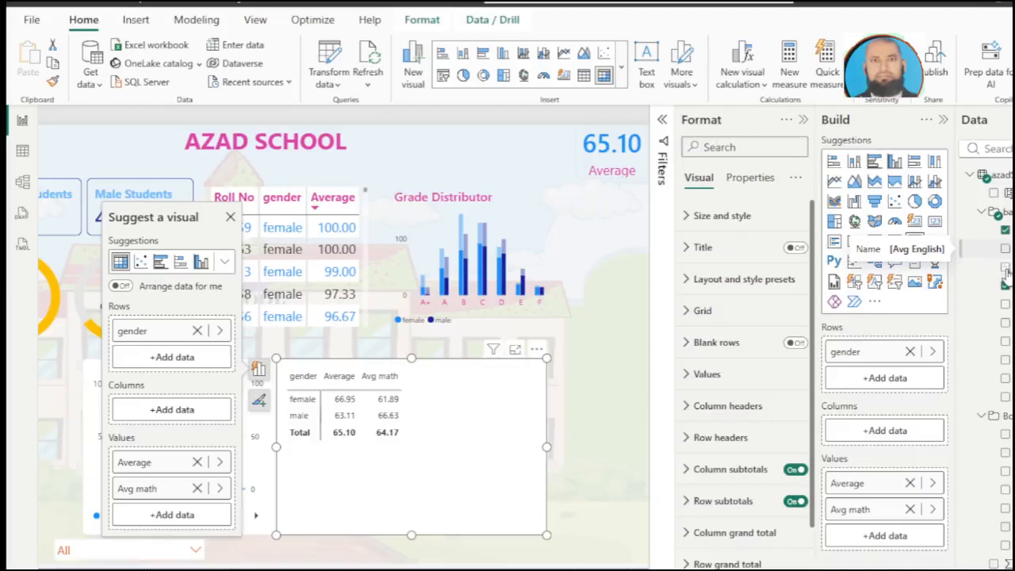
click(1005, 248)
click(1006, 267)
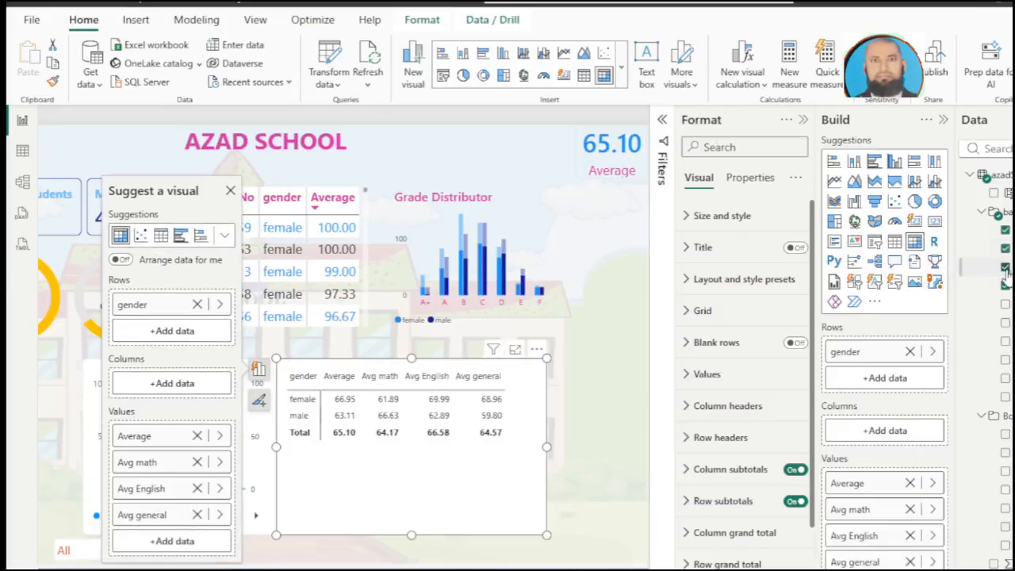
Step: Set the gender matrix's values to font size 13 with blue Theme color 1 text
click(689, 379)
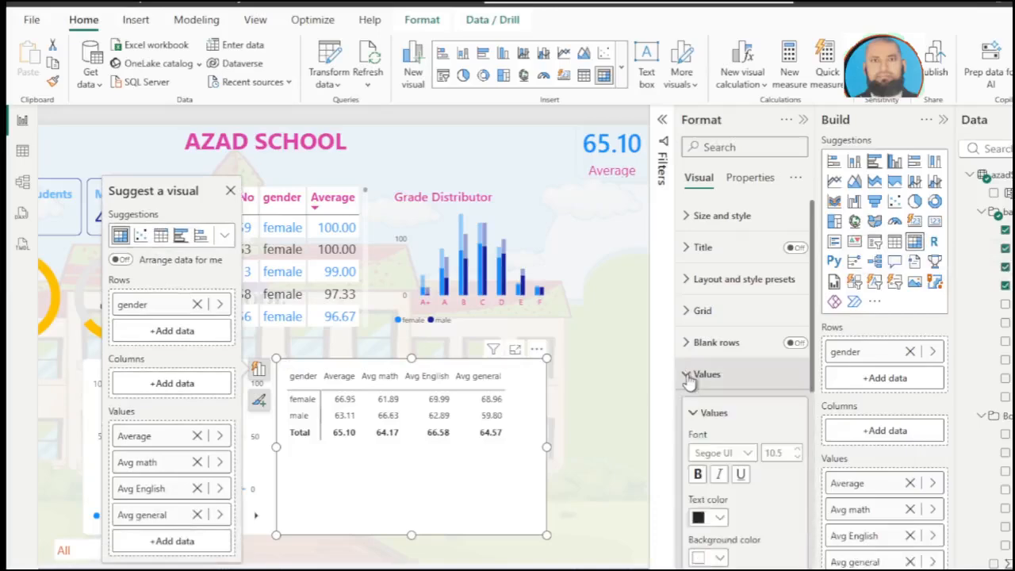
click(798, 451)
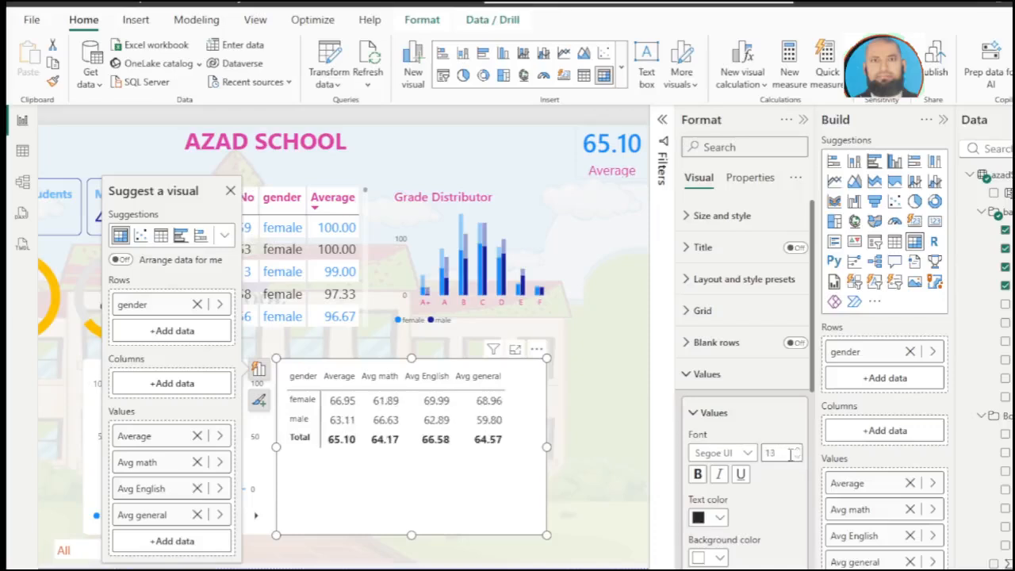
scroll(773, 466, down, 5)
scroll(761, 381, up, 1)
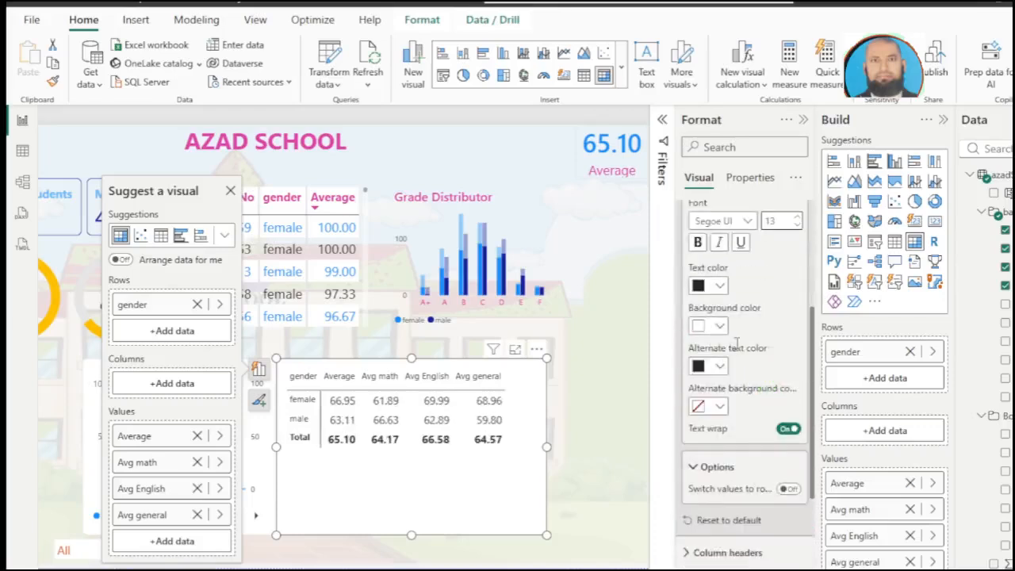
click(720, 287)
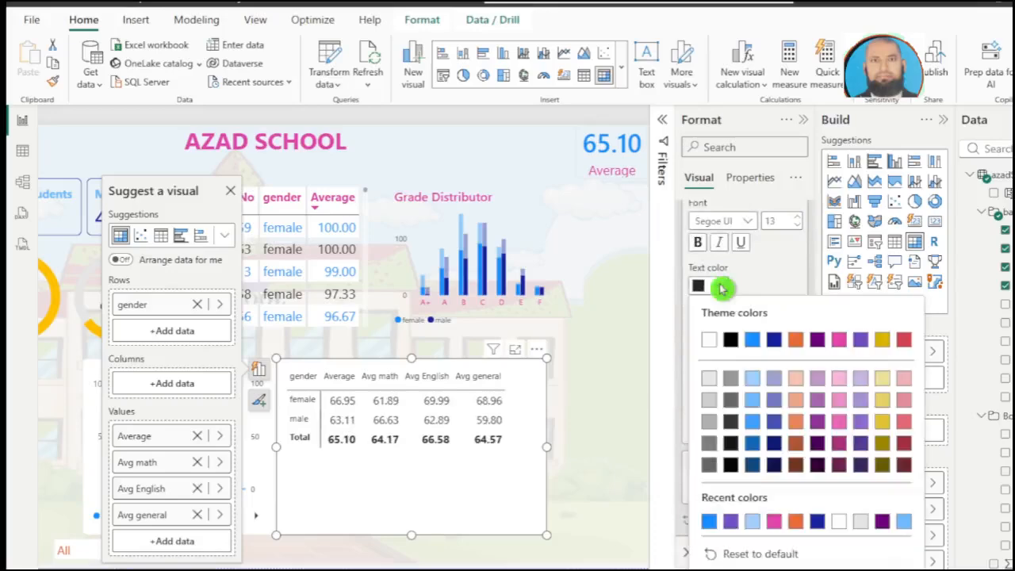
click(753, 339)
Step: Set the matrix values' alternate text color to pink and turn off column subtotals
click(720, 366)
click(777, 274)
scroll(790, 392, down, 3)
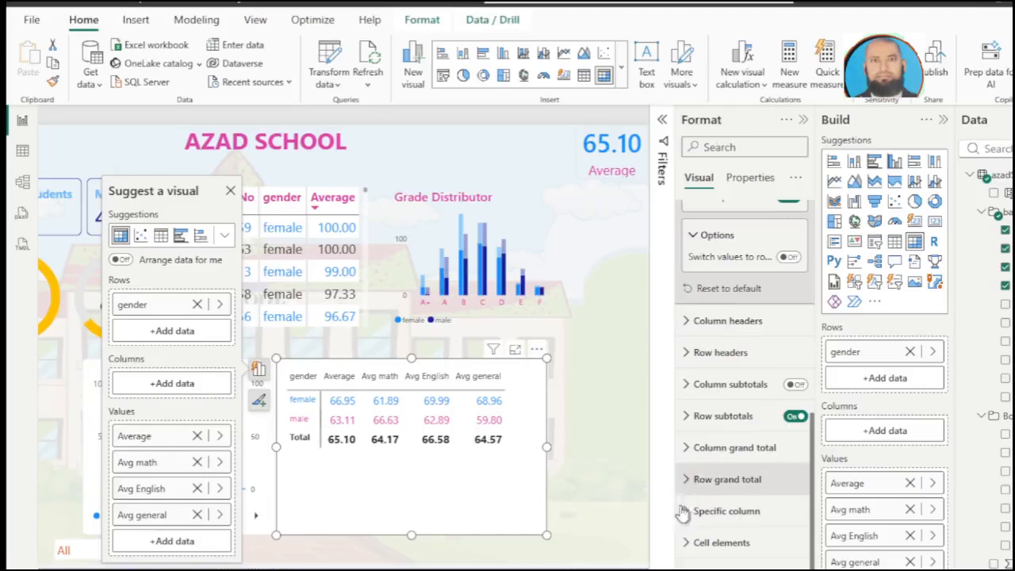
Step: Set the matrix column headers to font size 15 with pink #E044A7 text
click(683, 322)
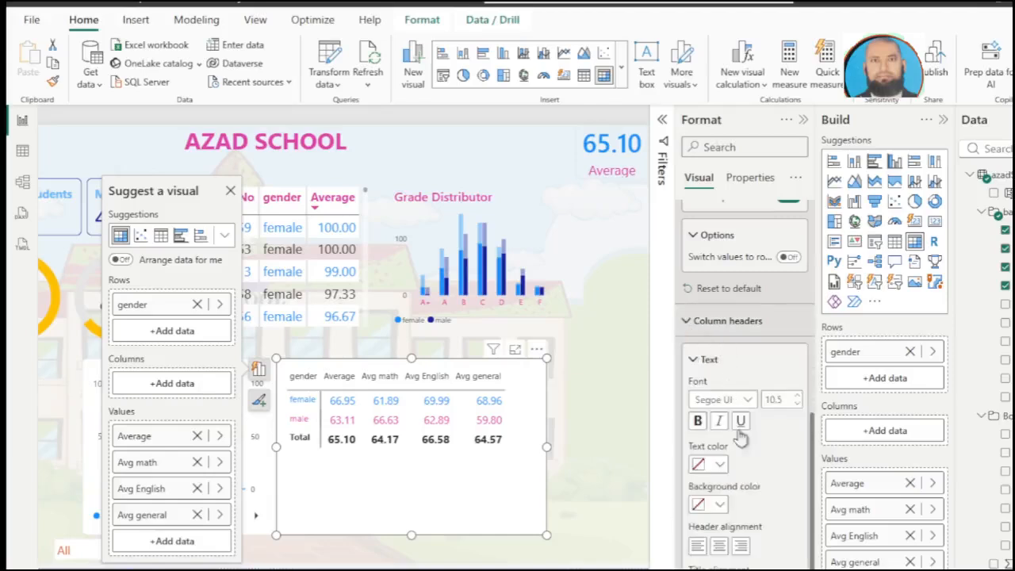
text(15)
key(Return)
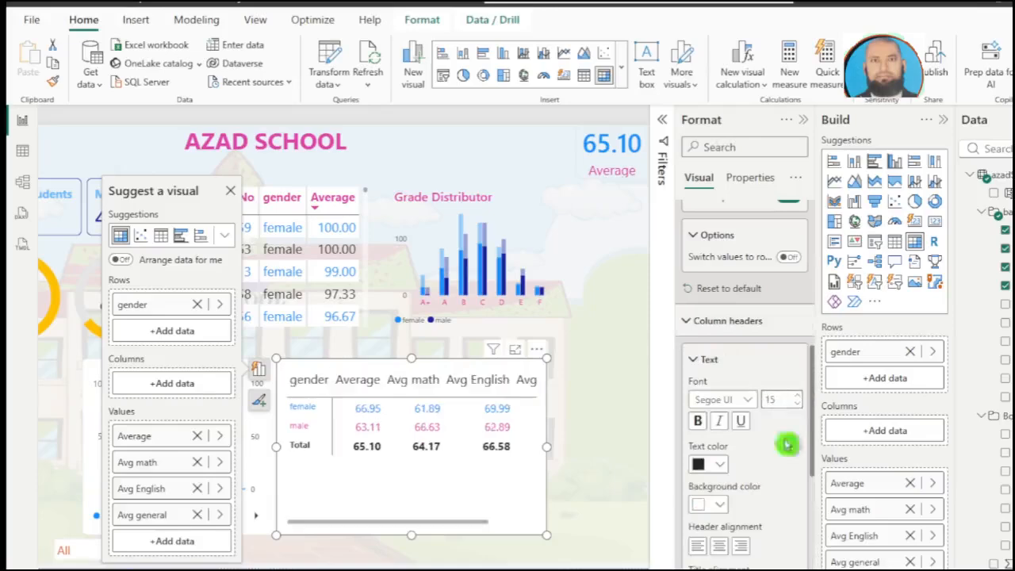
click(719, 466)
click(708, 367)
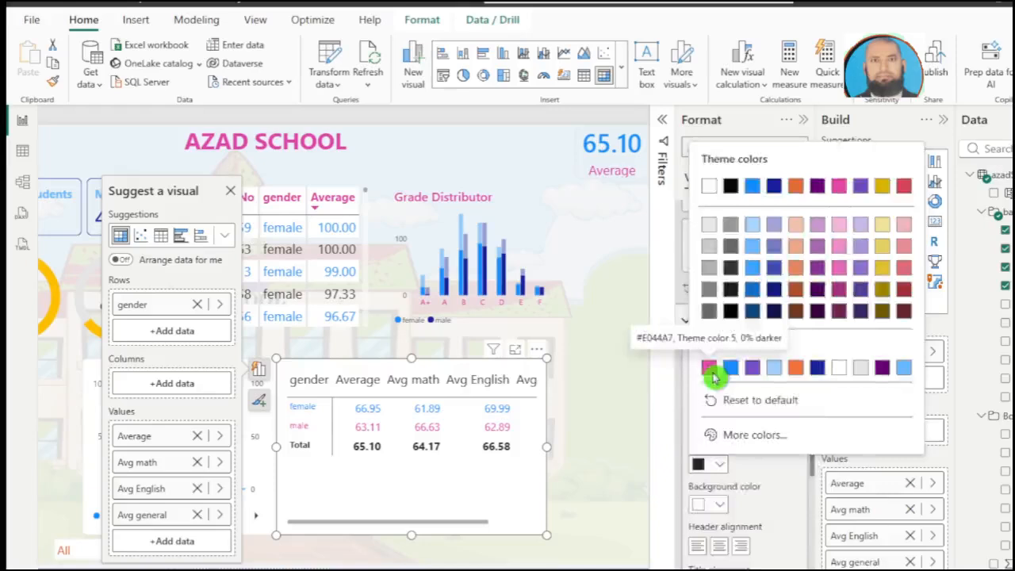
Step: Turn off the gender matrix's background and visual border
scroll(749, 298, down, 3)
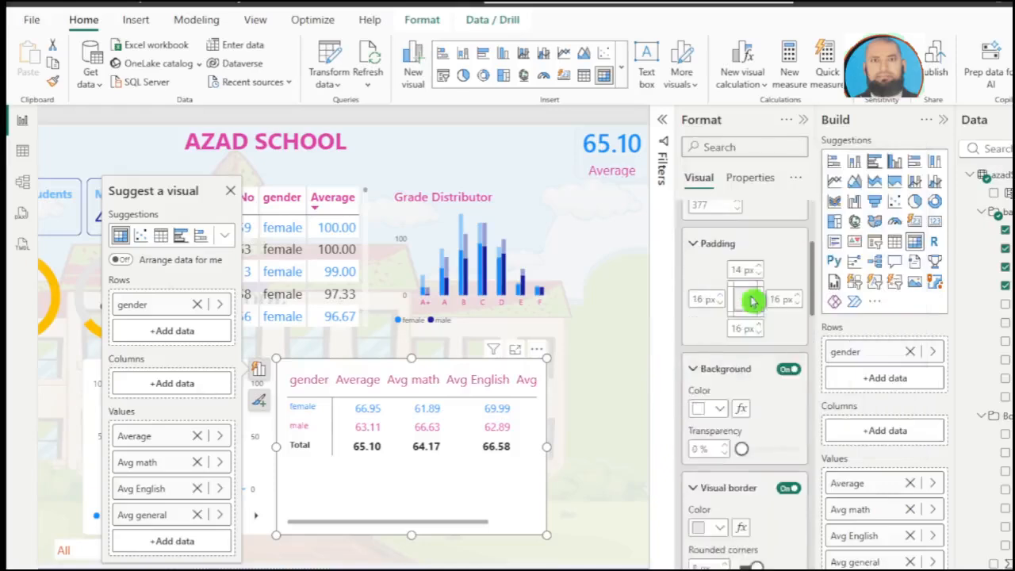
scroll(759, 312, down, 2)
click(788, 297)
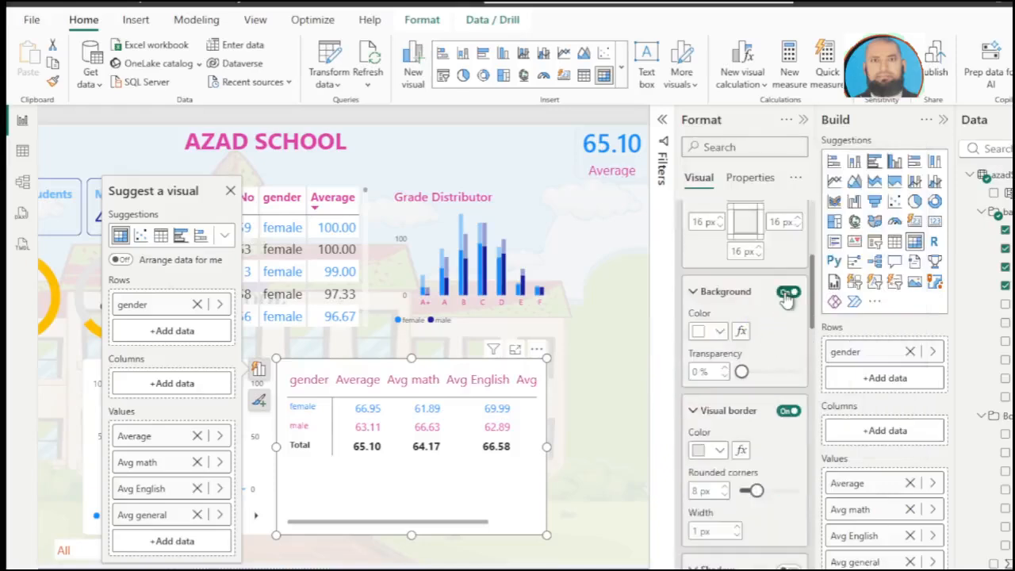
click(788, 413)
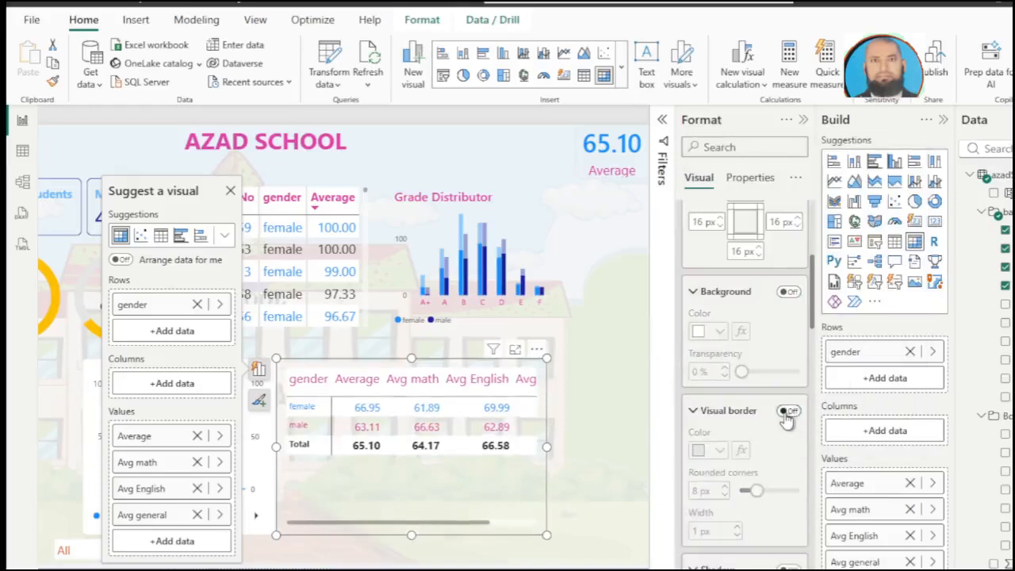
Step: Set the matrix row headers to font size 14 with blue text
scroll(785, 414, down, 3)
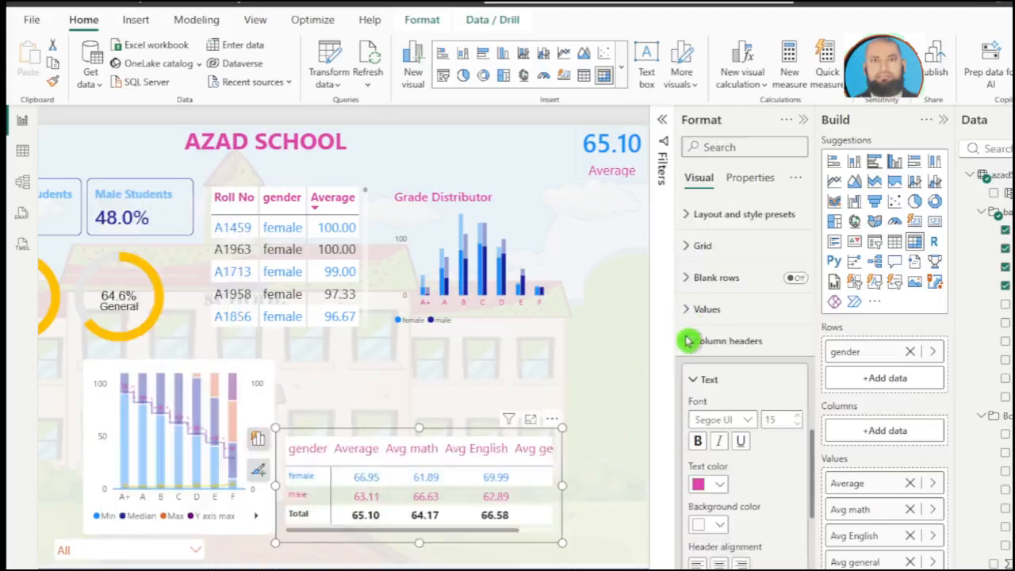
click(686, 342)
click(684, 341)
click(684, 342)
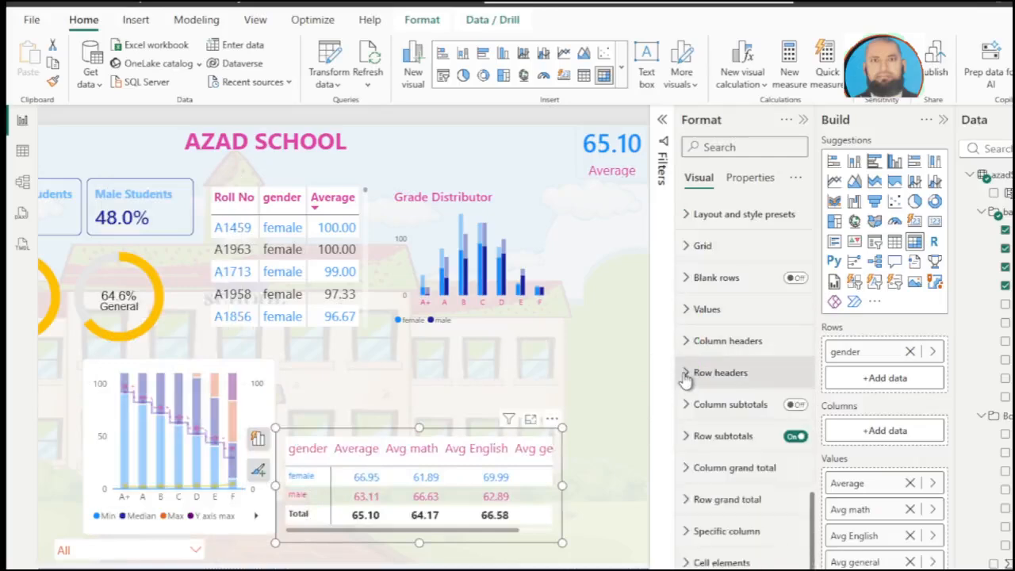
click(684, 375)
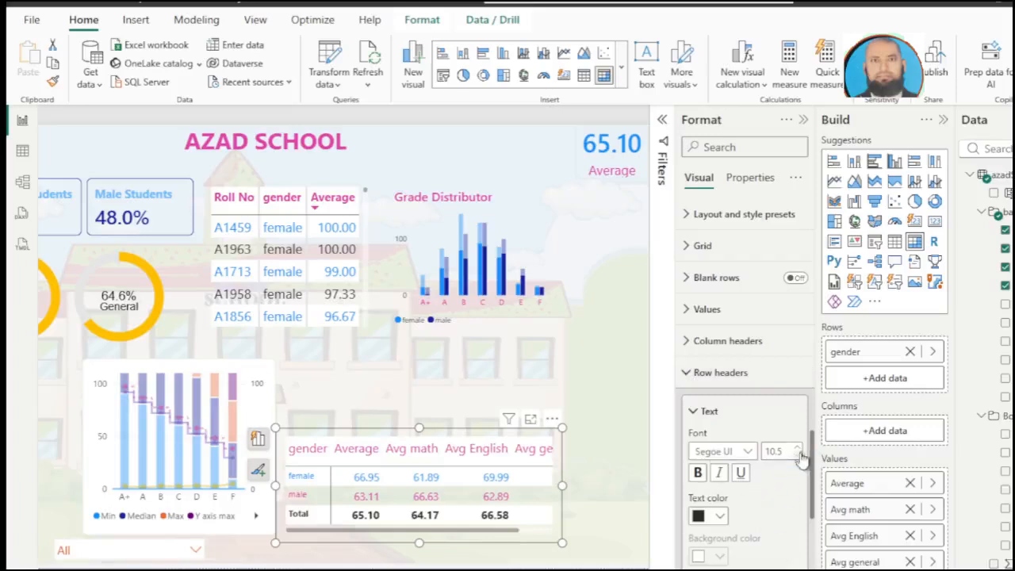
click(793, 478)
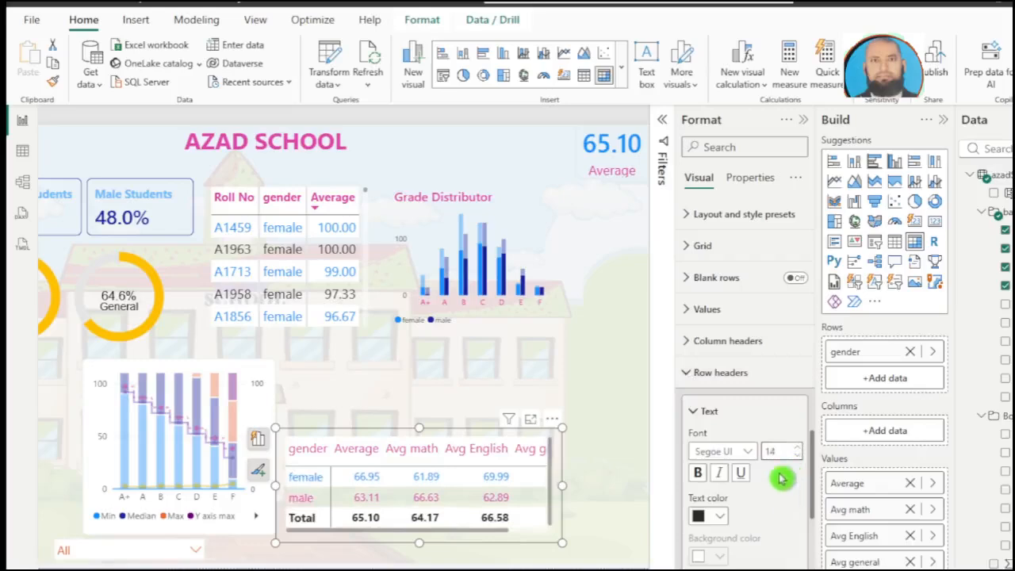
click(723, 520)
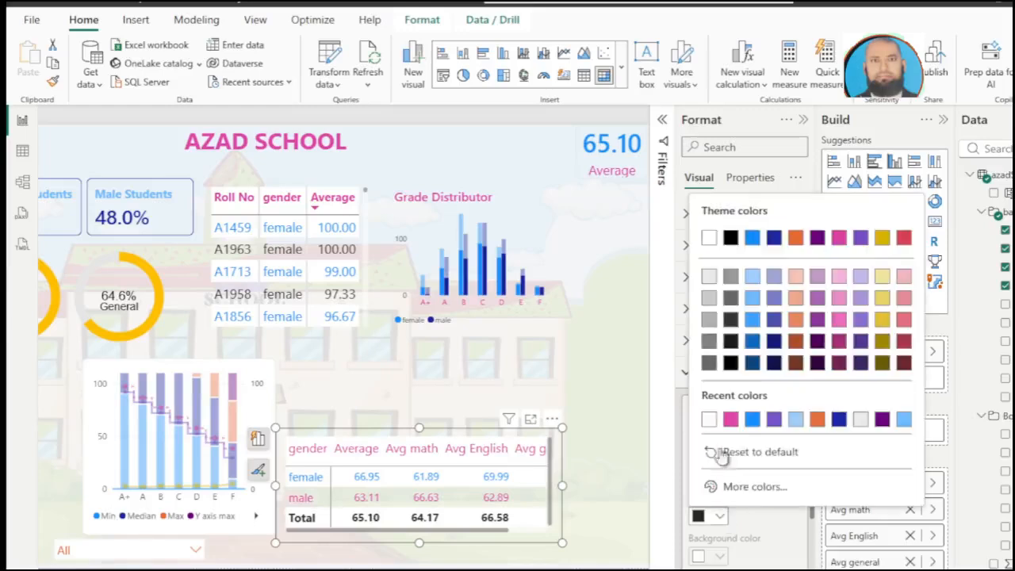
click(745, 426)
click(752, 420)
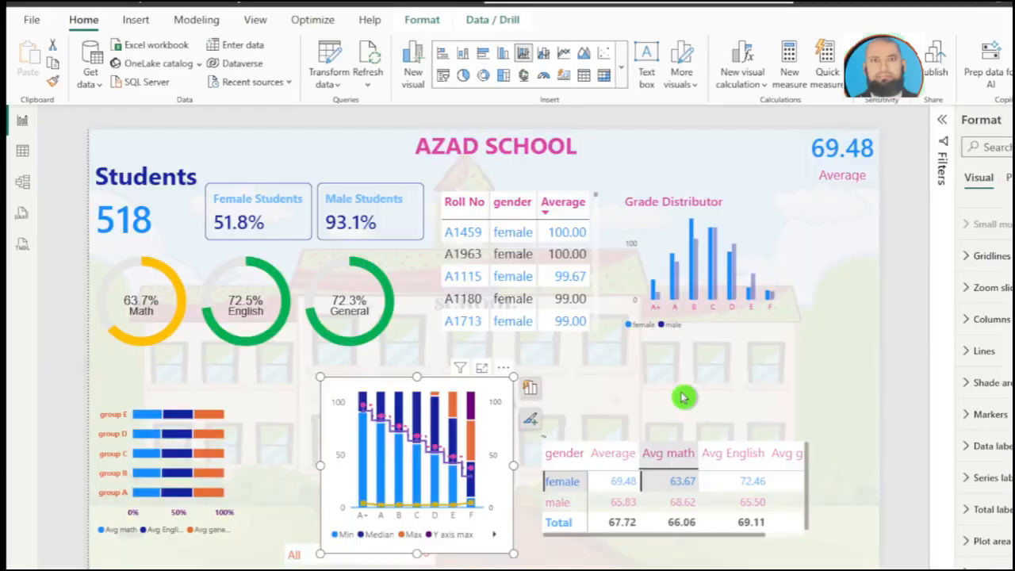
Step: Cross-filter the report by the top-scoring student in the table and clear that selection
click(683, 398)
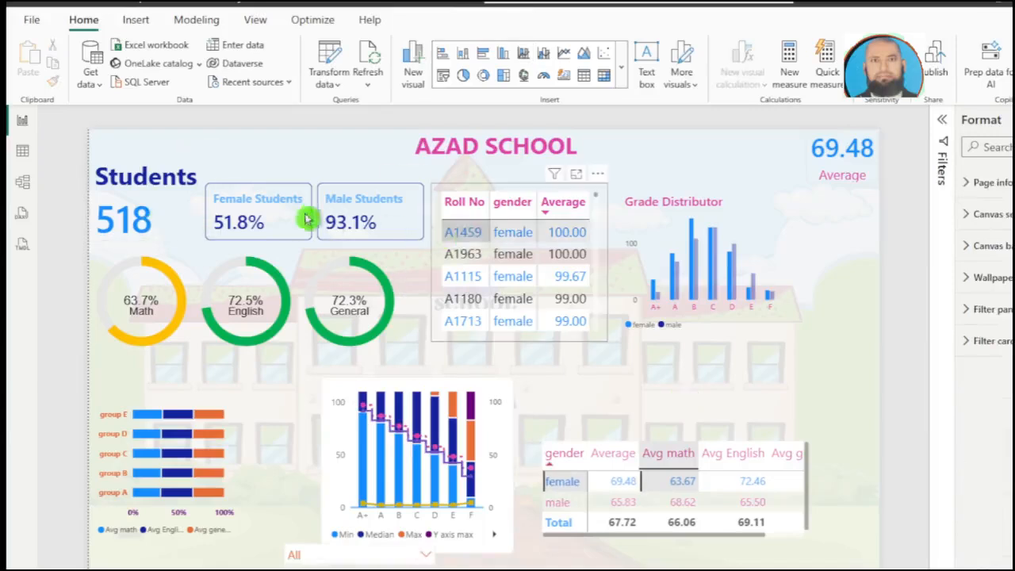
click(458, 239)
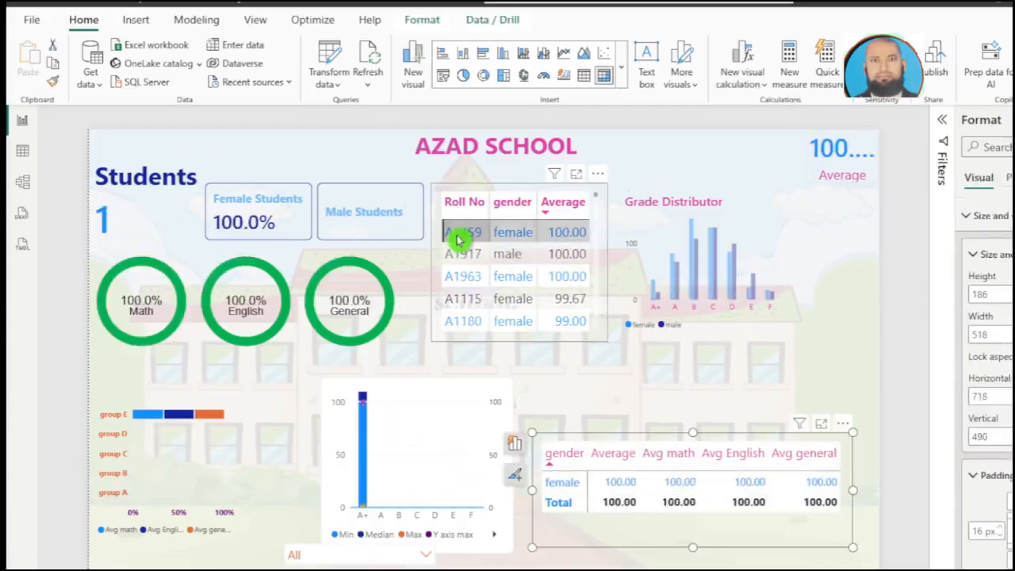
click(458, 238)
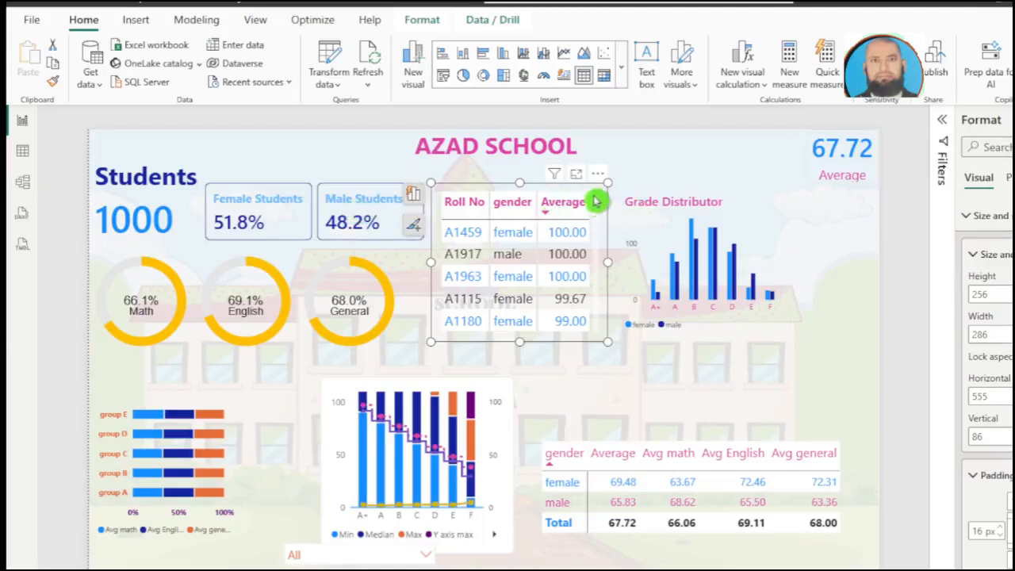
Step: Examine the lower-ranked students and their averages in the student table
scroll(598, 222, down, 3)
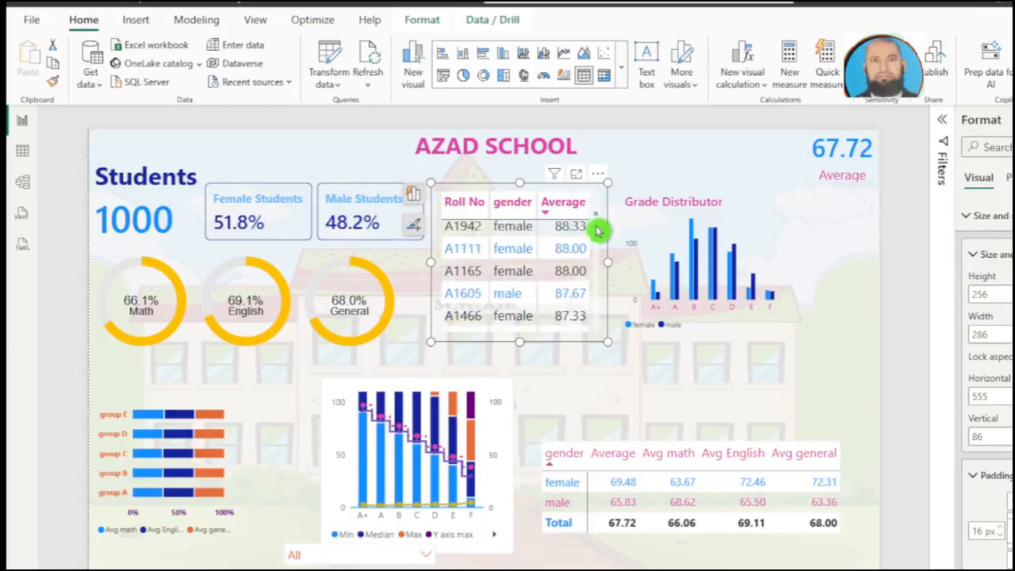
scroll(596, 249, down, 5)
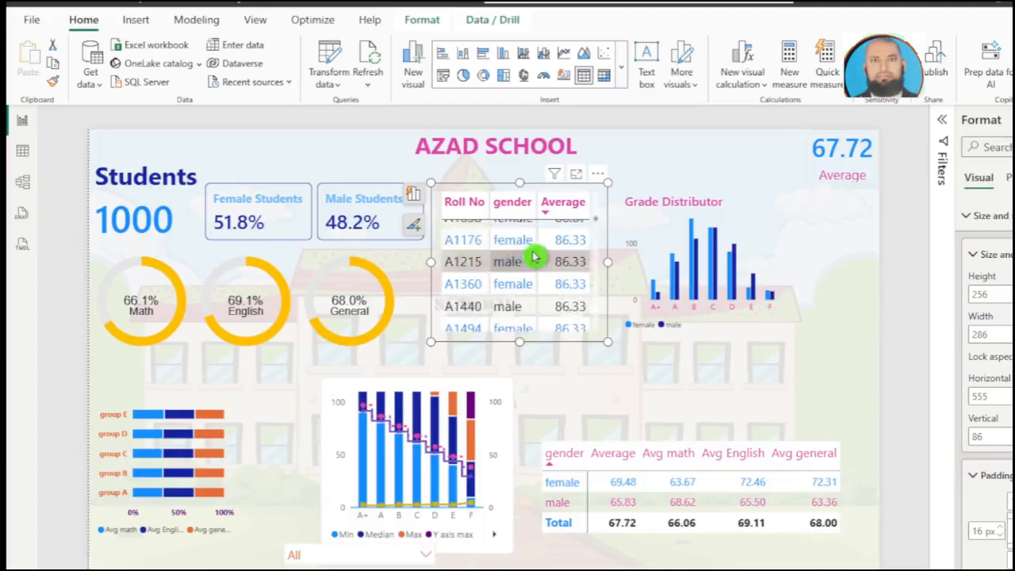
scroll(535, 258, down, 4)
scroll(537, 259, up, 5)
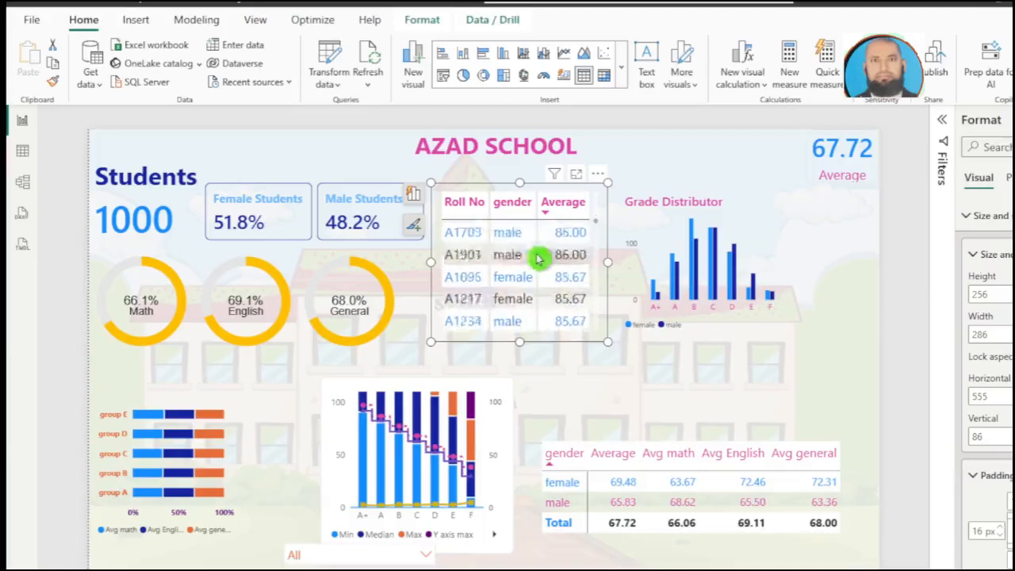
scroll(537, 259, up, 3)
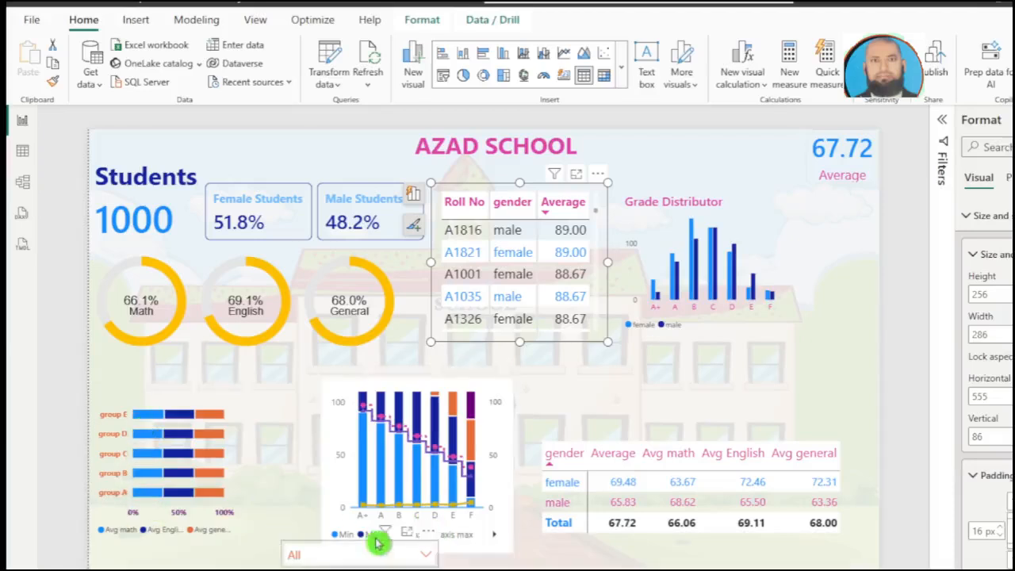
click(421, 396)
click(898, 325)
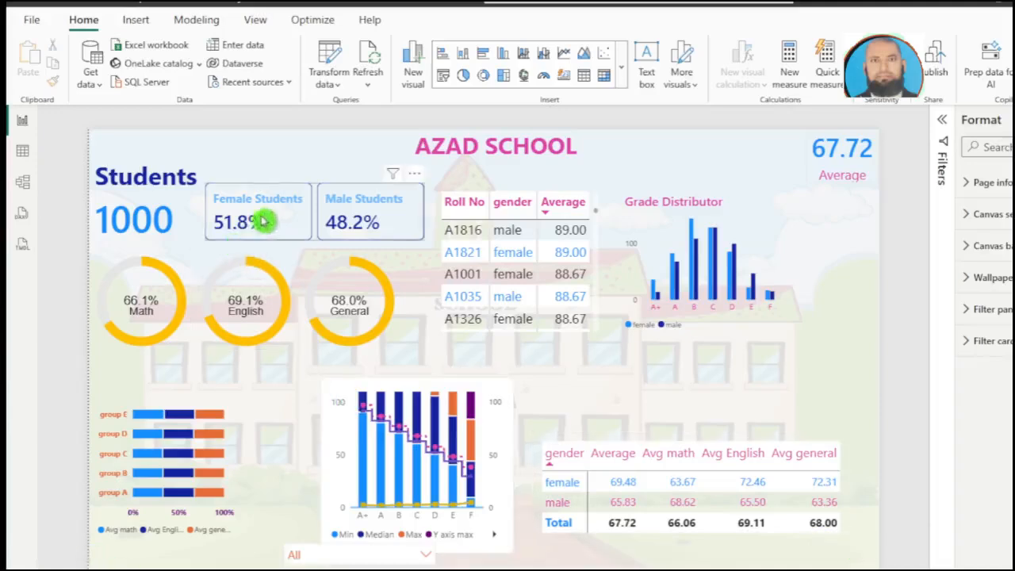
Step: Check how the report visuals respond to one selected student and to several selected together, and clear the selection
click(464, 234)
click(456, 256)
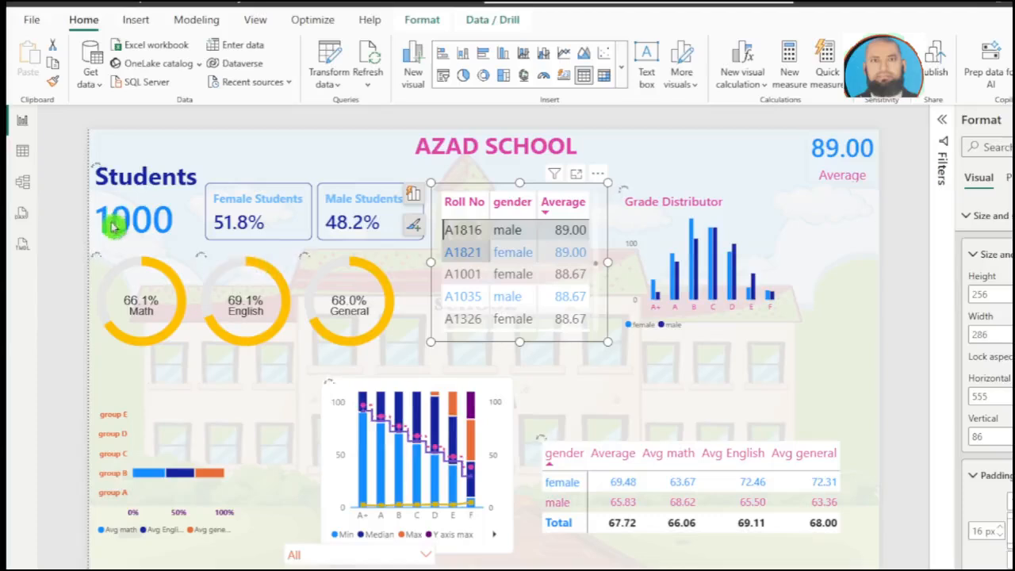
click(150, 307)
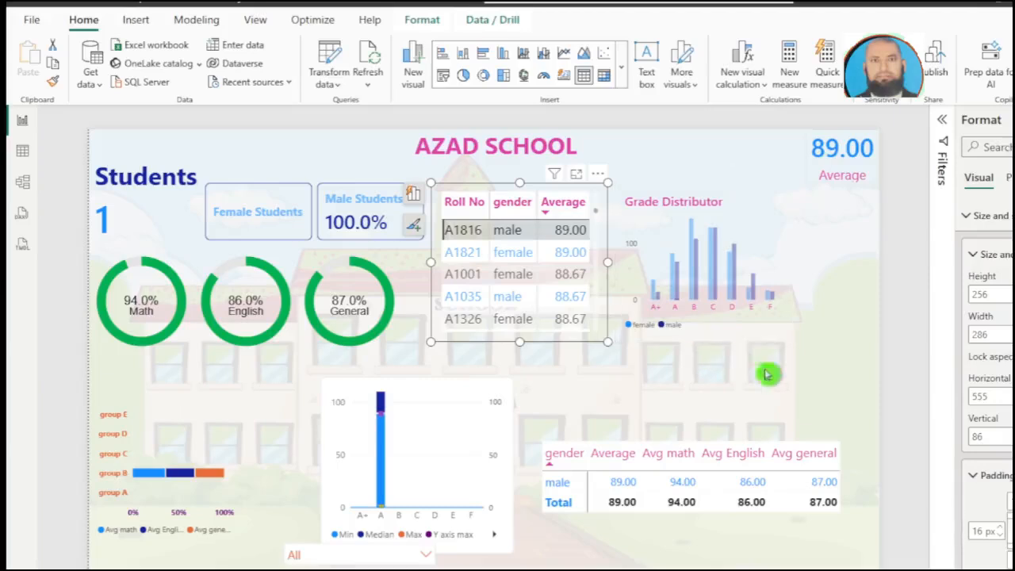
click(463, 275)
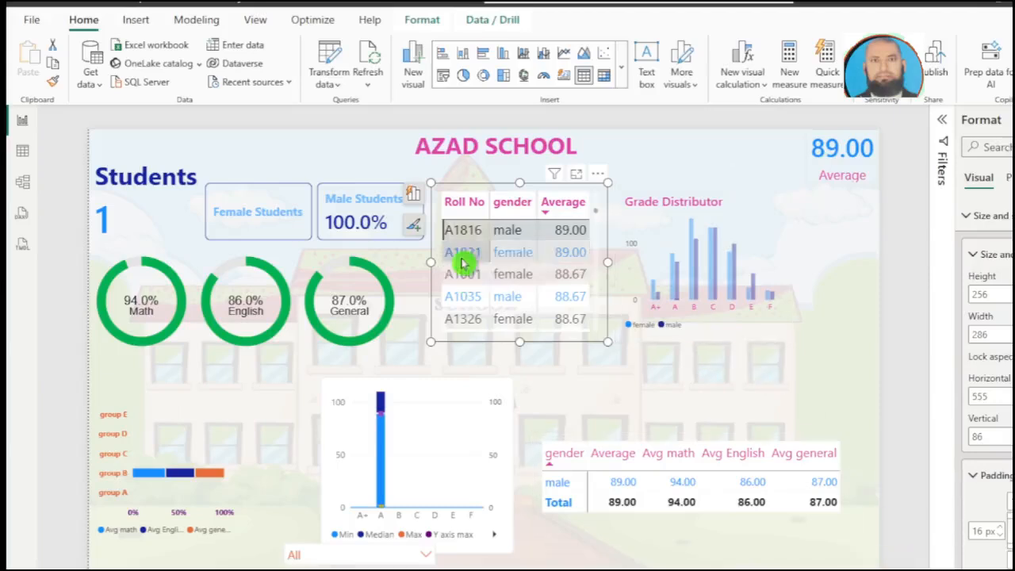
ctrl+click(463, 300)
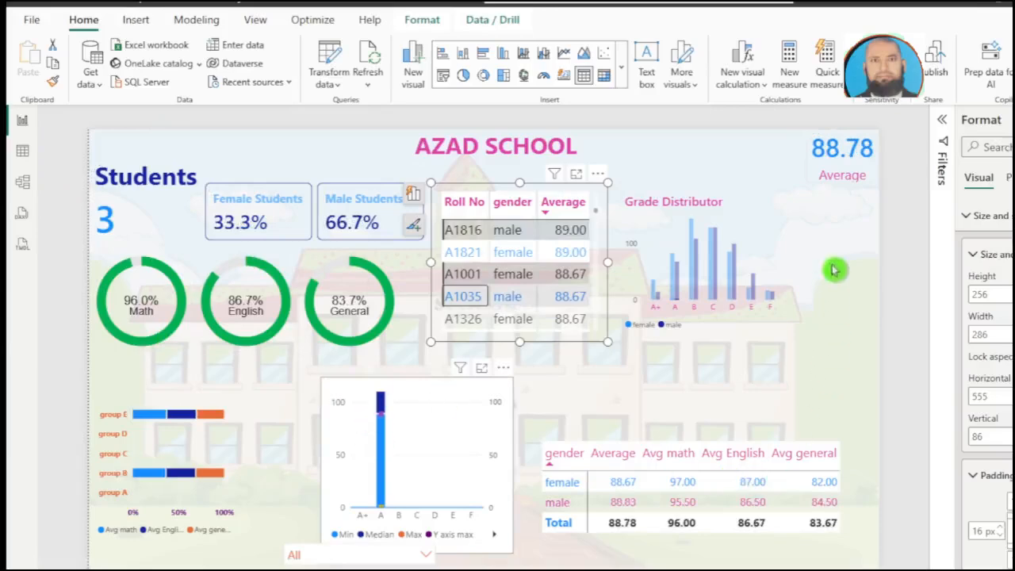
click(463, 231)
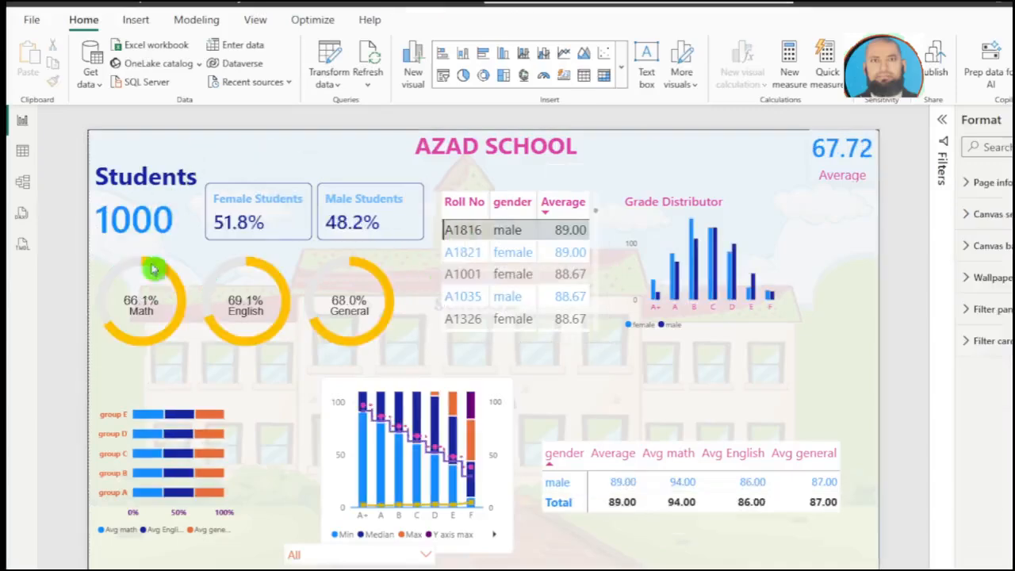
click(766, 491)
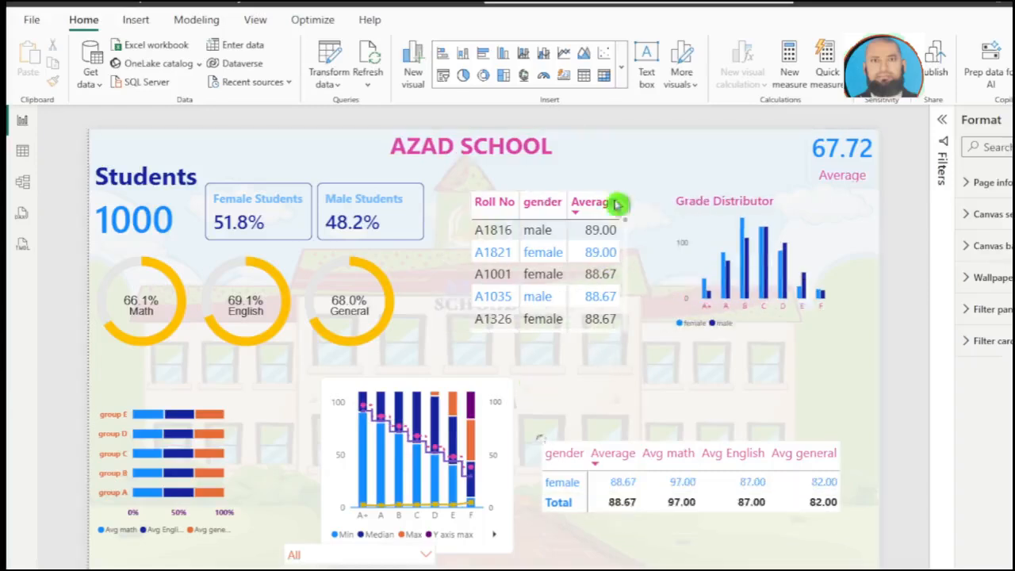
click(668, 142)
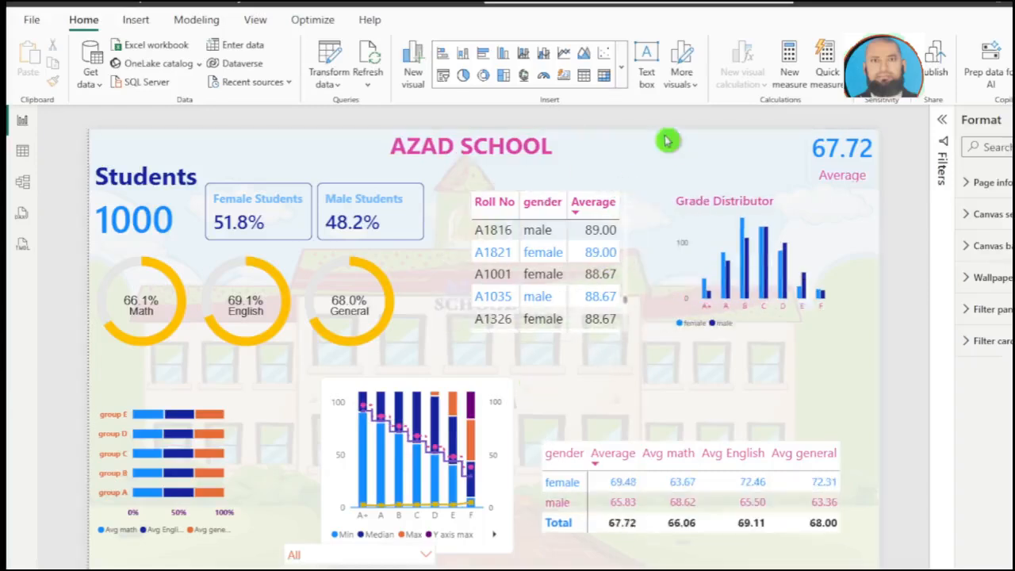
click(621, 68)
scroll(583, 142, up, 1)
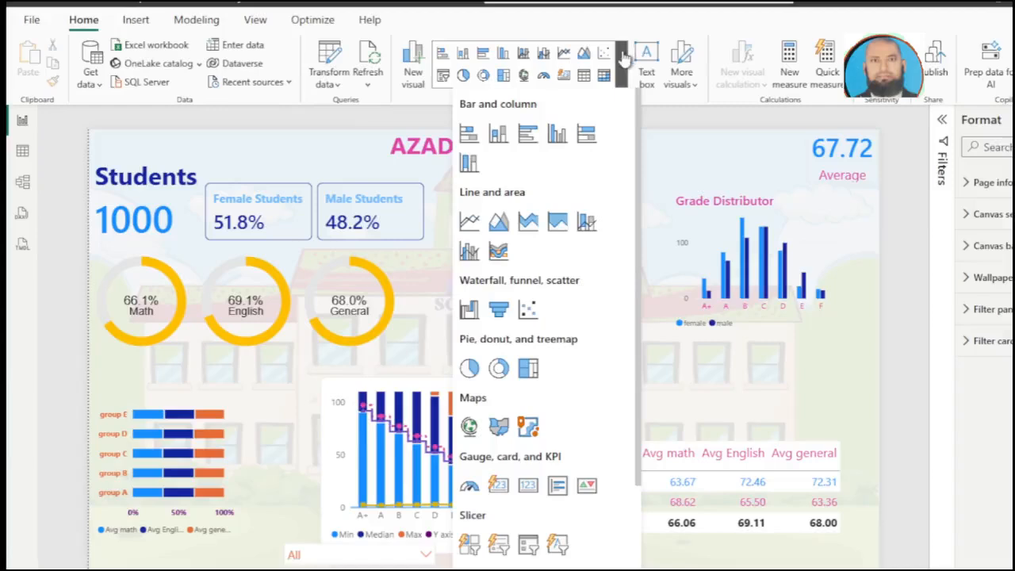
click(843, 310)
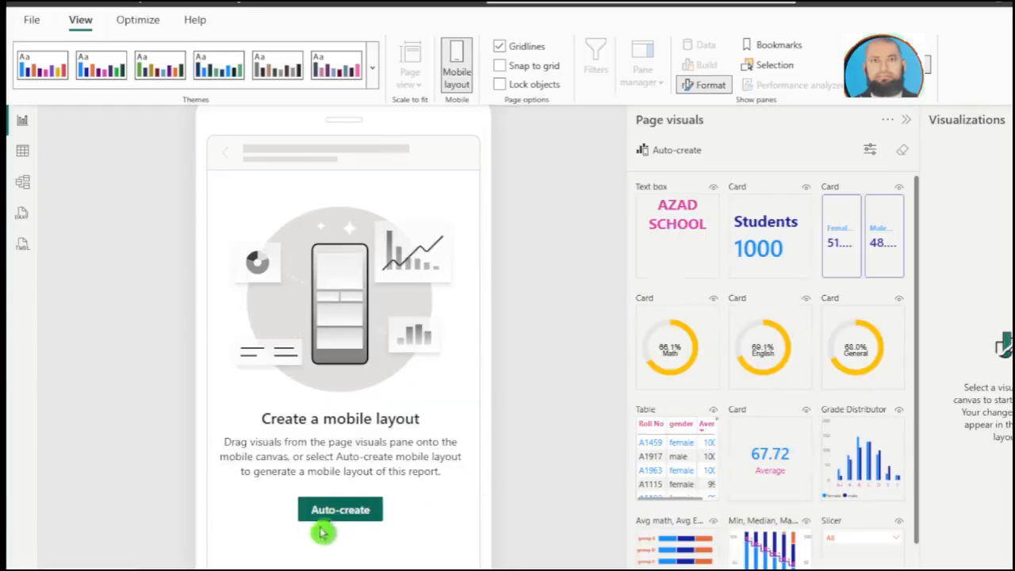
Step: Open the mobile layout view and auto-create a mobile layout from the report page's visuals
click(337, 517)
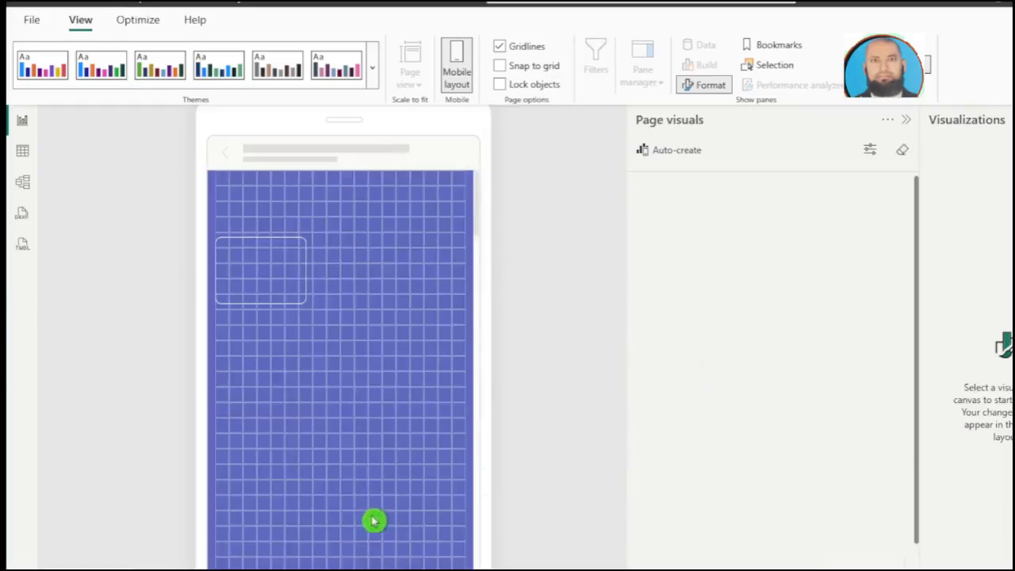
Step: Apply the accessible theme with pink and dark slate colours to the report and turn off the mobile canvas gridlines
click(371, 80)
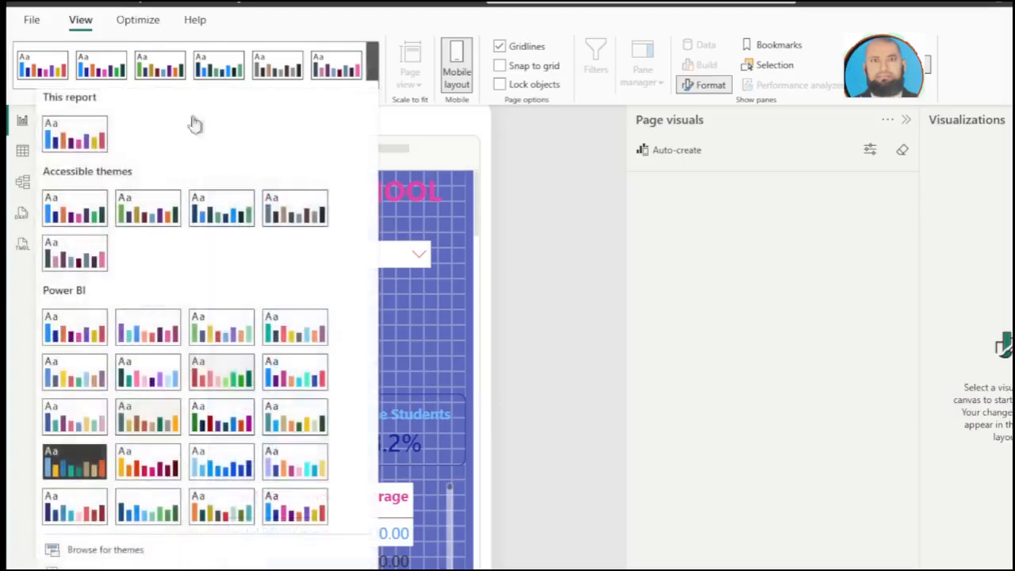
click(77, 140)
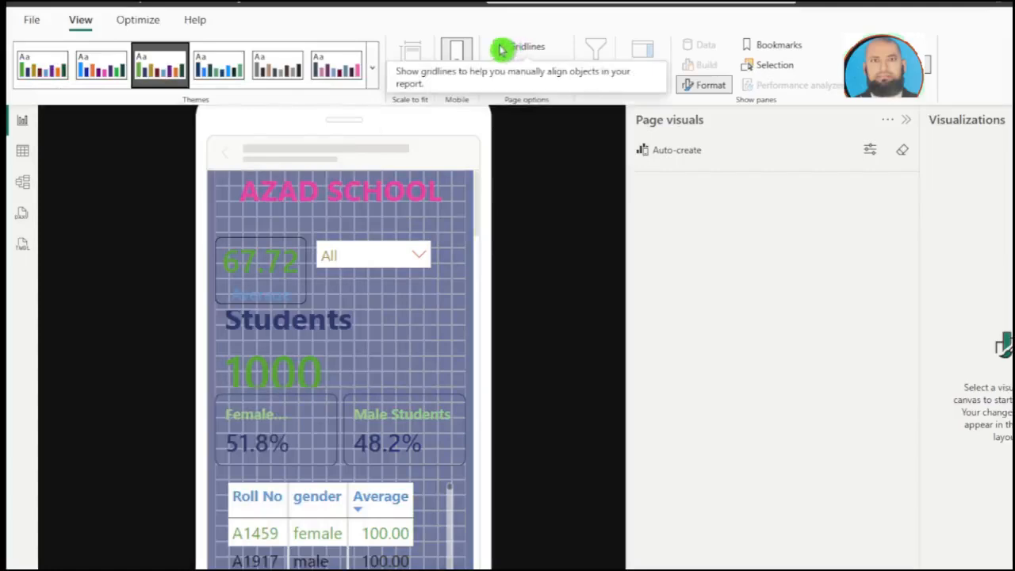
click(500, 48)
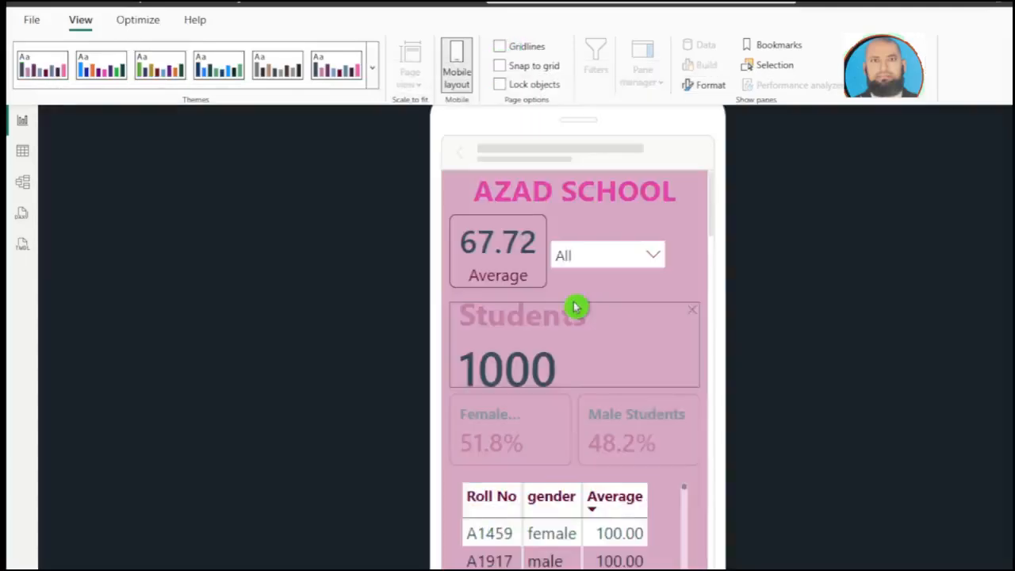
Step: Reposition the Average and Students cards beneath the AZAD SCHOOL title so that they do not overlap
drag(575, 307, 575, 305)
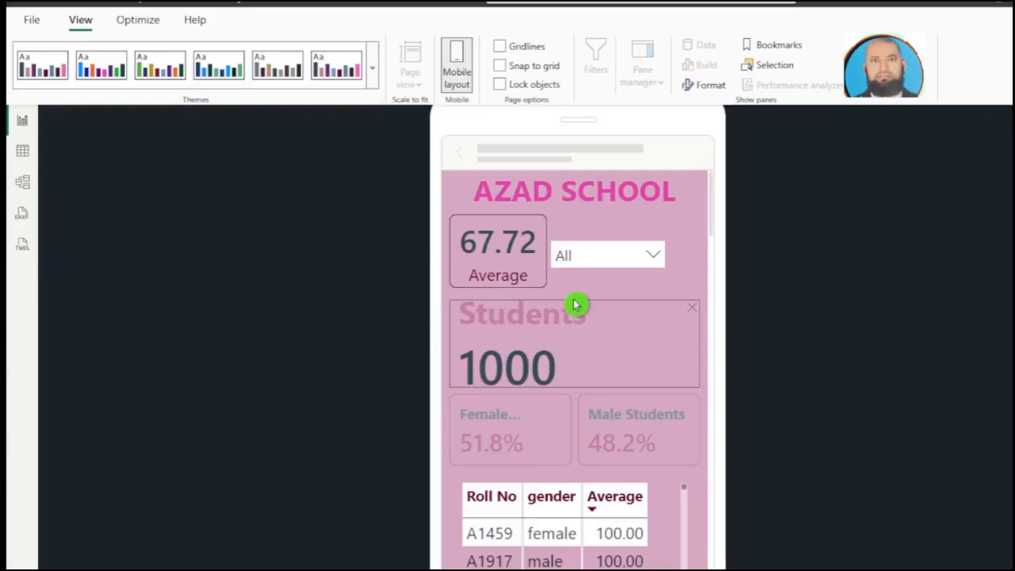
drag(576, 303, 577, 300)
click(503, 440)
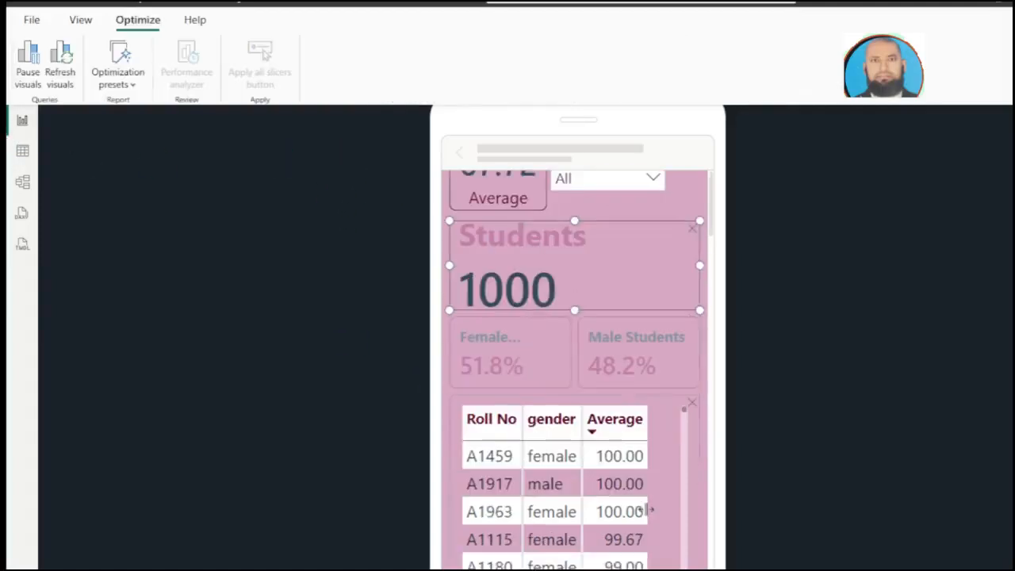
click(648, 514)
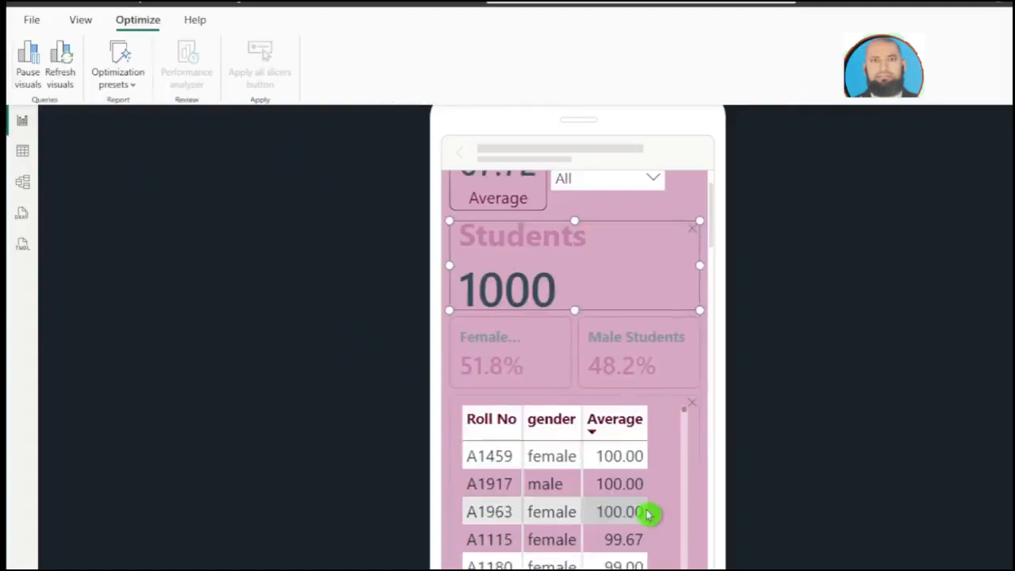
Step: Arrange the Math and English donut charts level side by side, with the General donut centred beneath them
scroll(589, 373, down, 8)
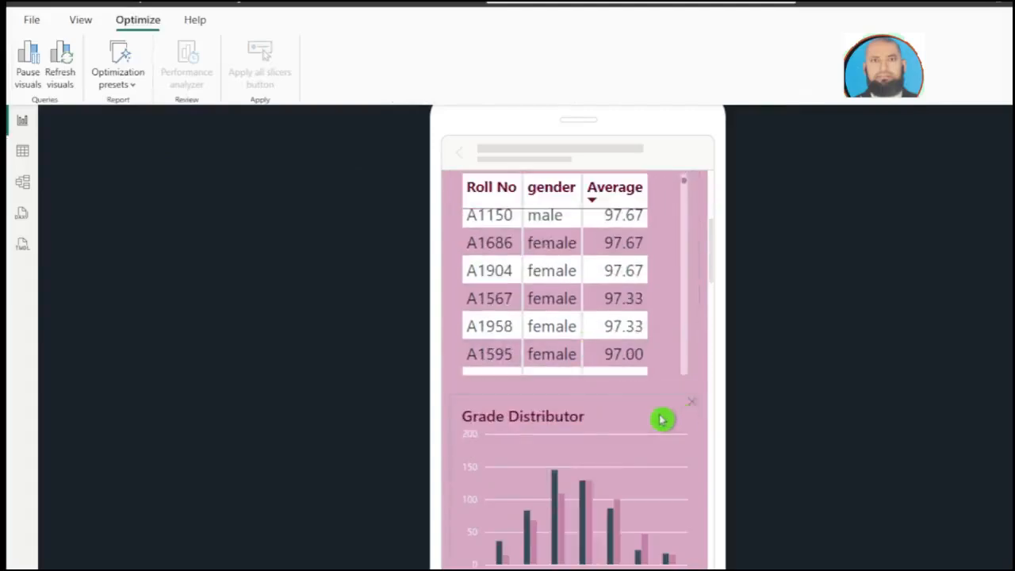
scroll(661, 420, up, 1)
scroll(702, 466, down, 3)
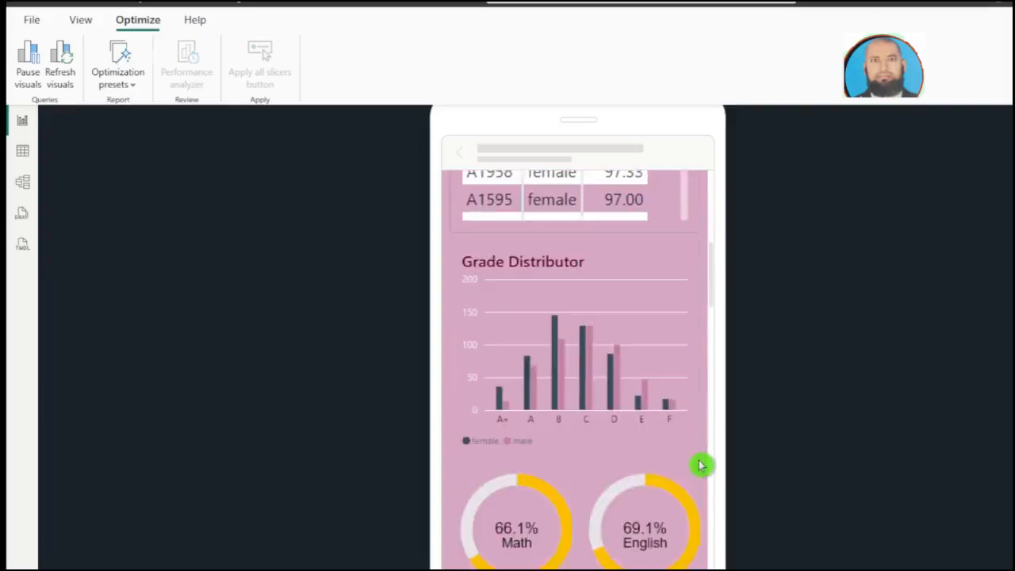
scroll(695, 465, down, 1)
scroll(685, 364, down, 3)
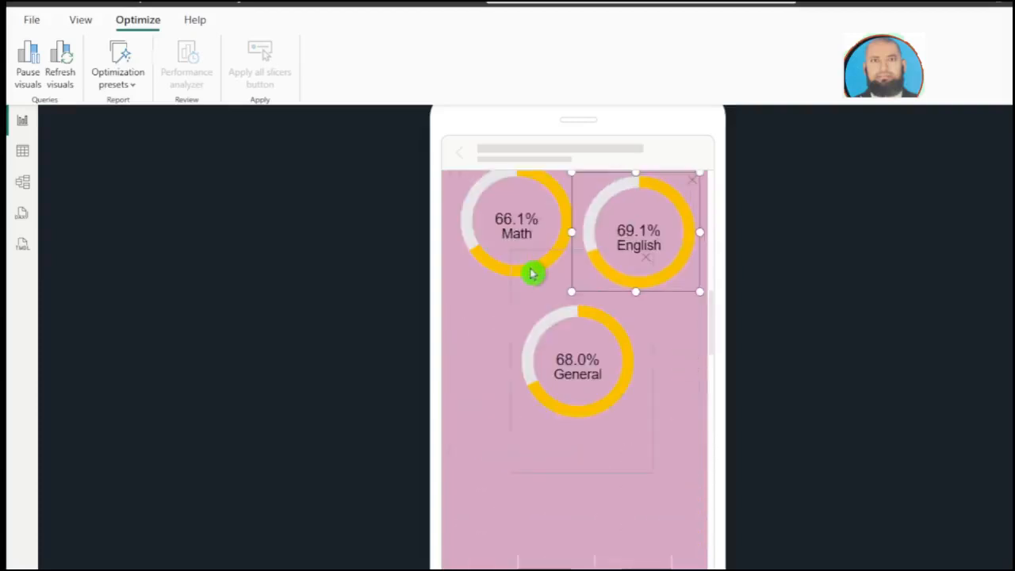
click(526, 279)
scroll(659, 302, up, 2)
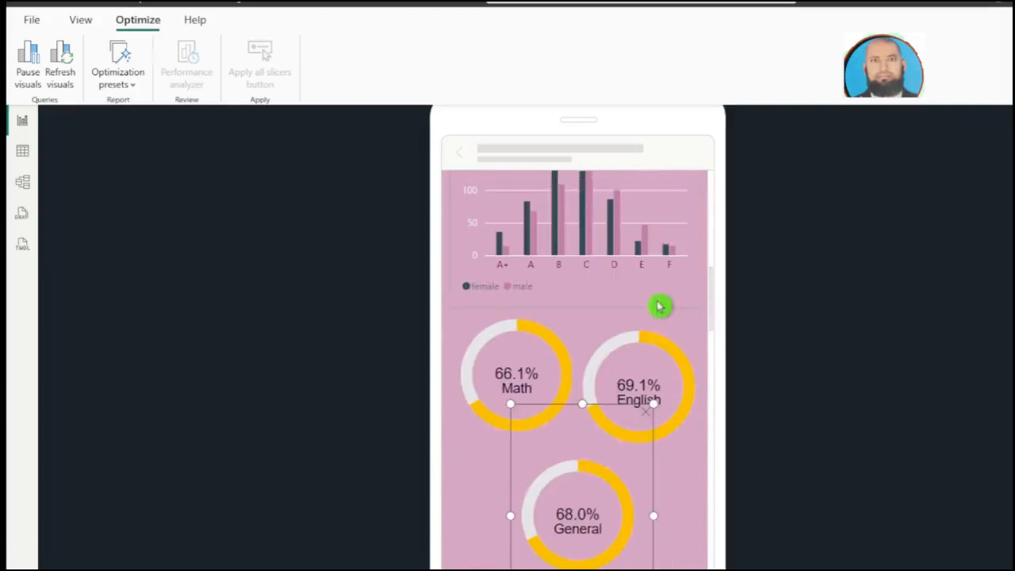
click(543, 346)
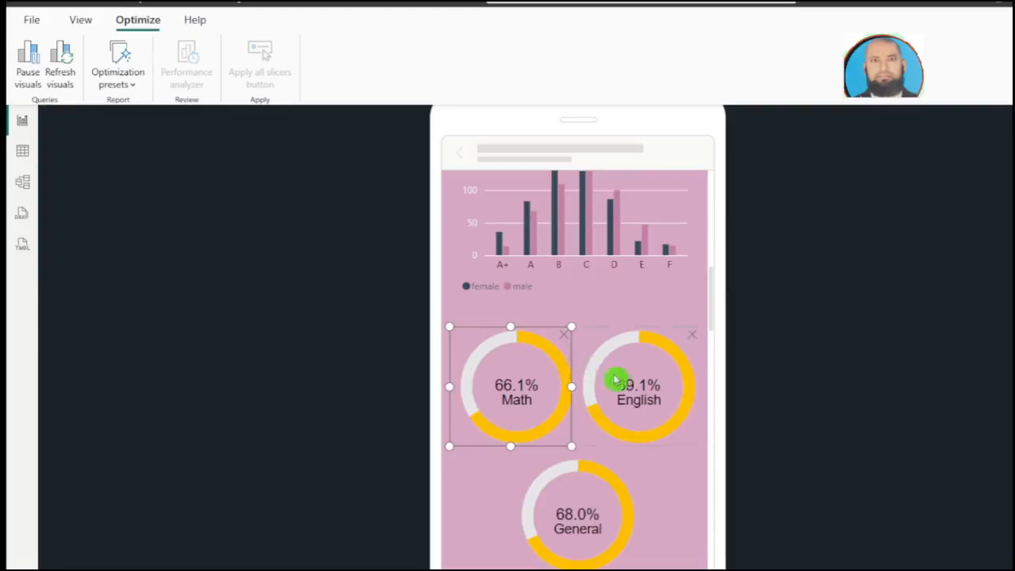
Step: Examine the Min, Median and Max chart and the gender matrix further down the mobile layout
scroll(640, 444, down, 6)
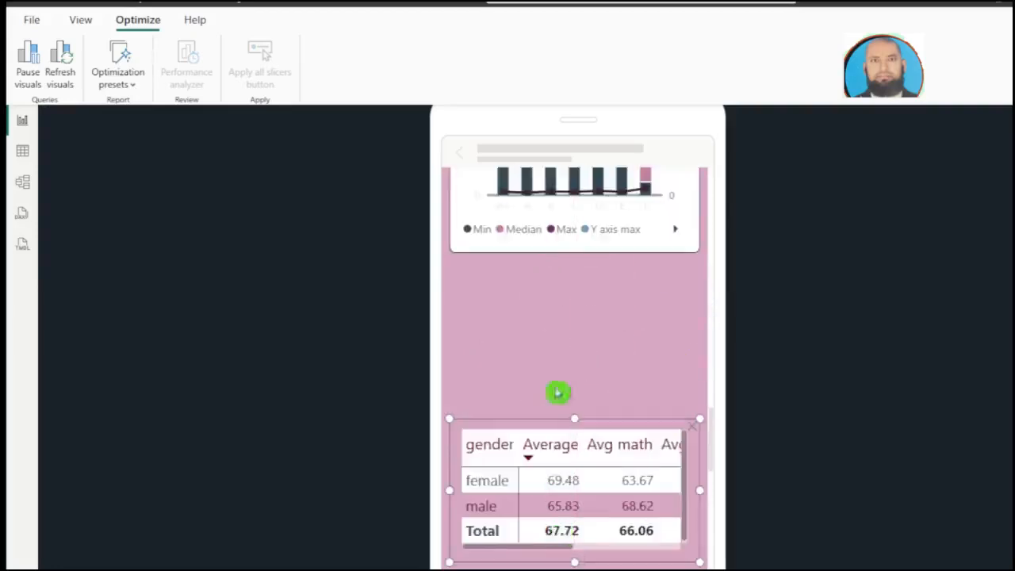
scroll(567, 354, up, 2)
scroll(566, 361, up, 1)
scroll(572, 397, down, 2)
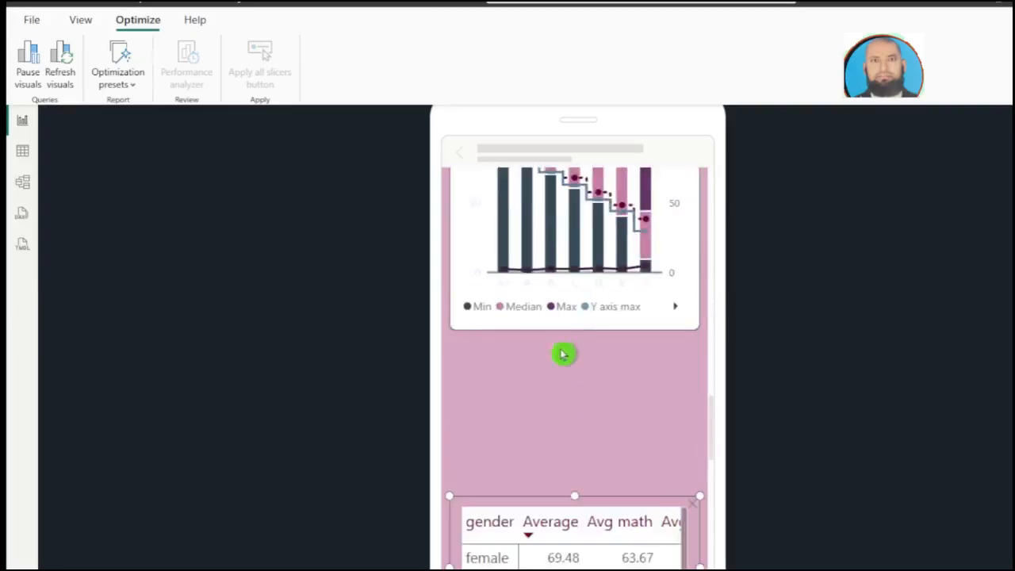
click(568, 328)
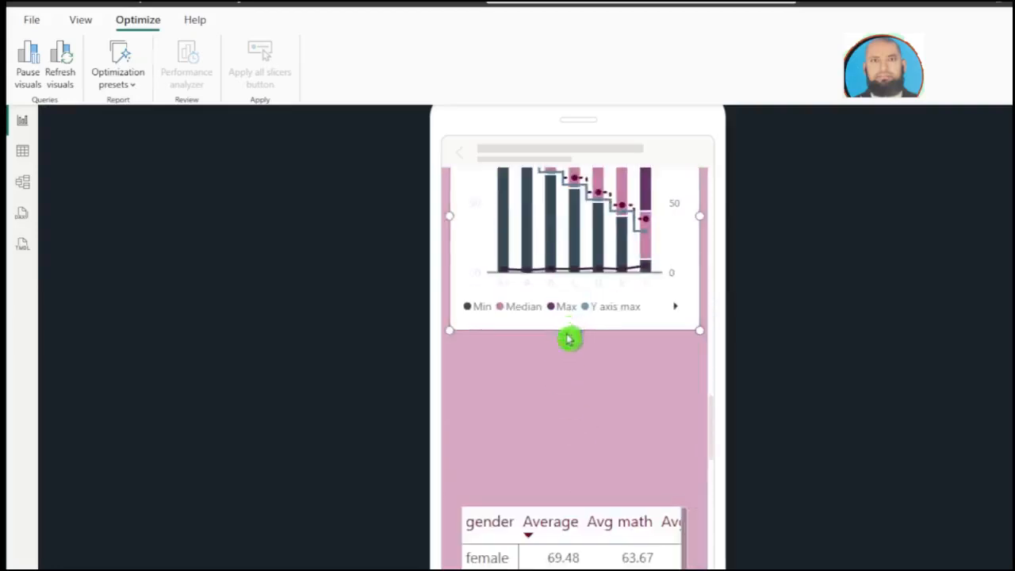
scroll(640, 373, down, 1)
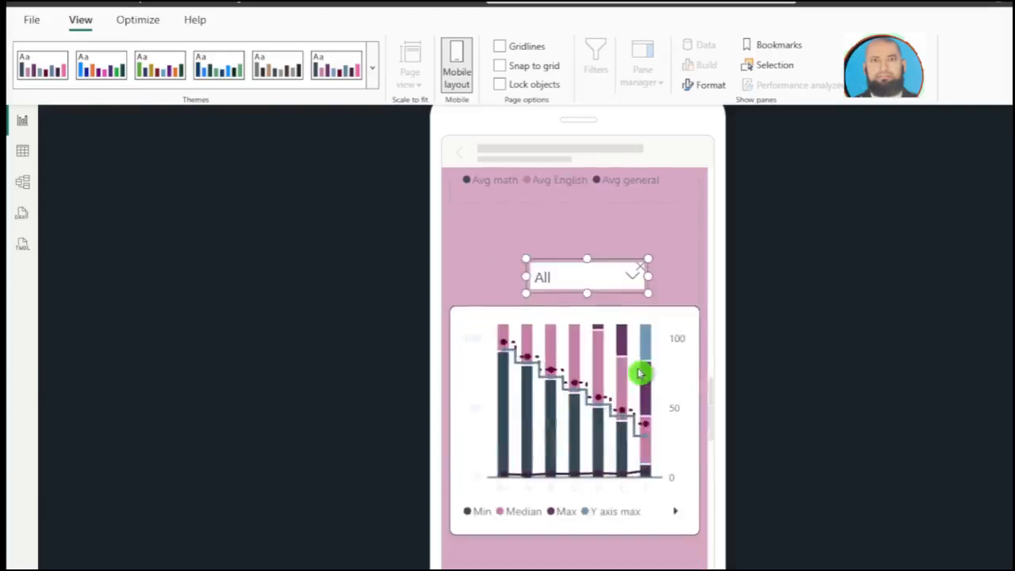
scroll(640, 373, up, 15)
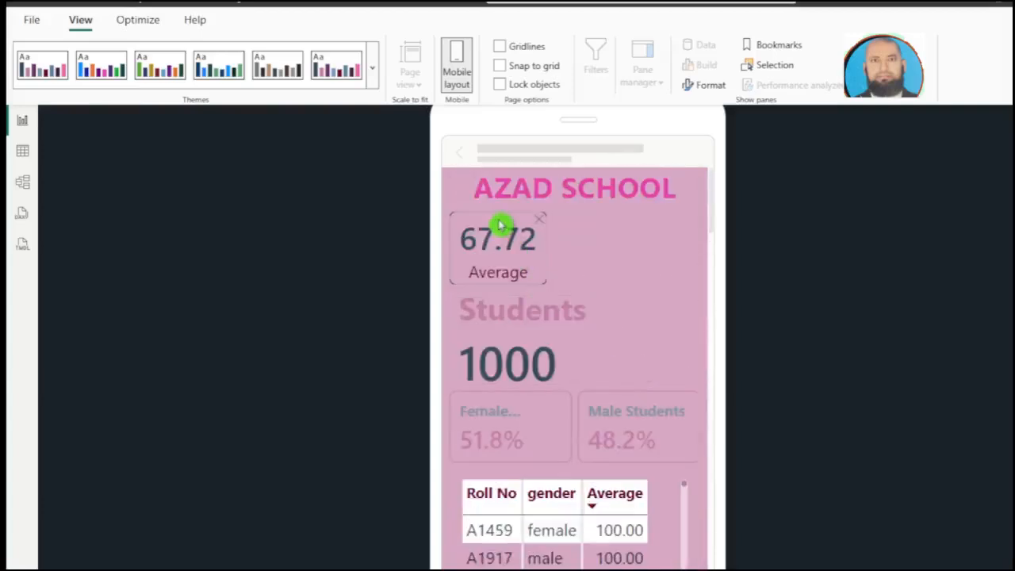
Step: Move the Average card below the female and male percentage cards and place the Students card centred directly under the title
click(498, 219)
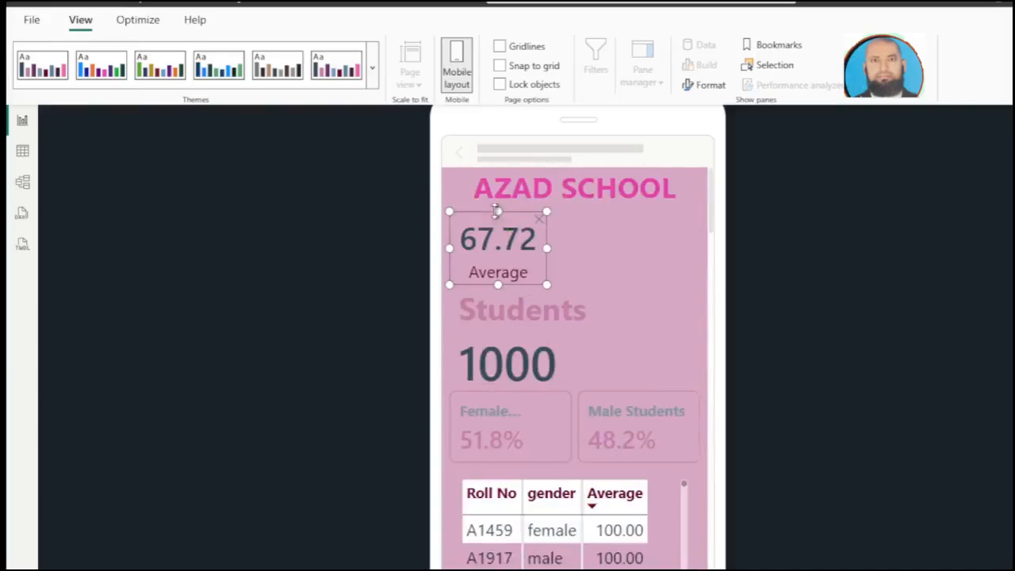
drag(495, 208, 546, 240)
drag(529, 333, 469, 283)
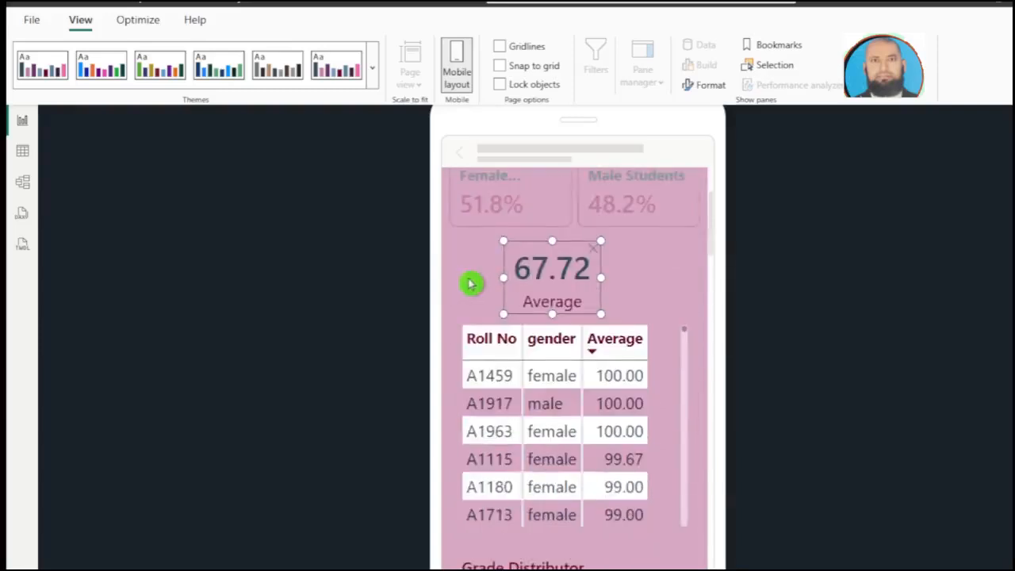
Step: Centre the Average card above the student table and lock the objects in the mobile layout
scroll(470, 283, up, 2)
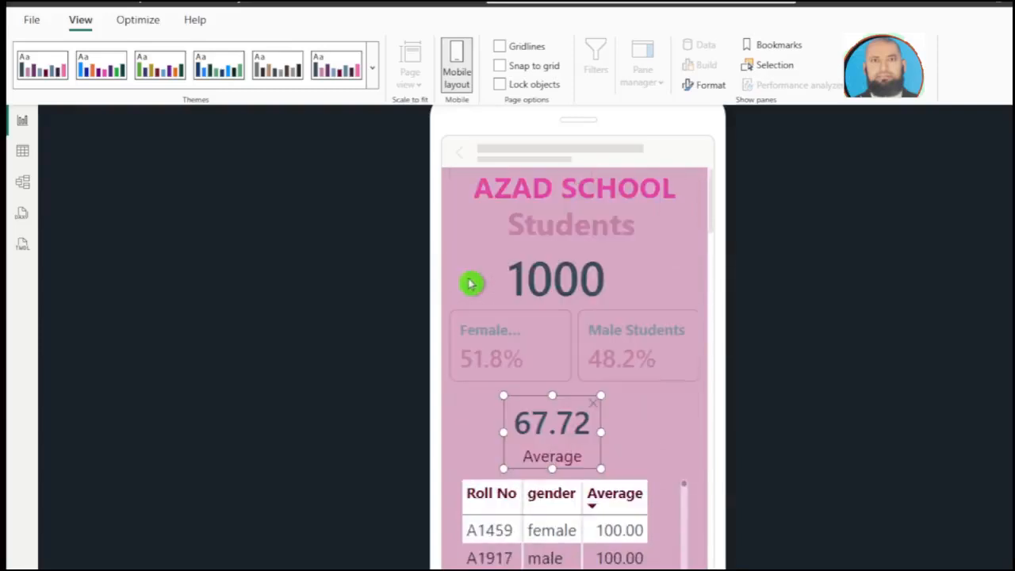
scroll(470, 283, down, 8)
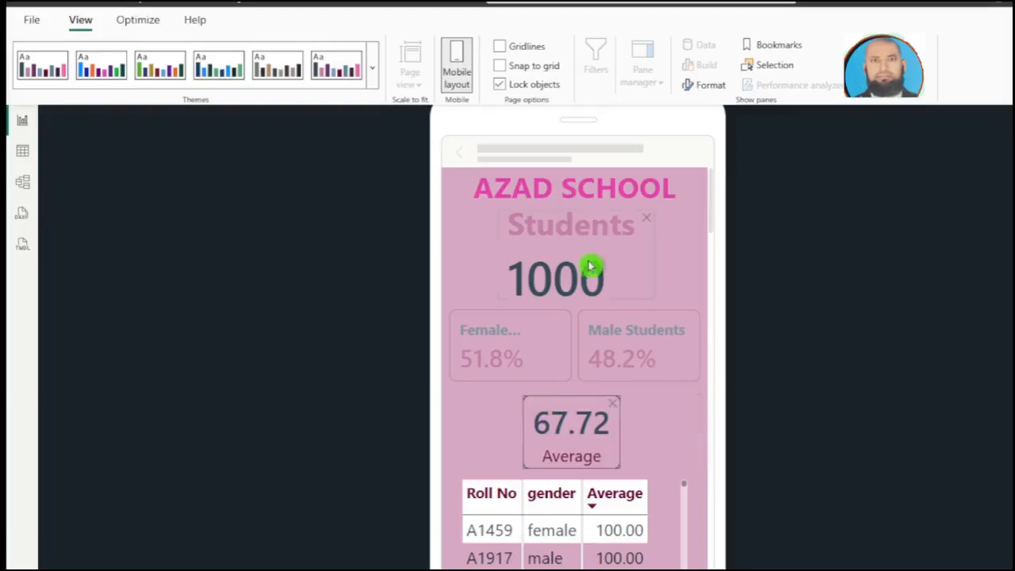
click(544, 243)
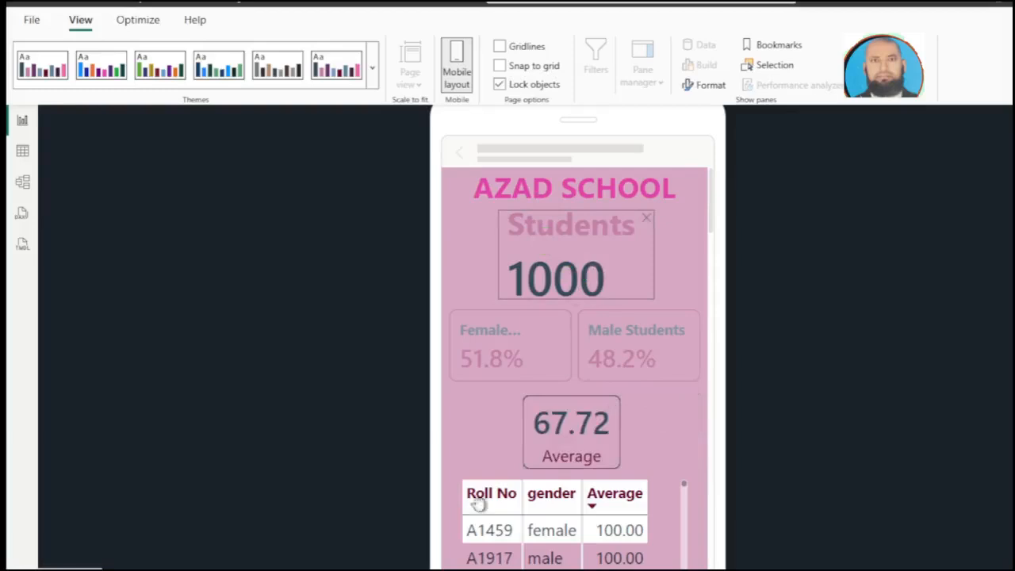